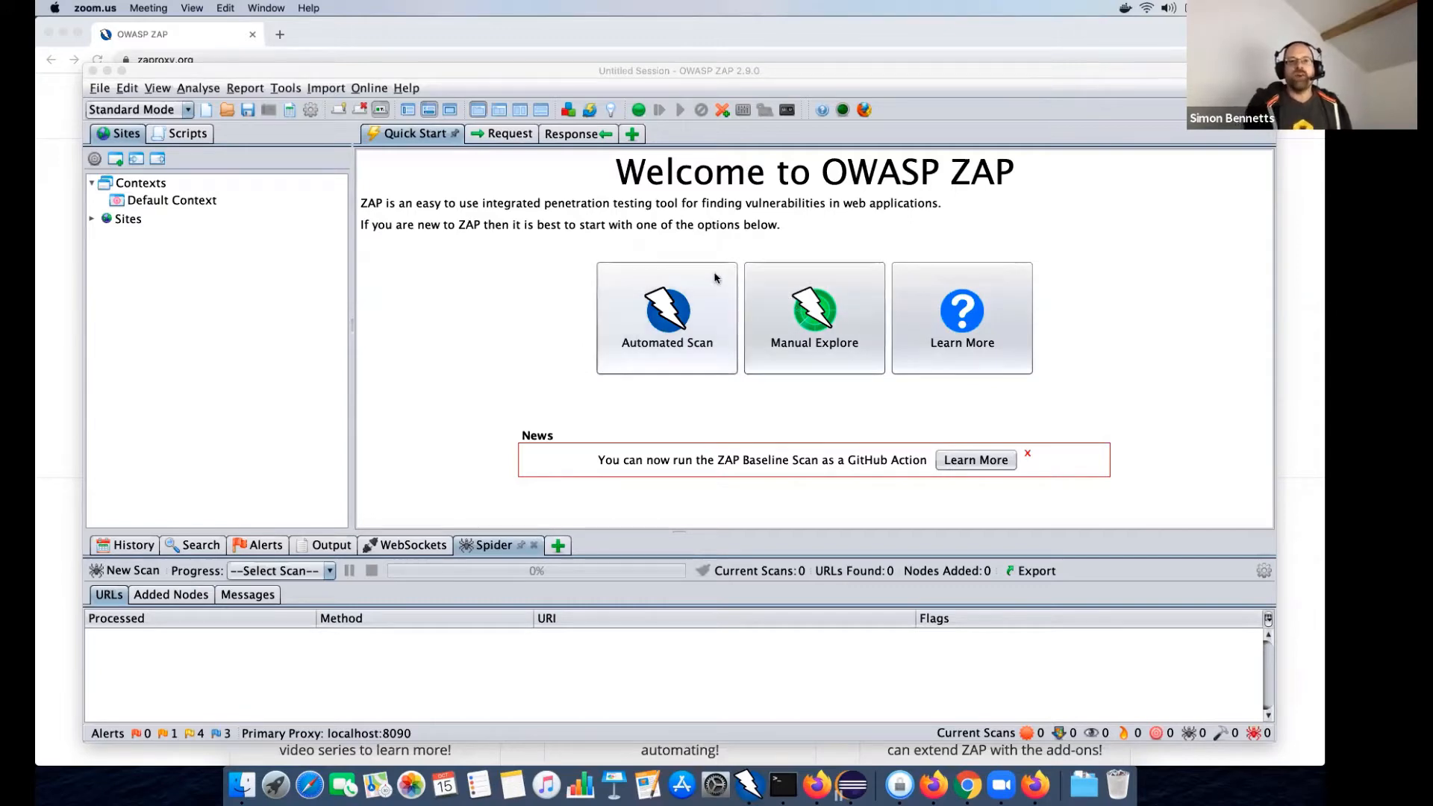
left_click(833, 315)
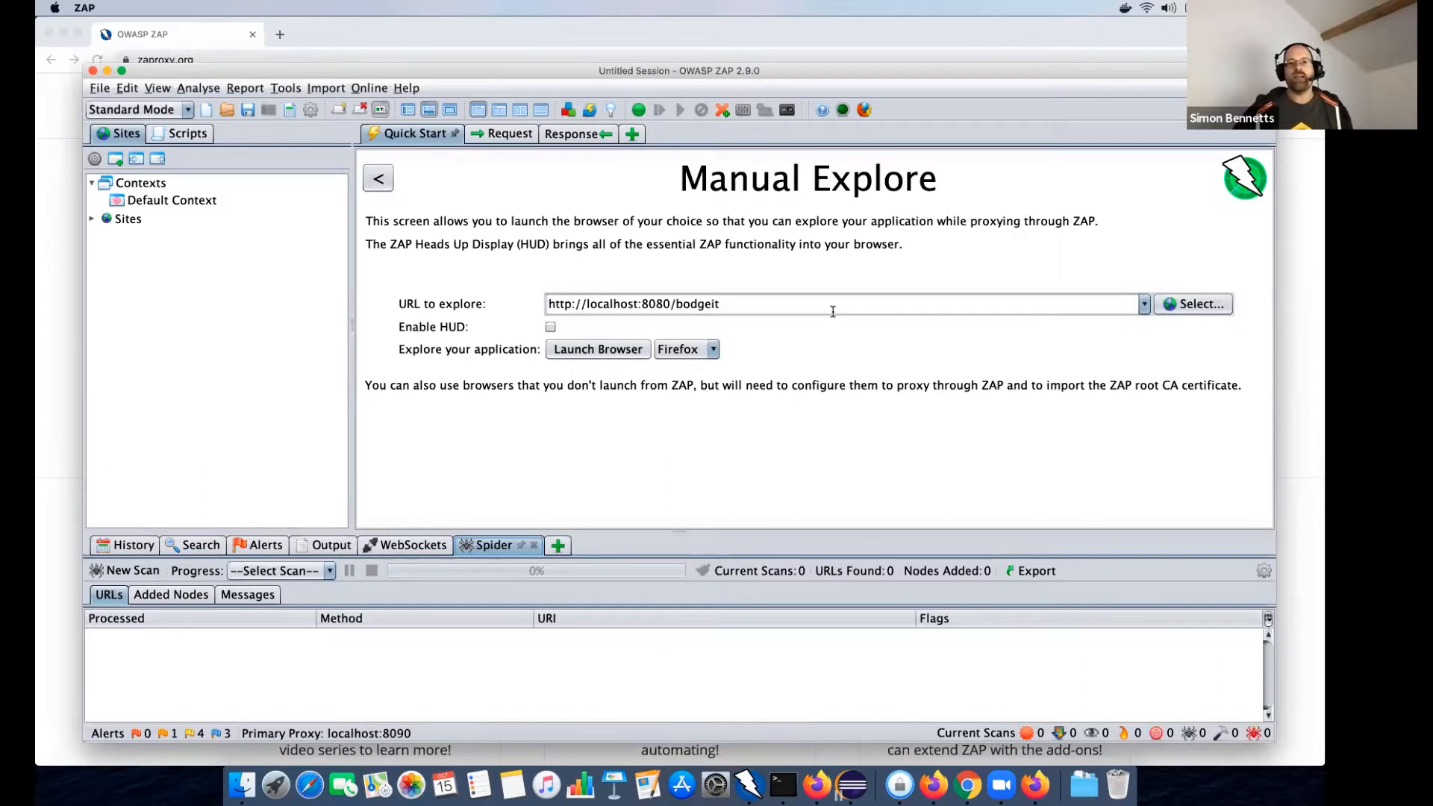
left_click(695, 349)
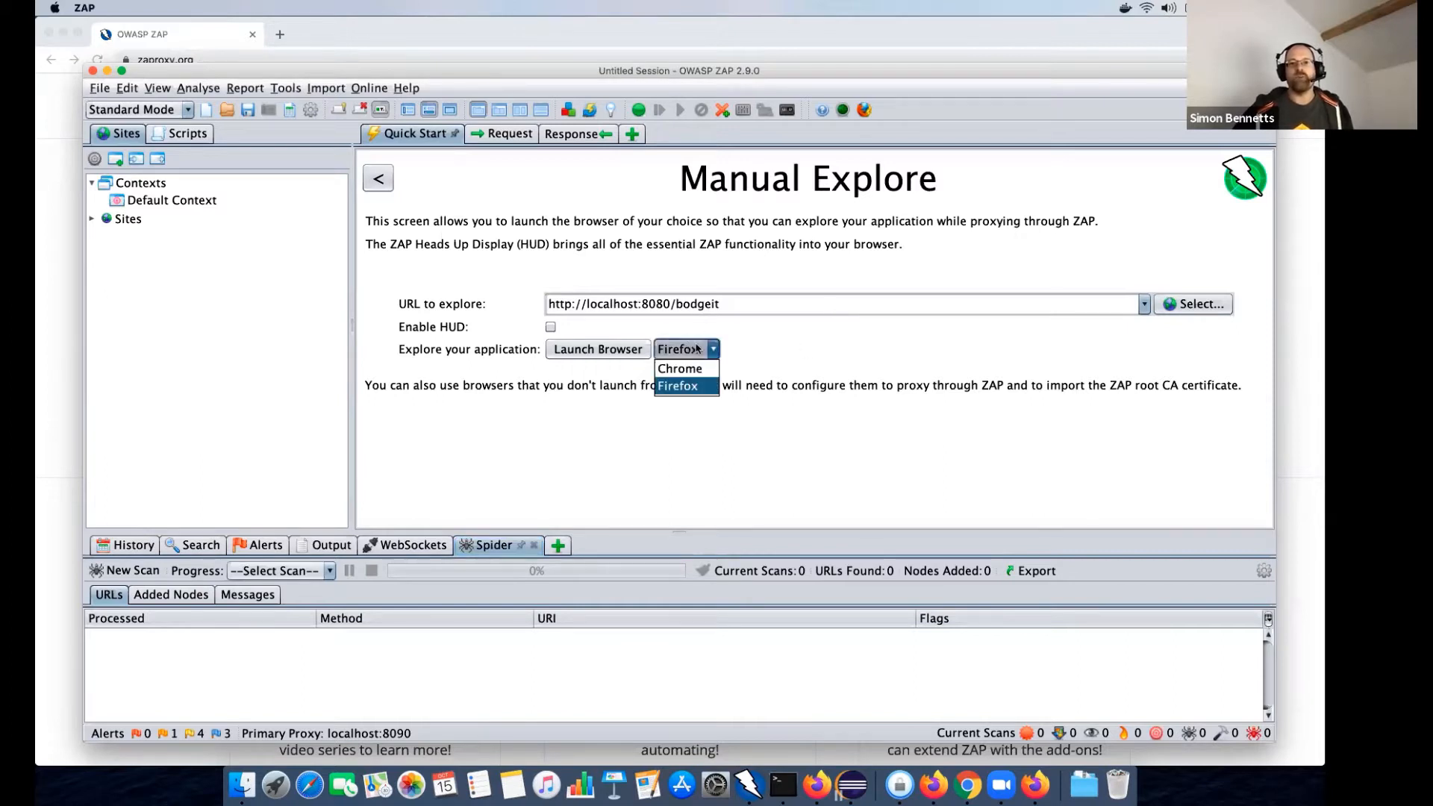
left_click(785, 348)
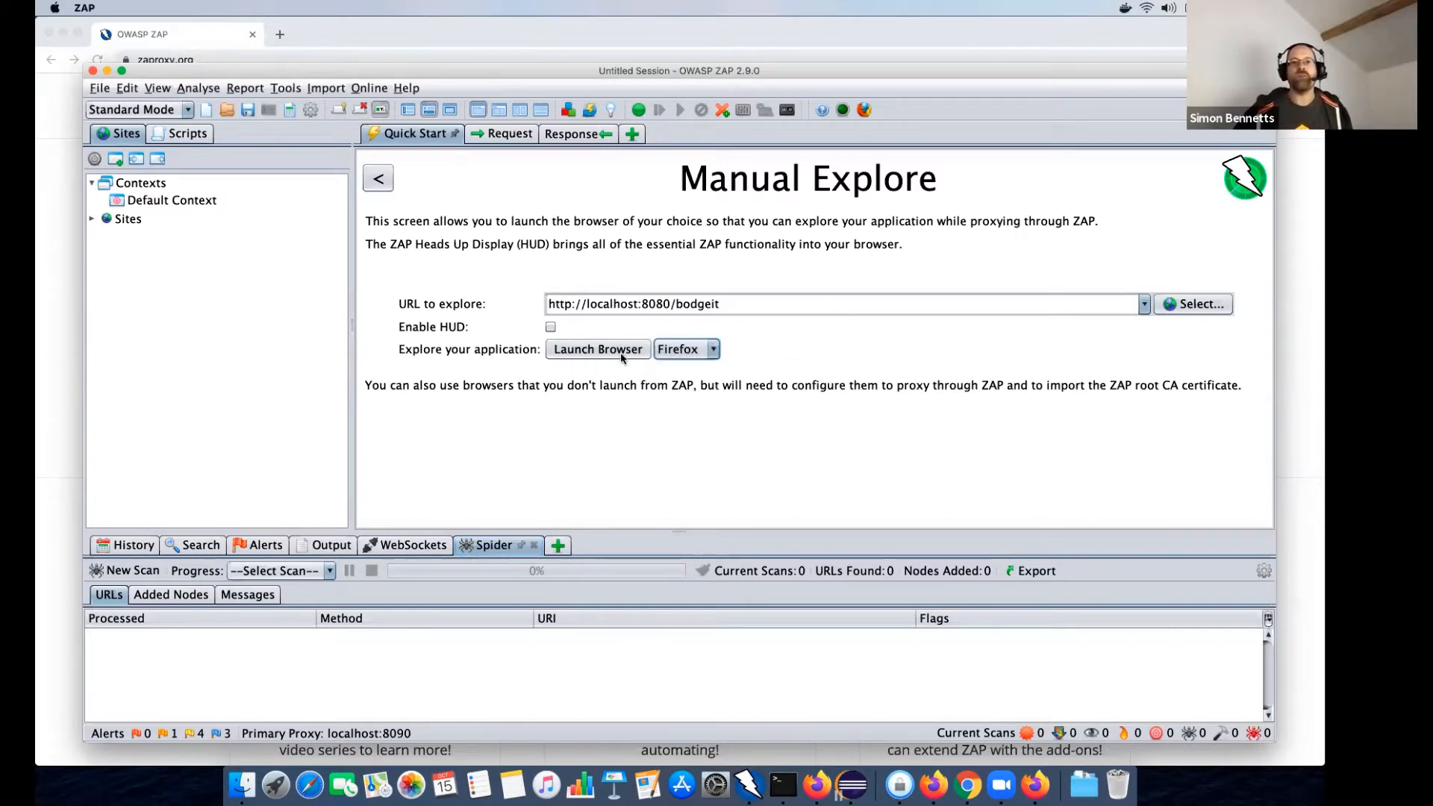
left_click(623, 353)
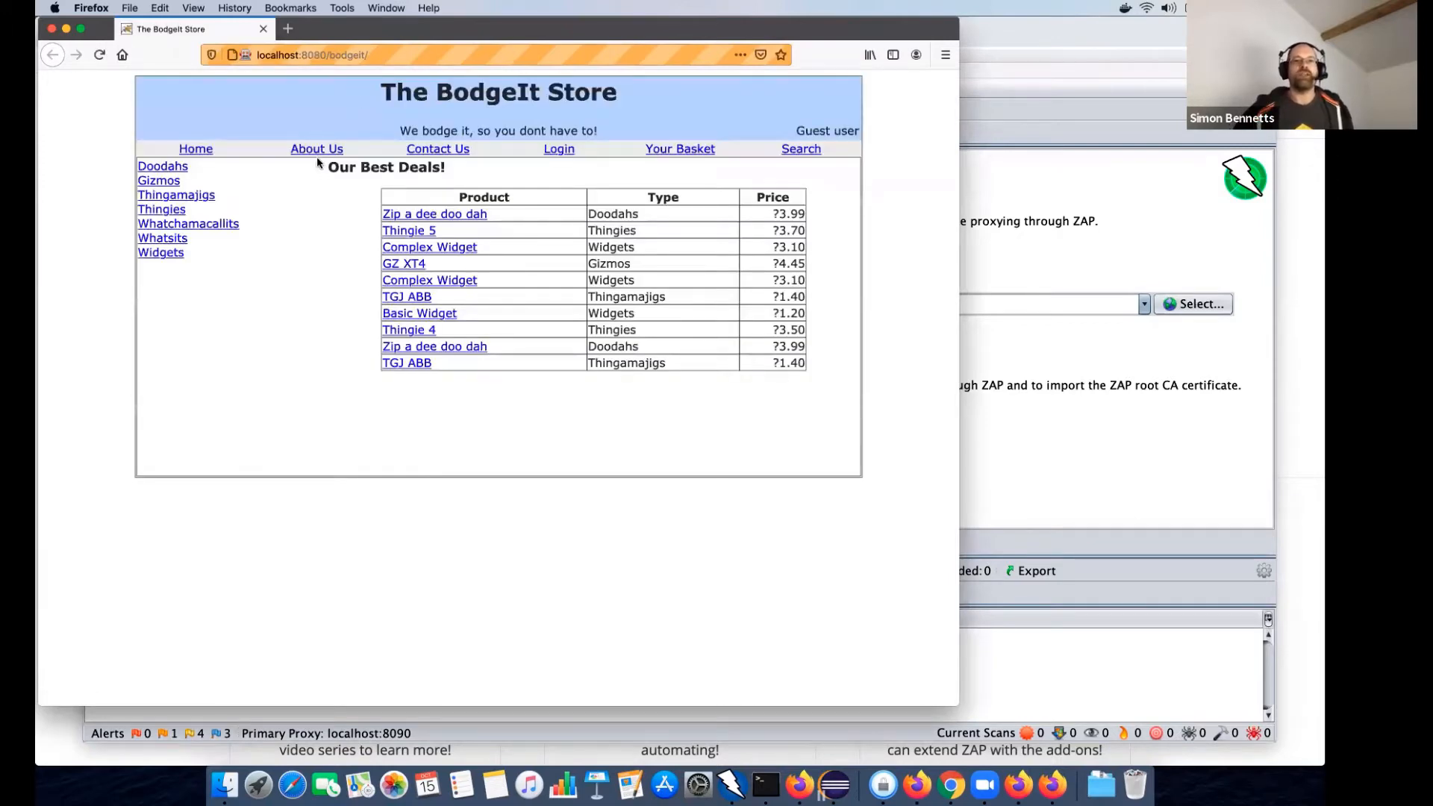
- Visit the BodgeIt Store's About Us, Contact Us and Login pages in the launched browser
left_click(318, 152)
left_click(470, 149)
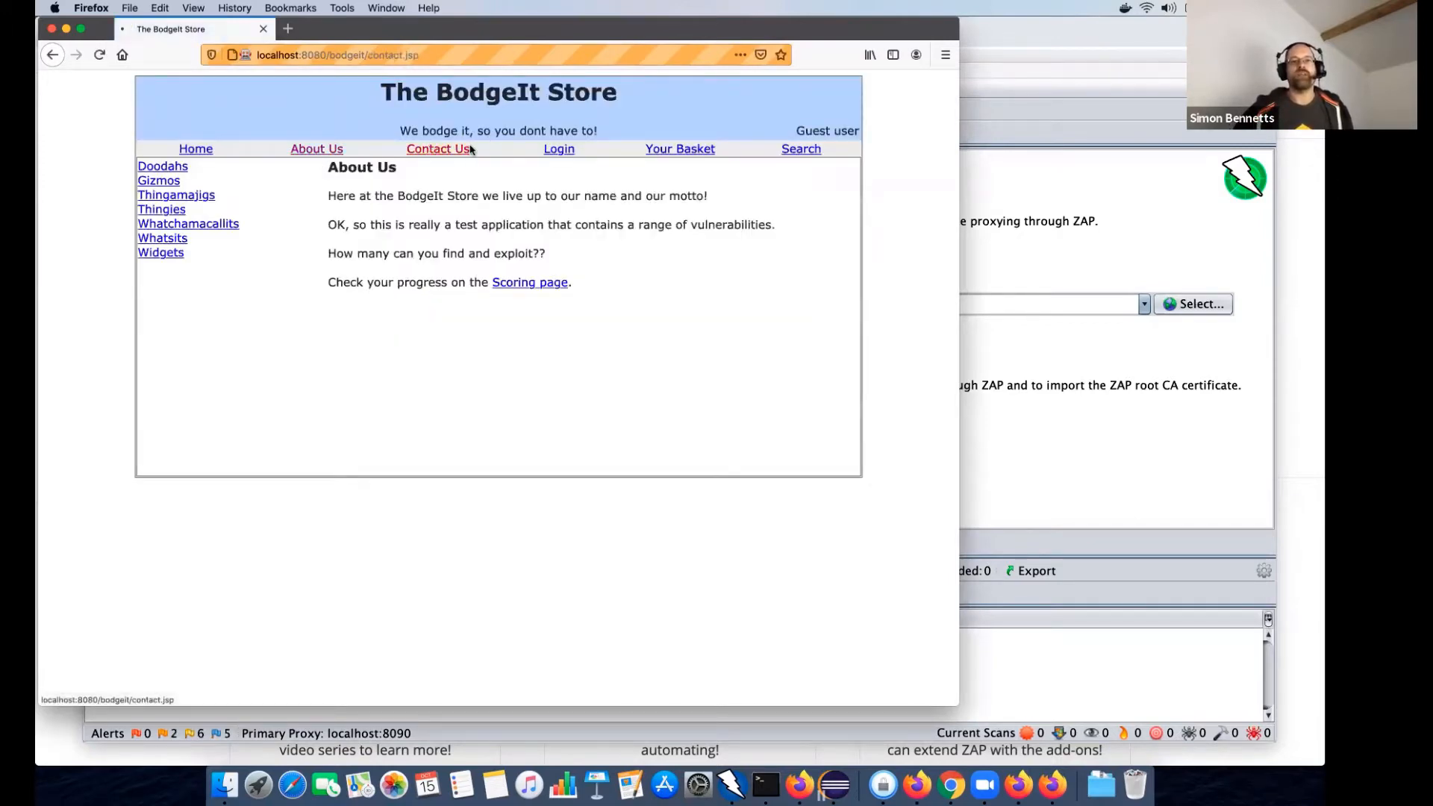
left_click(556, 149)
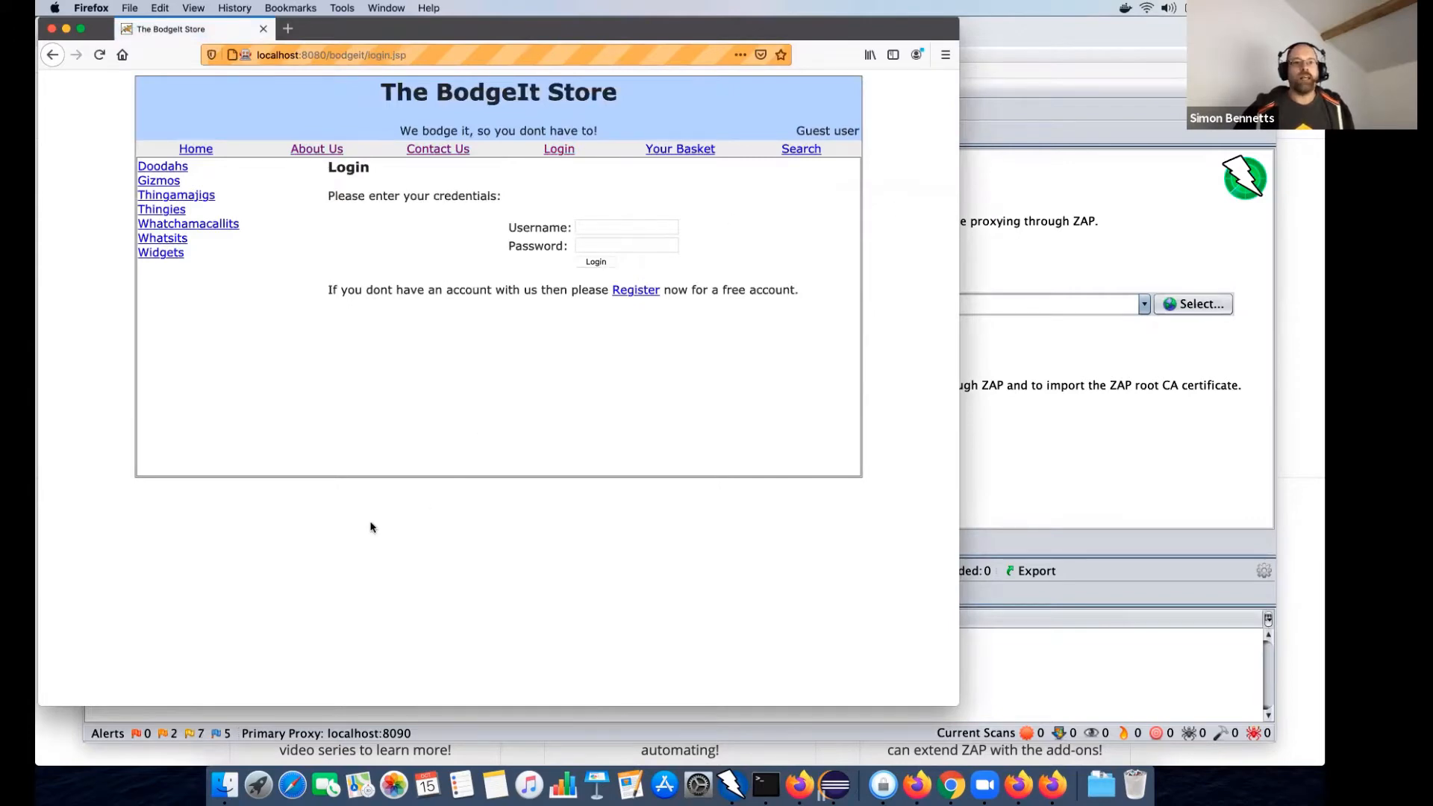
key("super+Tab")
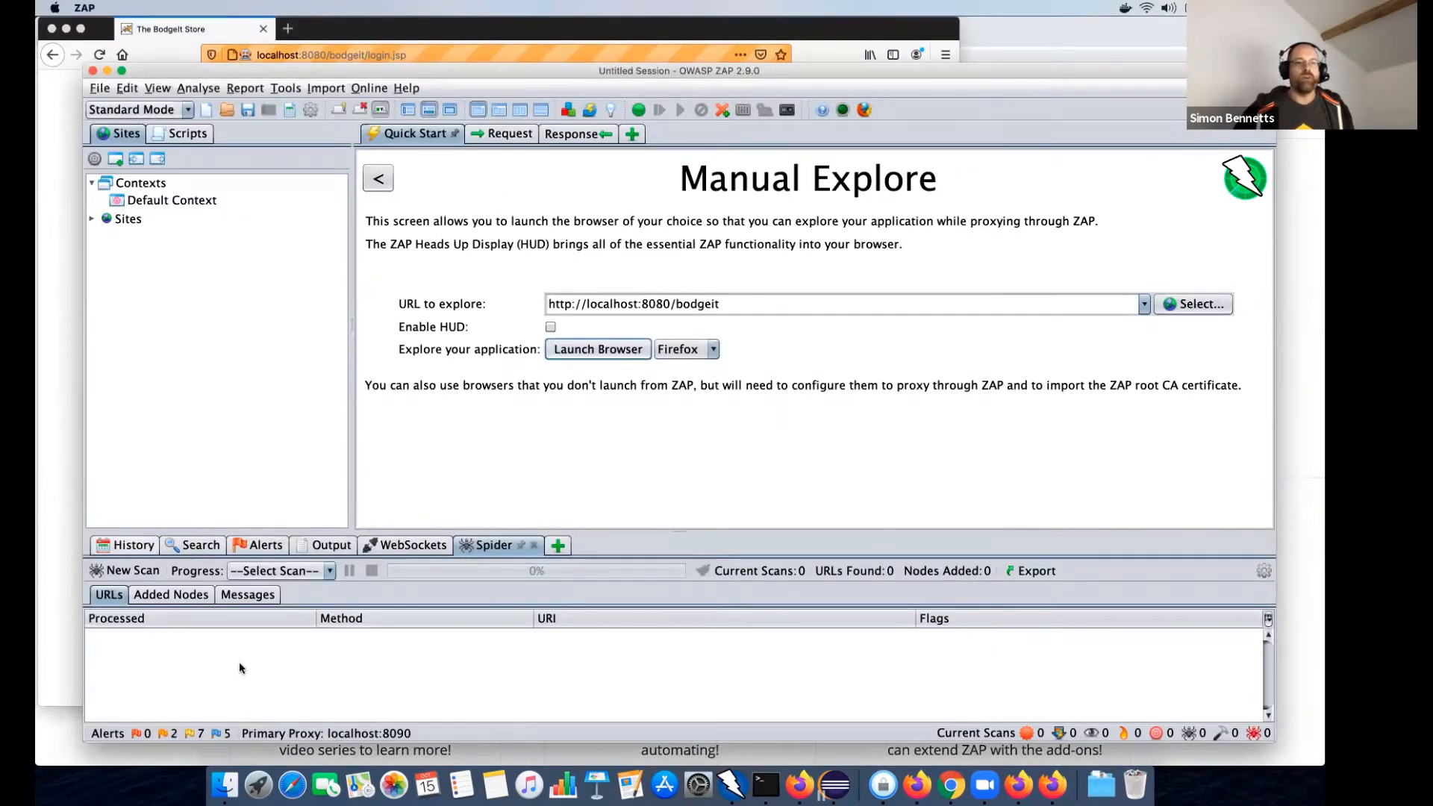
left_click(126, 546)
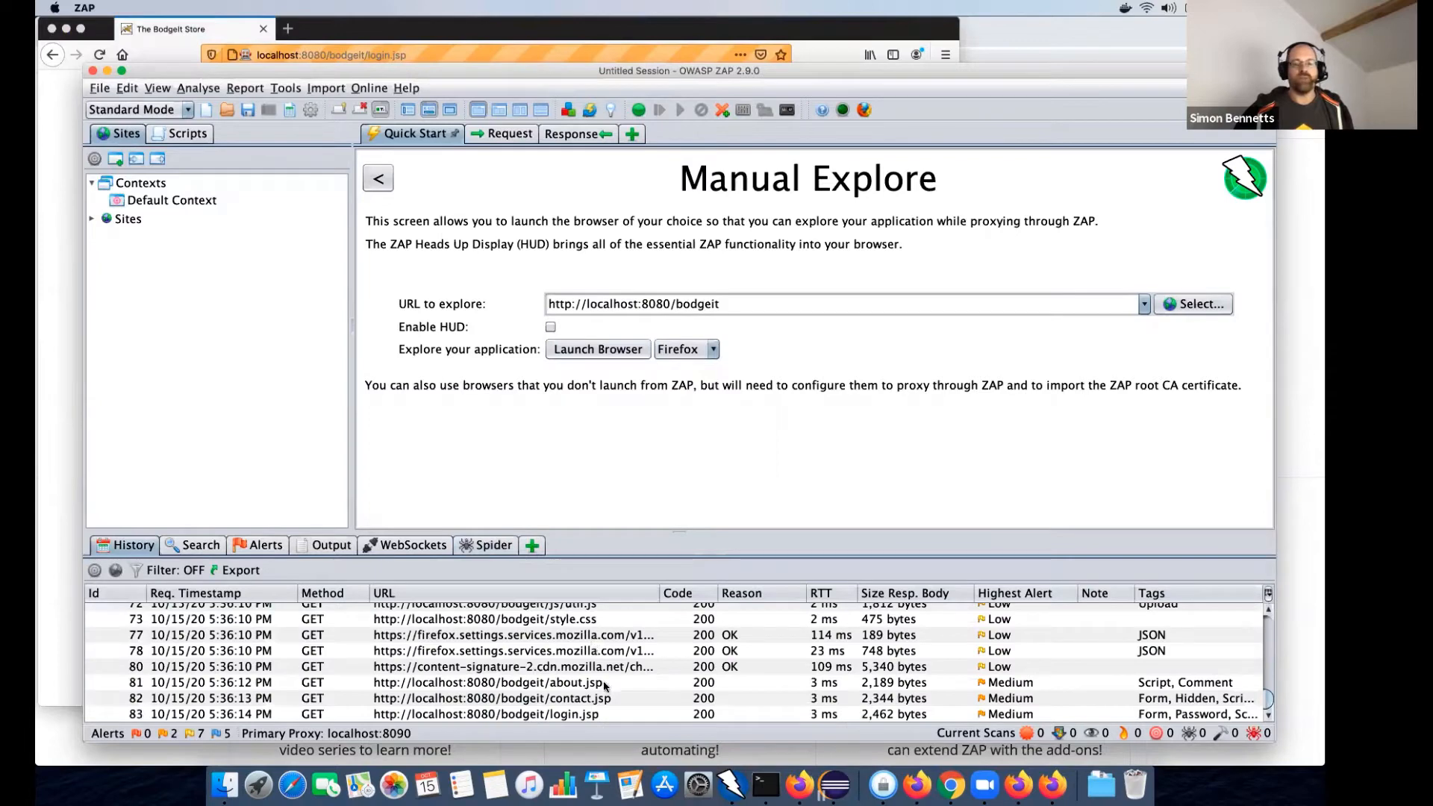
left_click(92, 220)
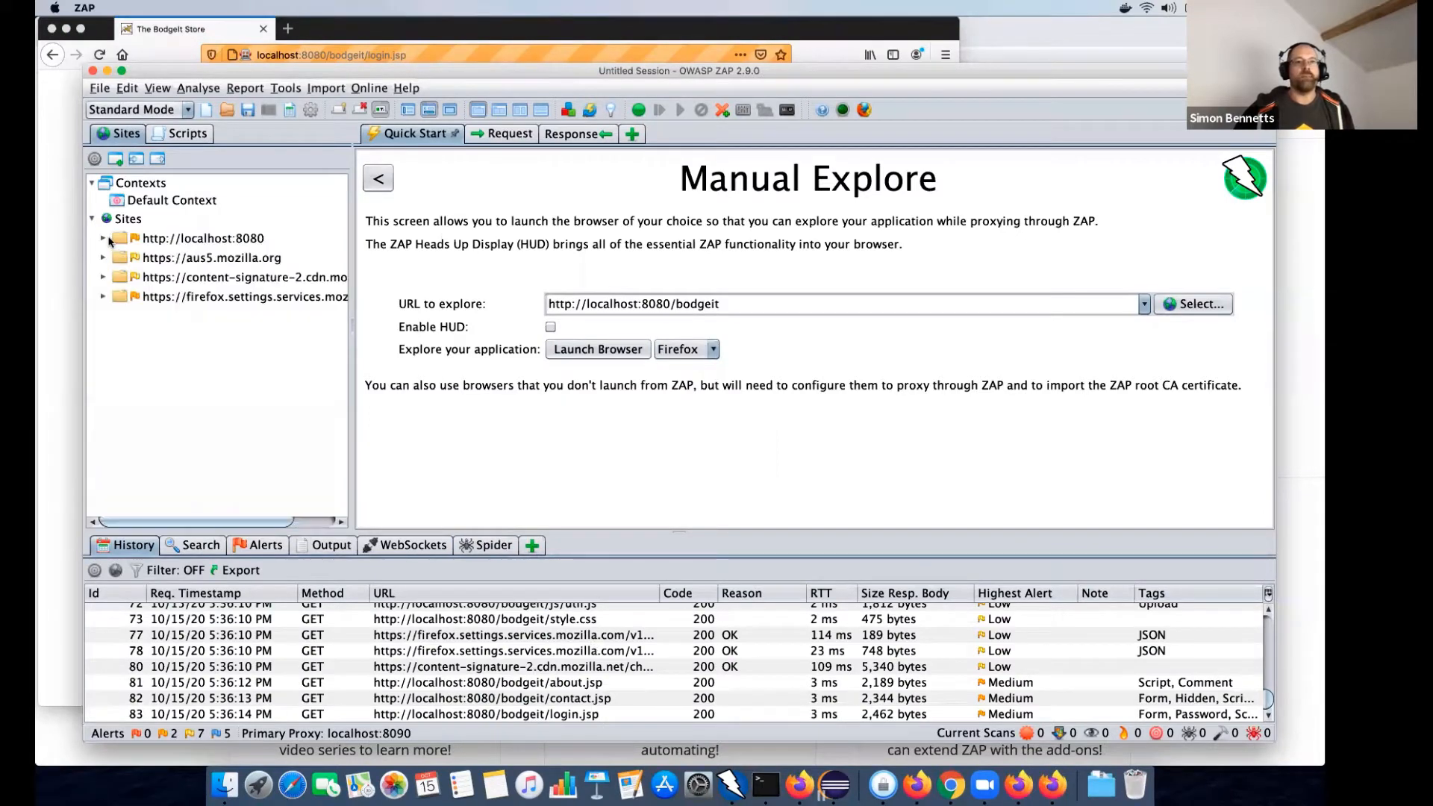
left_click(104, 239)
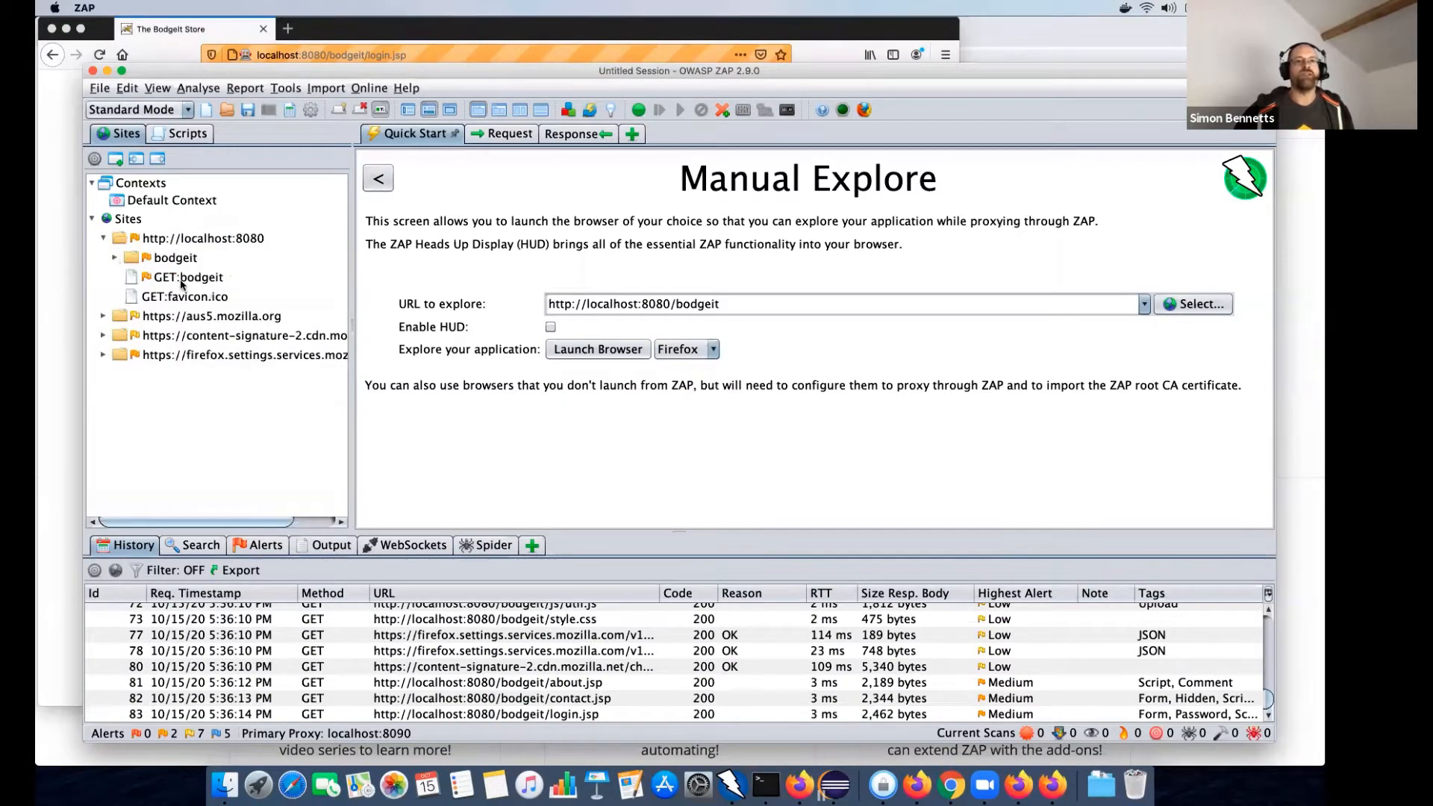
left_click(115, 257)
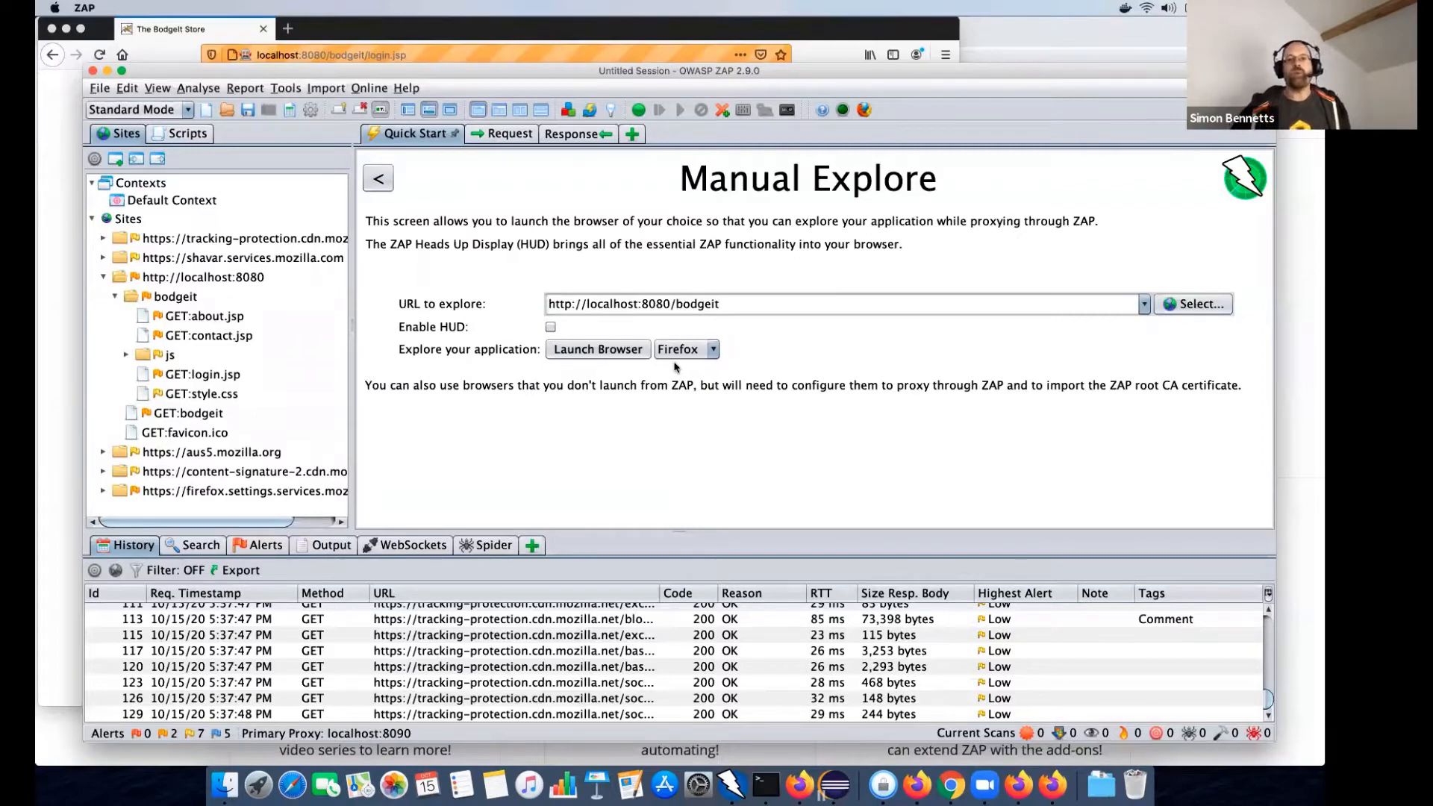
- Return to the Quick Start welcome page and open the Automated Scan screen
left_click(390, 179)
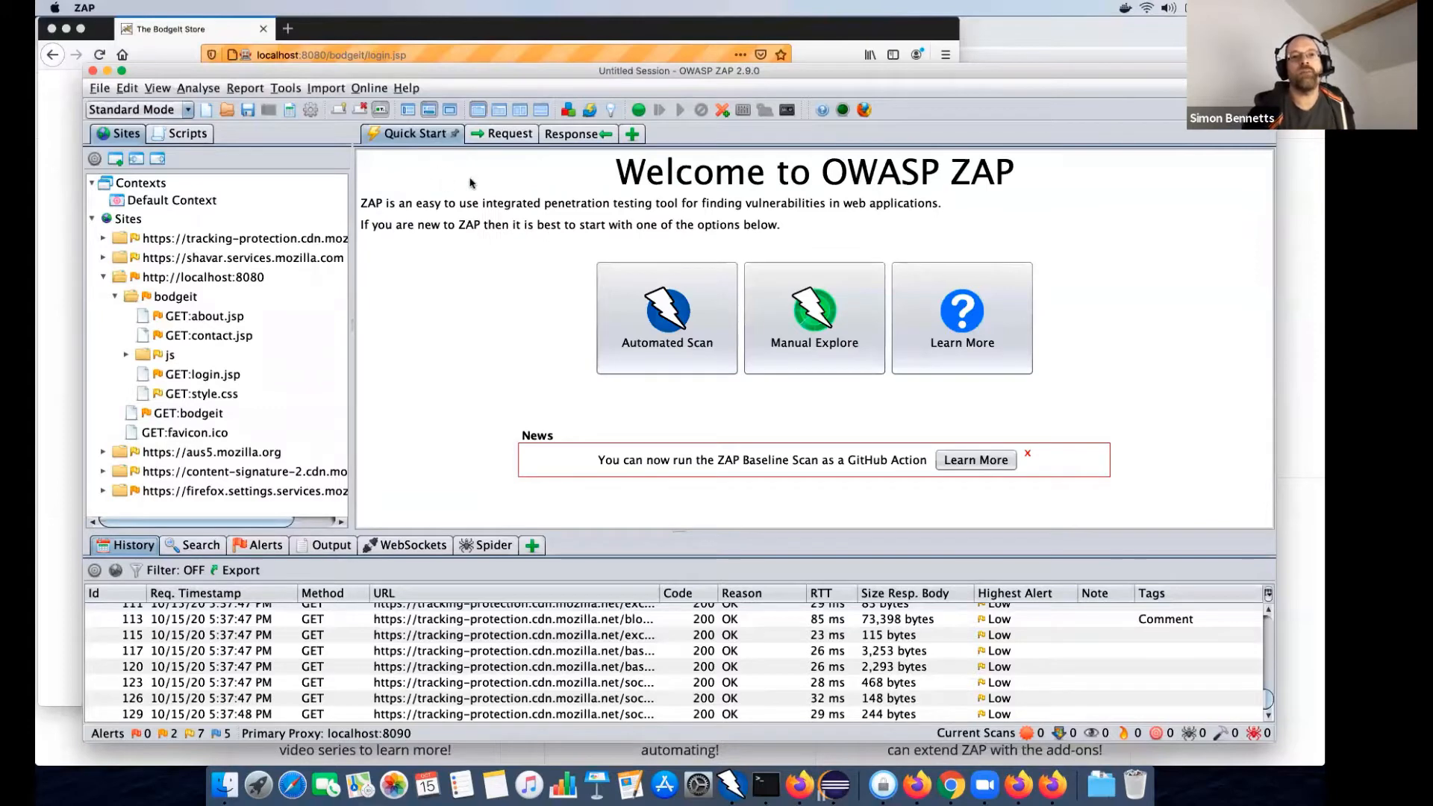
left_click(652, 301)
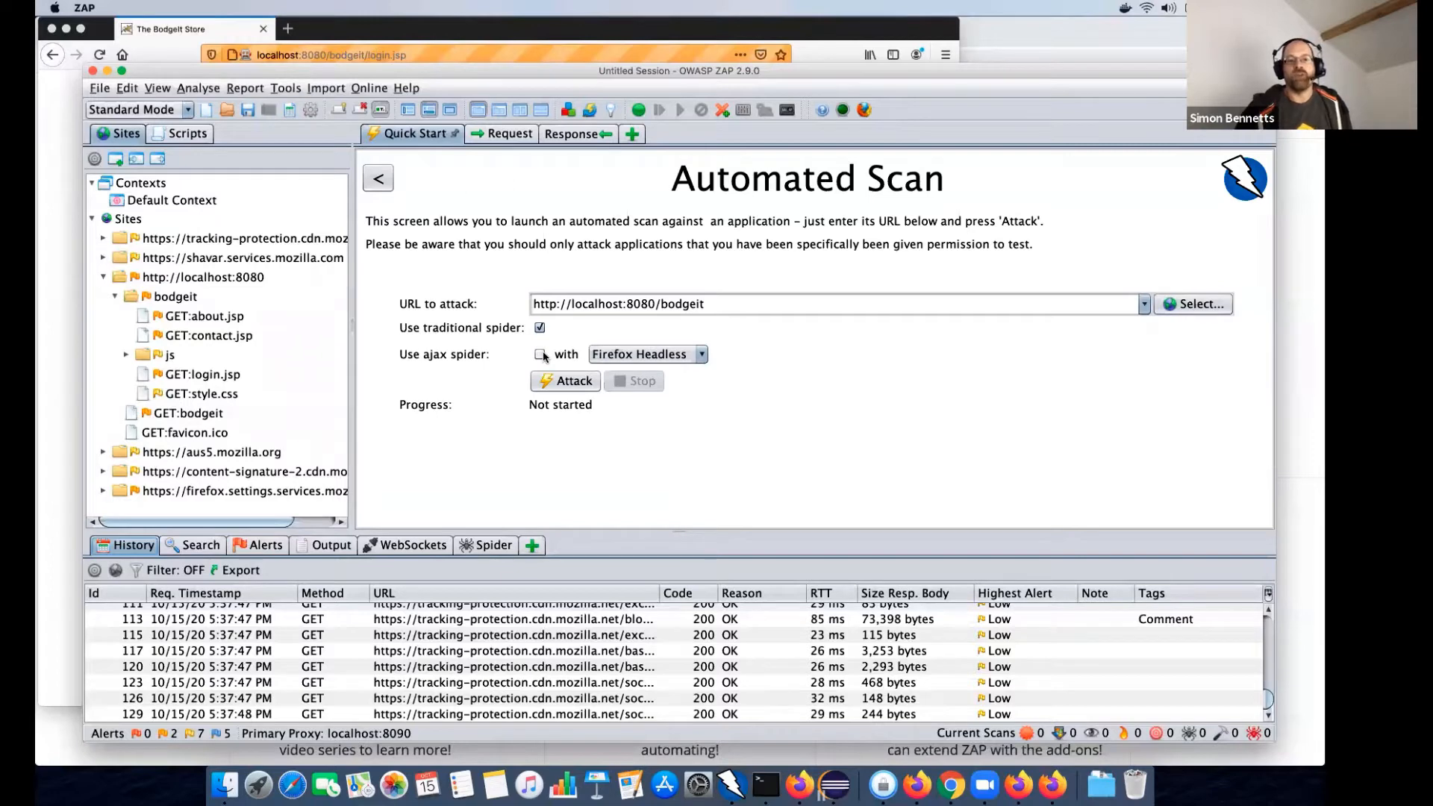
left_click(284, 91)
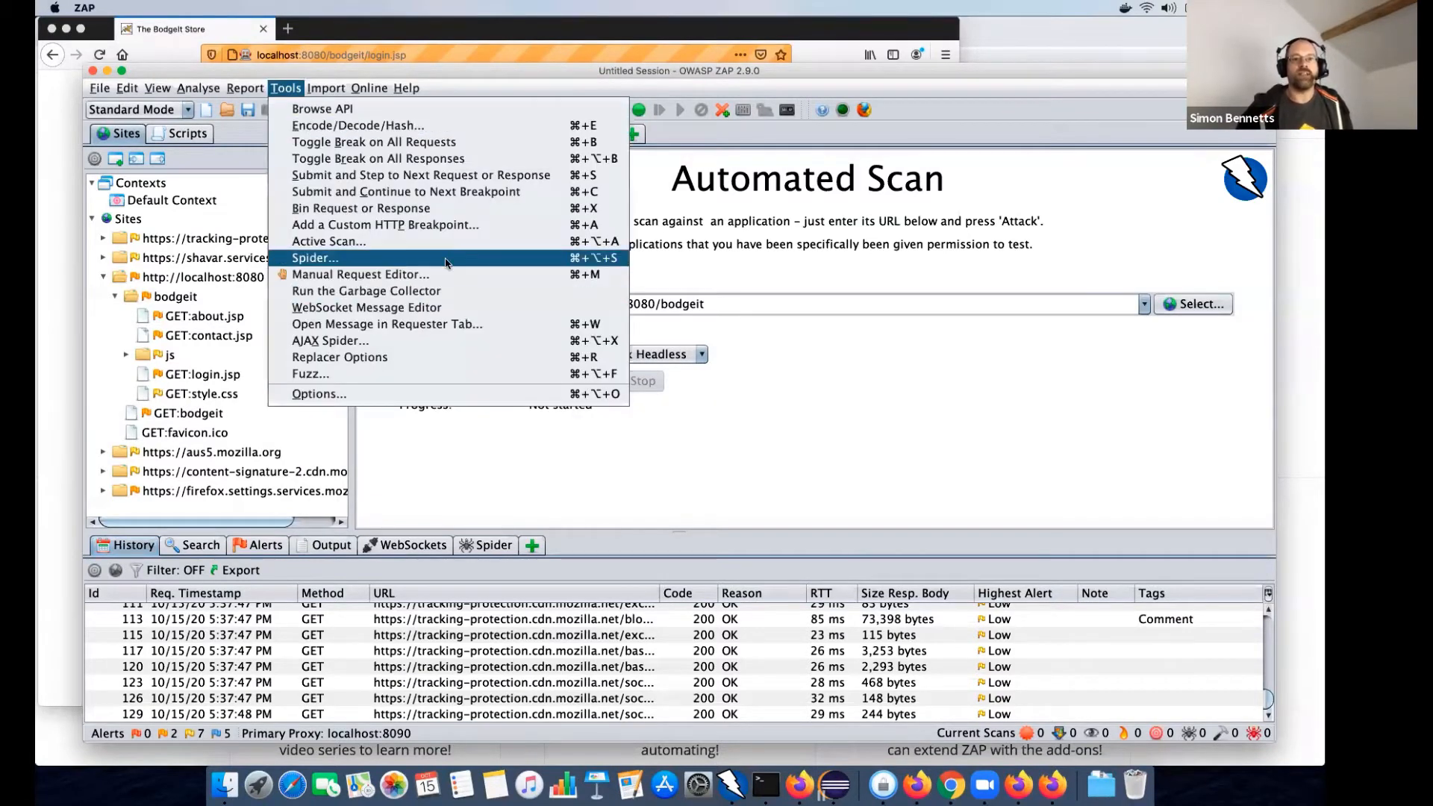
left_click(667, 497)
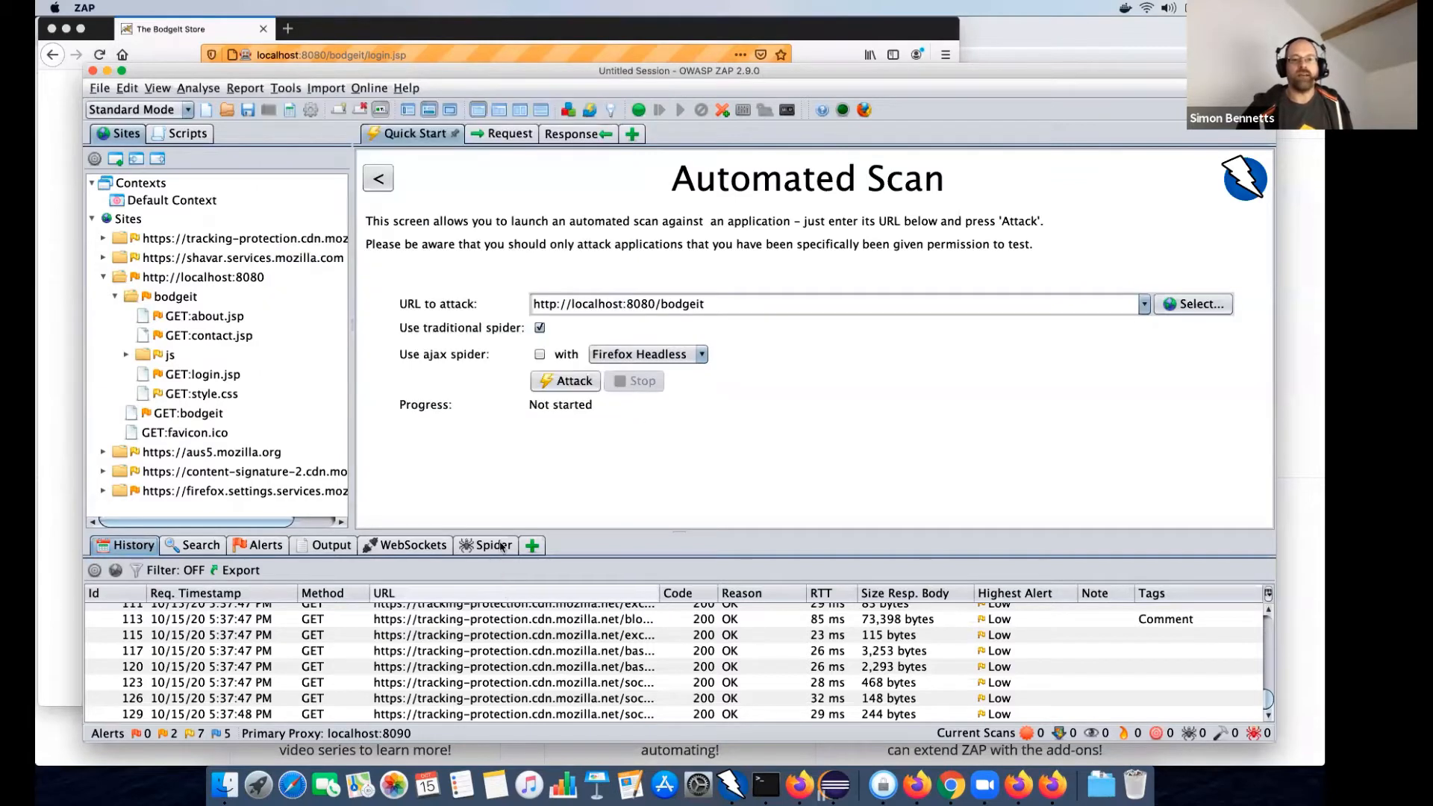
- Show the Spider view and look over the settings for a new scan without starting one
left_click(496, 547)
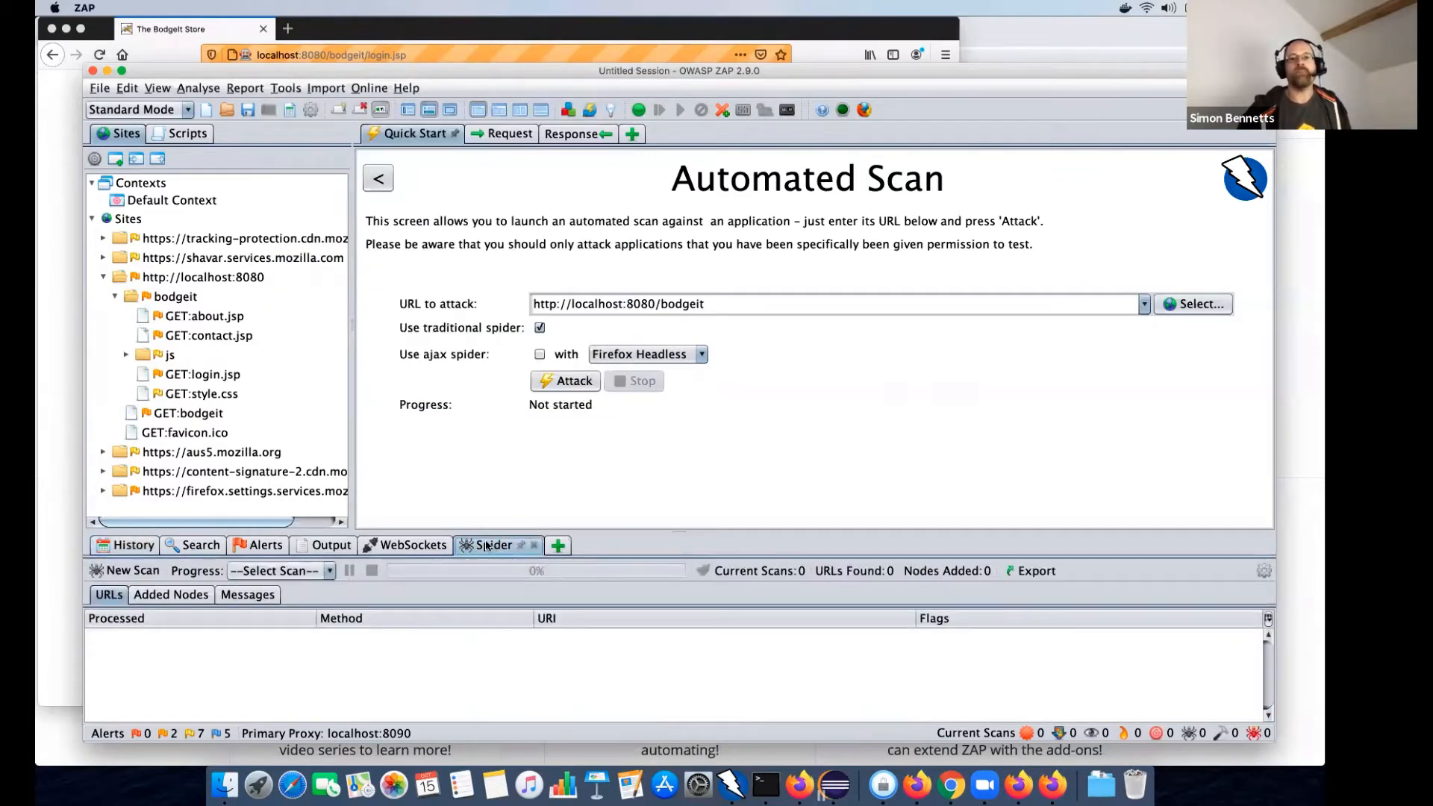
left_click(134, 571)
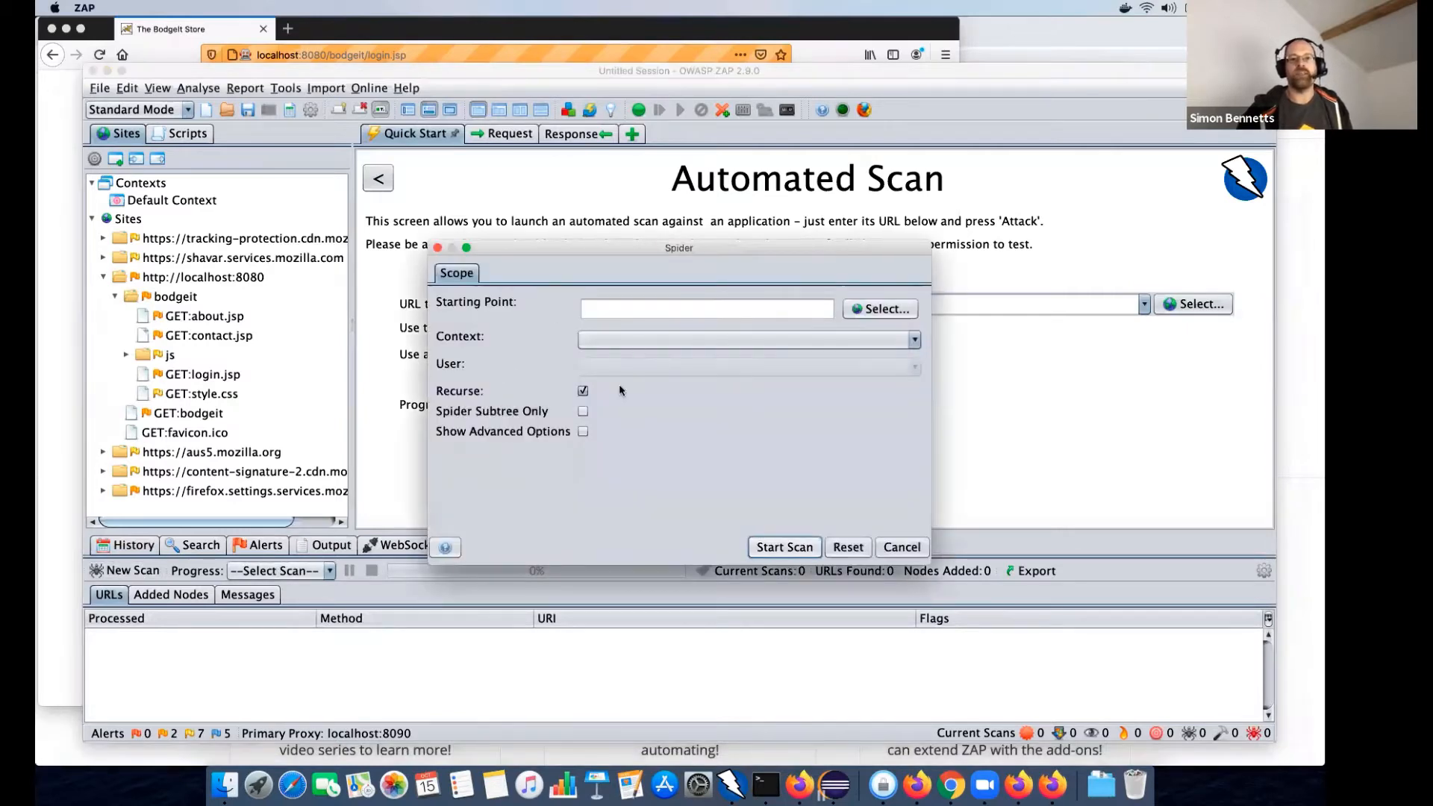
left_click(901, 547)
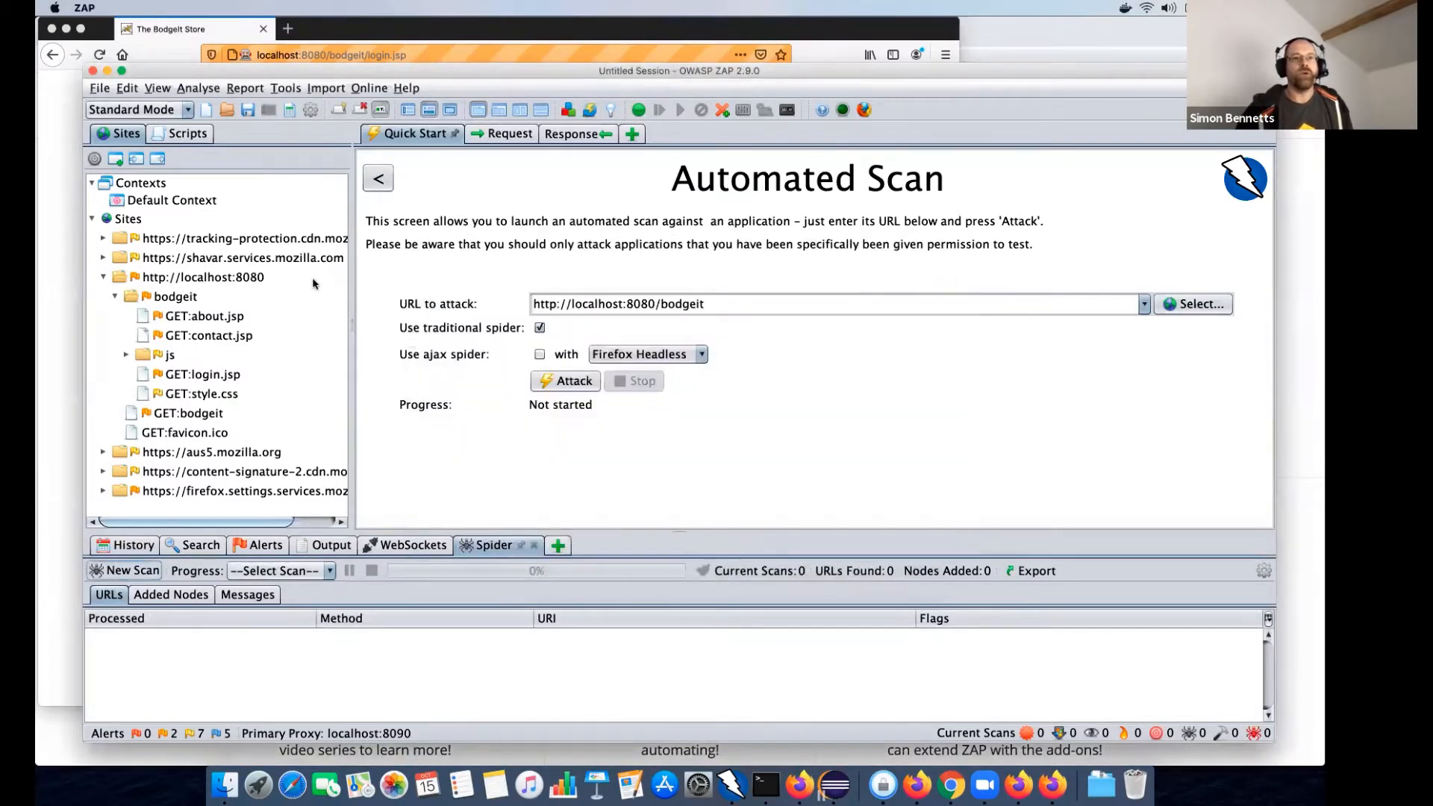
left_click(240, 281)
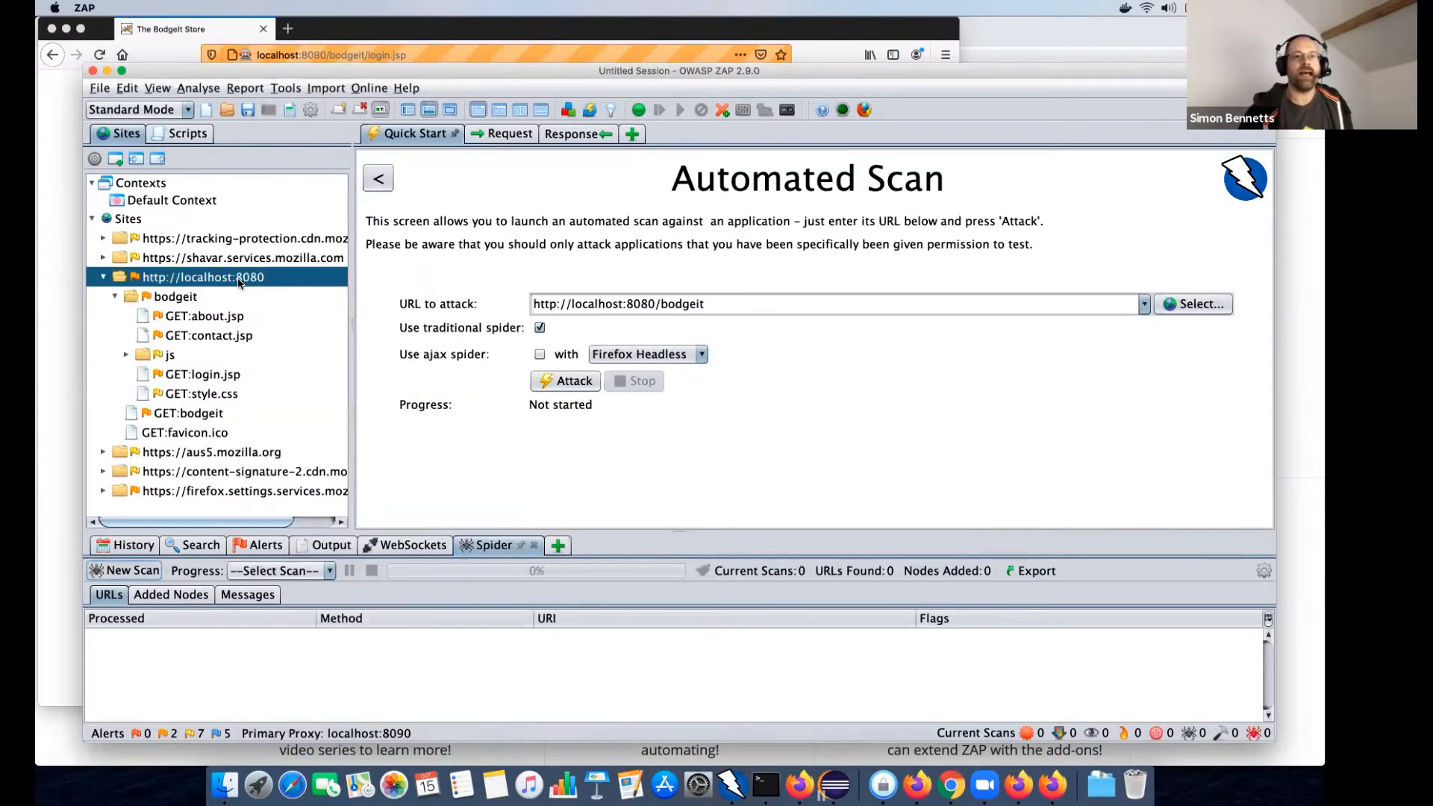
scroll(239, 283, "right", 1)
scroll(240, 283, "right", 1)
right_click(239, 282)
scroll(239, 282, "right", 1)
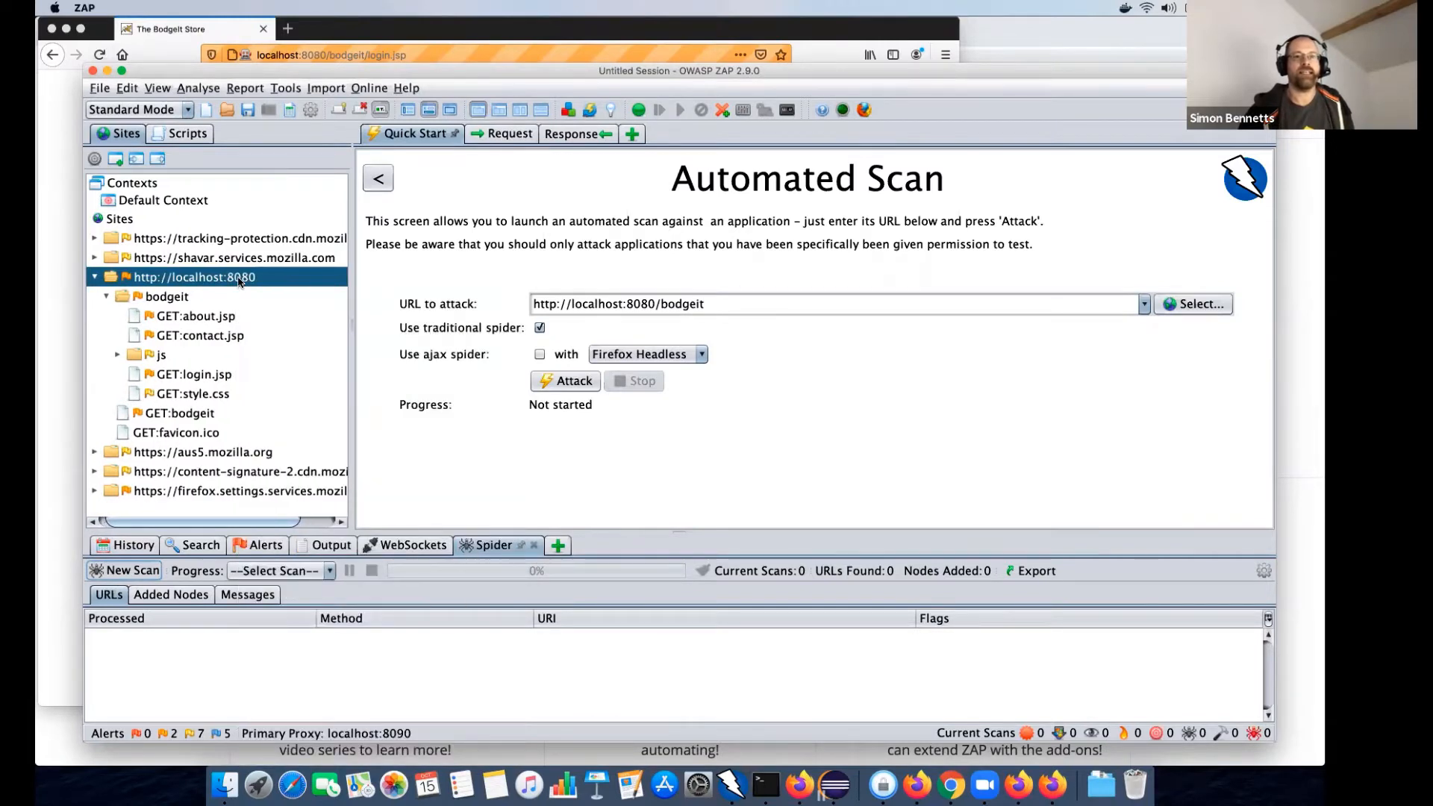
right_click(239, 282)
mouse_move(497, 282)
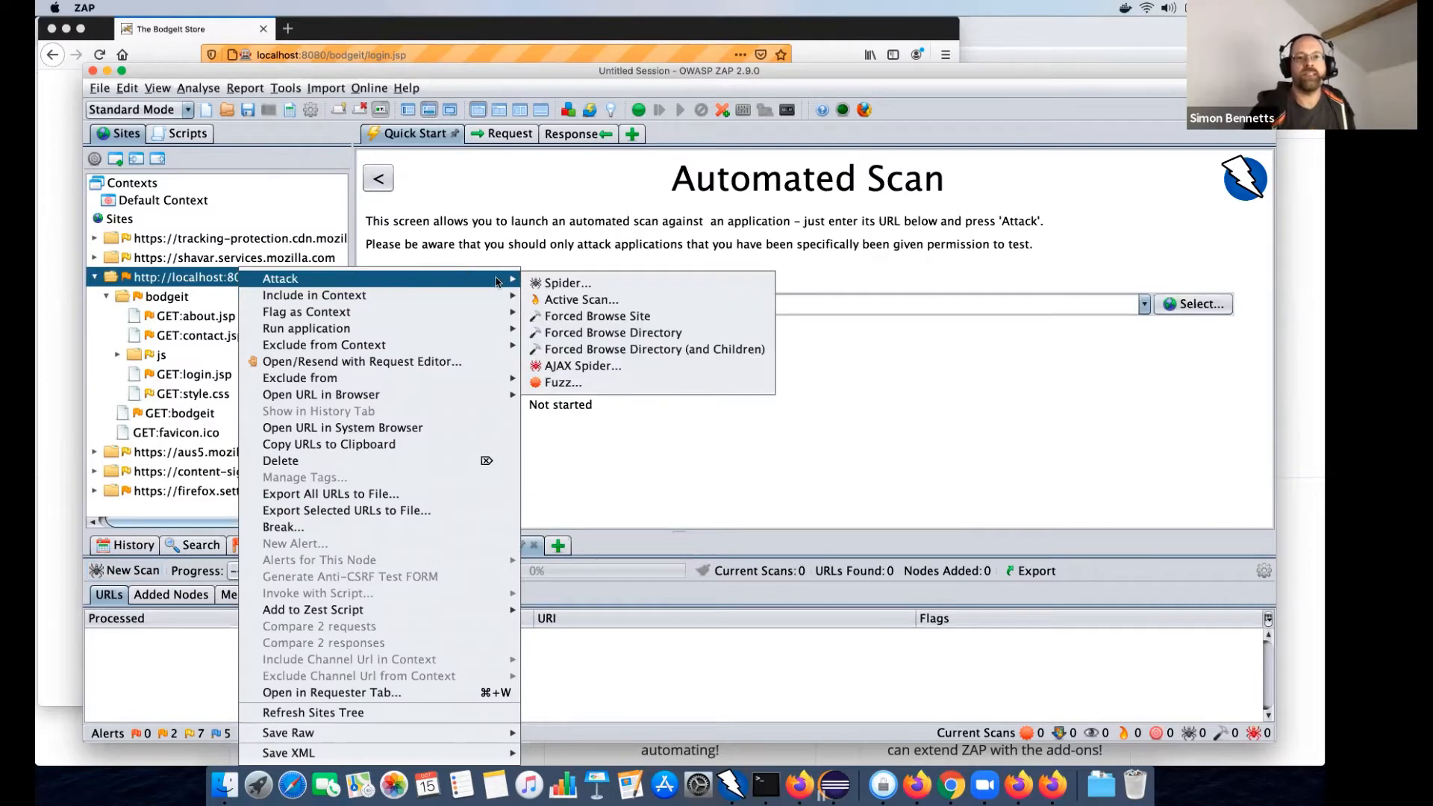
left_click(627, 282)
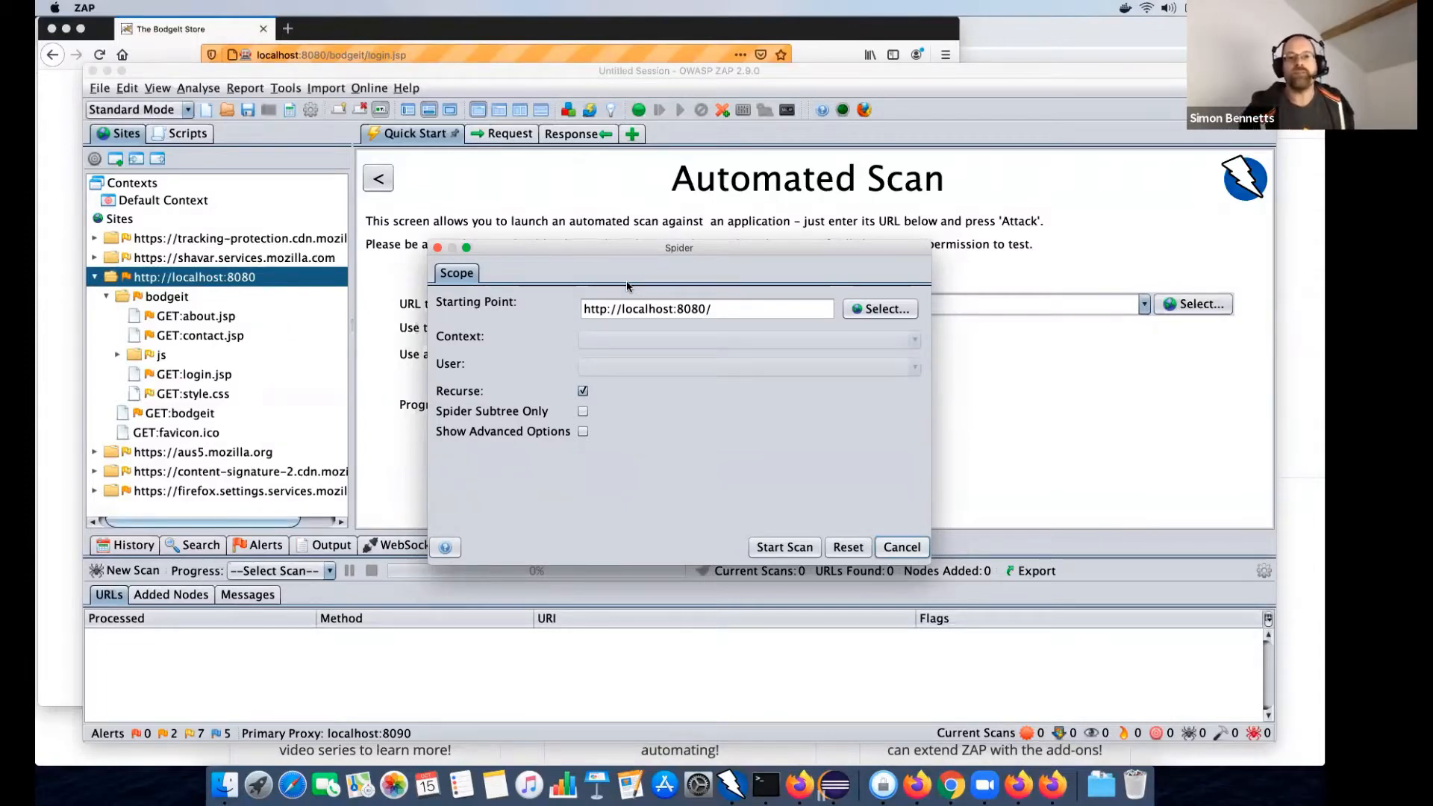
left_click(879, 308)
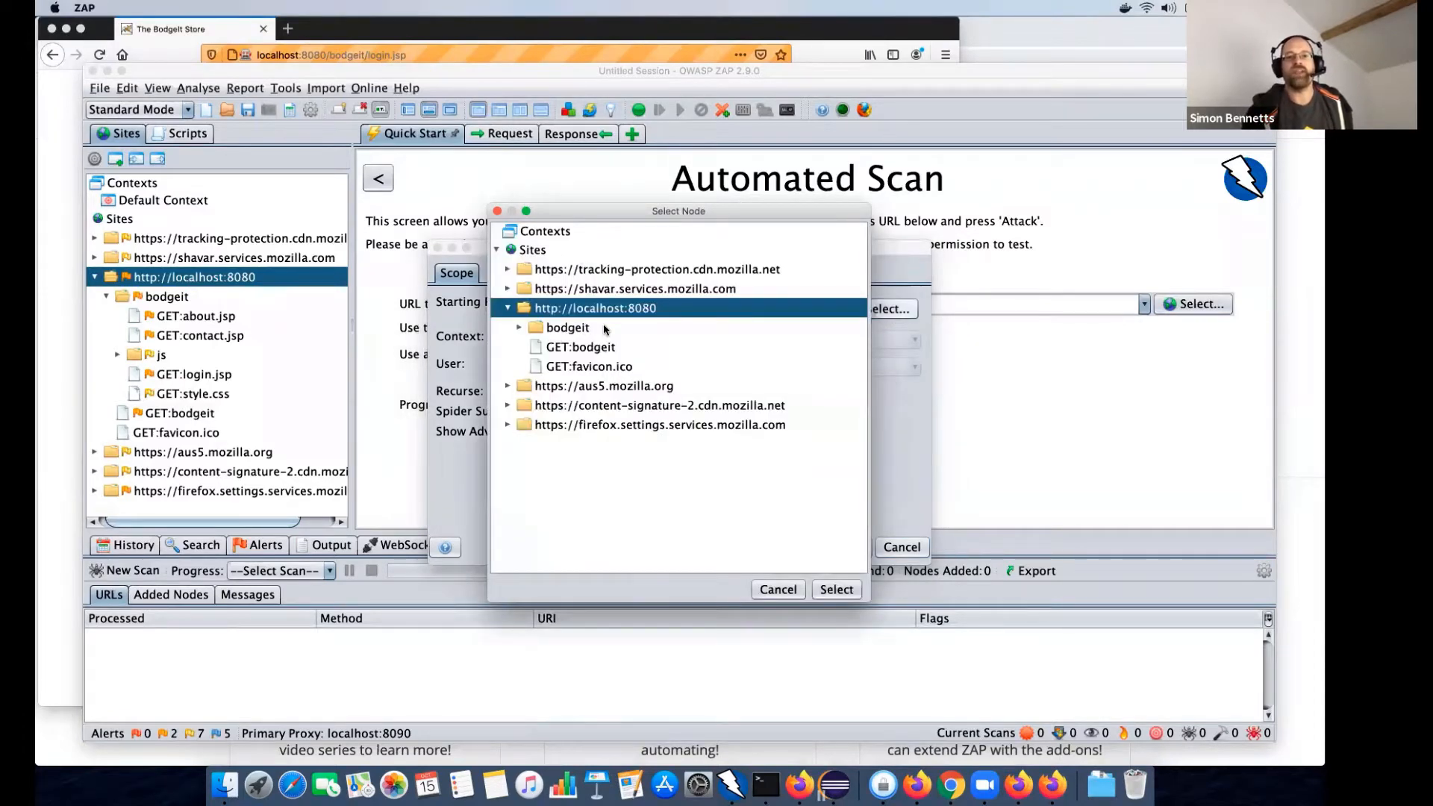
left_click(777, 589)
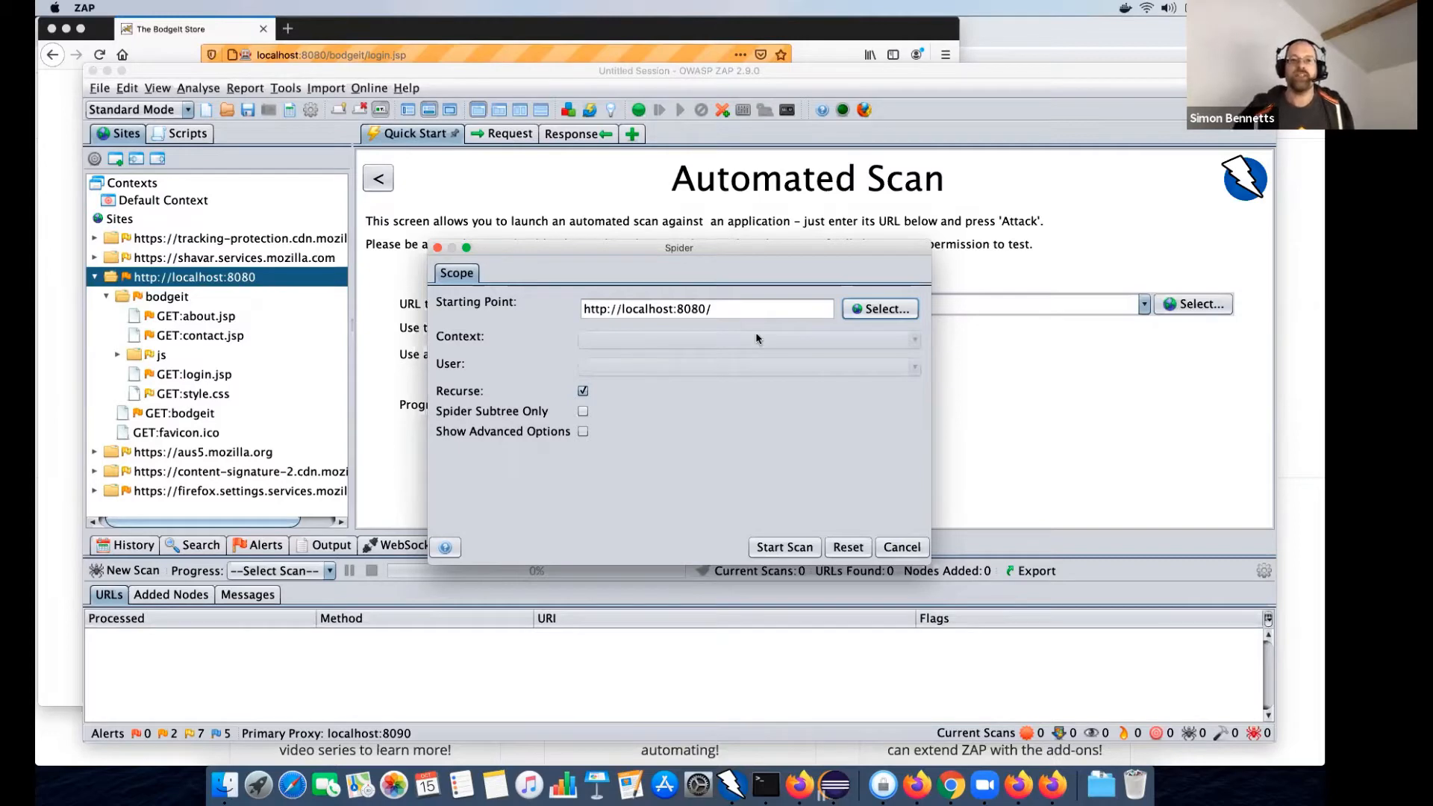
left_click(721, 308)
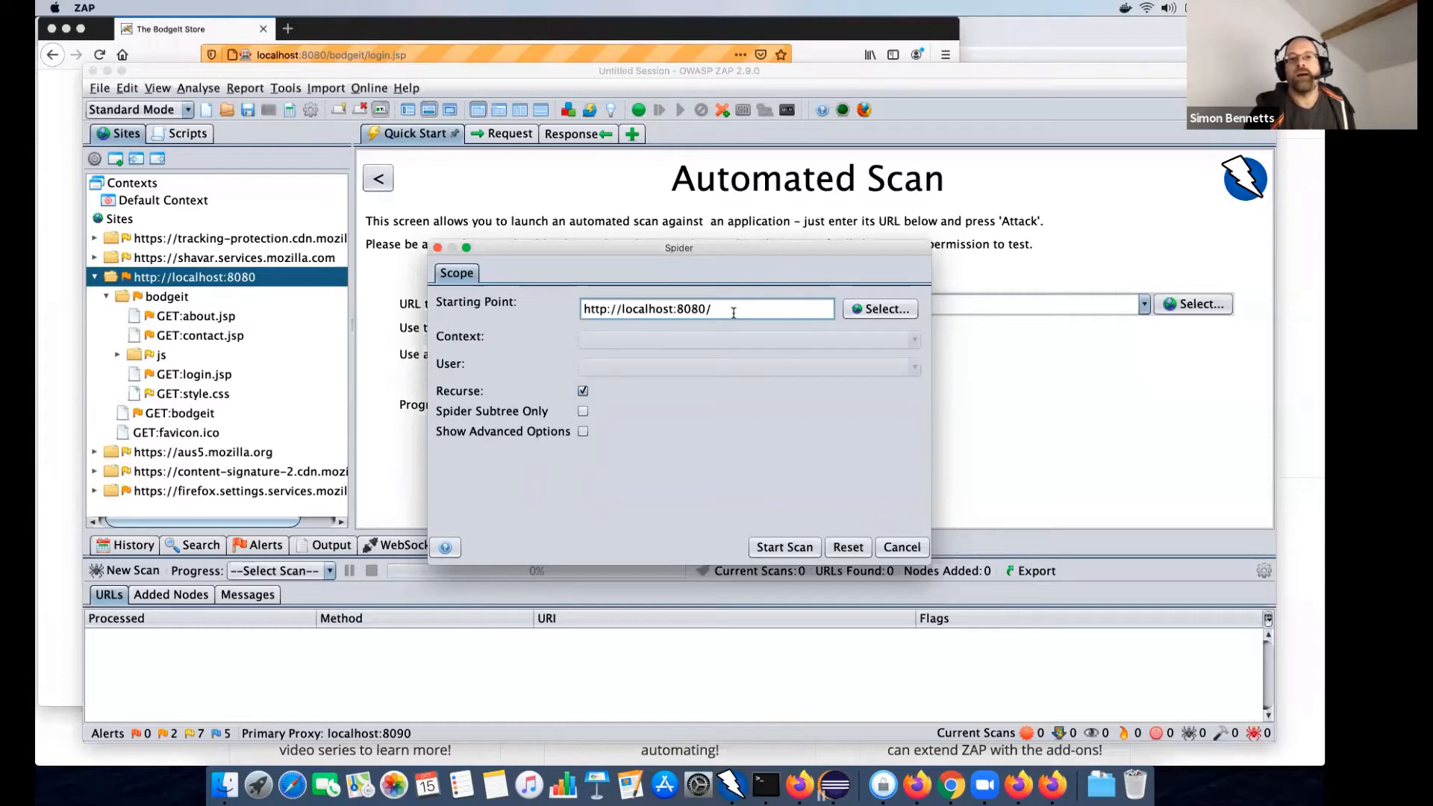
left_click(880, 309)
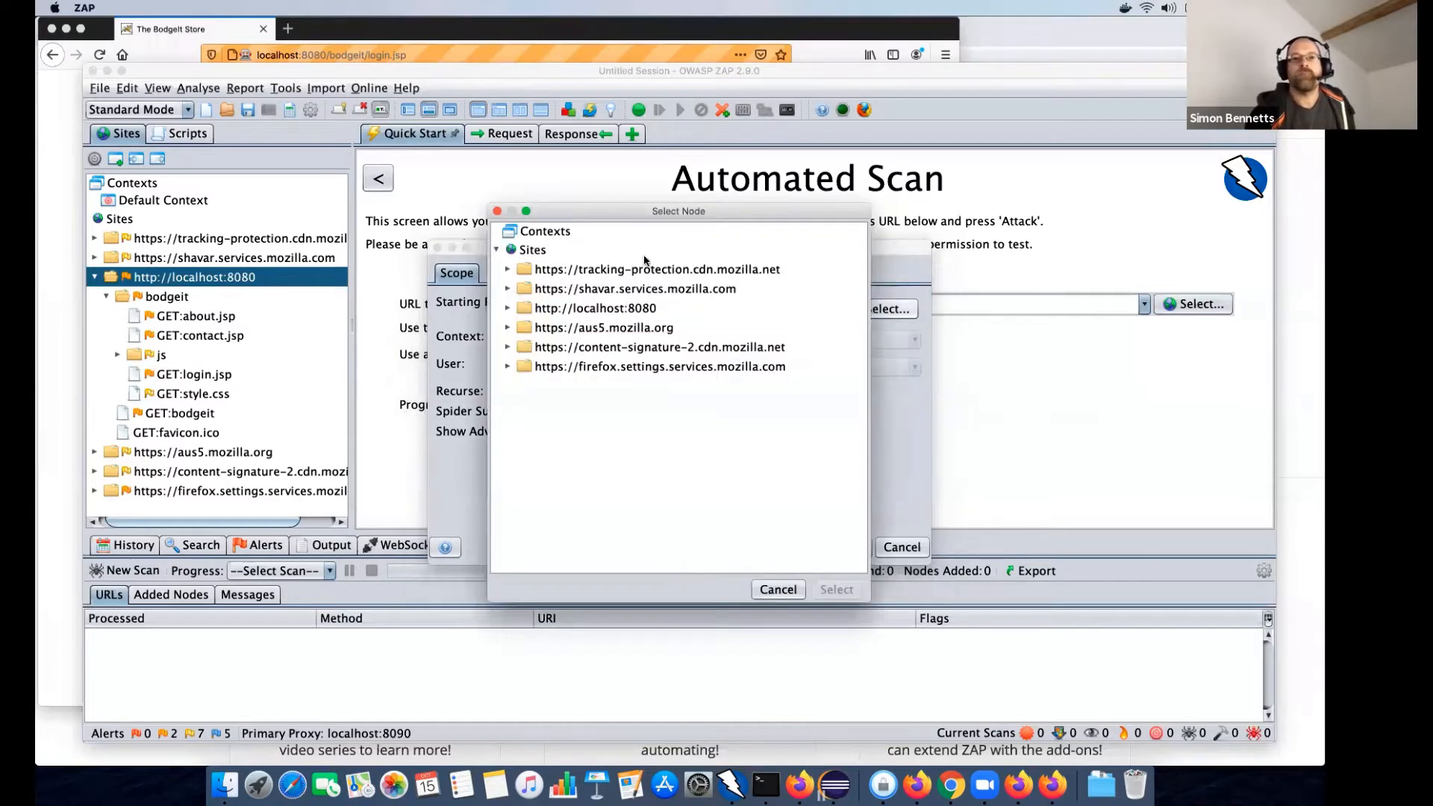
left_click(507, 307)
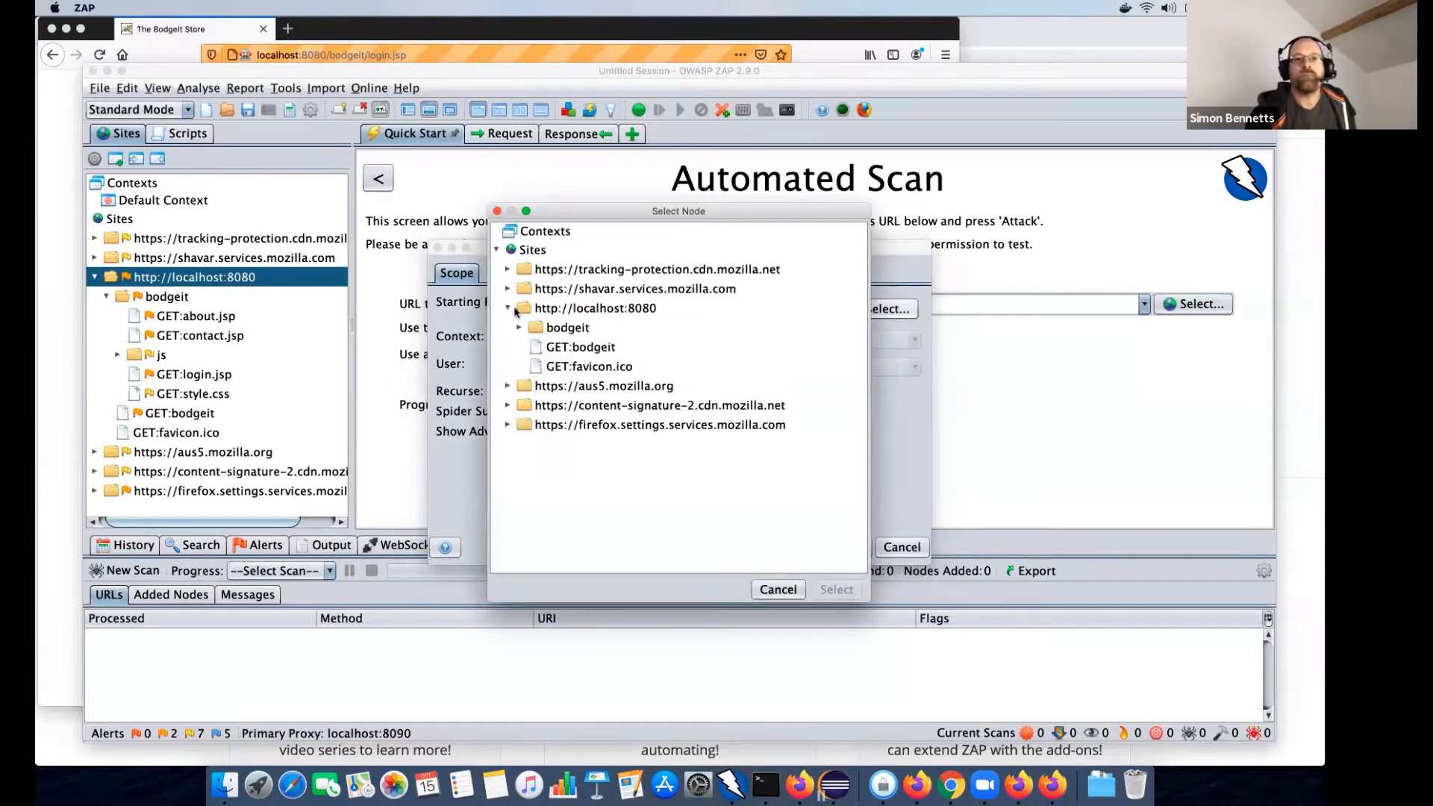
double_click(576, 333)
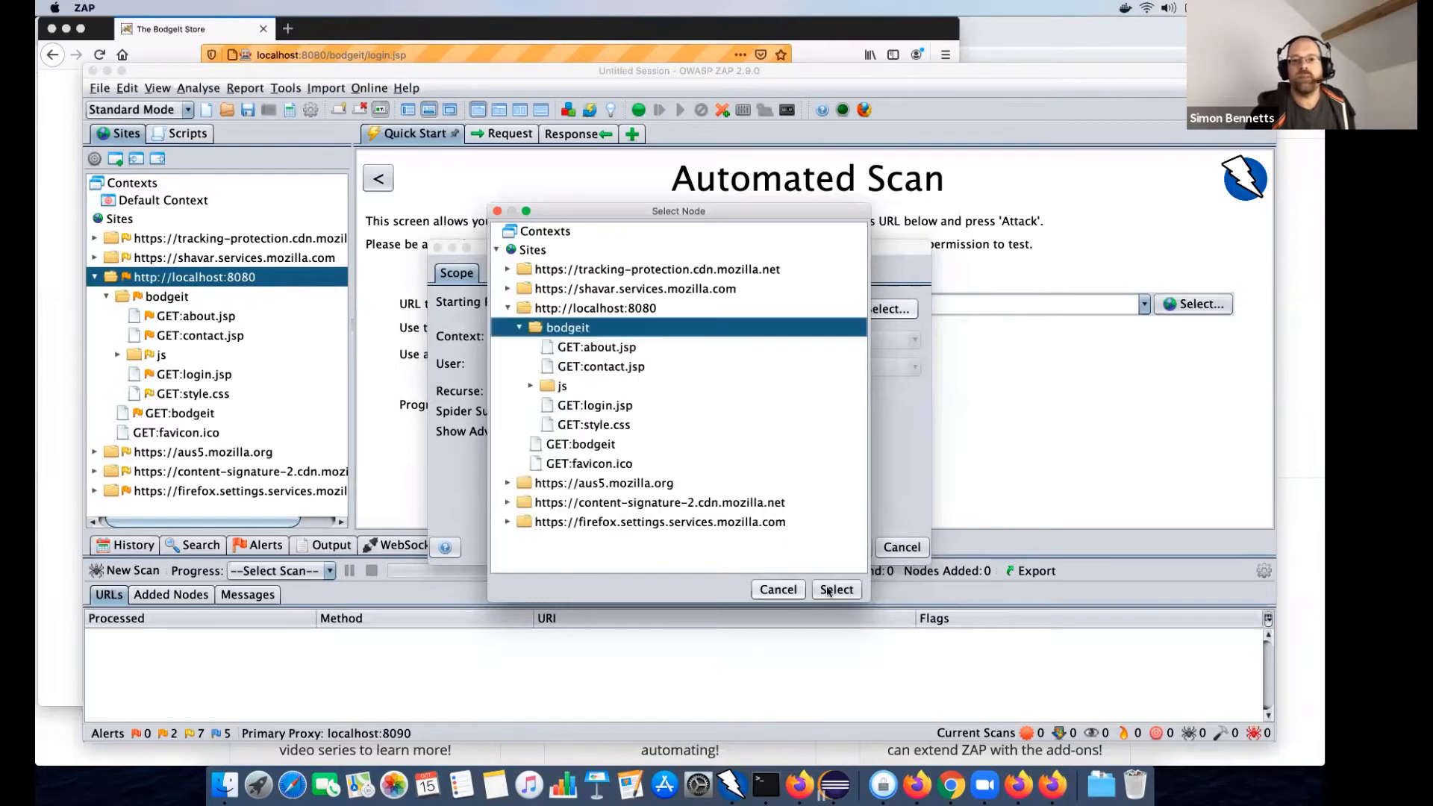
left_click(830, 590)
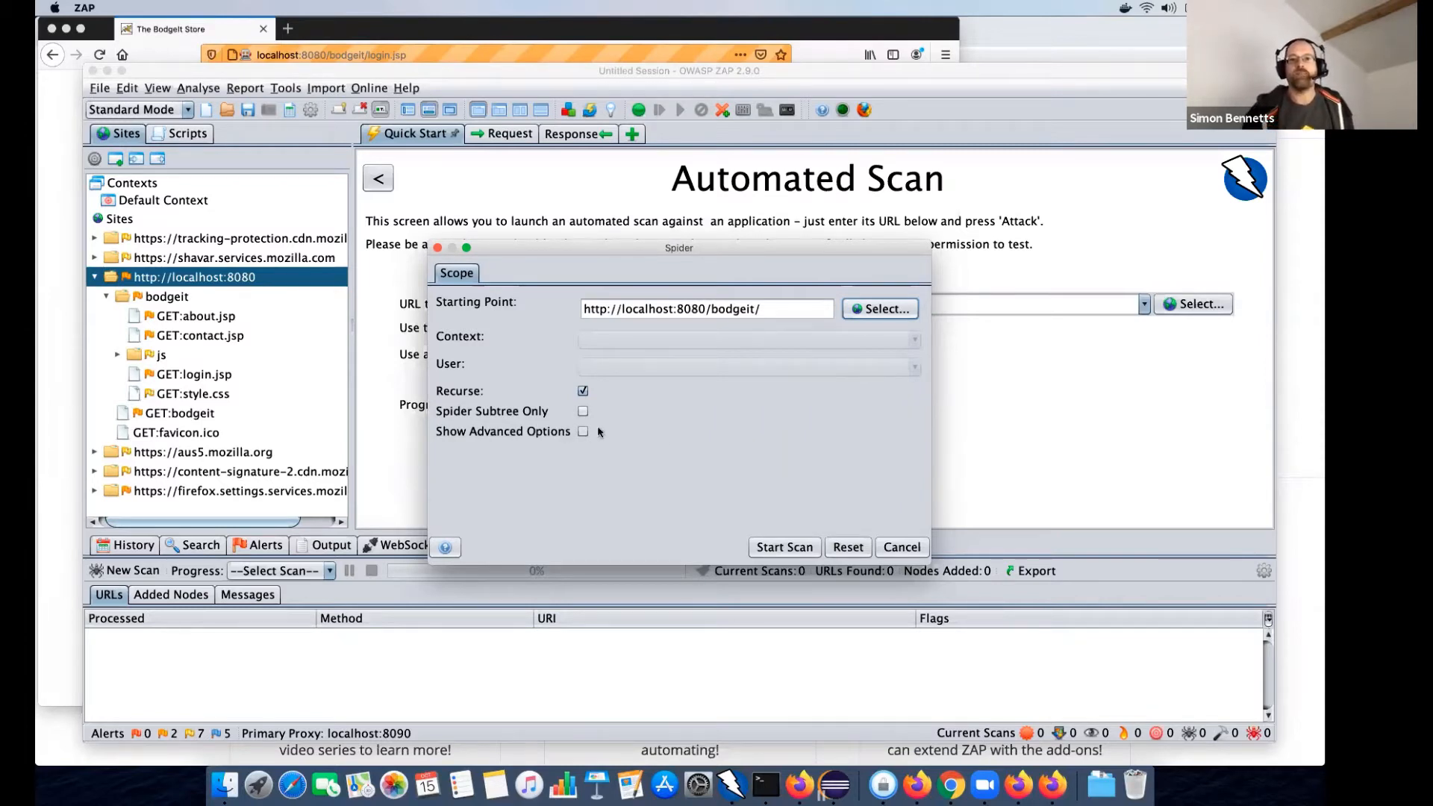
left_click(794, 552)
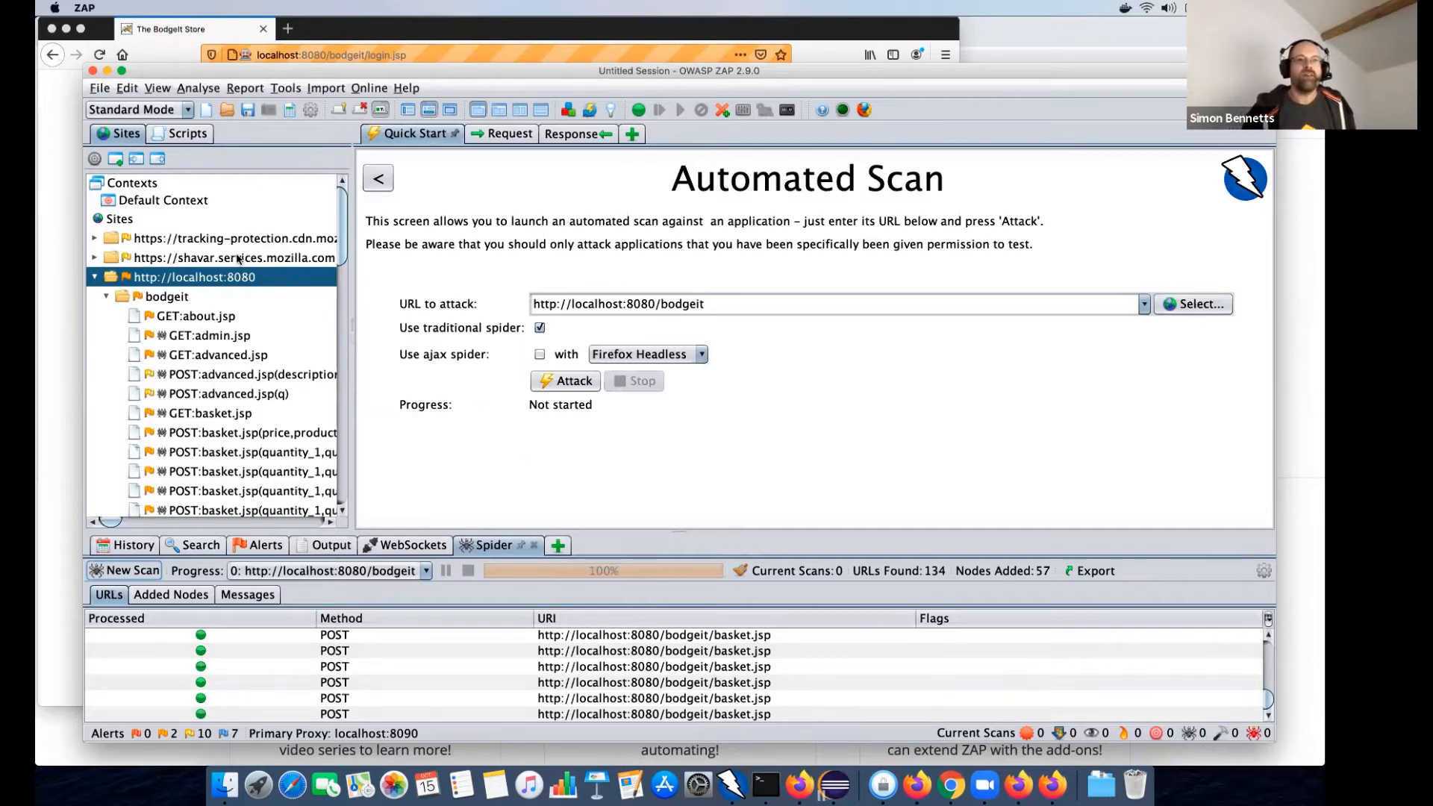
left_click(133, 569)
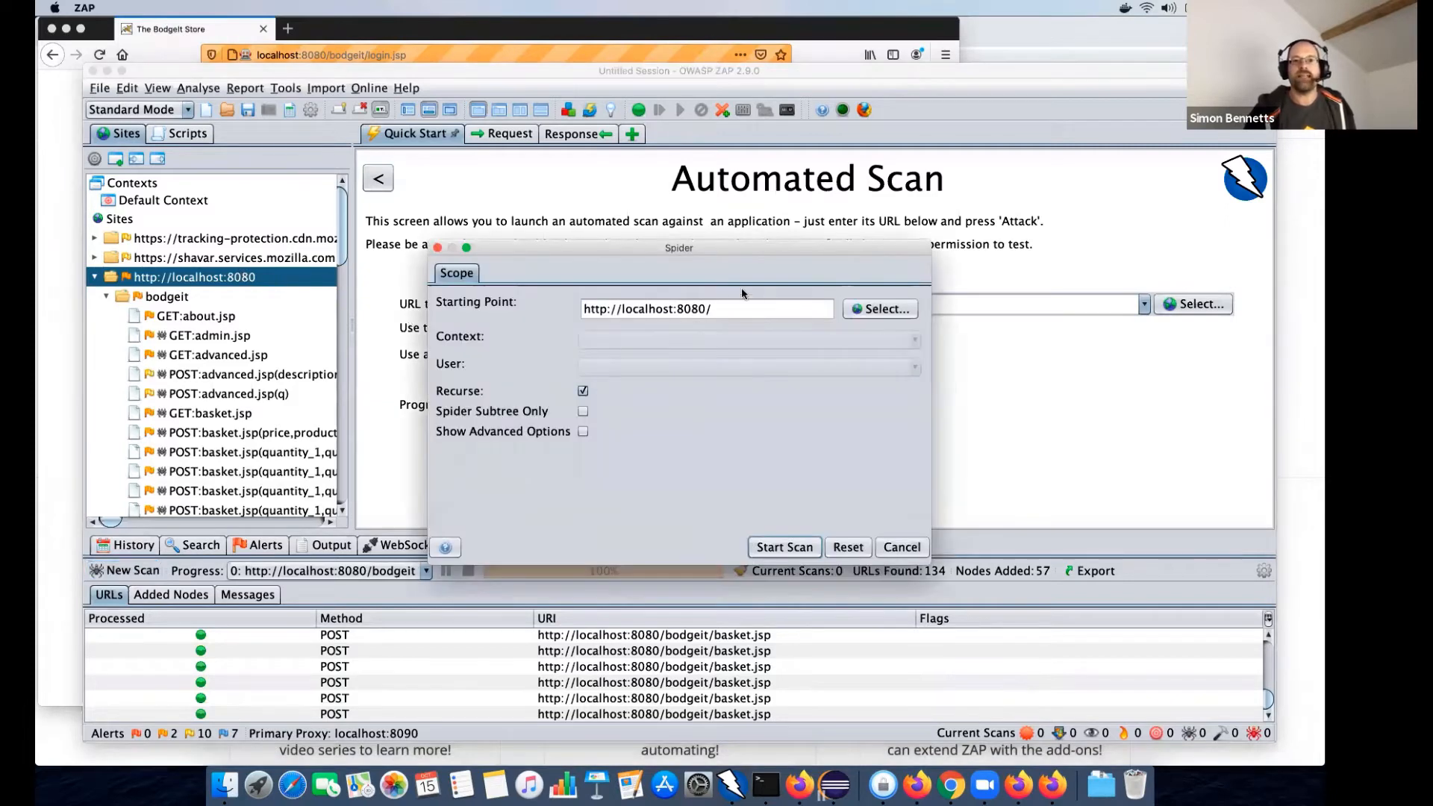
left_click(785, 552)
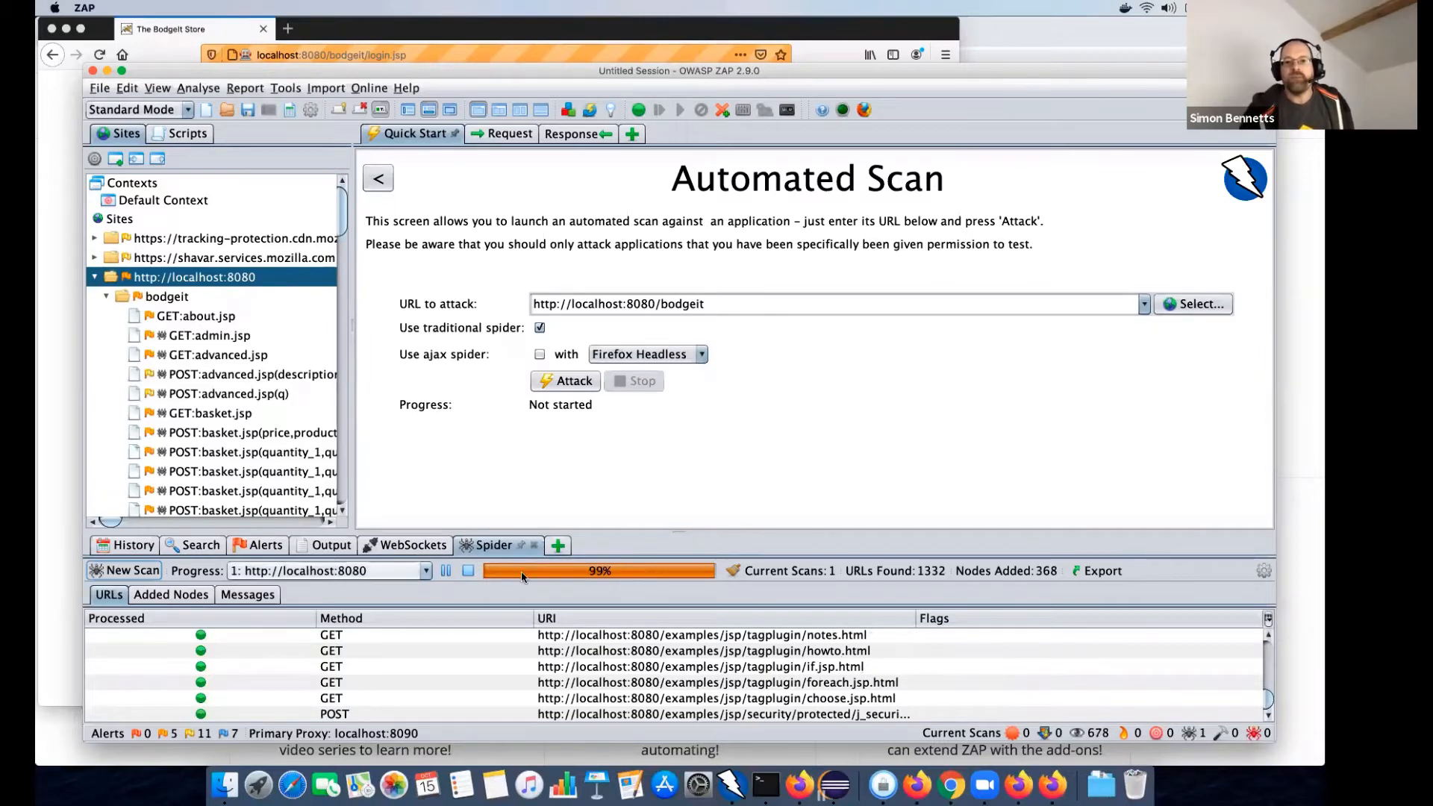
left_click(446, 570)
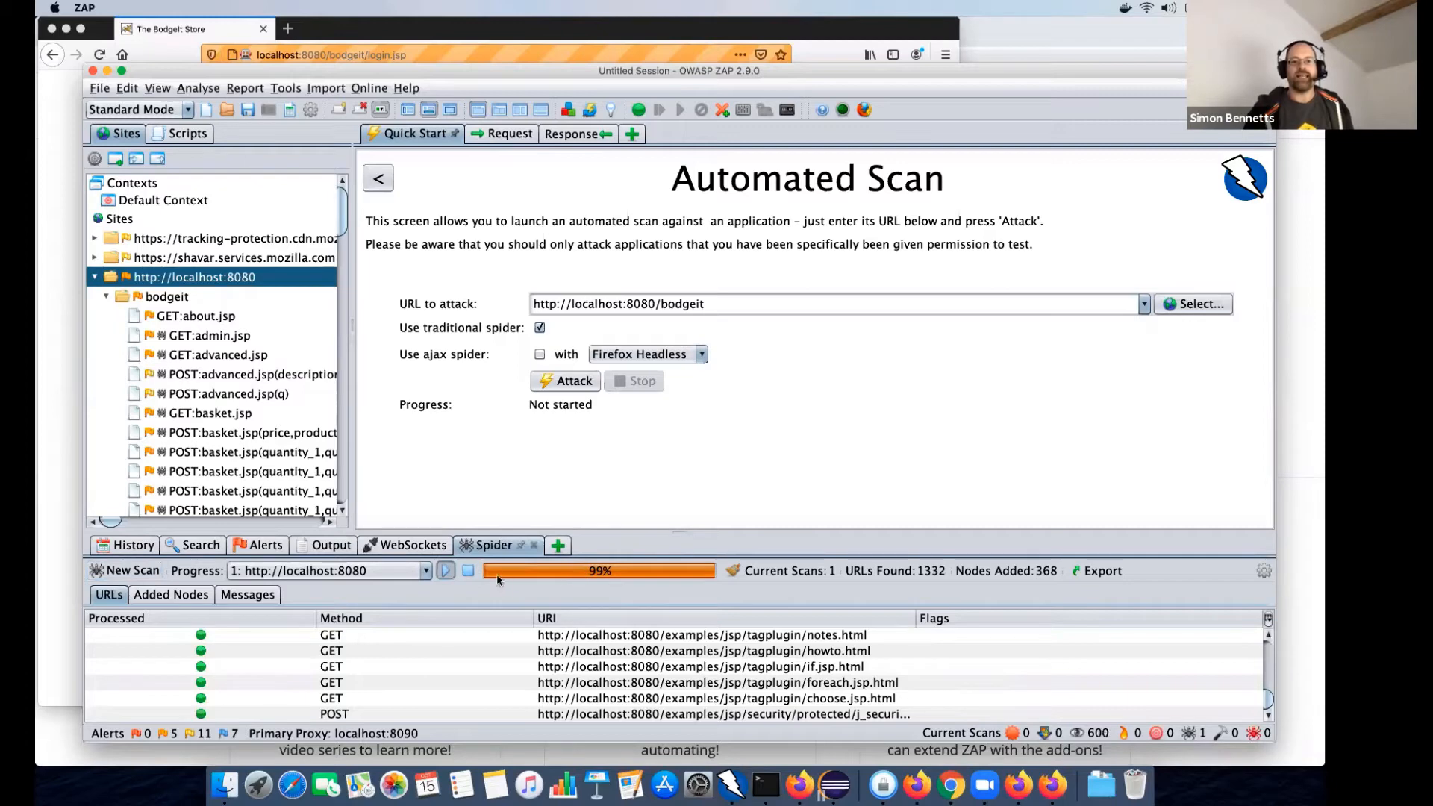
left_click(468, 570)
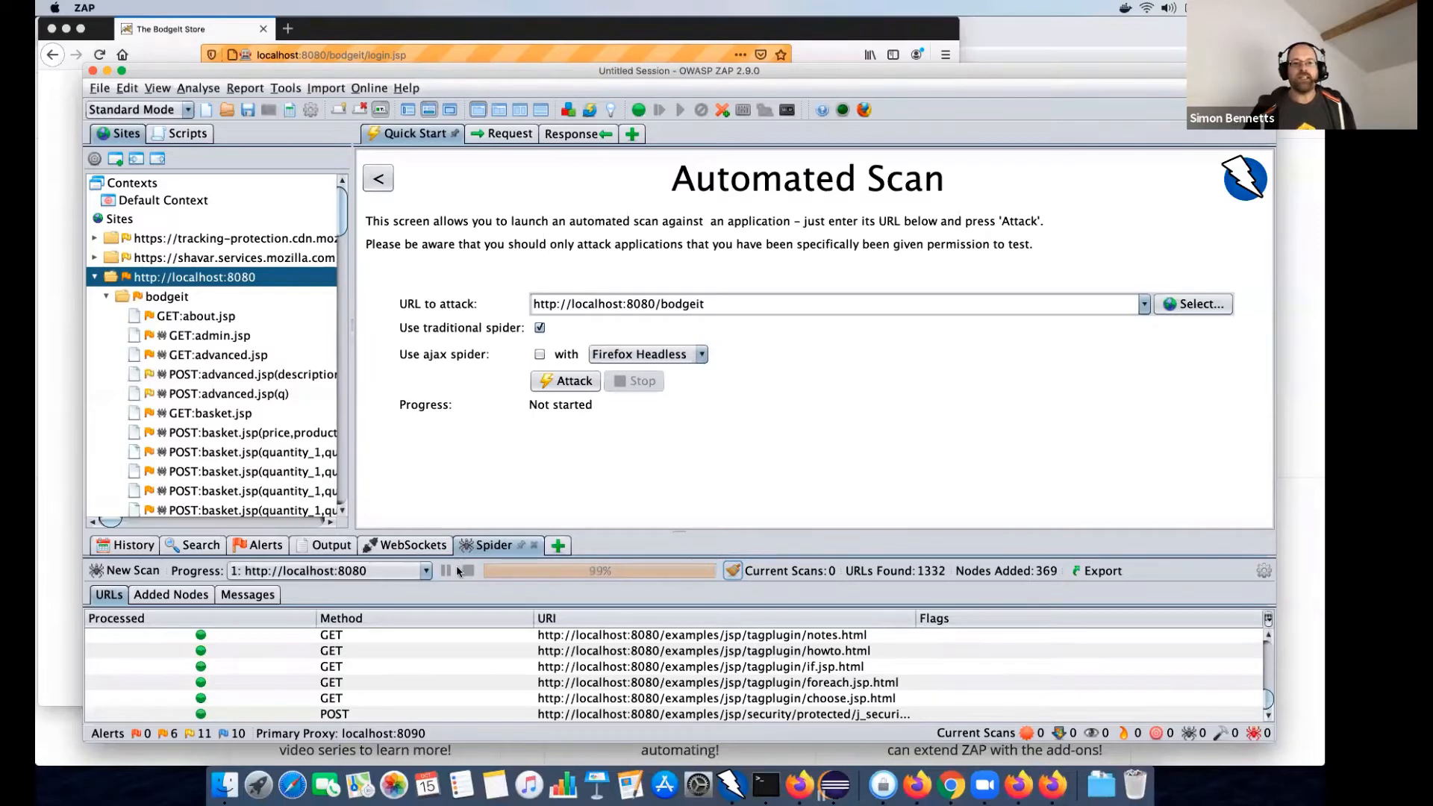
left_click(410, 570)
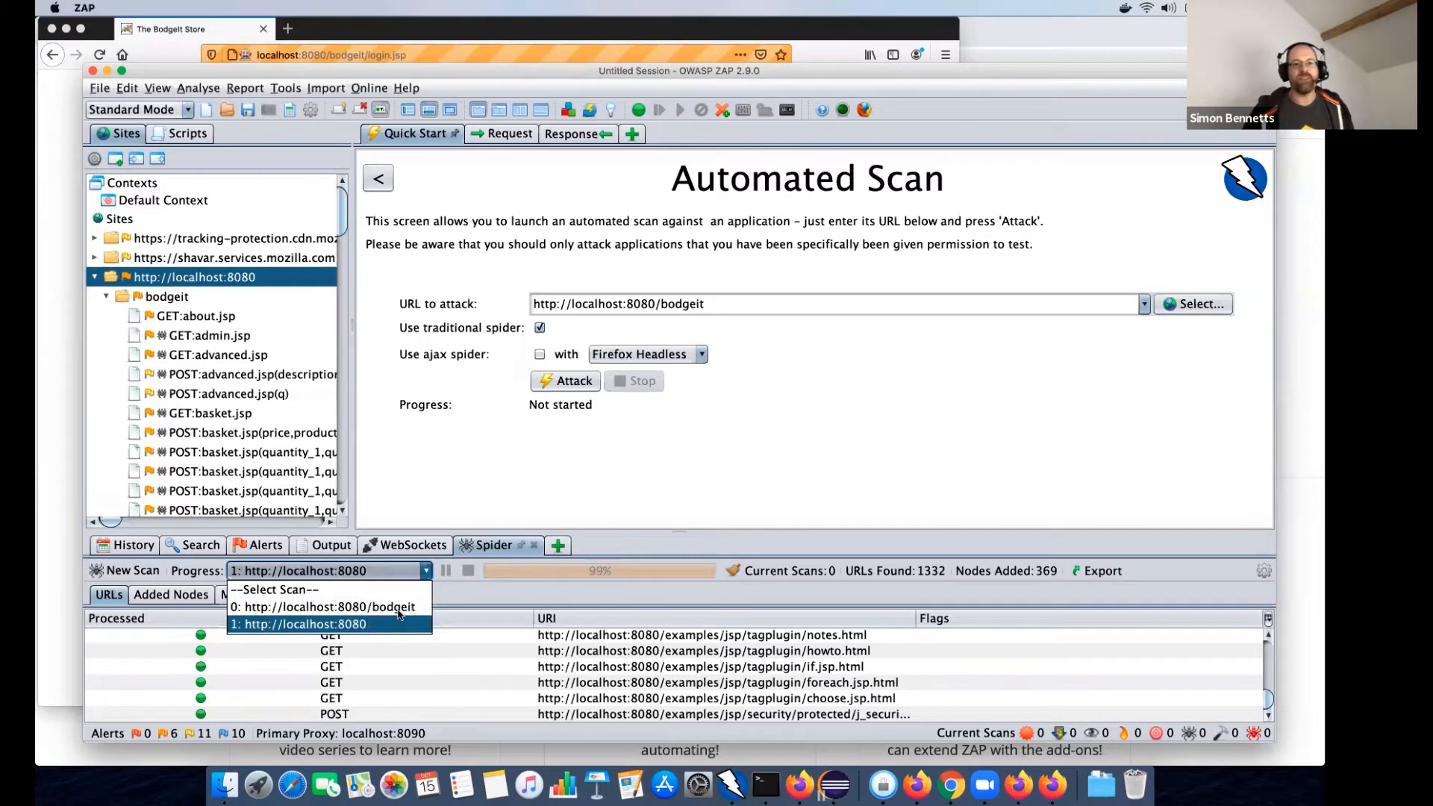
key("Return")
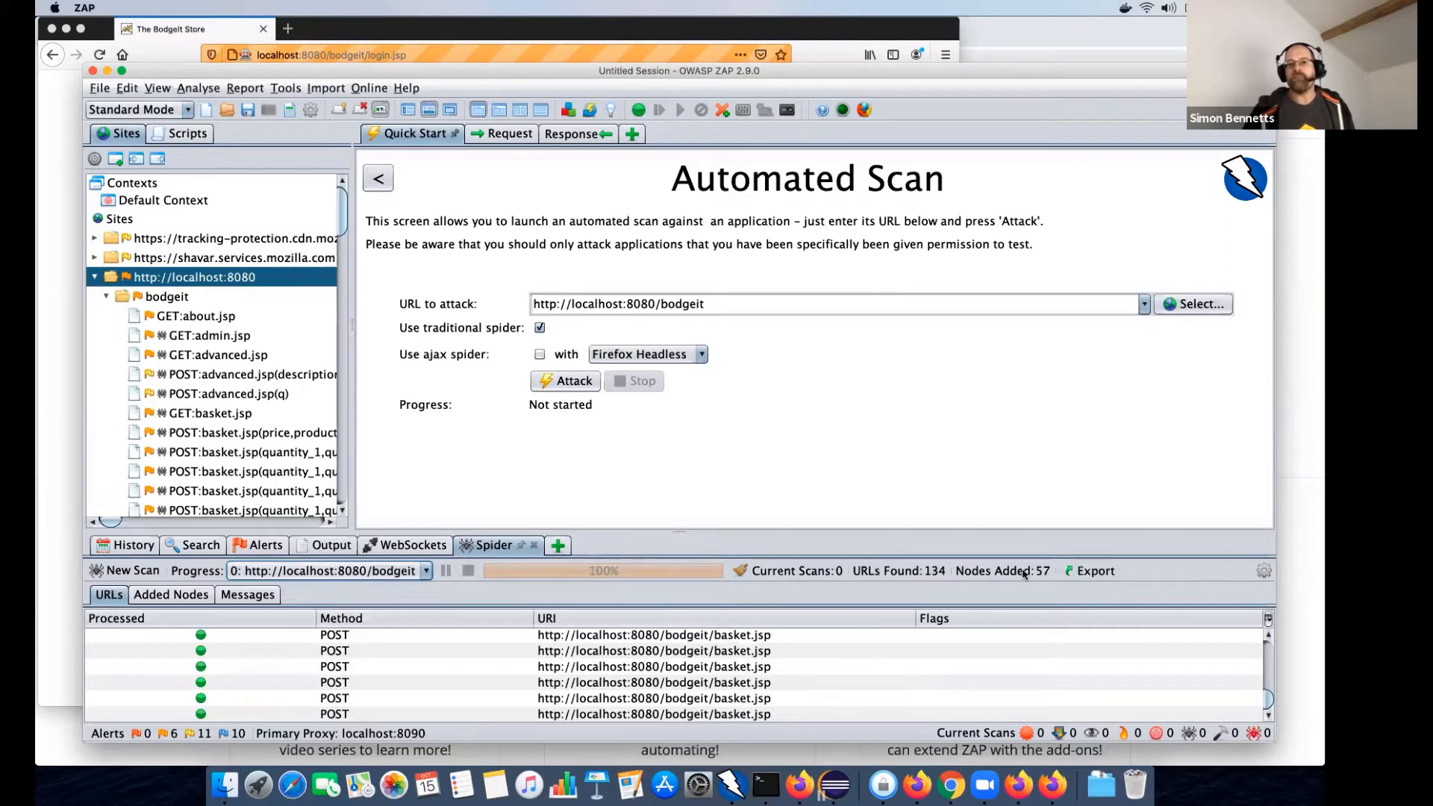
left_click(418, 571)
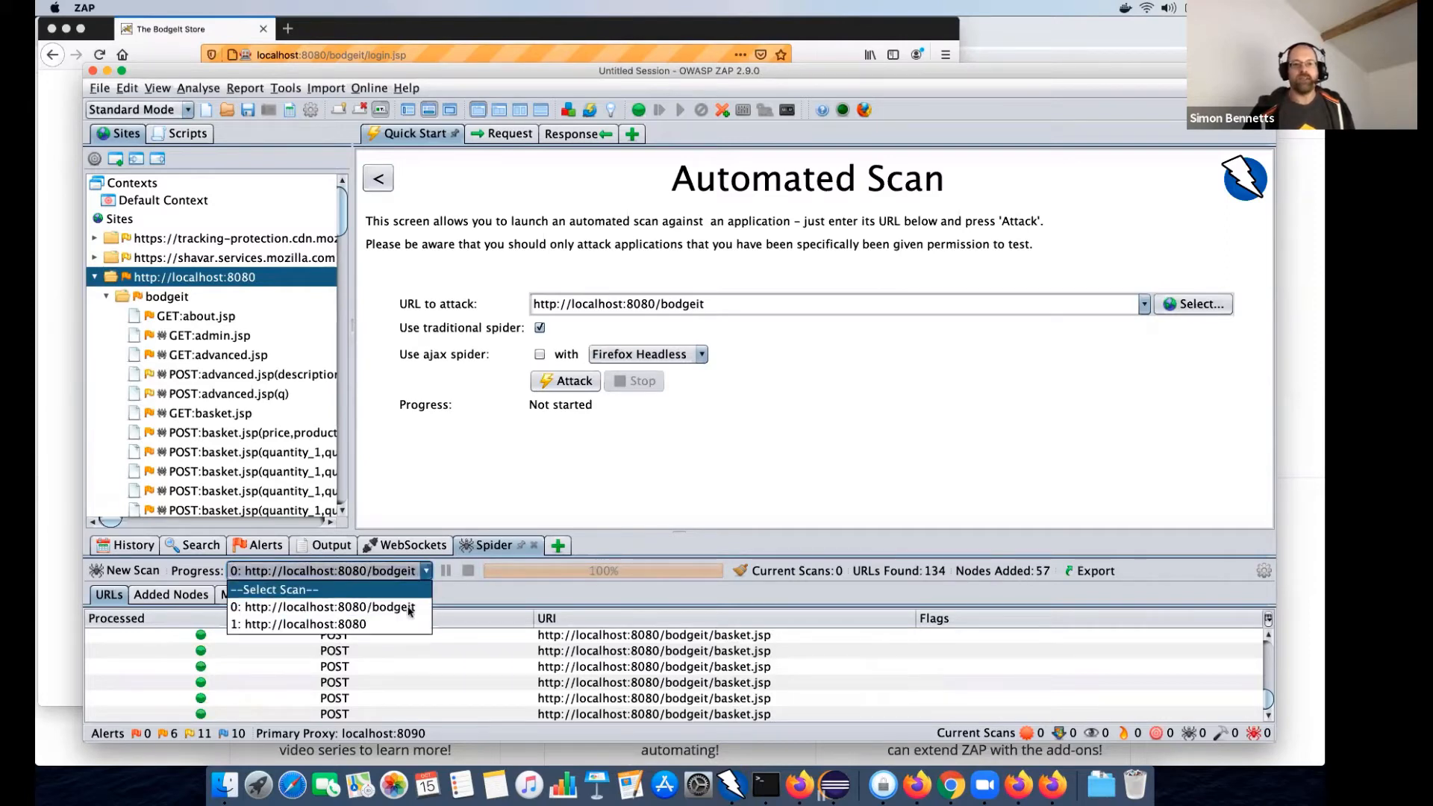
left_click(395, 624)
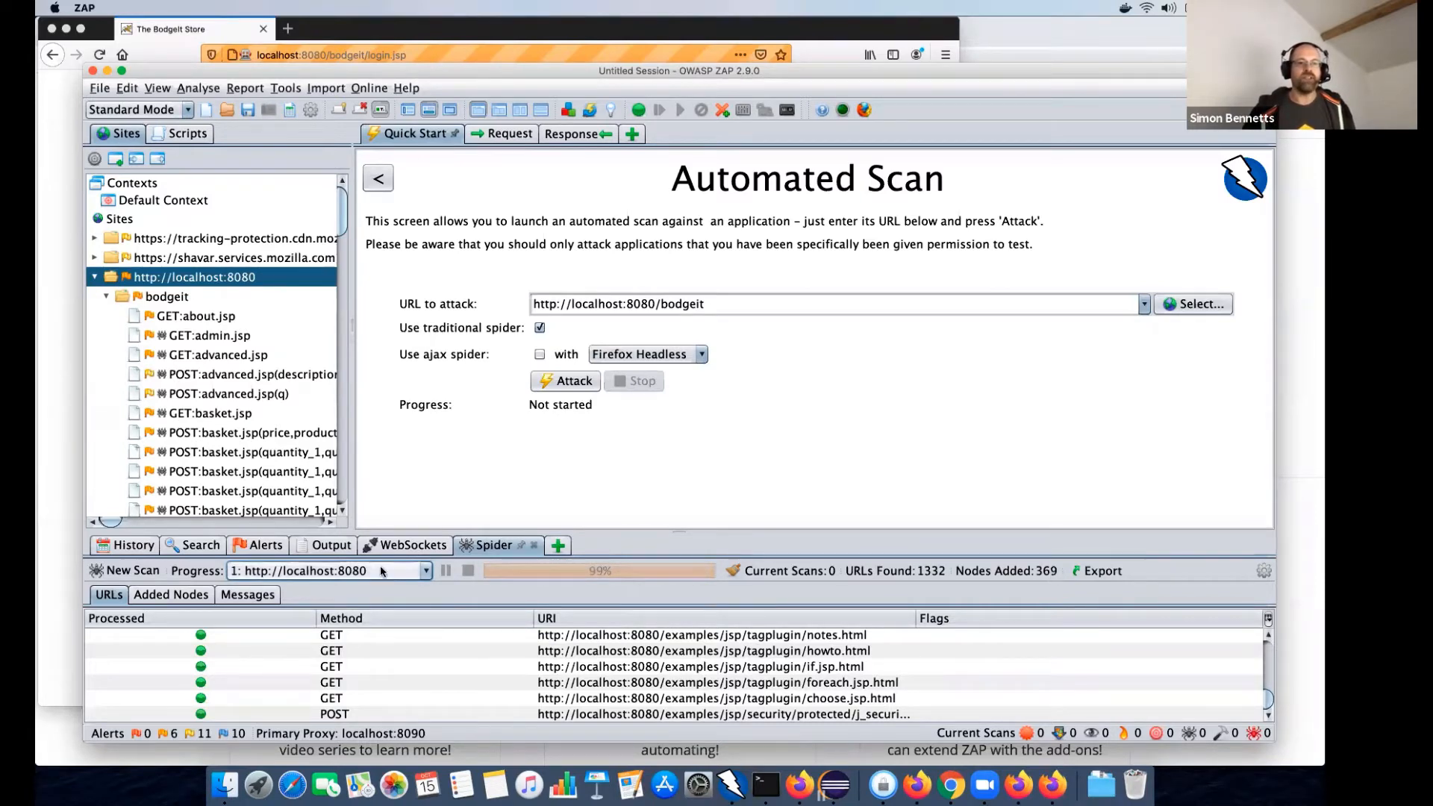
- Inspect the request and response of one of the spider's GET messages under /examples/jsp, then return to the spider's URL list
left_click(173, 595)
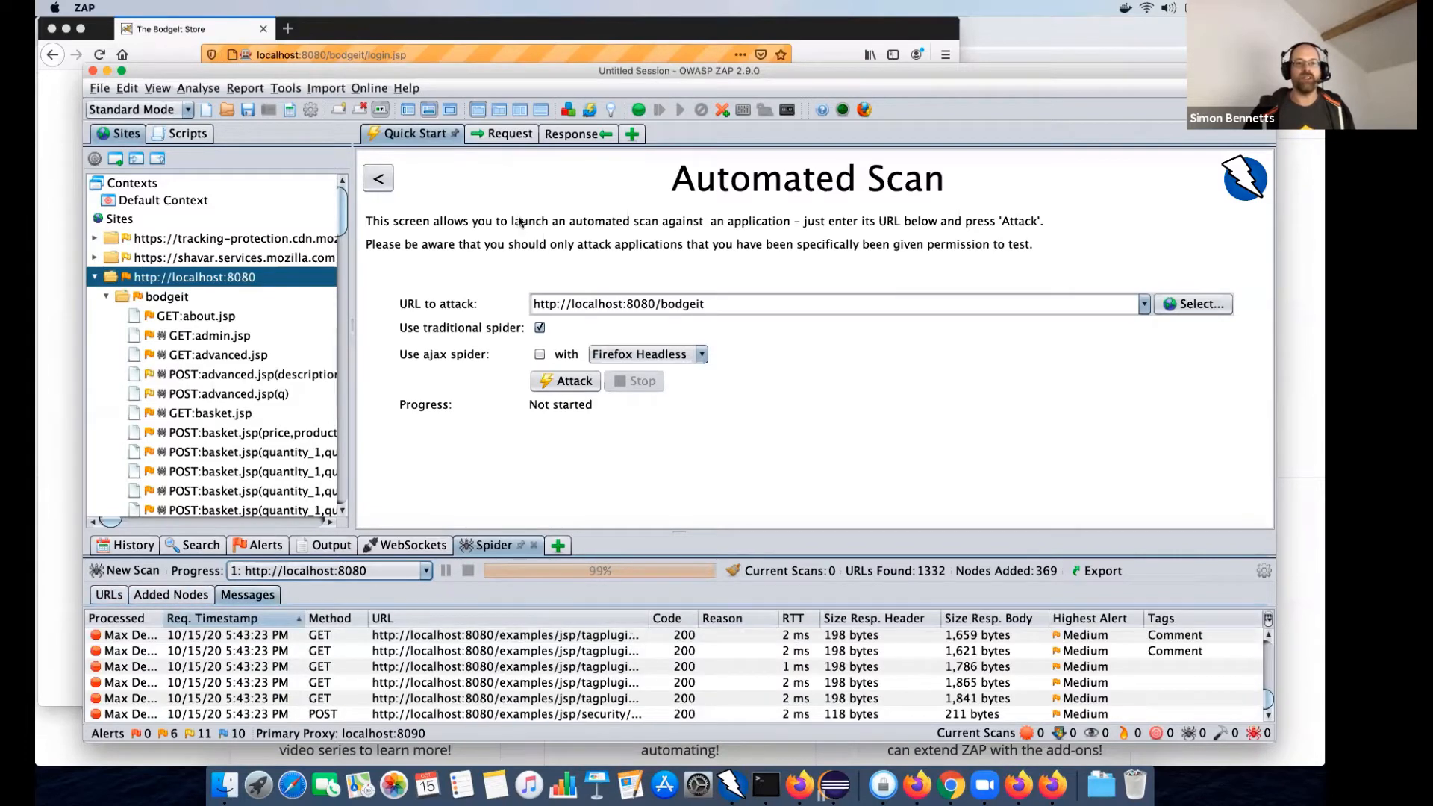
left_click(497, 666)
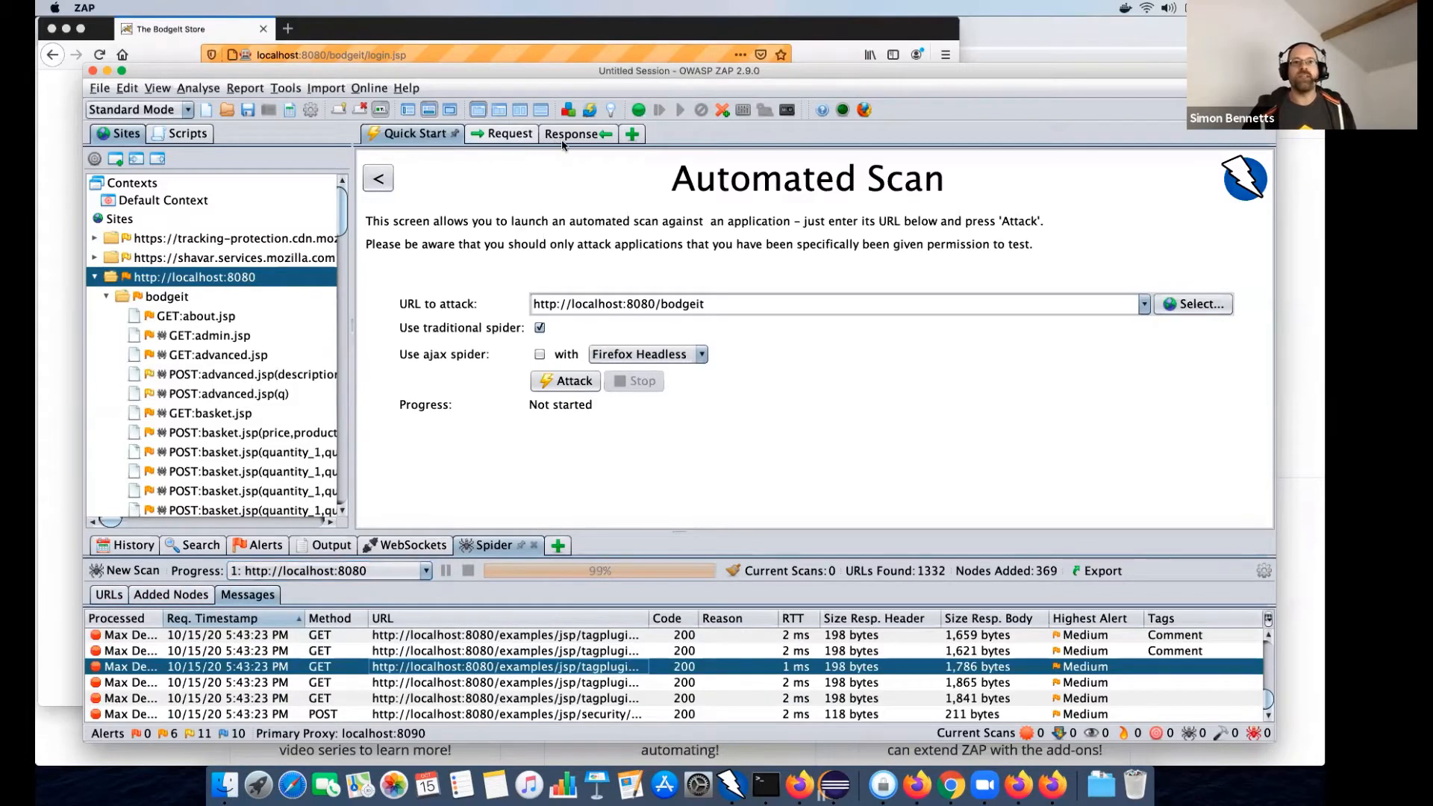
left_click(514, 135)
left_click(579, 136)
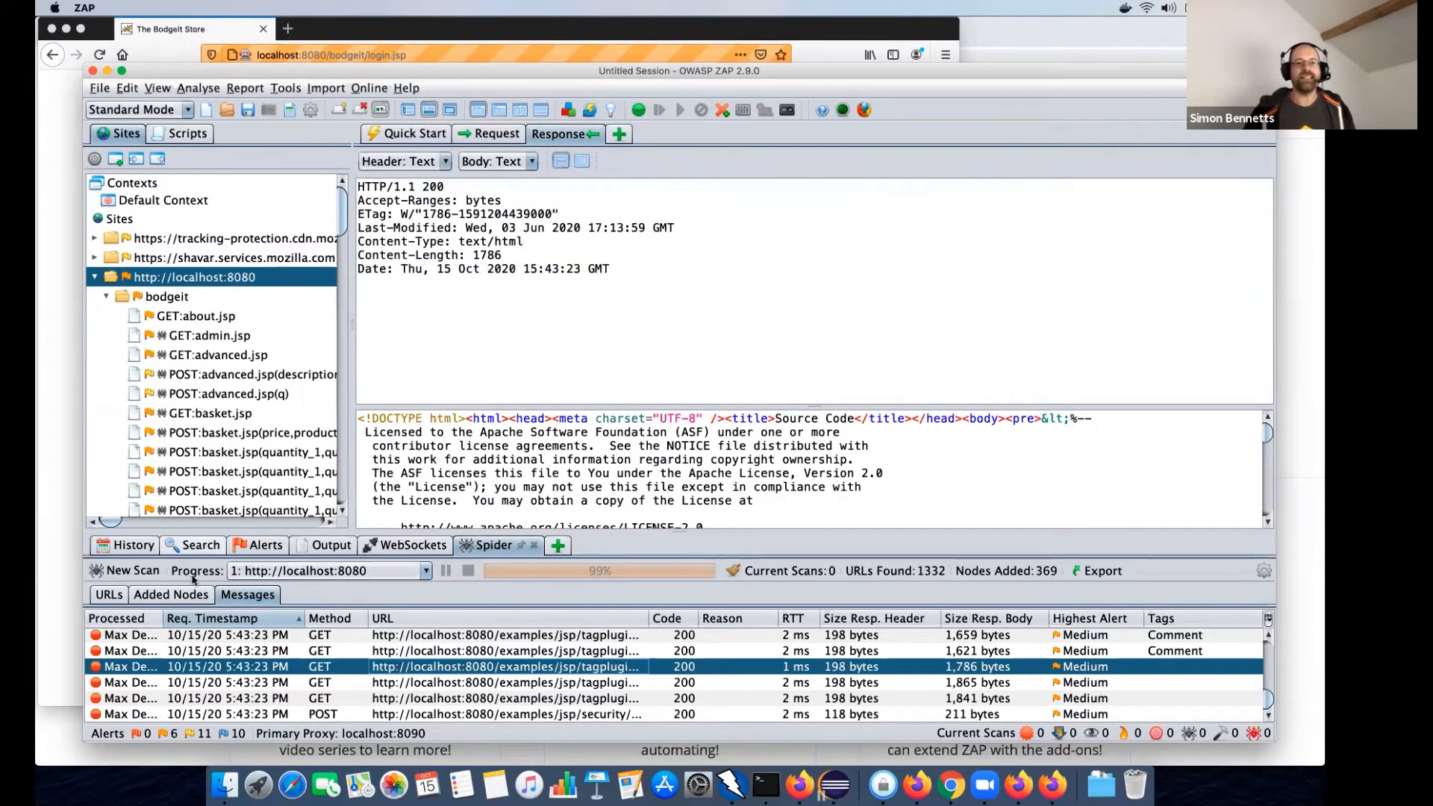
left_click(116, 595)
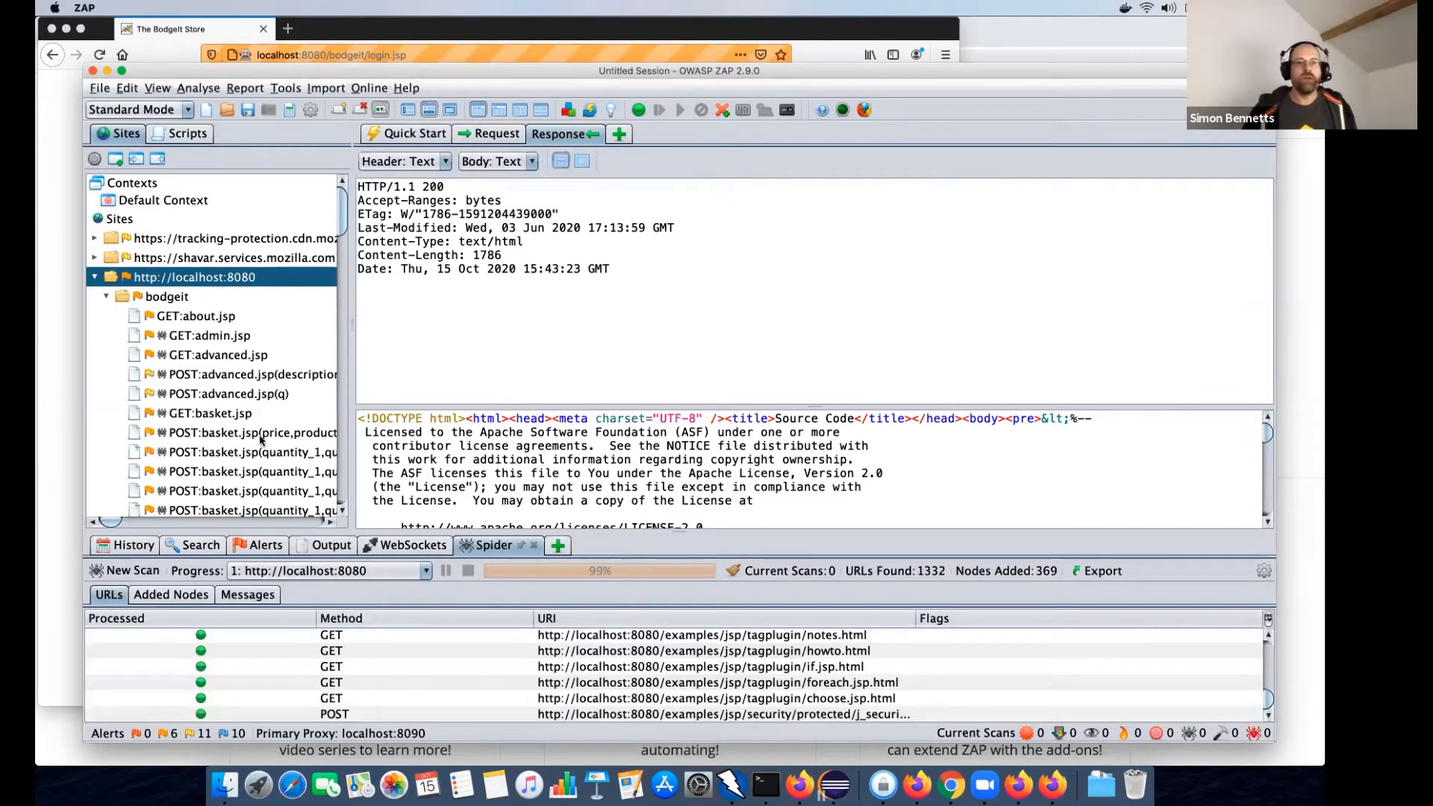
left_click(139, 571)
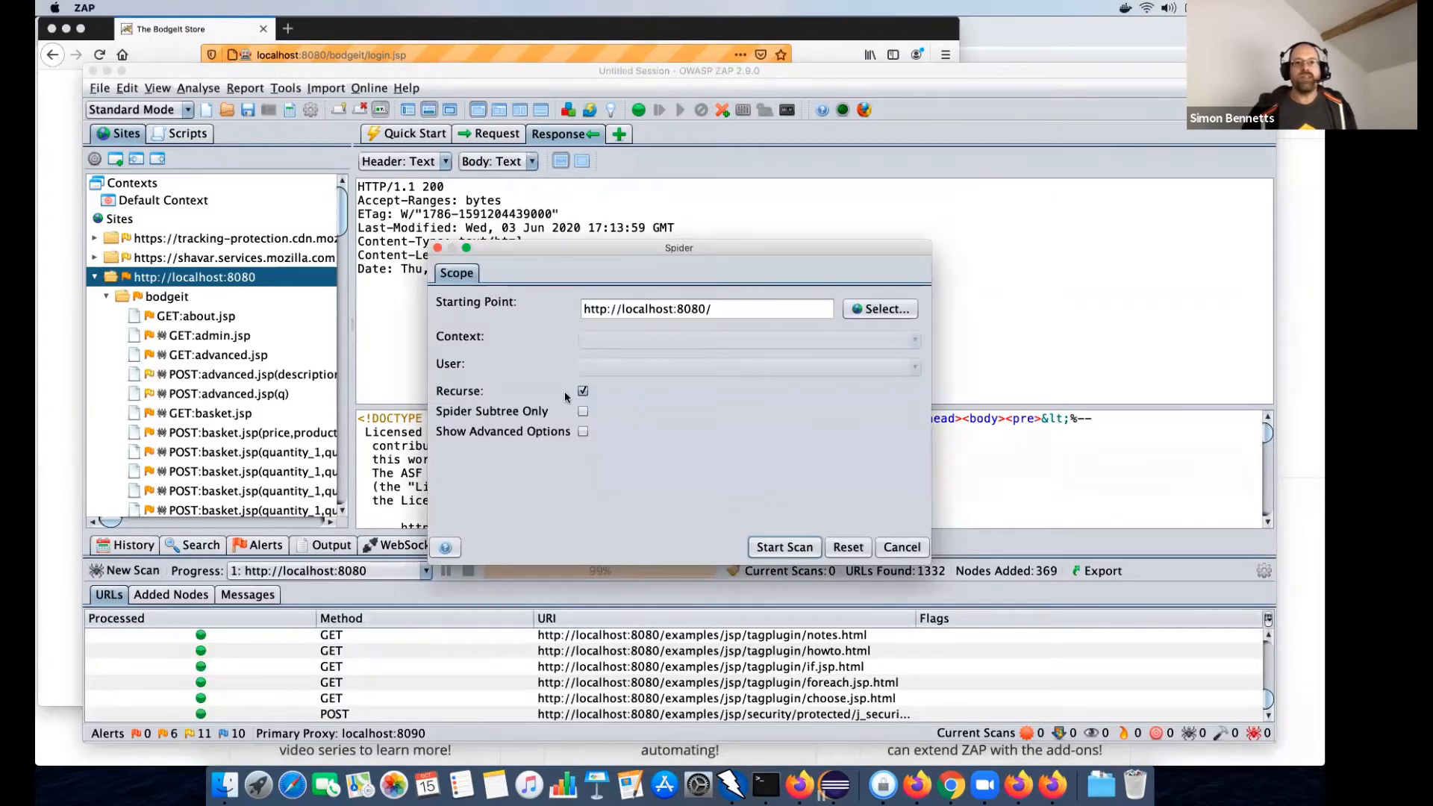
left_click(582, 432)
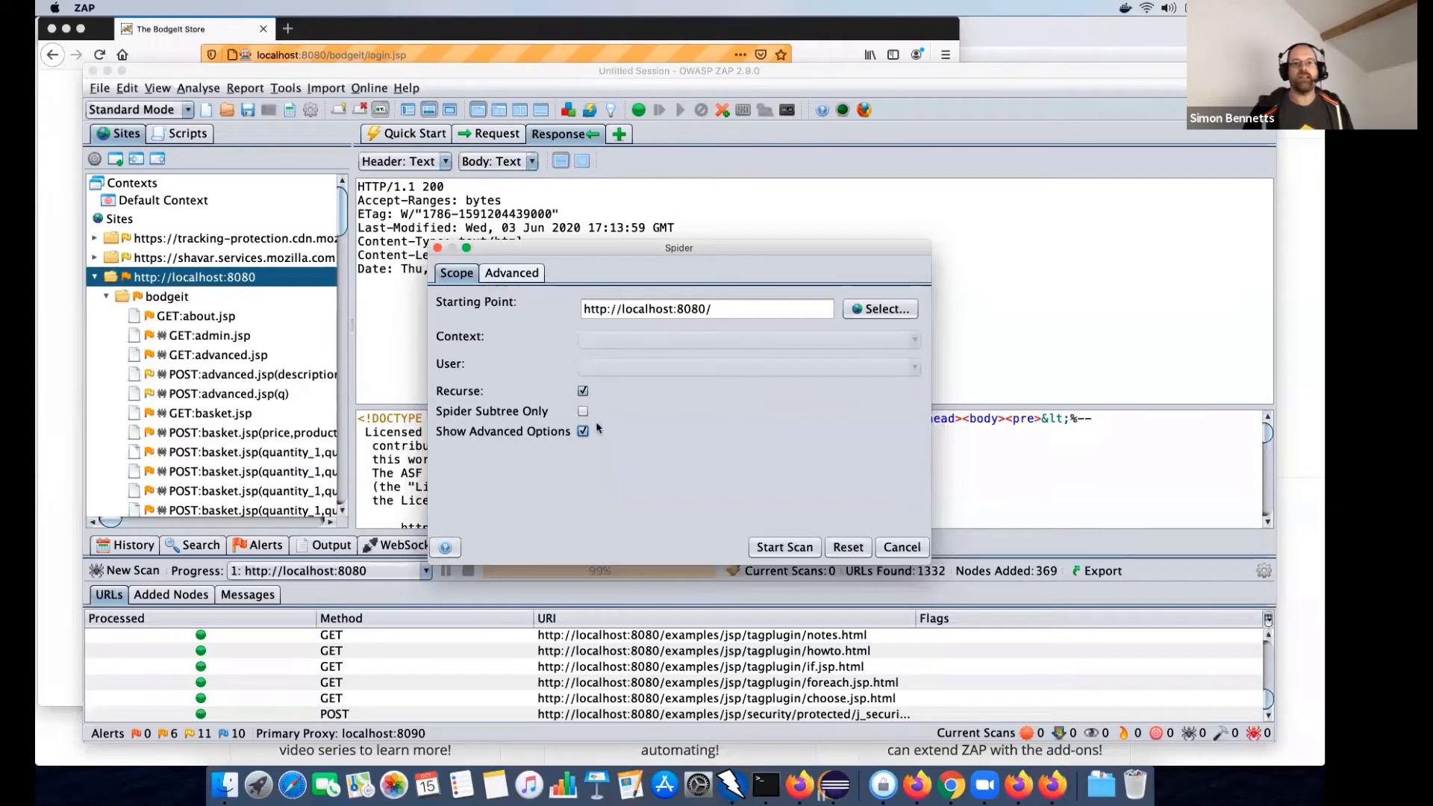
left_click(512, 274)
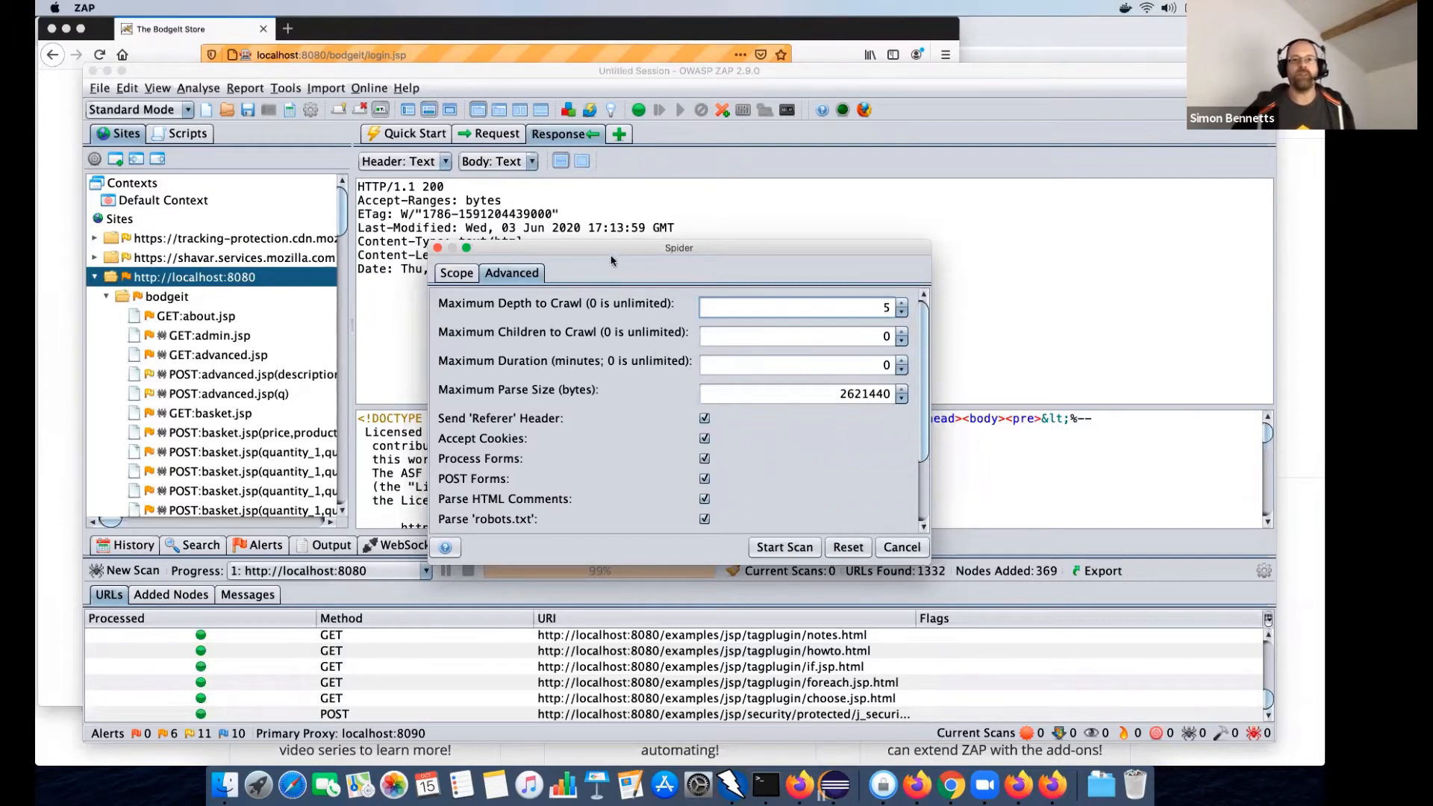
left_click(901, 547)
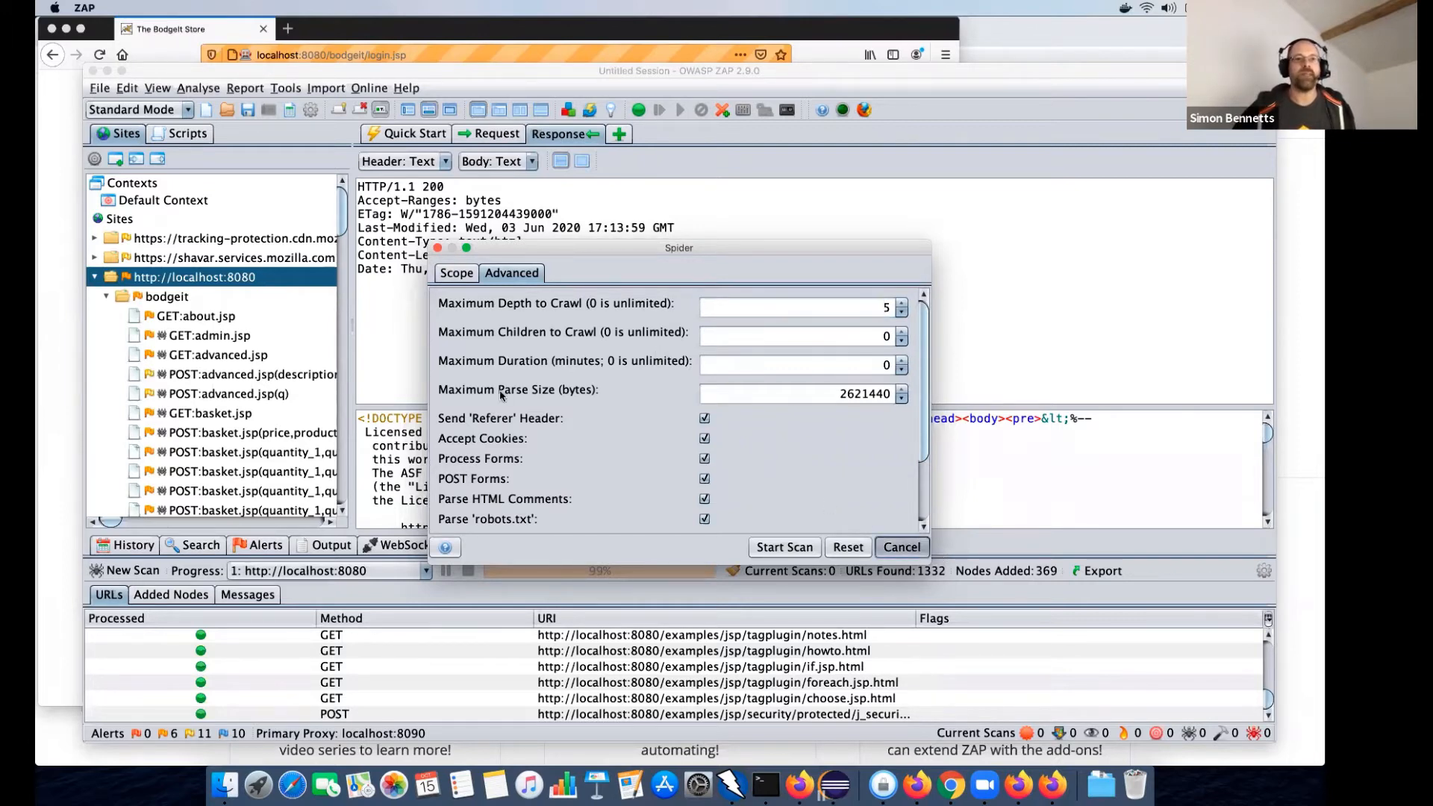
- Browse the bodgeit folder's nodes in the Sites tree and expand its images subfolder to examine how deep the entries go
left_click(109, 298)
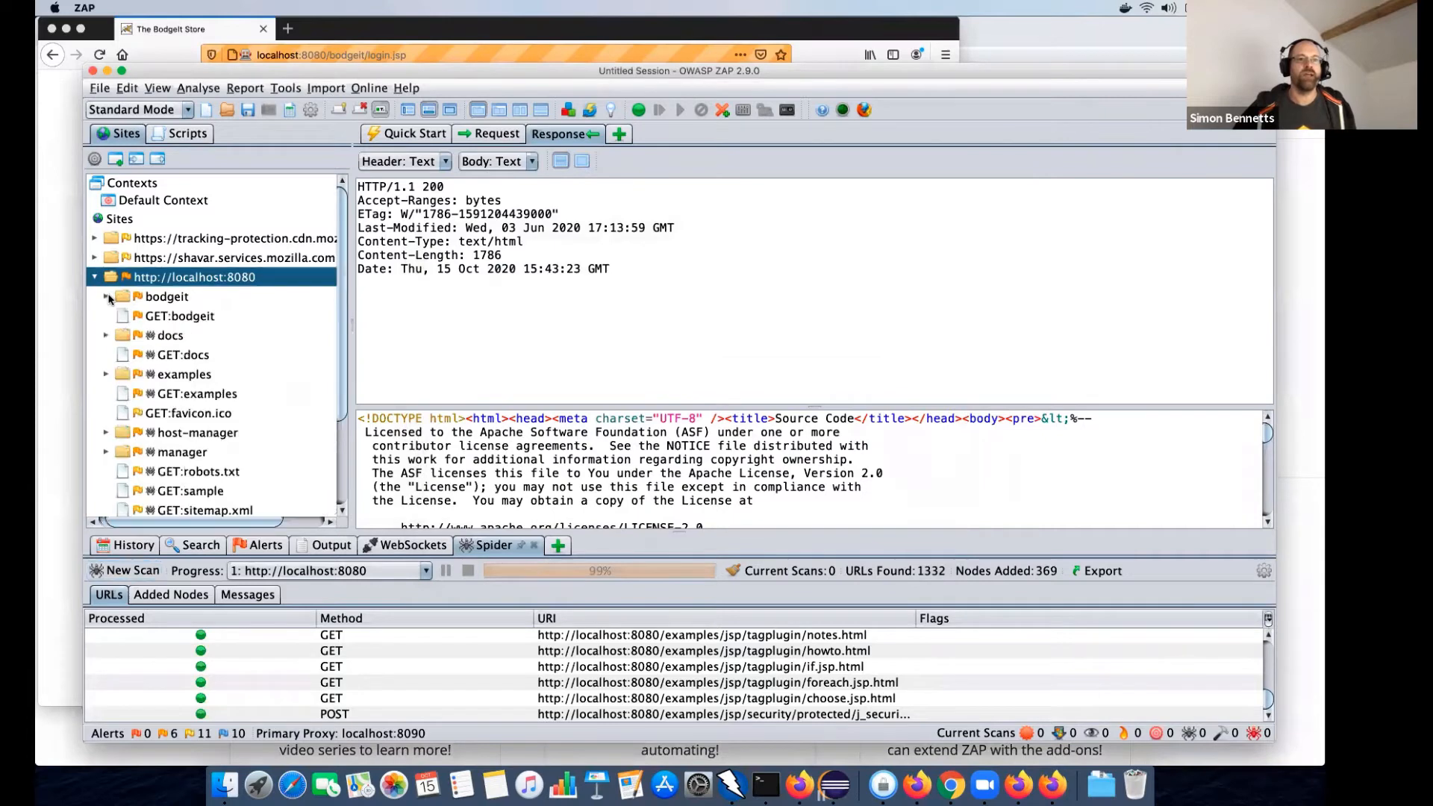
left_click(110, 298)
scroll(186, 315, "down", 10)
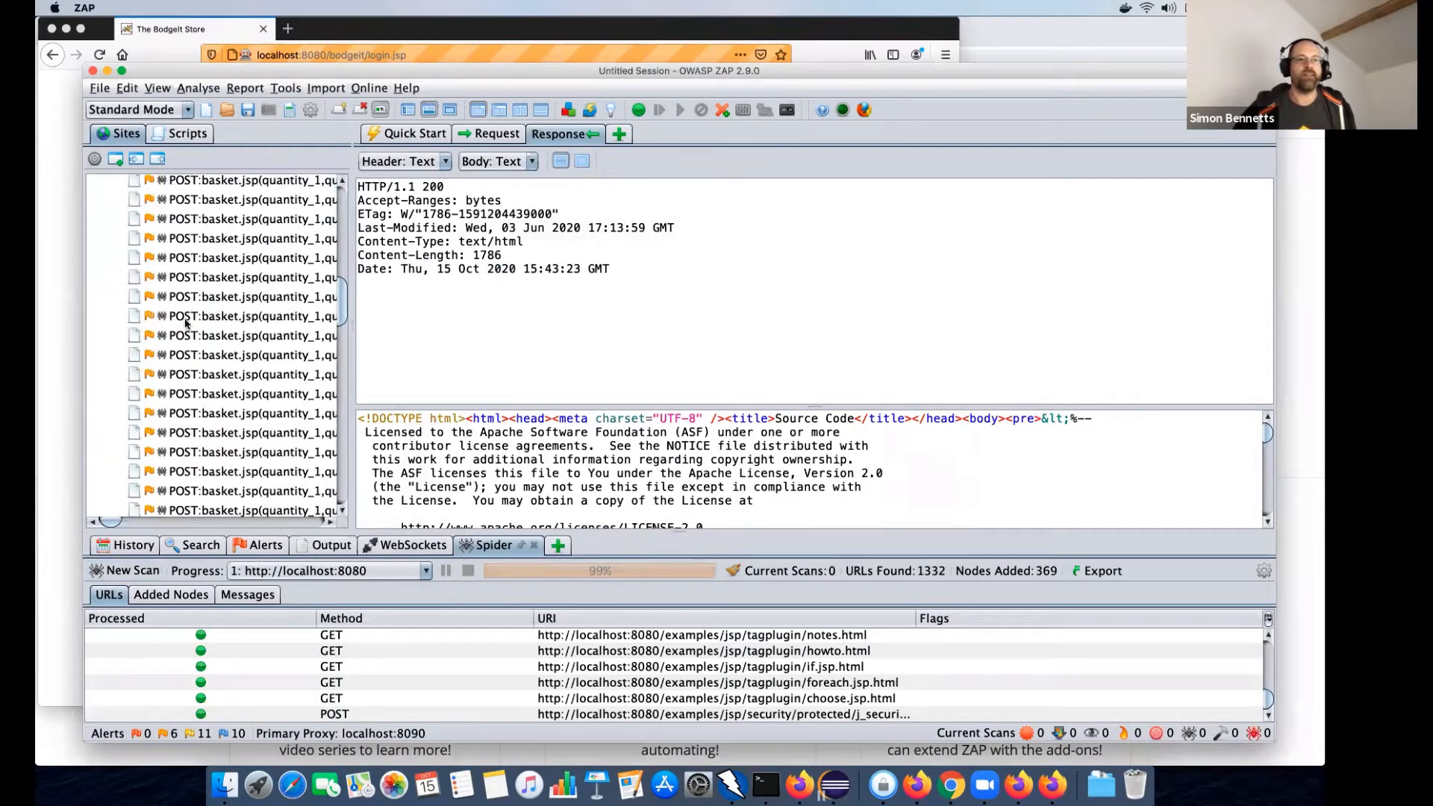
scroll(182, 312, "down", 2)
scroll(182, 312, "up", 2)
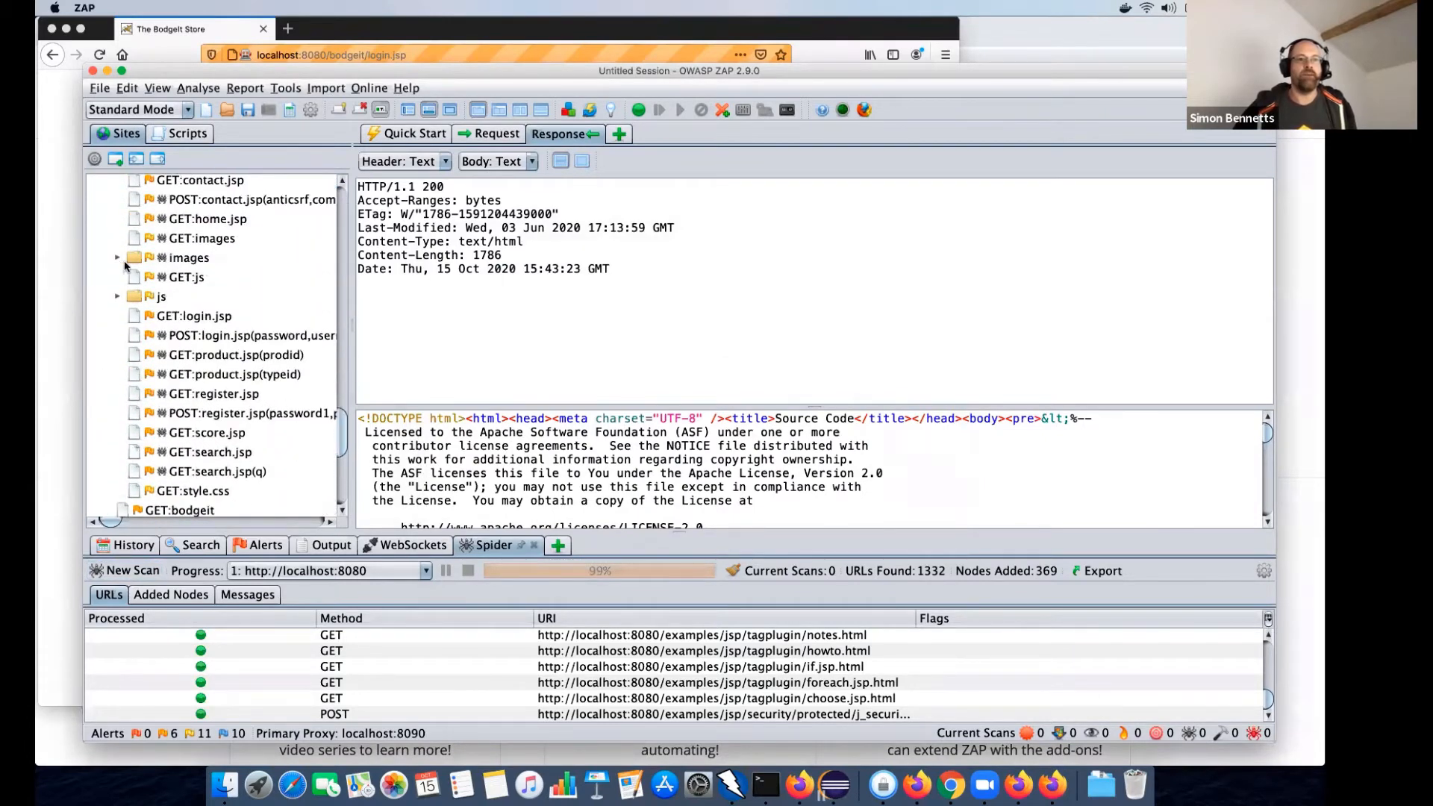
left_click(117, 257)
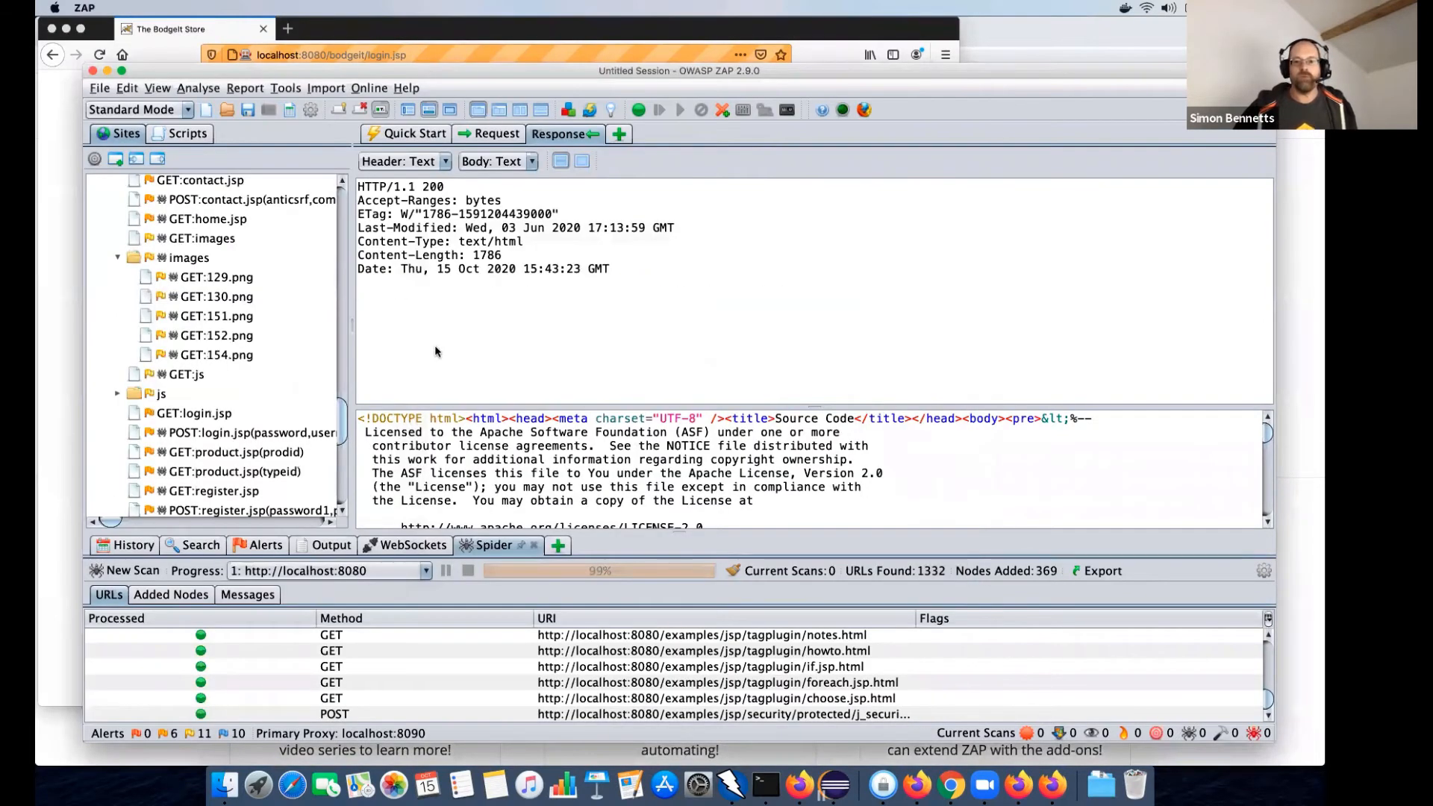
- Review all advanced options for a new spider scan, from maximum crawl depth to OData parameter handling, and return to the scope settings
left_click(125, 570)
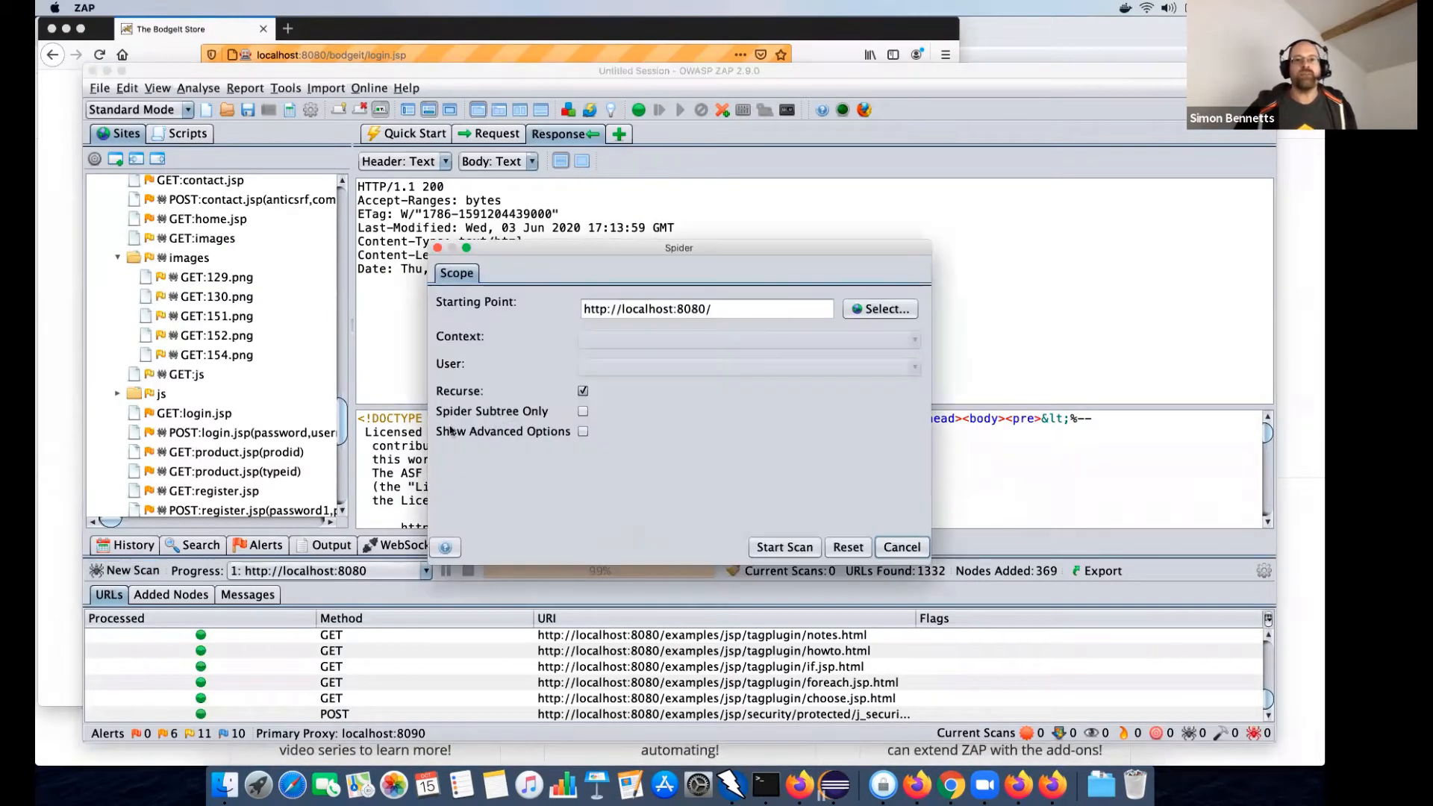
left_click(582, 432)
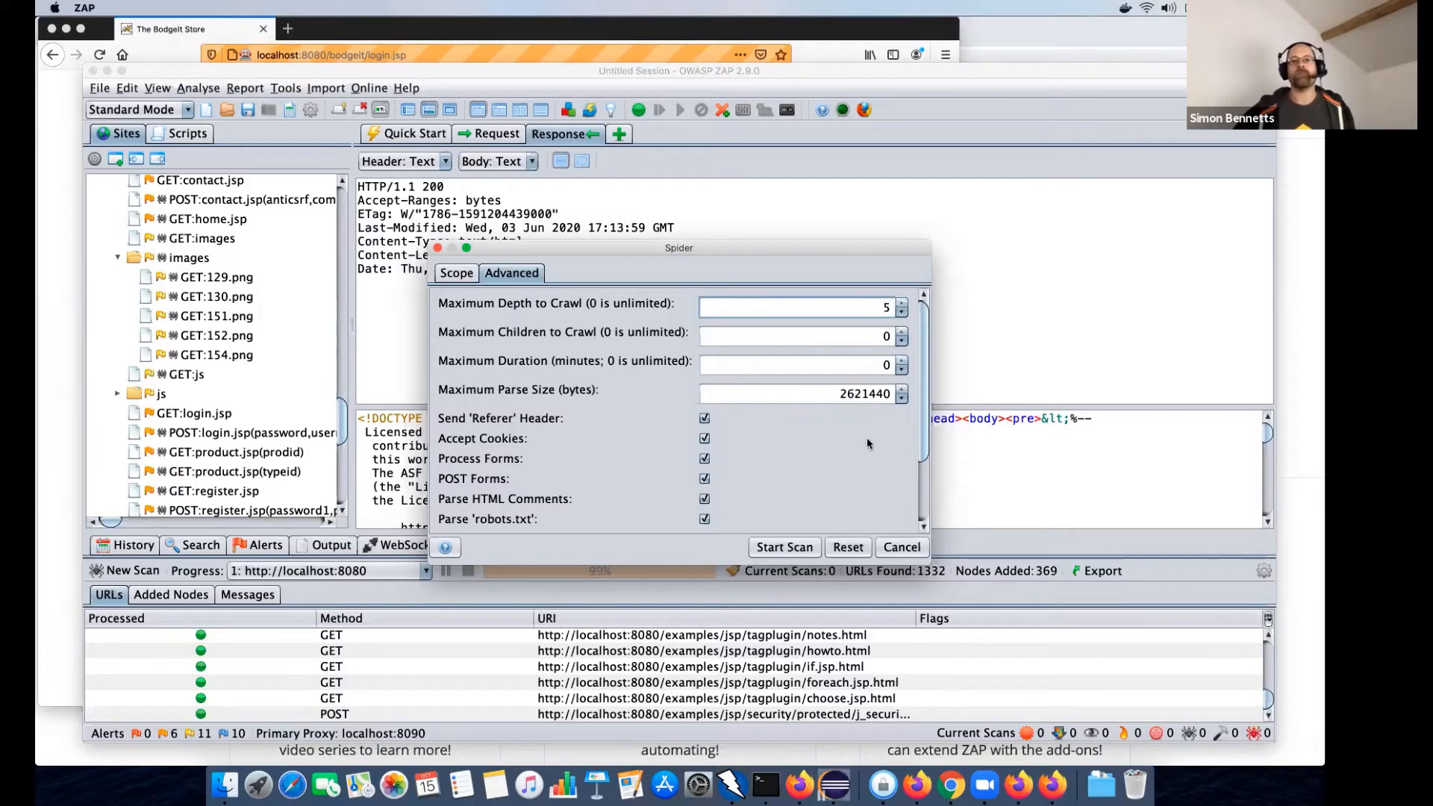
scroll(881, 429, "down", 1)
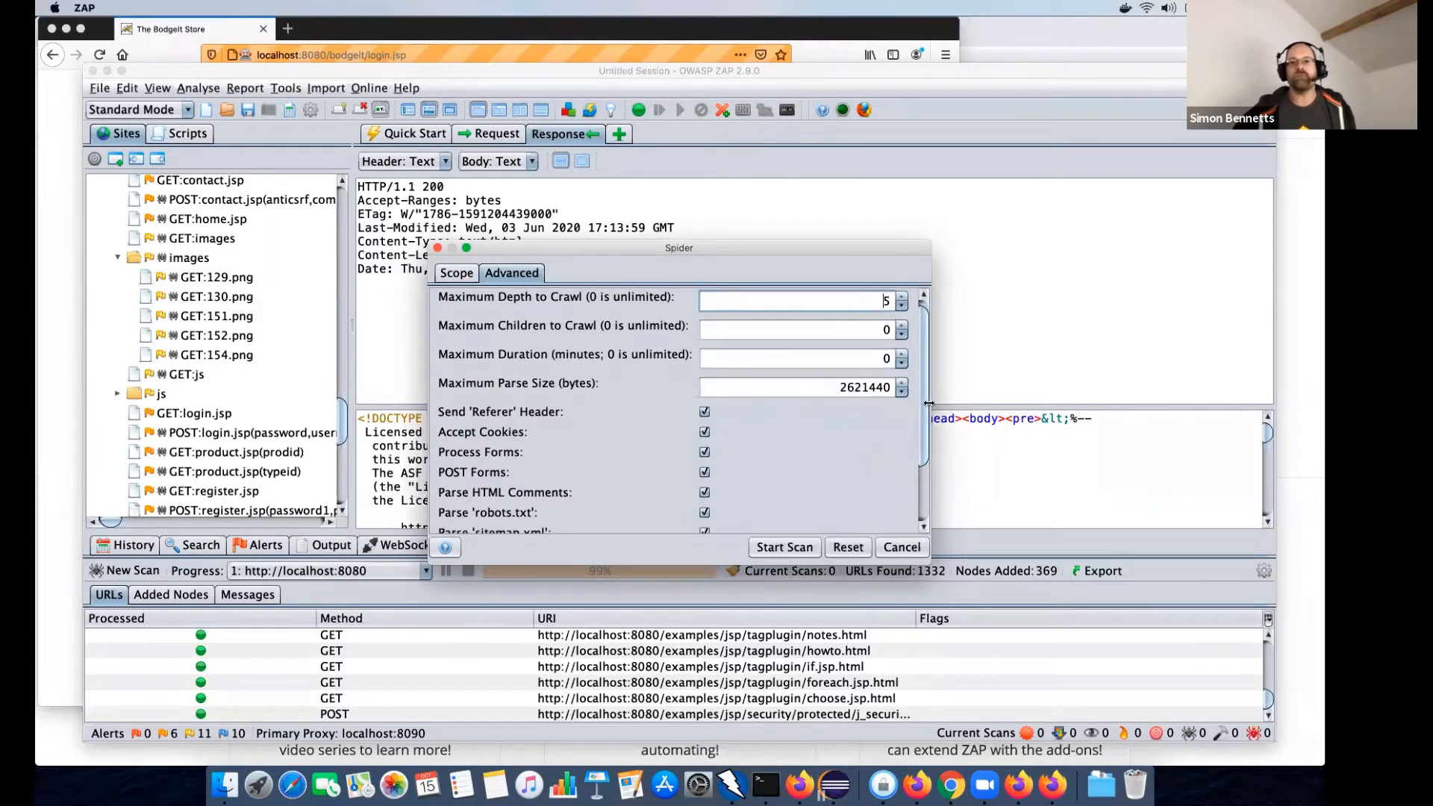
left_click_drag(925, 406, 932, 453)
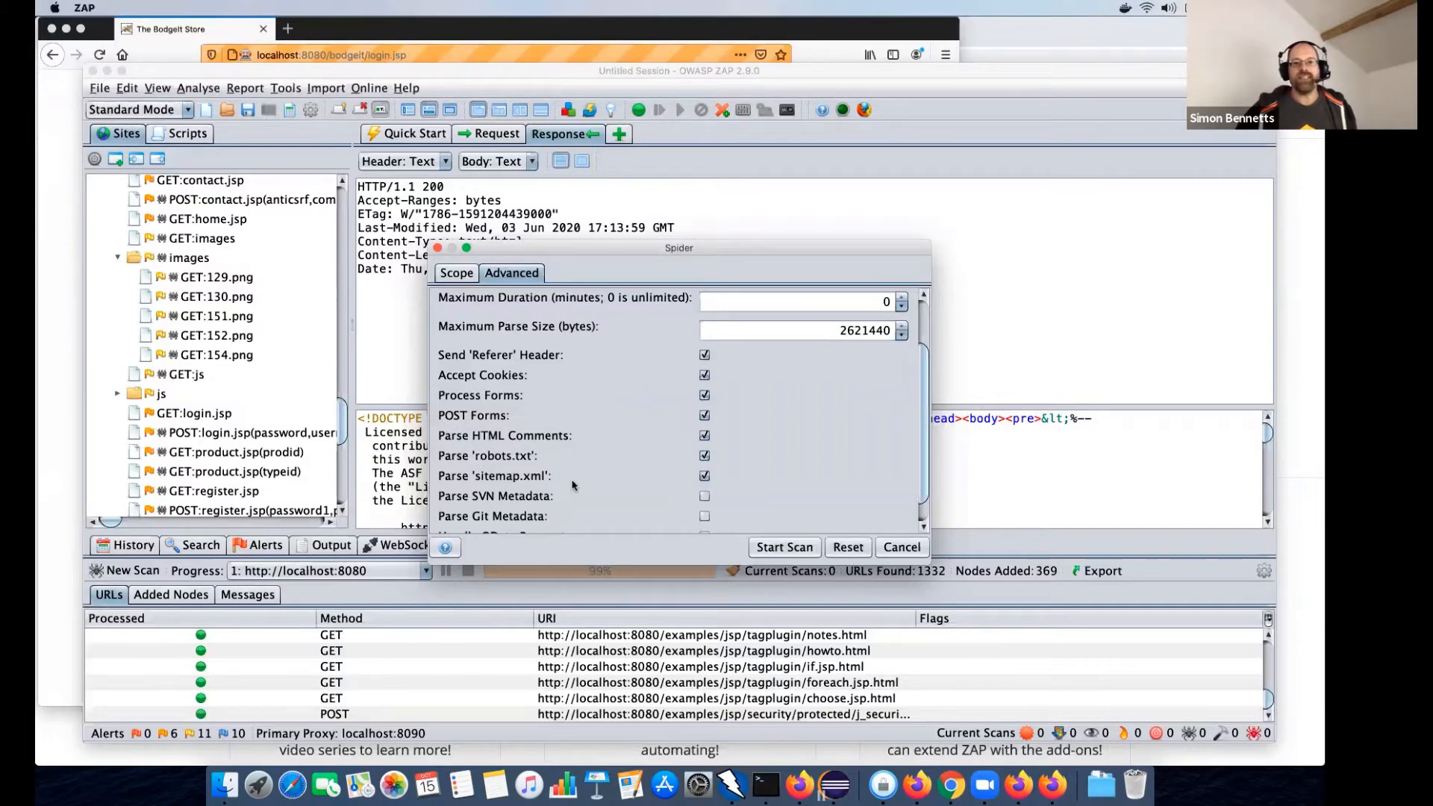
scroll(552, 483, "down", 1)
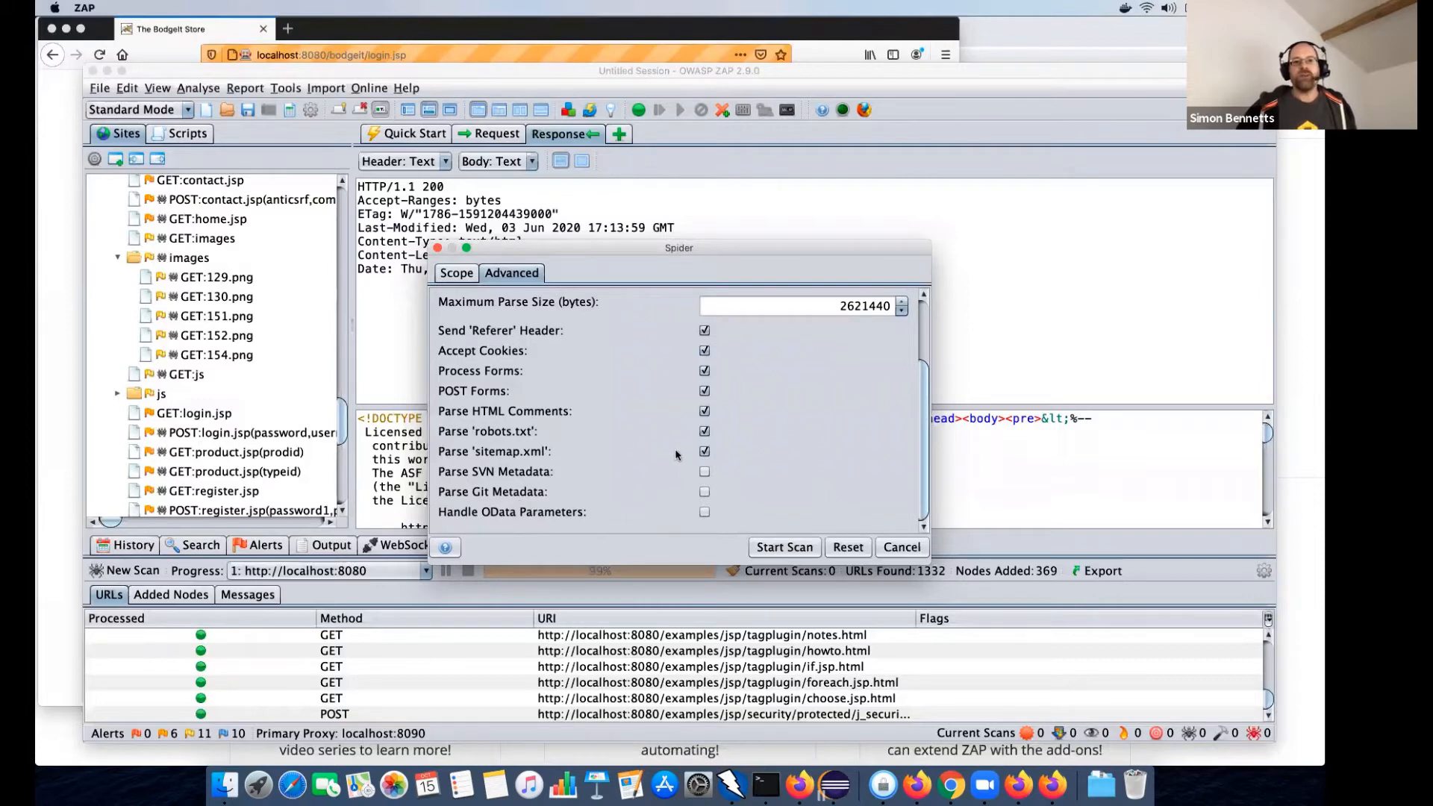
left_click(456, 276)
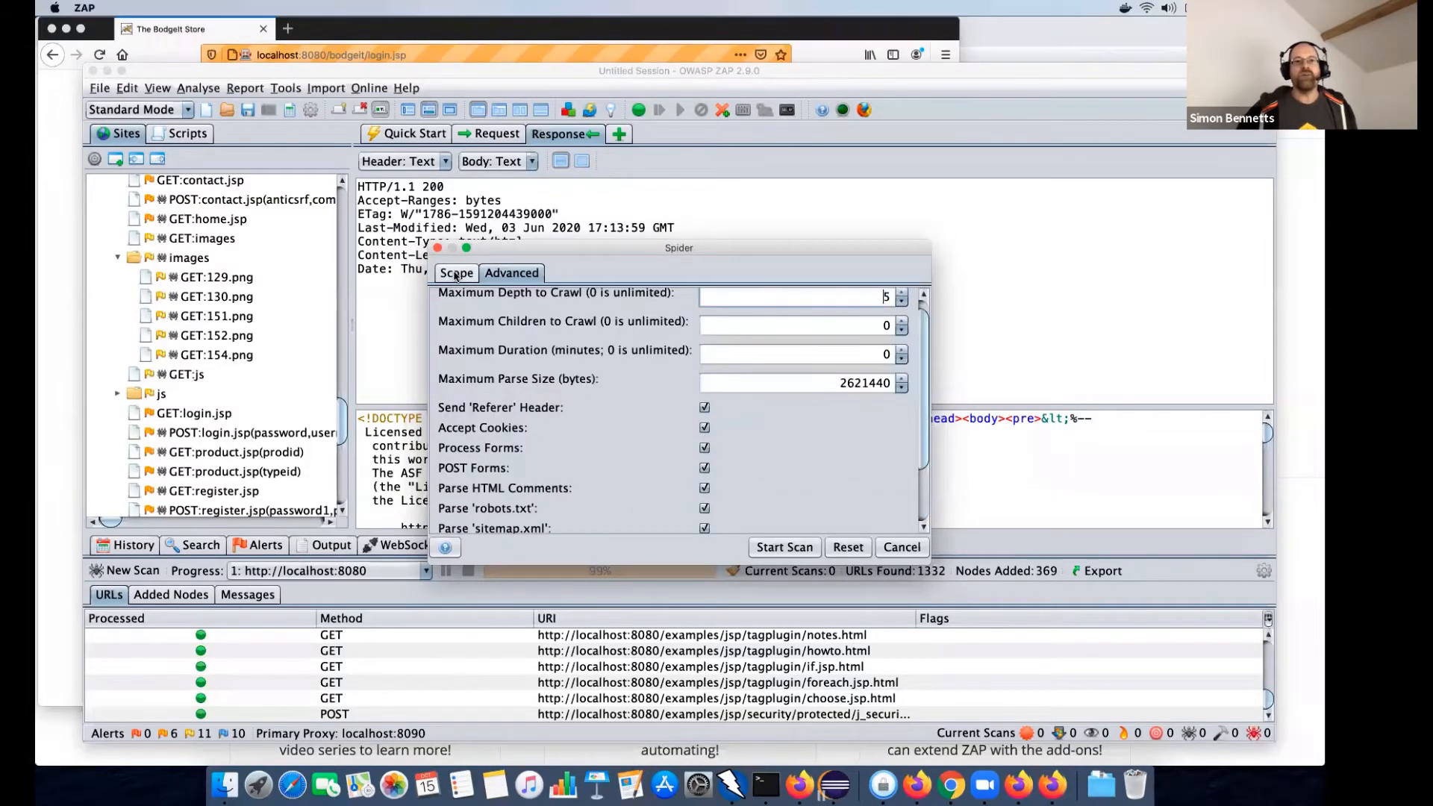
left_click(455, 274)
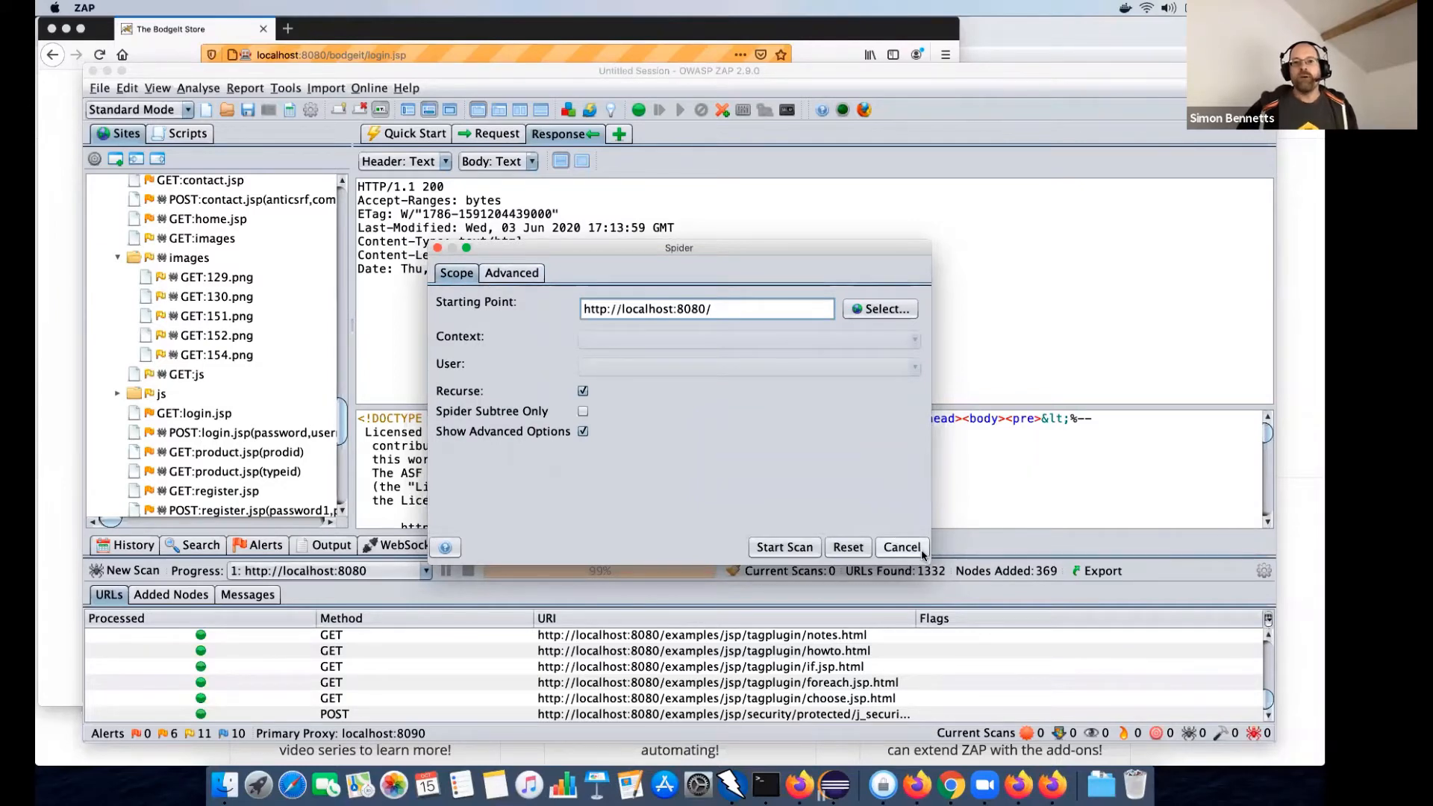
- View the help page for the Spider dialog and cancel the new scan
left_click(451, 547)
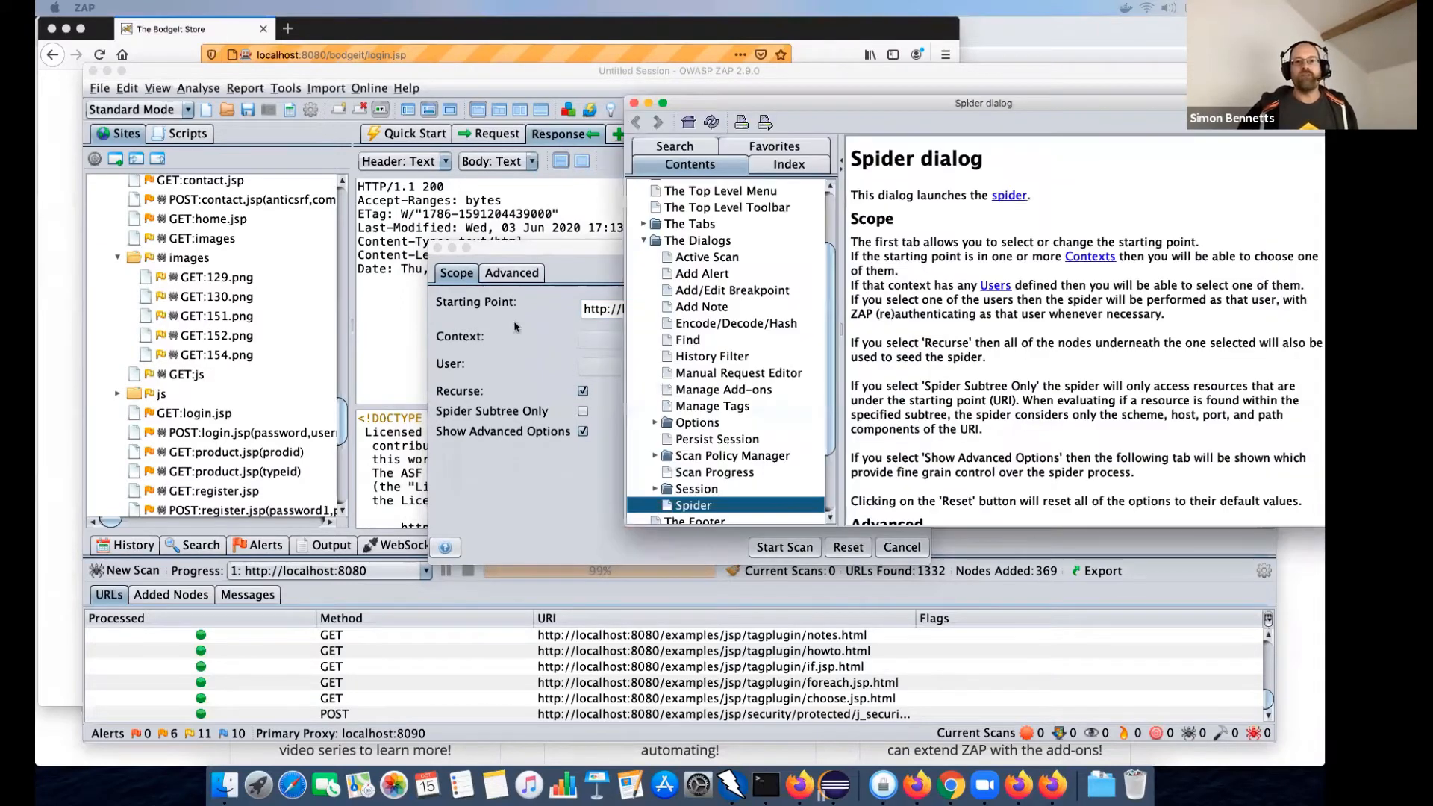
left_click(918, 550)
left_click(909, 547)
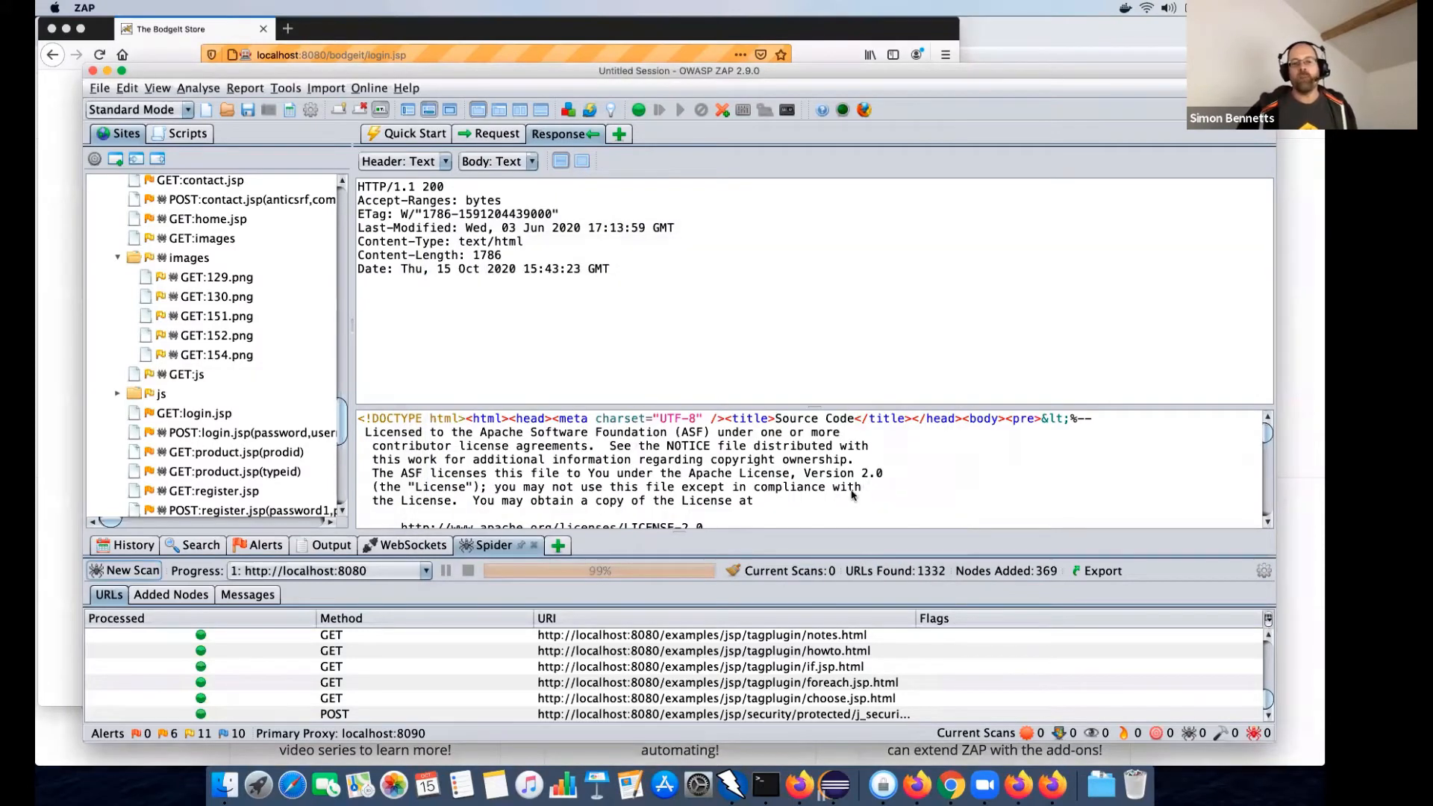
- Open the global Spider options, widen the dialog and review the crawl limits, thread count, in-scope domains and parsing settings
left_click(1265, 571)
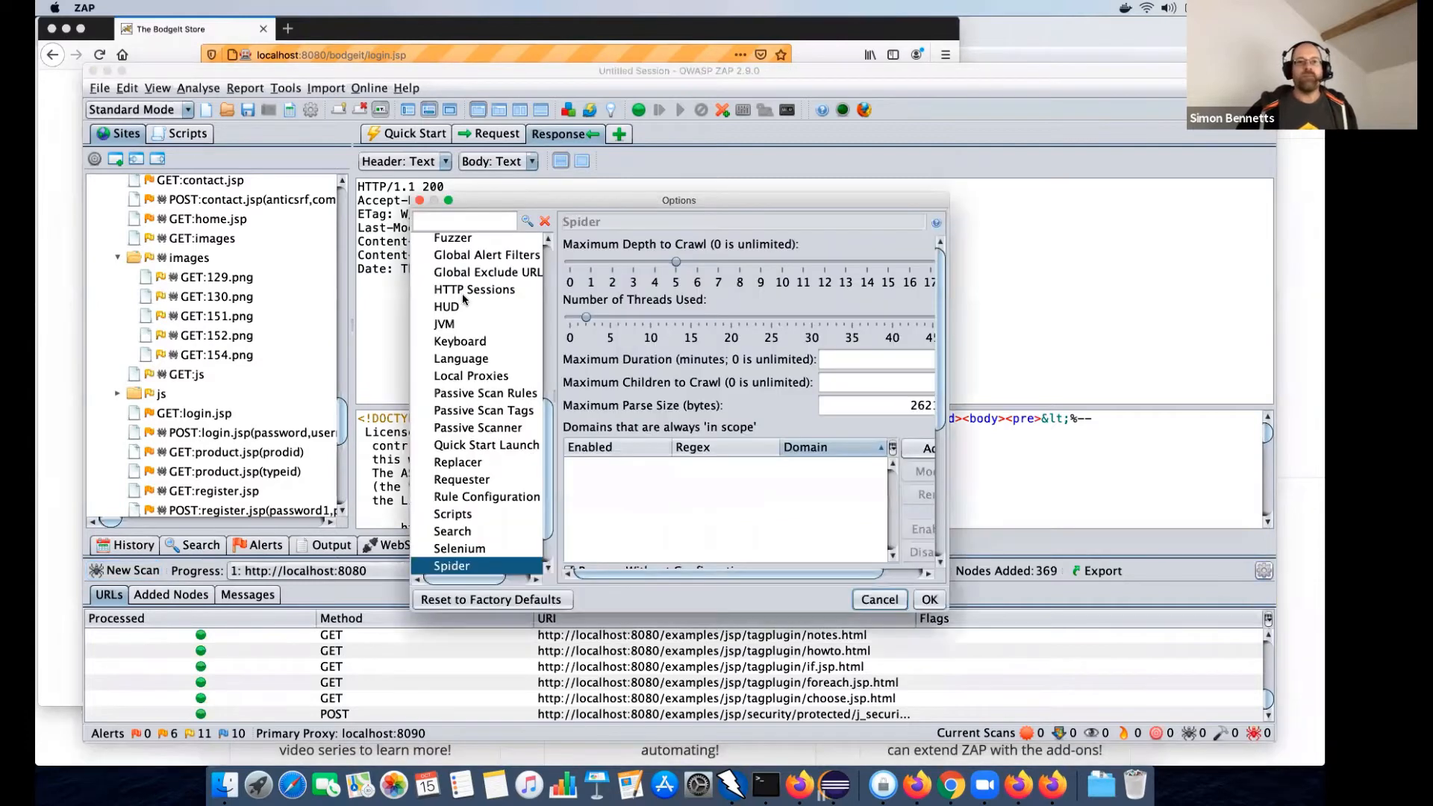
scroll(504, 334, "up", 5)
scroll(492, 328, "down", 6)
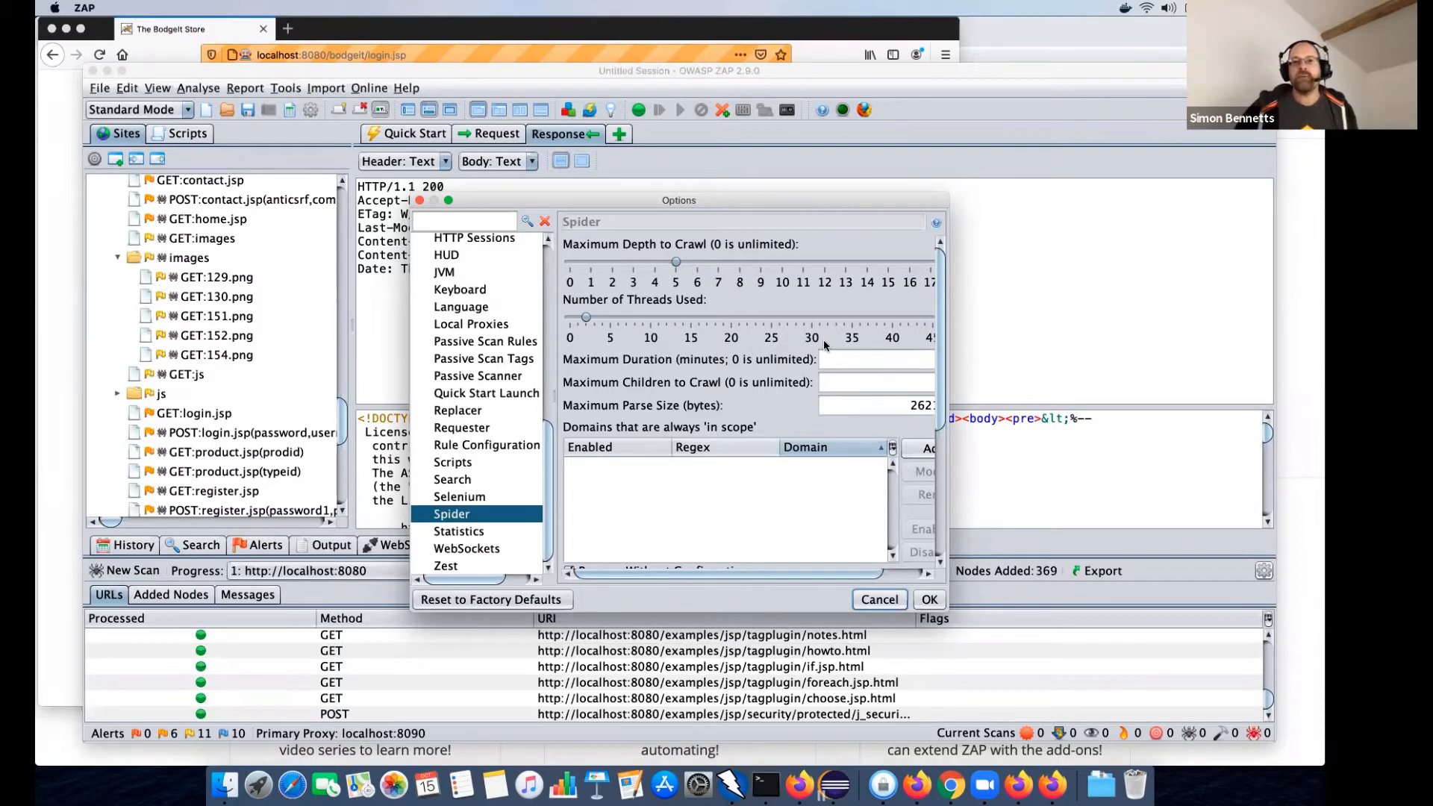
left_click_drag(948, 351, 1054, 363)
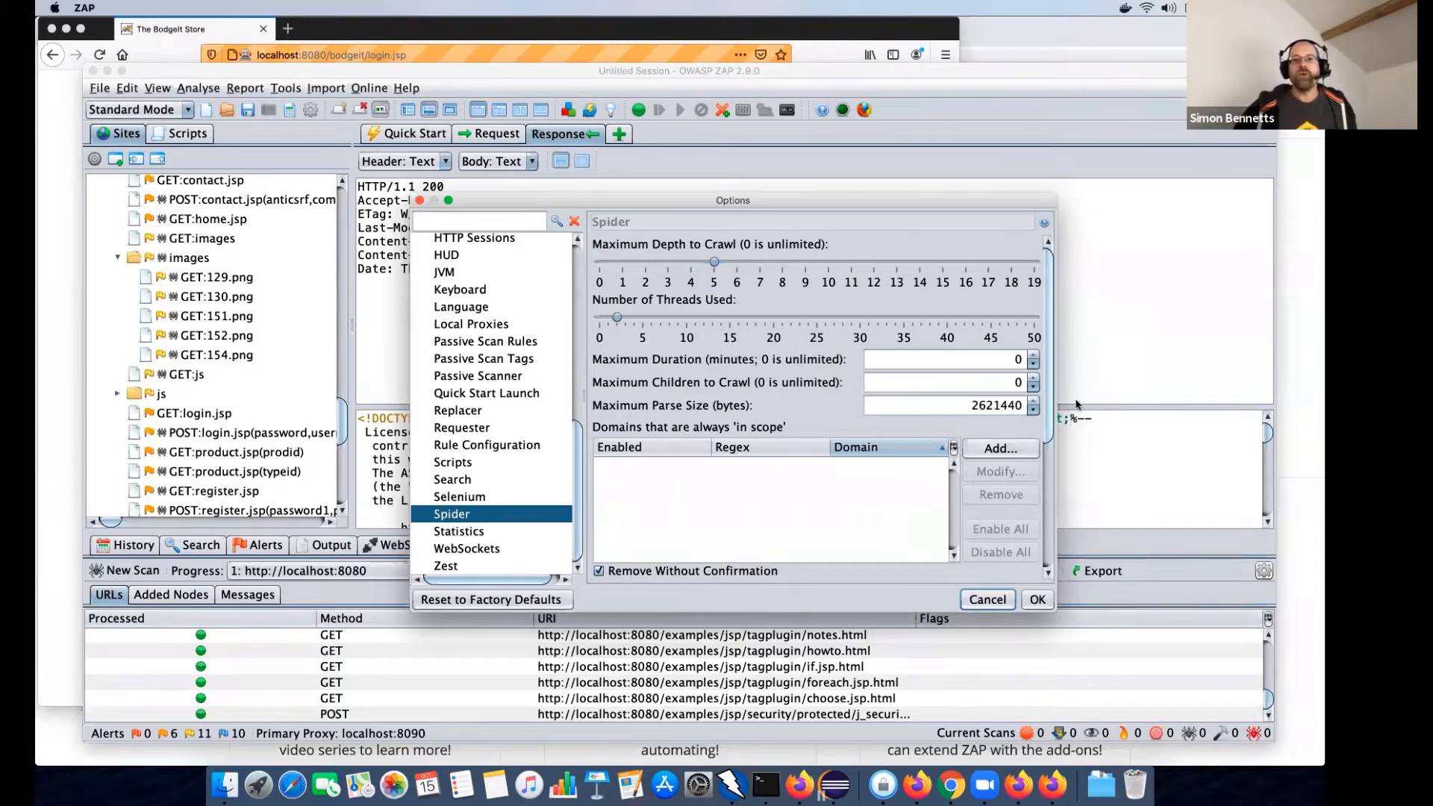
scroll(1075, 404, "down", 5)
scroll(767, 366, "down", 1)
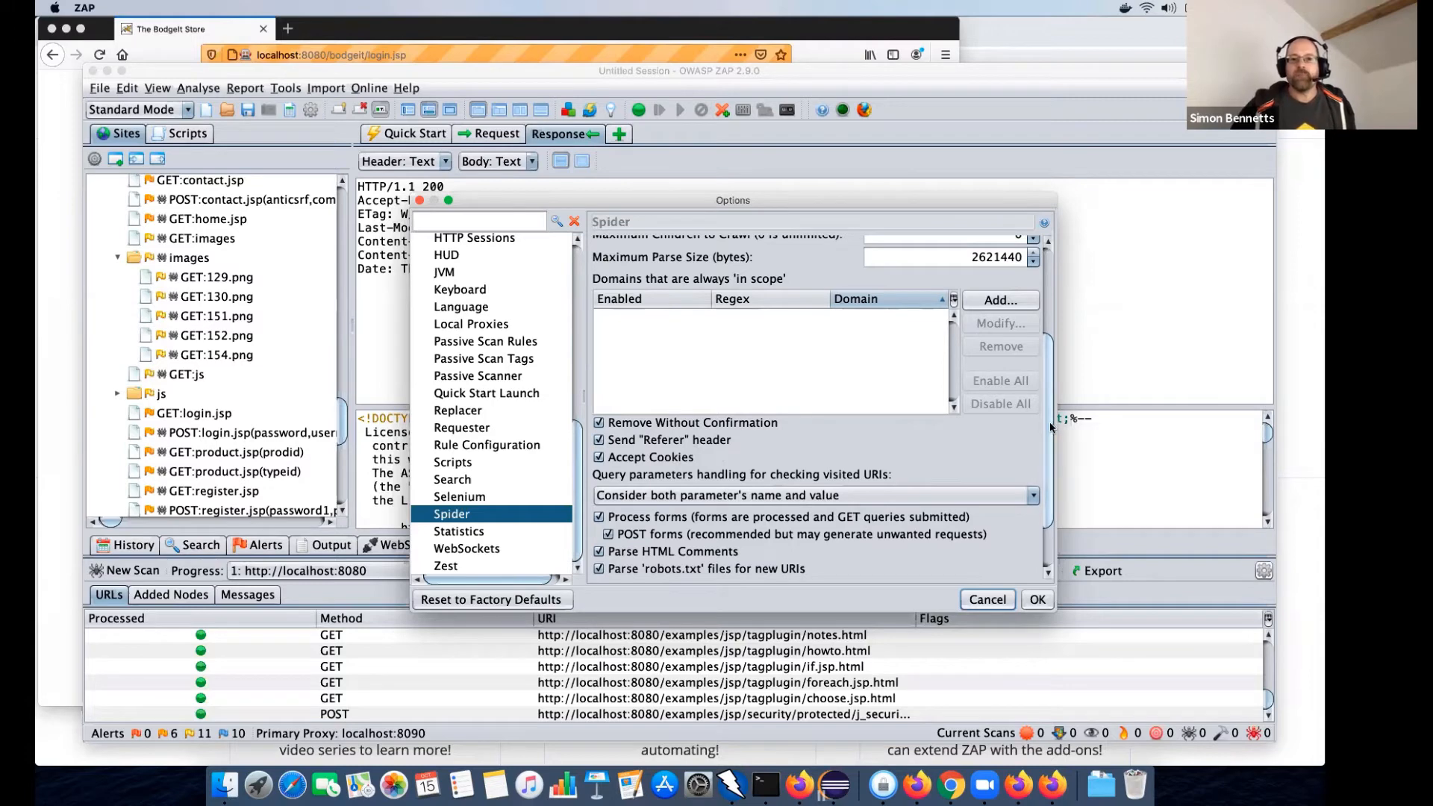
scroll(1015, 485, "down", 3)
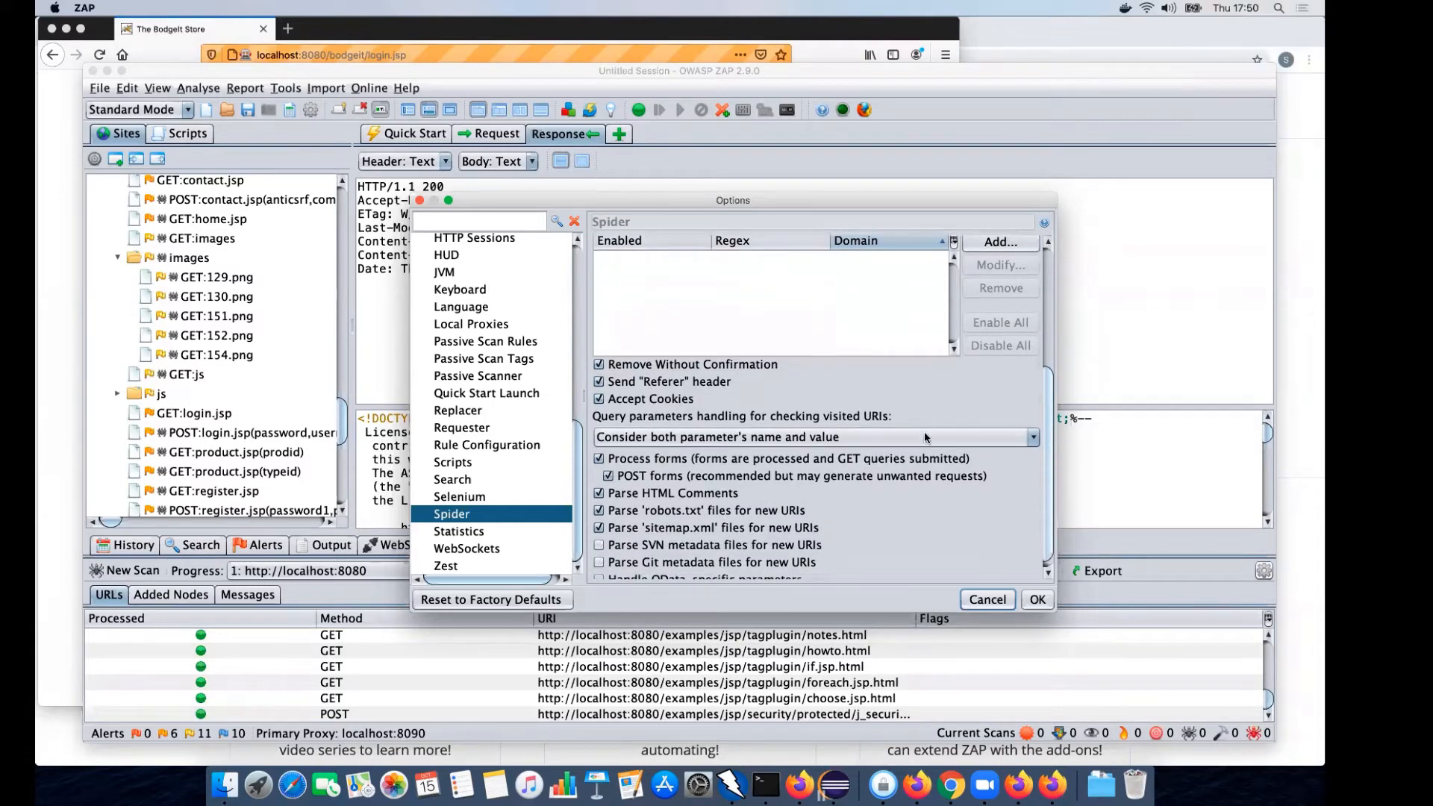
scroll(924, 429, "down", 1)
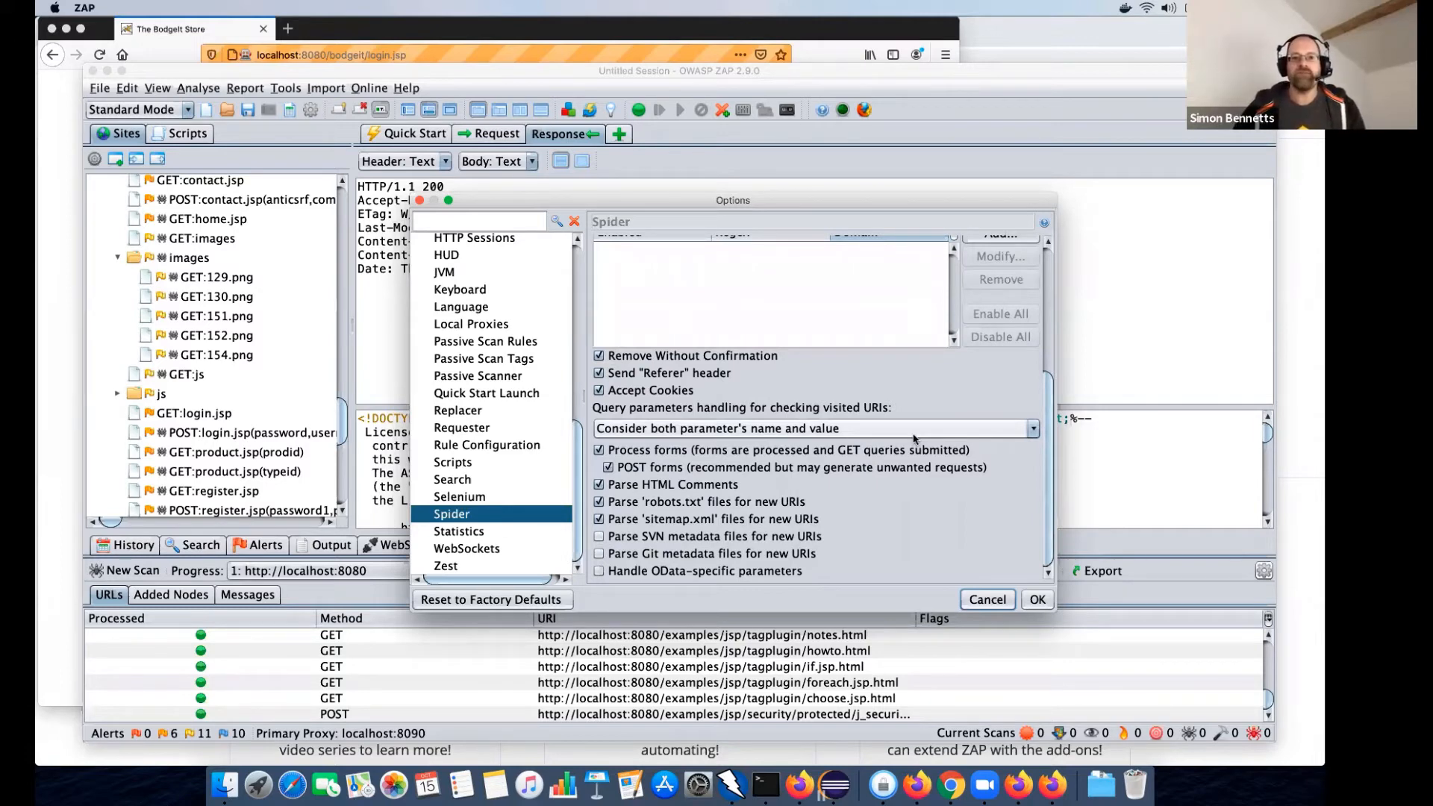
- Examine the choices for query parameter handling when checking visited URIs and close the options without saving
left_click(915, 429)
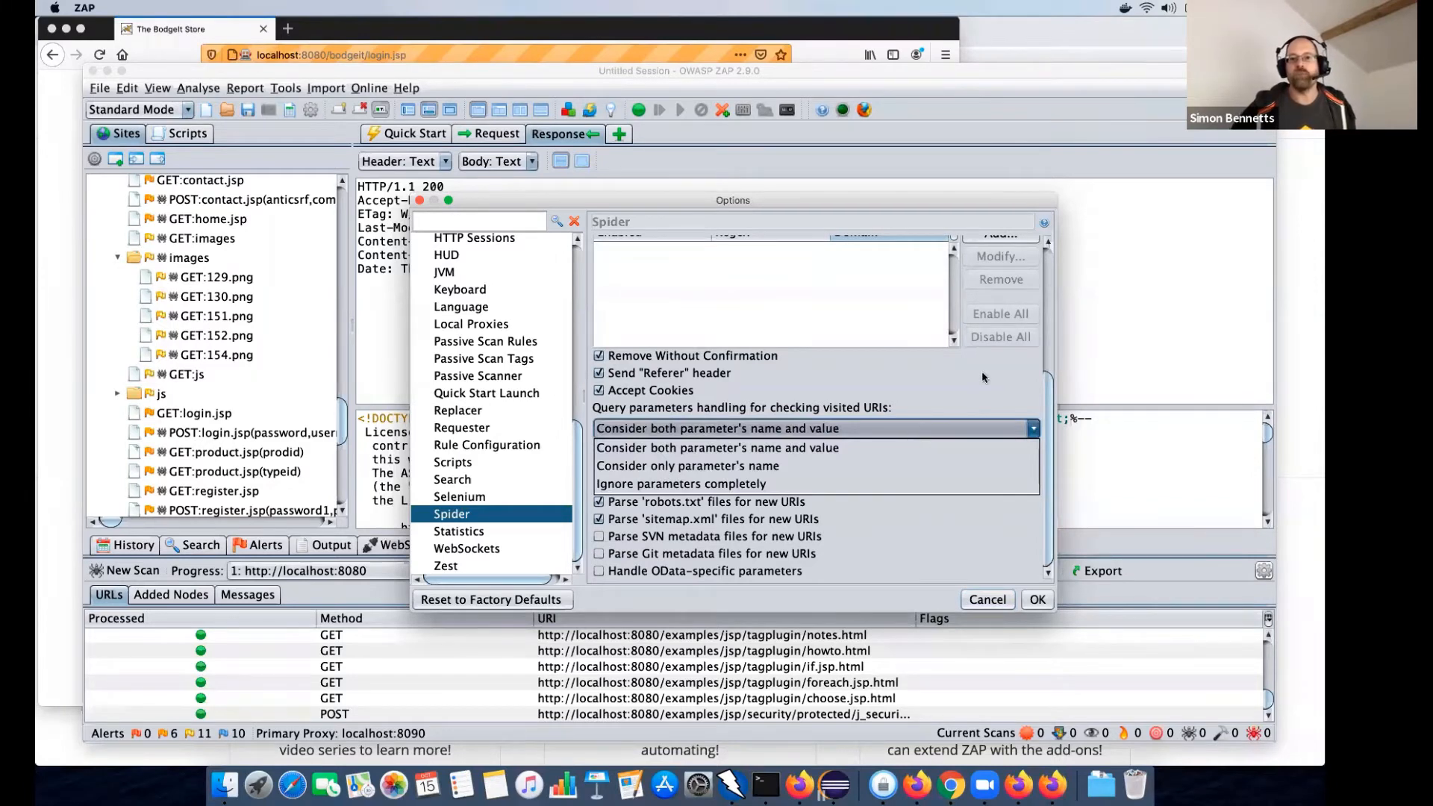
left_click(923, 426)
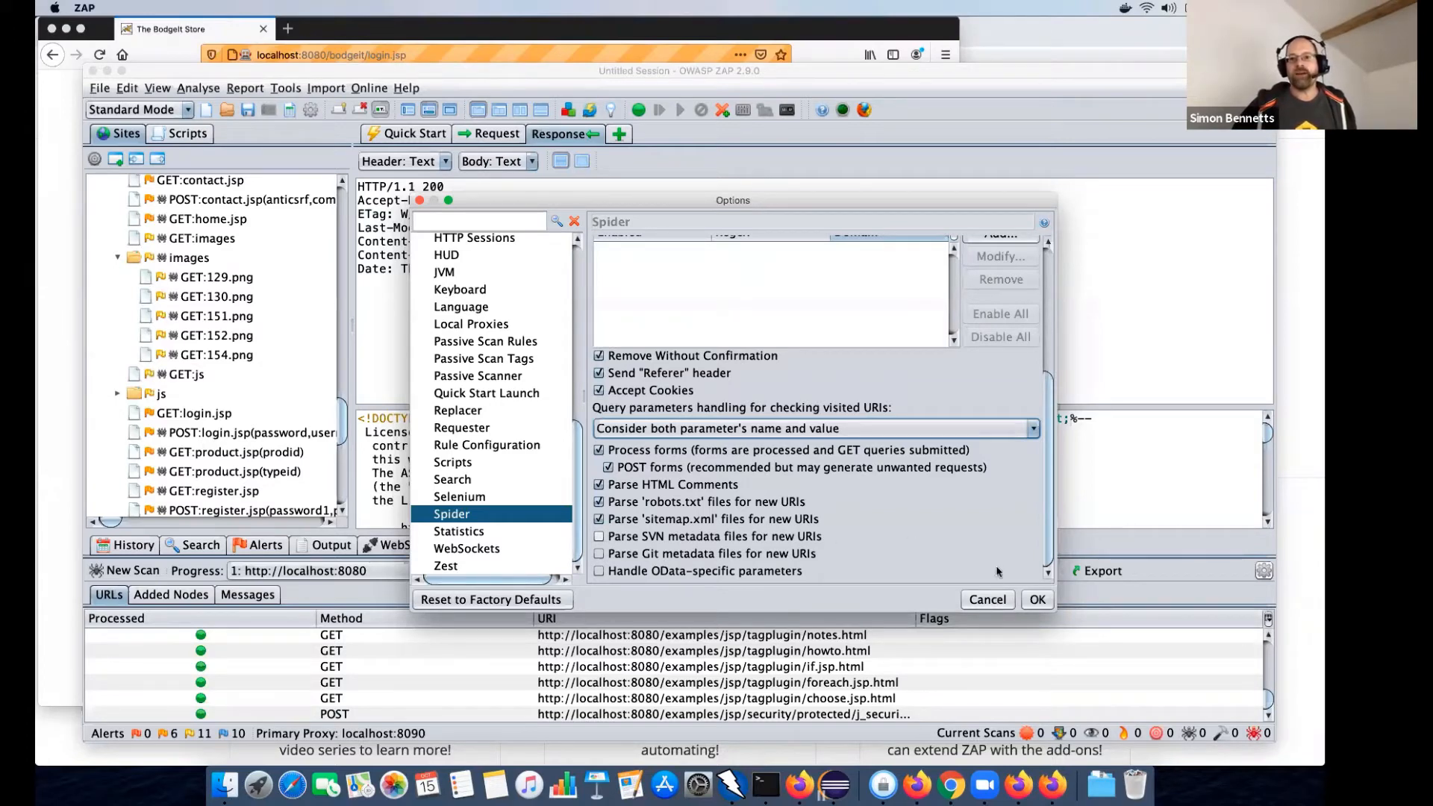
left_click(987, 599)
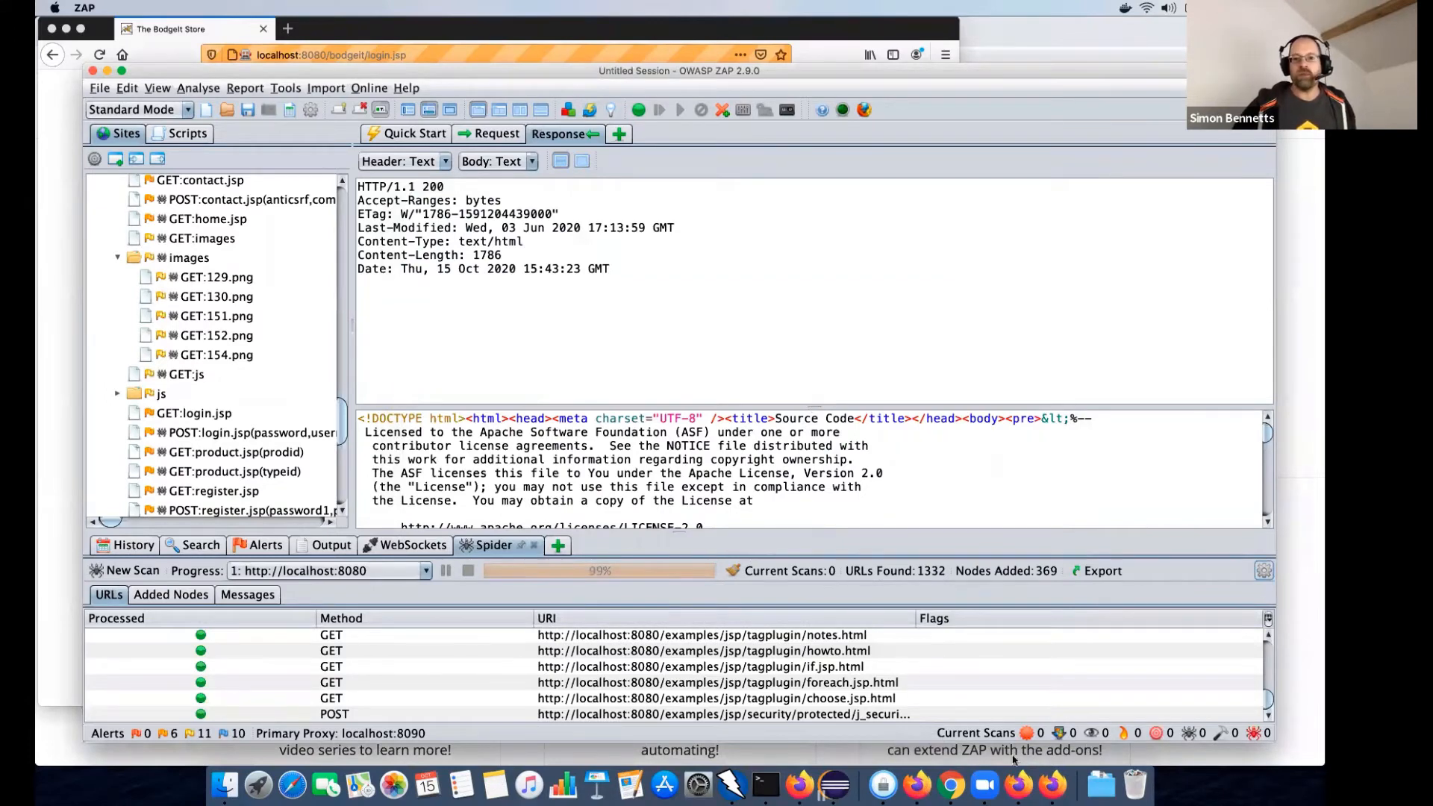
- Load localhost:8090 in a new Firefox window and reposition the window over ZAP
left_click(1062, 790)
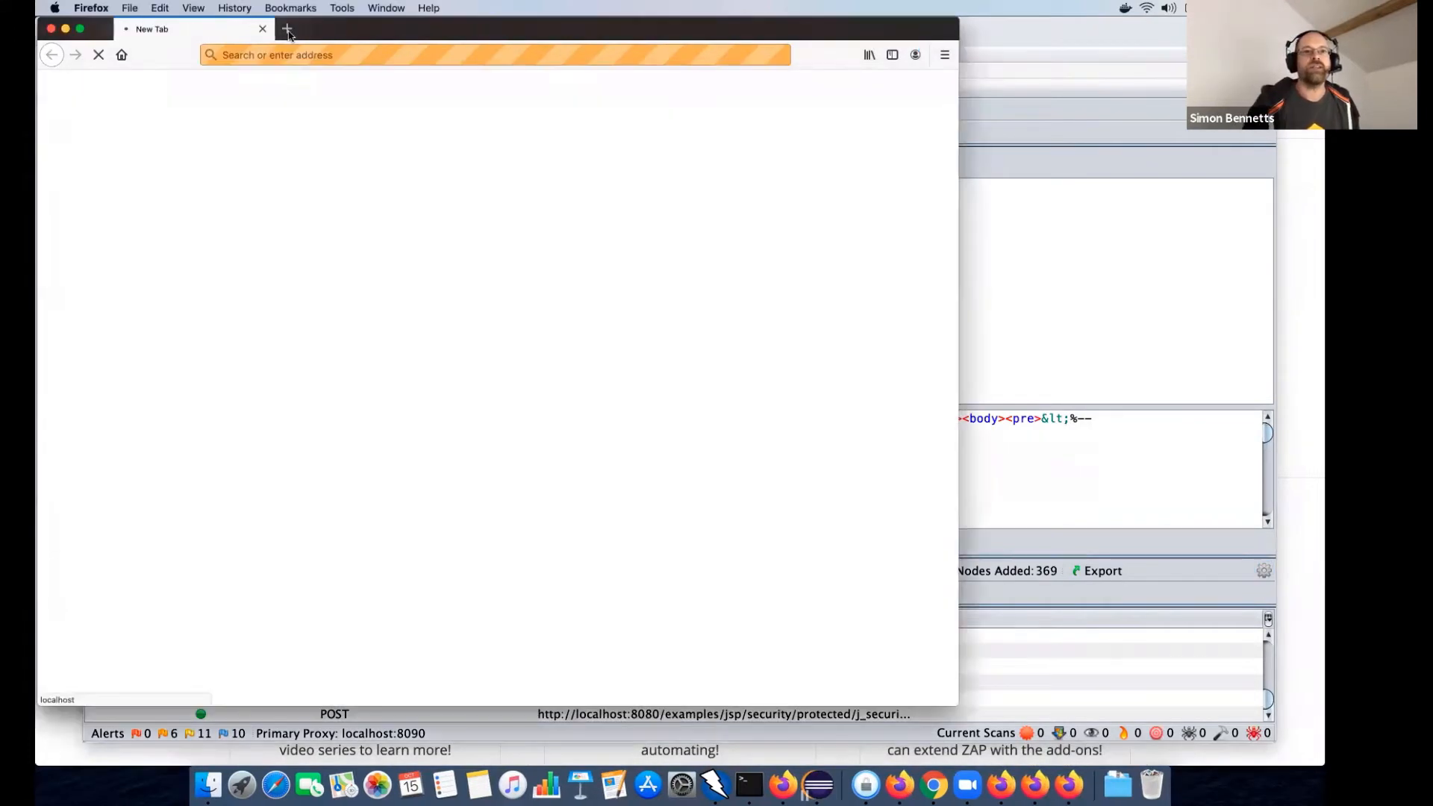
left_click(345, 54)
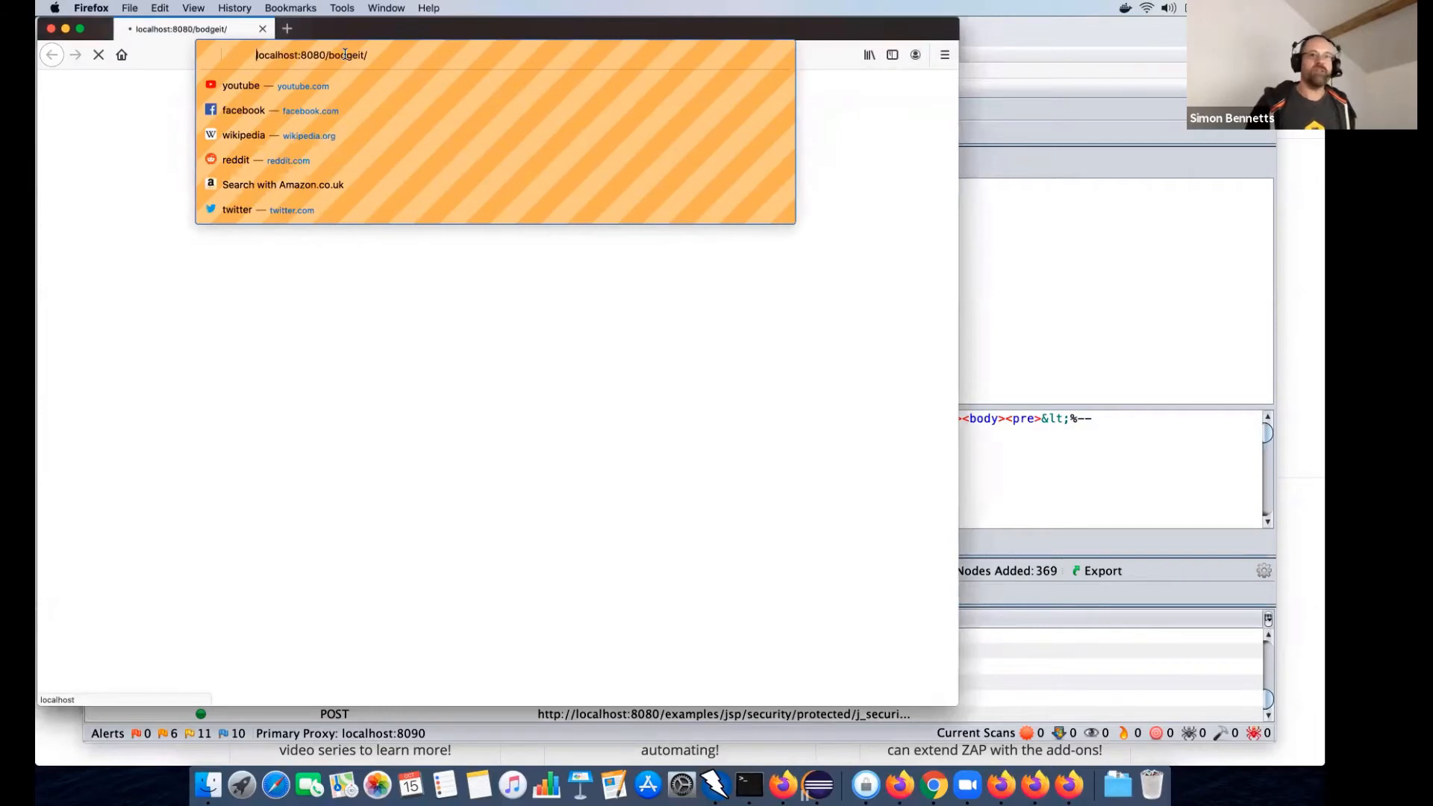
left_click(413, 55)
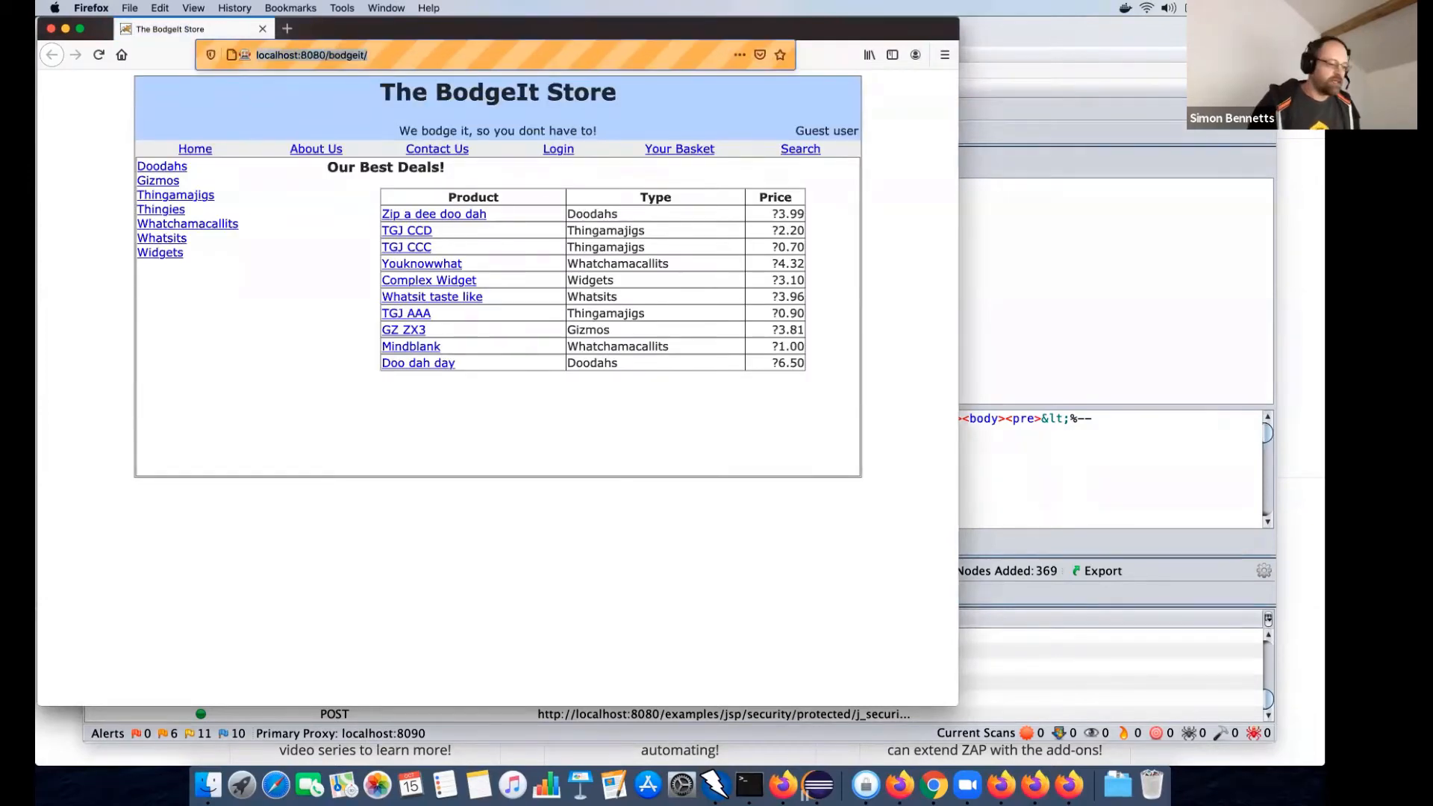
type("localhost:80")
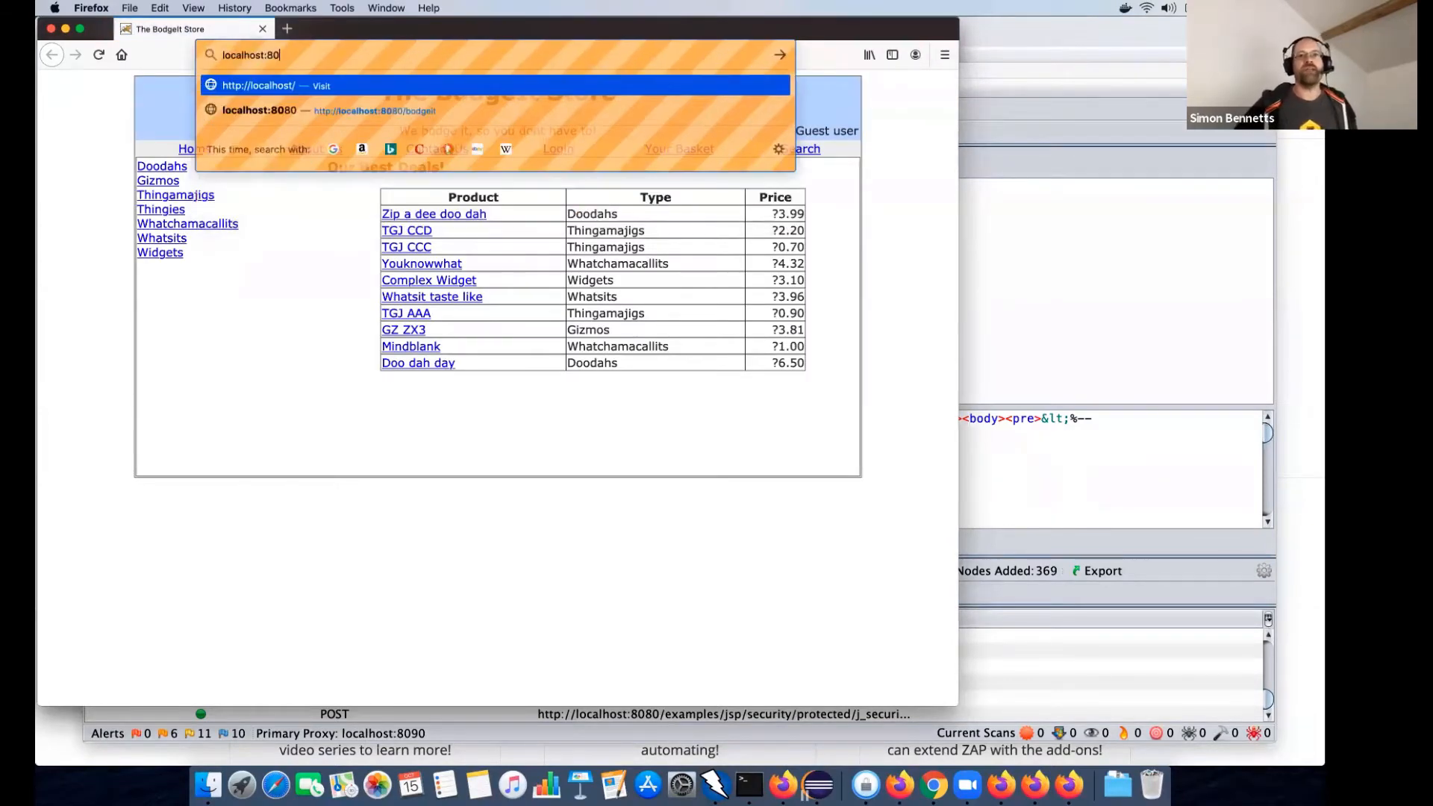
type("90")
key("Return")
left_click_drag(467, 27, 670, 49)
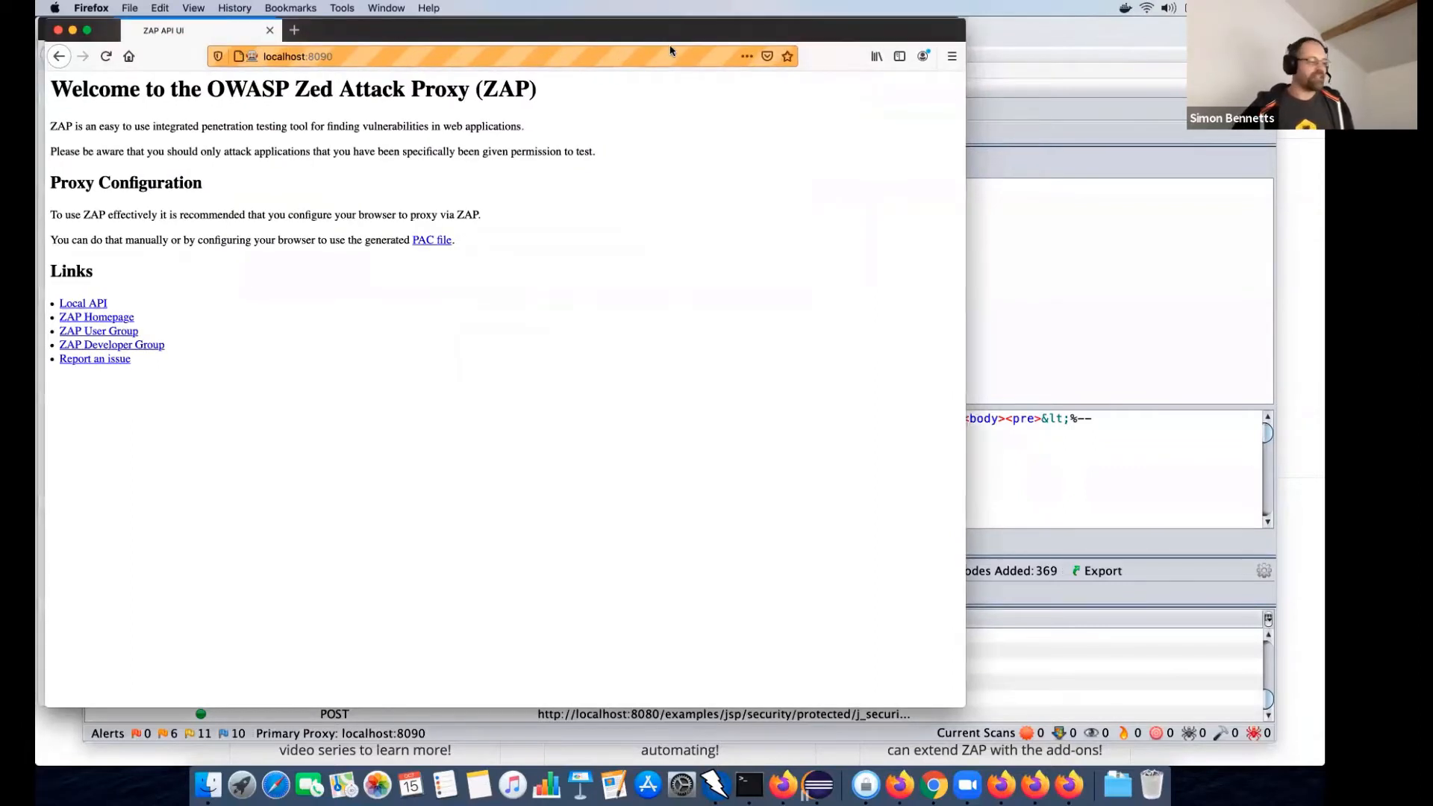
left_click_drag(573, 29, 671, 50)
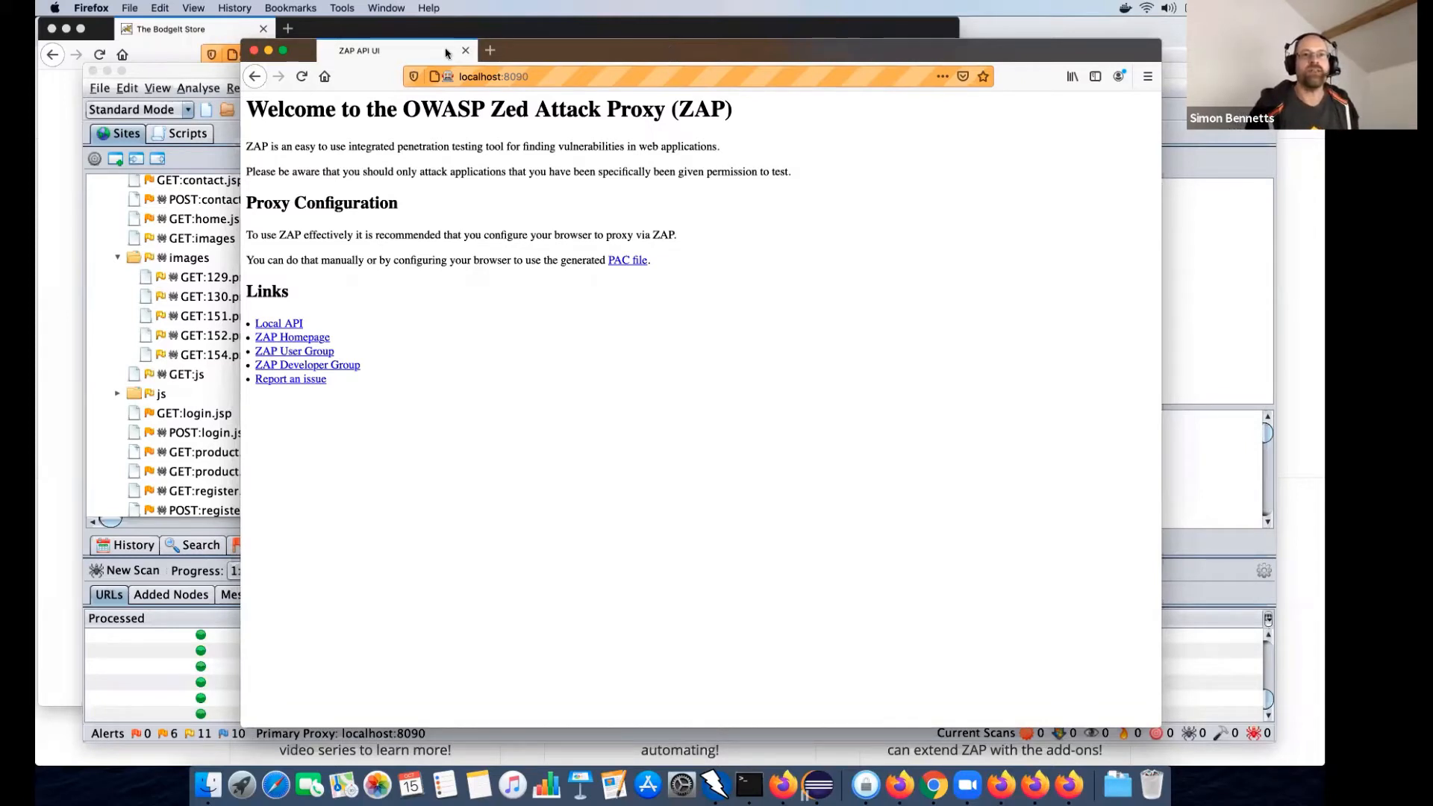
- Switch to ZAP, open the API options and enlarge the dialog to review the permitted addresses and API key settings
key("super+Tab")
left_click(312, 109)
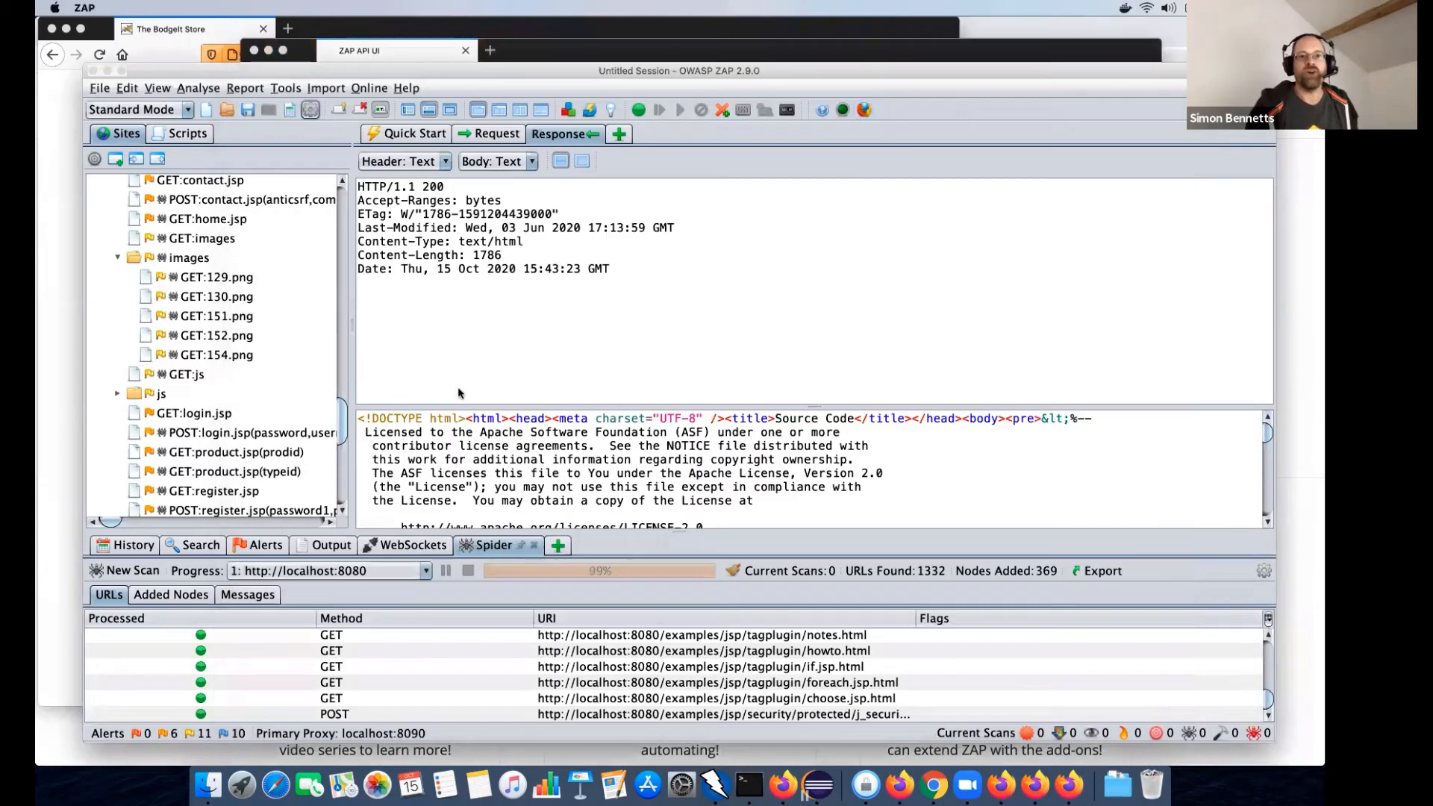
scroll(448, 358, "up", 10)
scroll(418, 321, "down", 2)
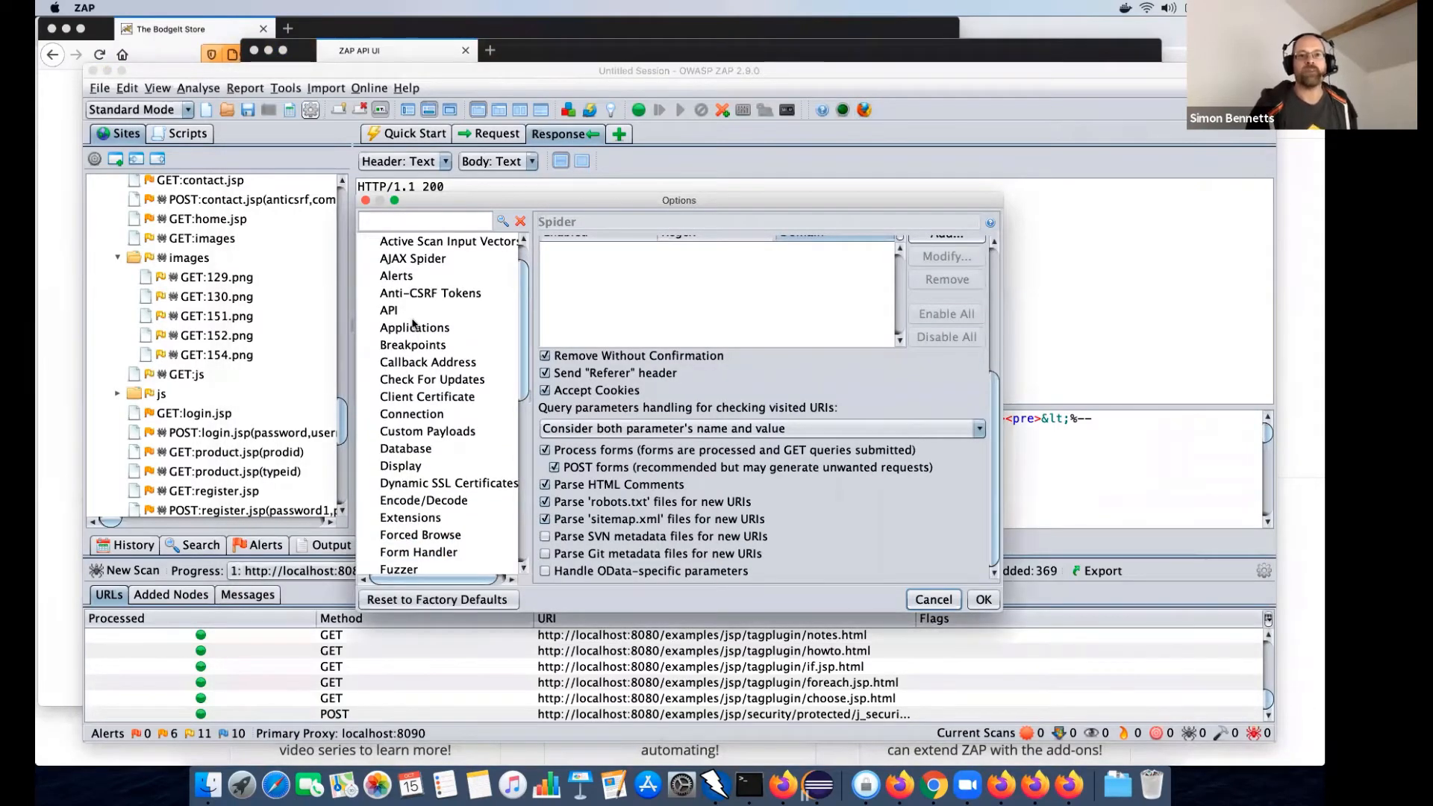
left_click(412, 312)
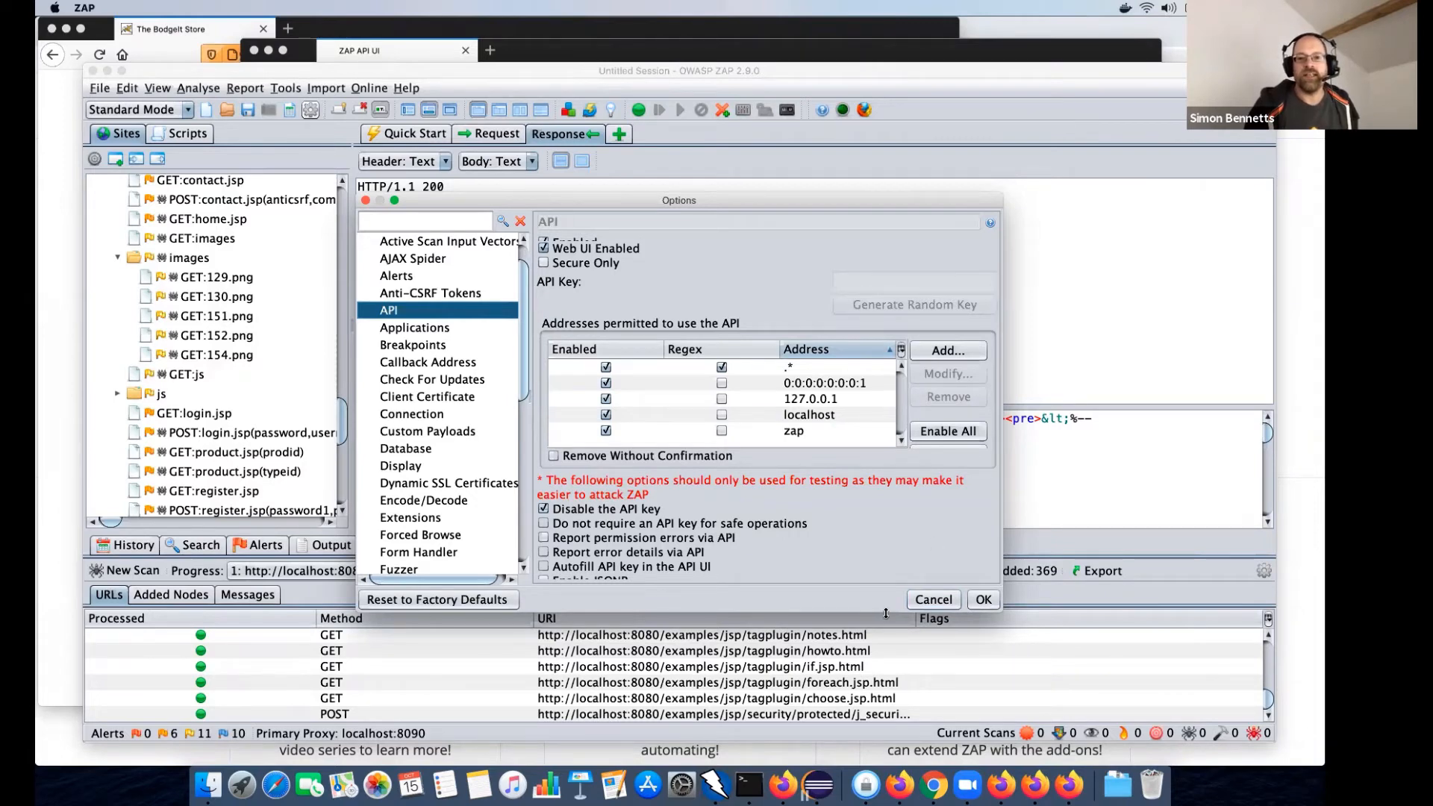
left_click_drag(884, 613, 893, 674)
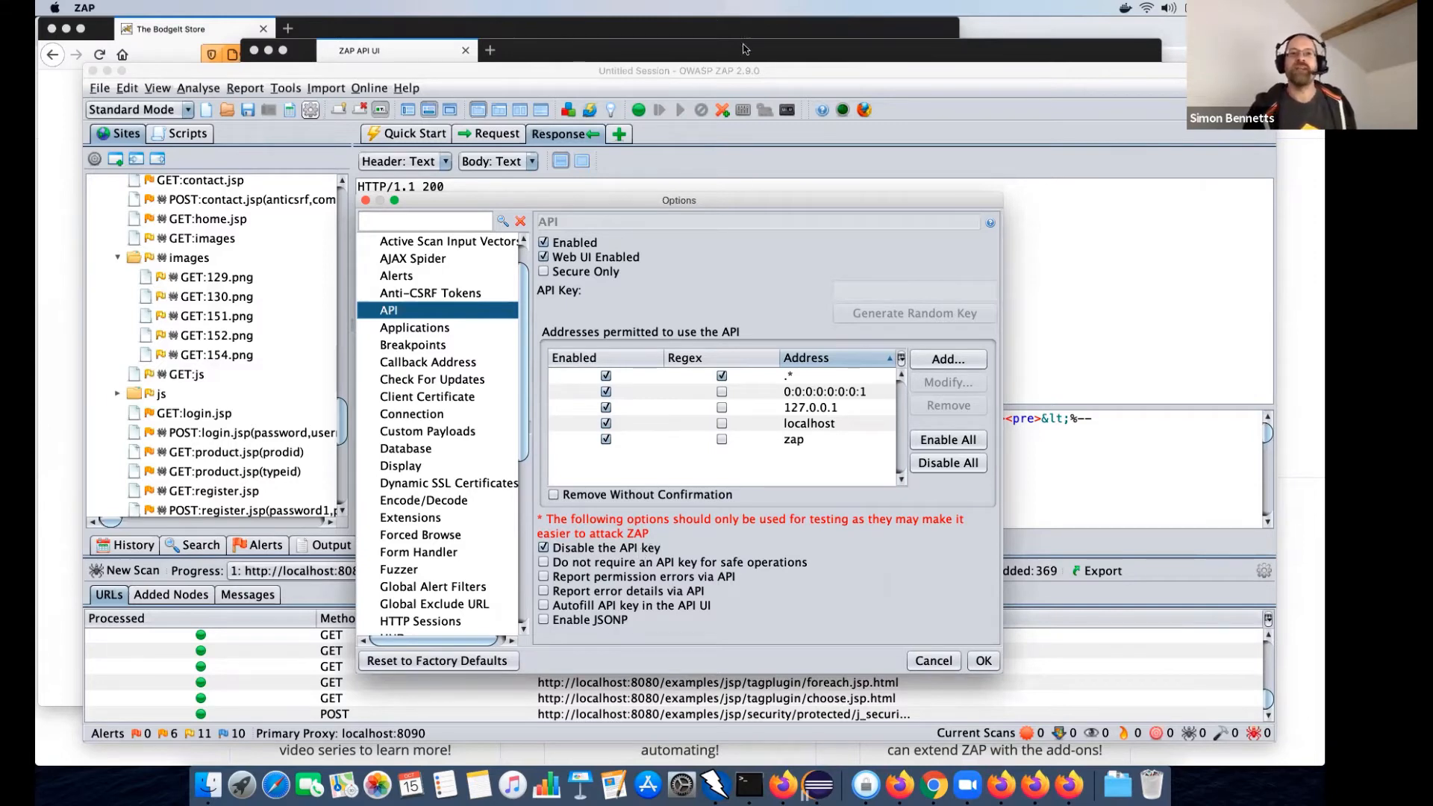
- Return to the ZAP welcome page in Firefox, open the Local API and look through its components
left_click(1093, 52)
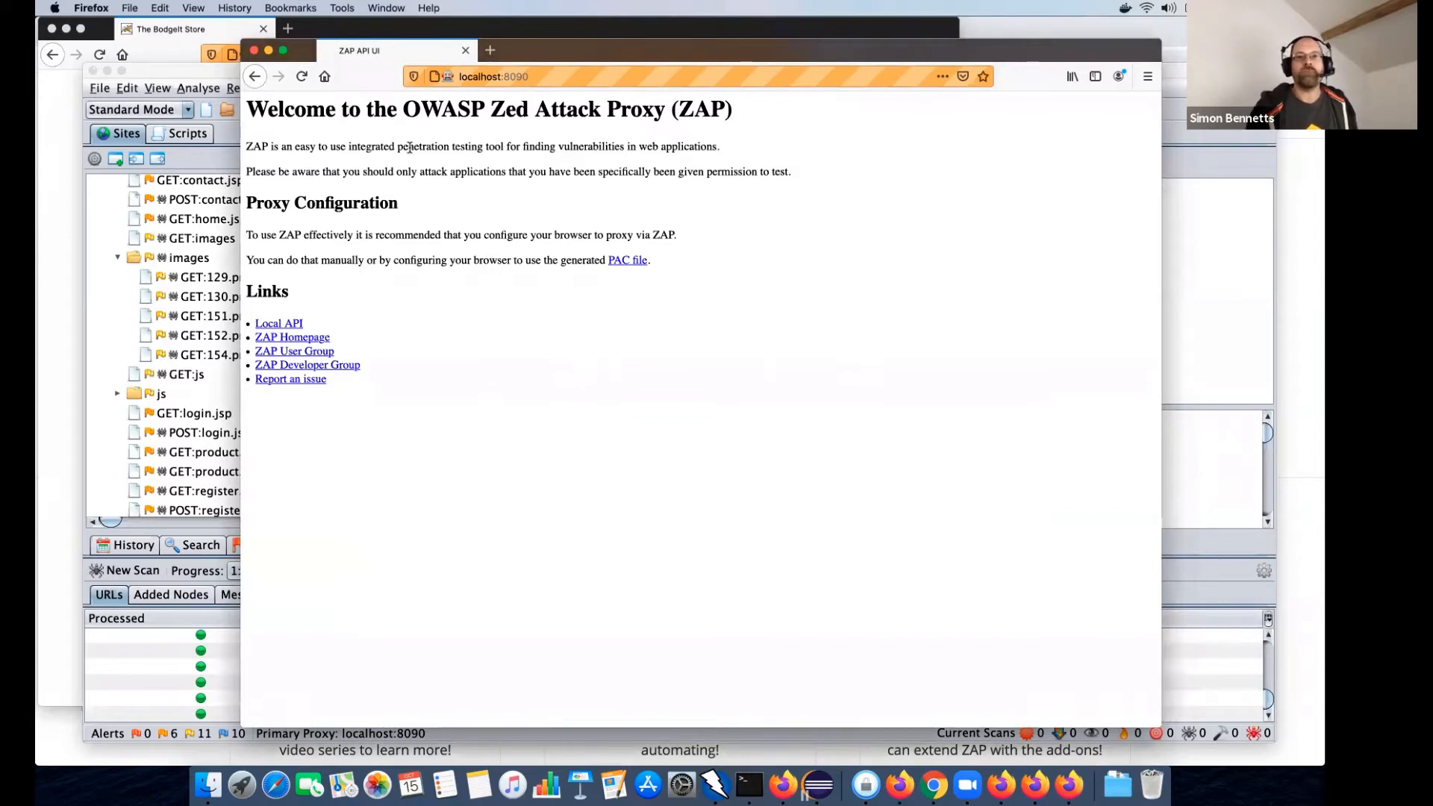
left_click(292, 323)
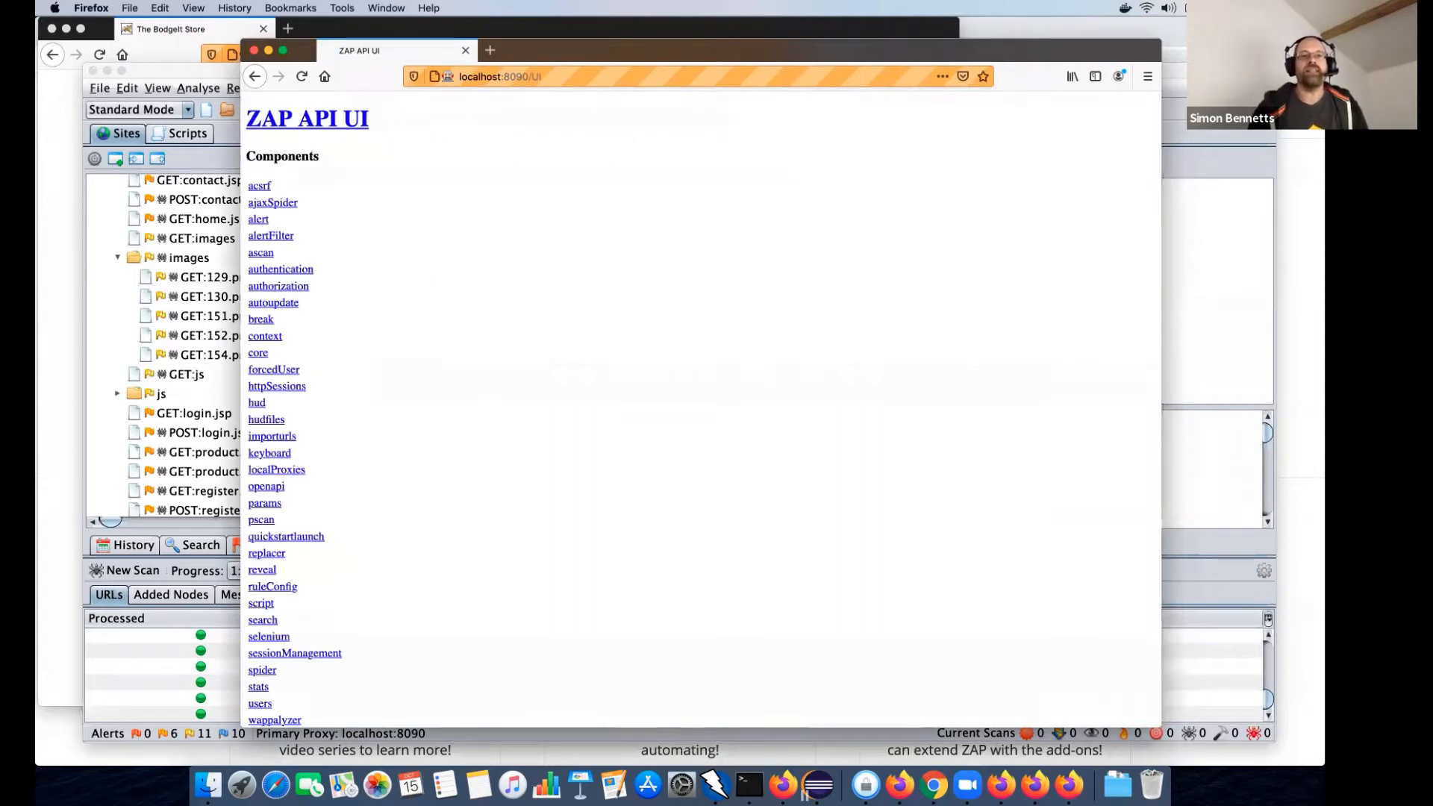
scroll(702, 406, "down", 1)
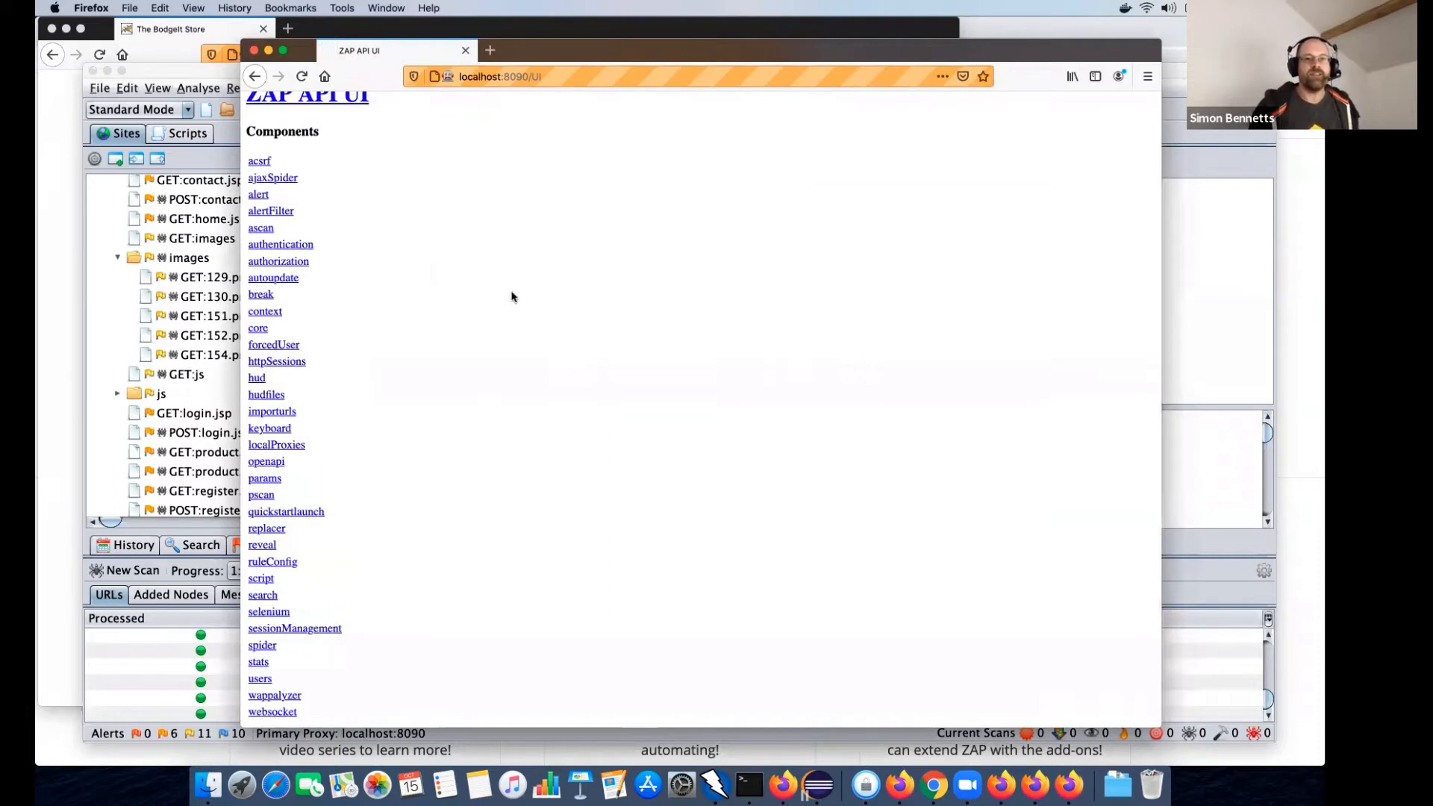
scroll(436, 415, "down", 1)
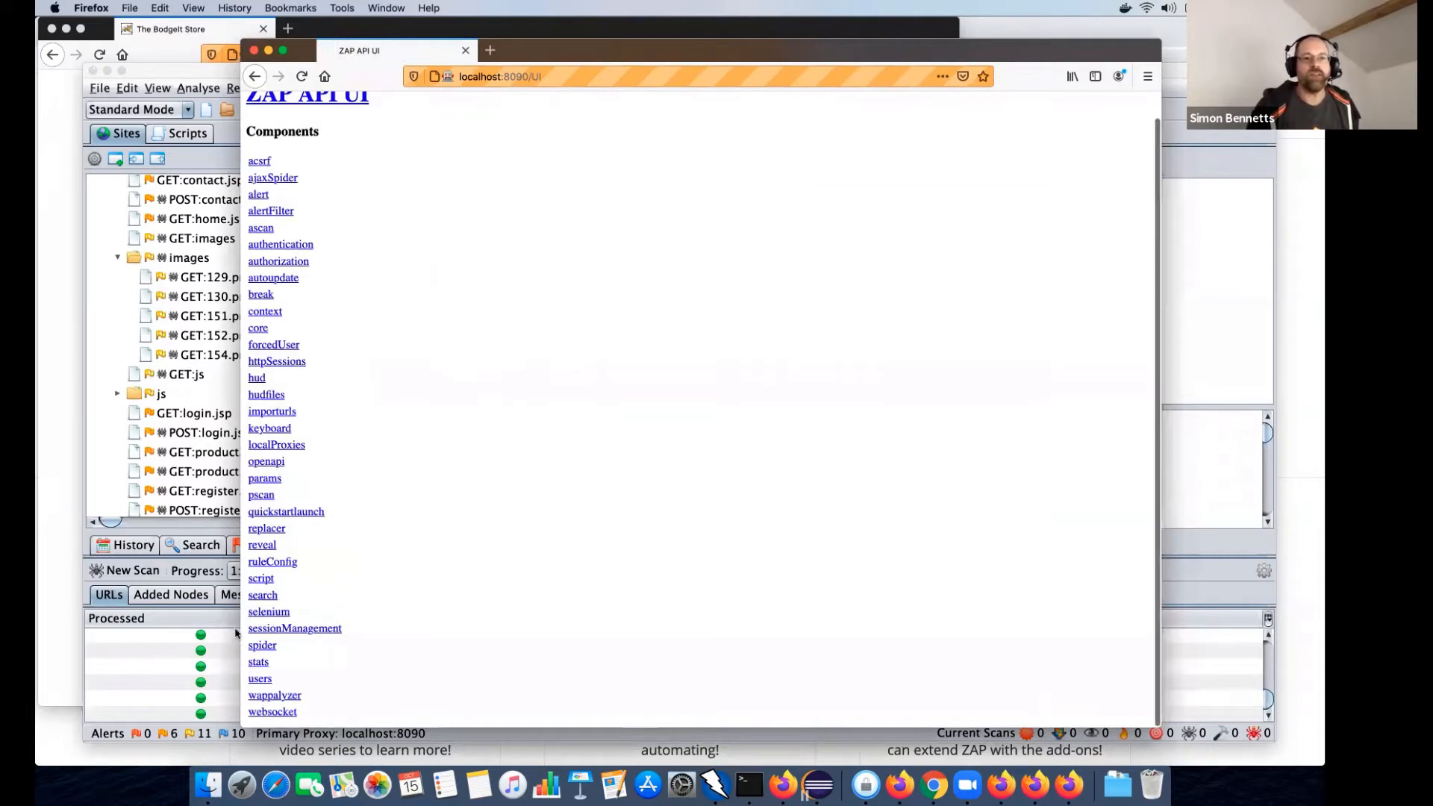
- Open the core component and review its views, actions, report generators and shortcuts
left_click(259, 329)
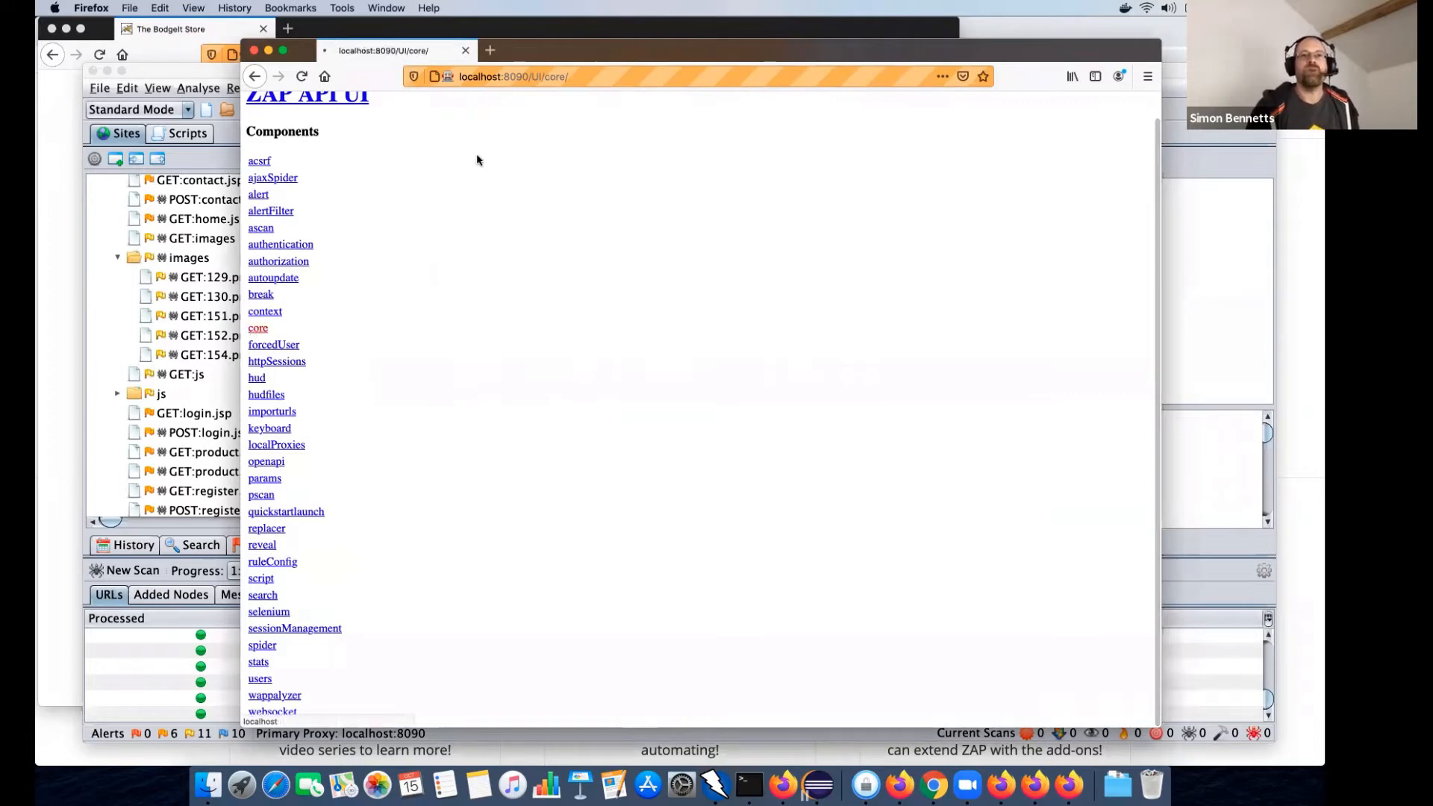
scroll(464, 239, "down", 1)
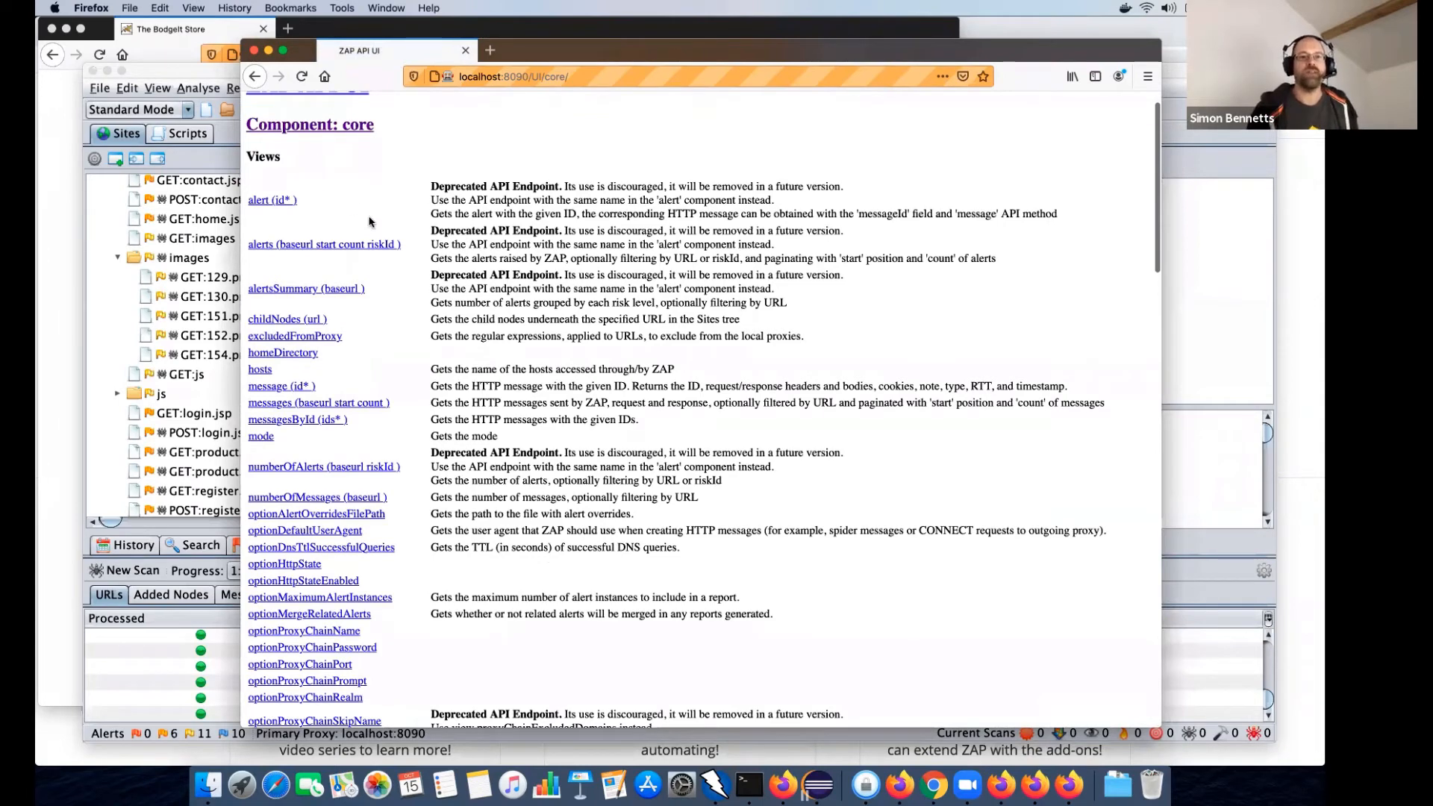
scroll(384, 250, "down", 1)
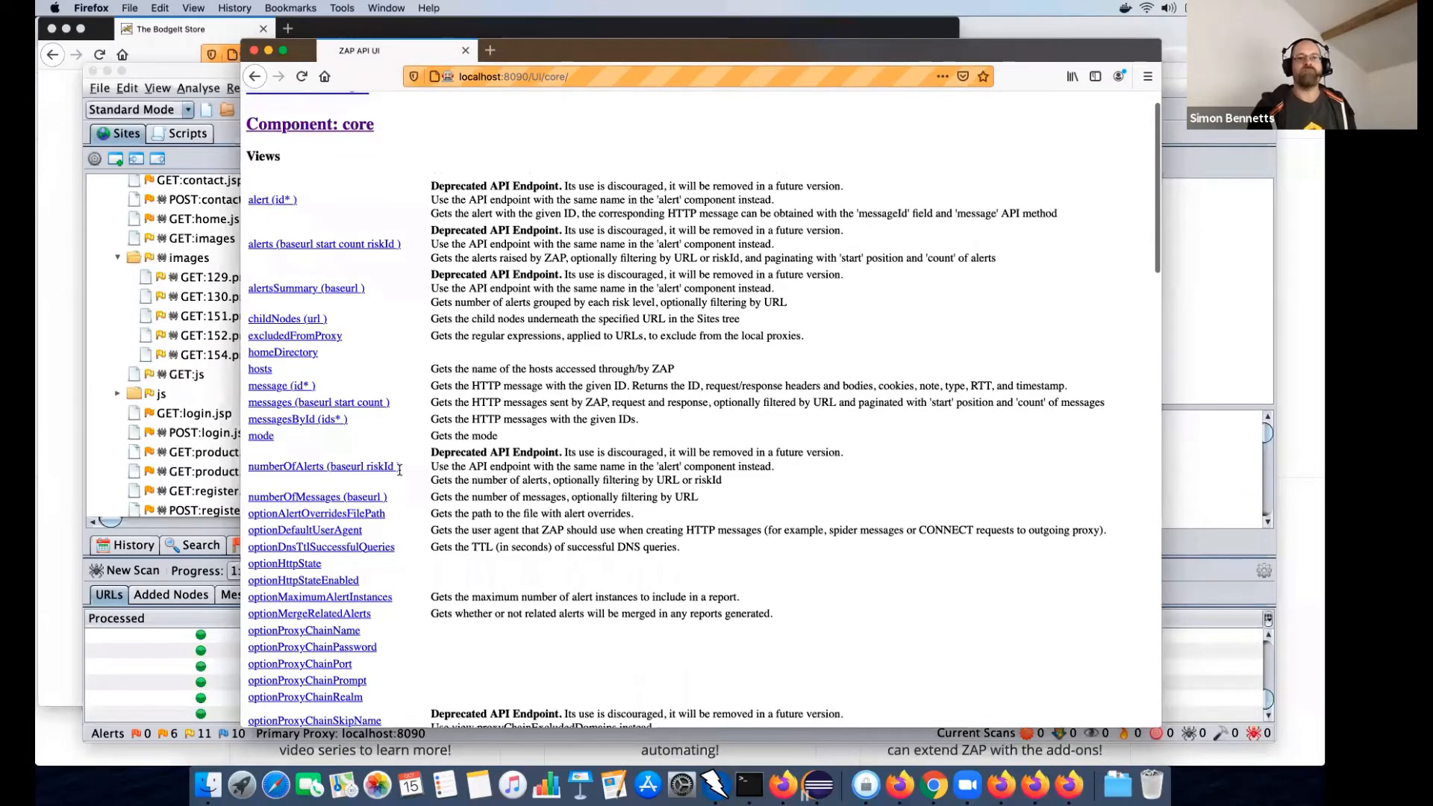
scroll(429, 453, "down", 10)
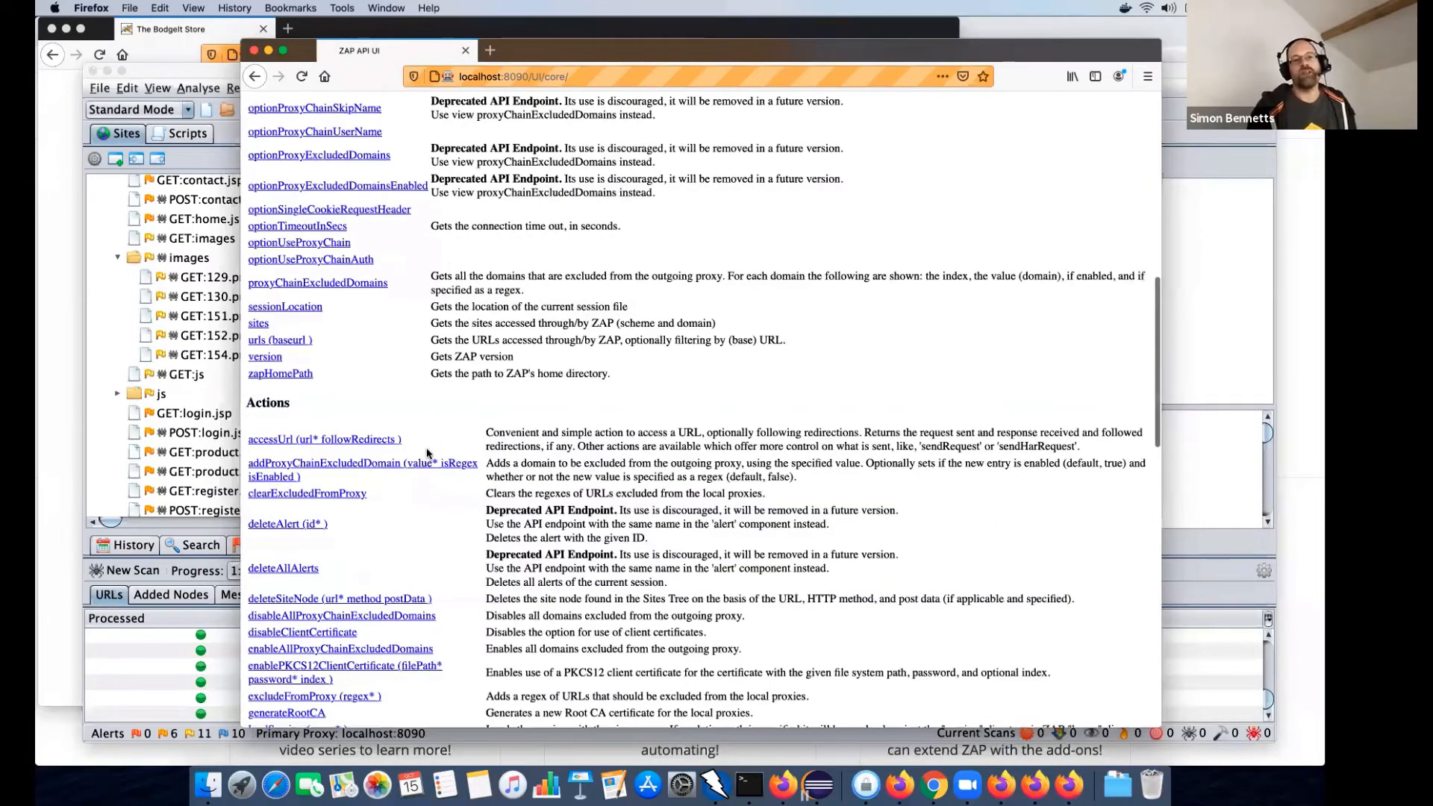
scroll(428, 453, "down", 15)
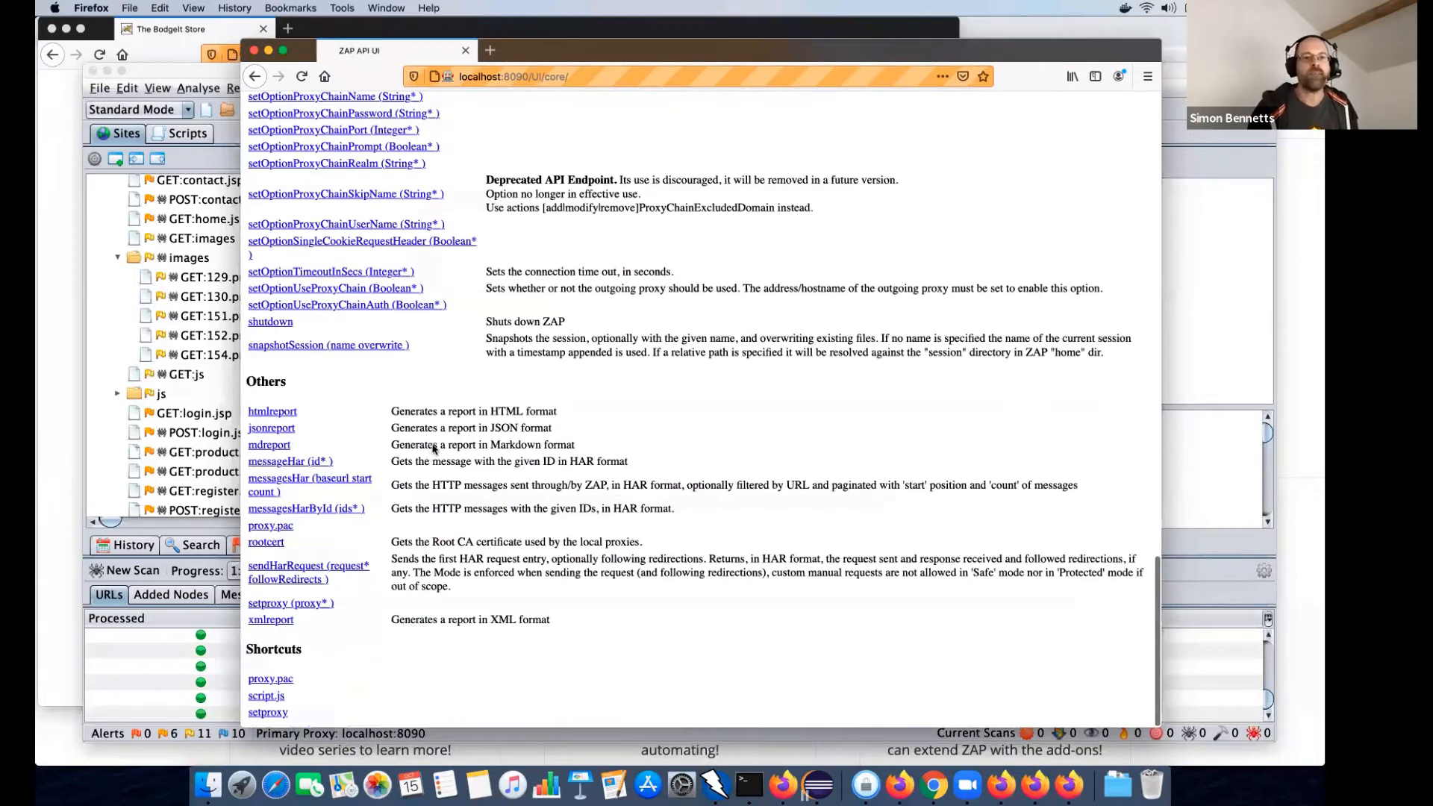
scroll(433, 448, "up", 8)
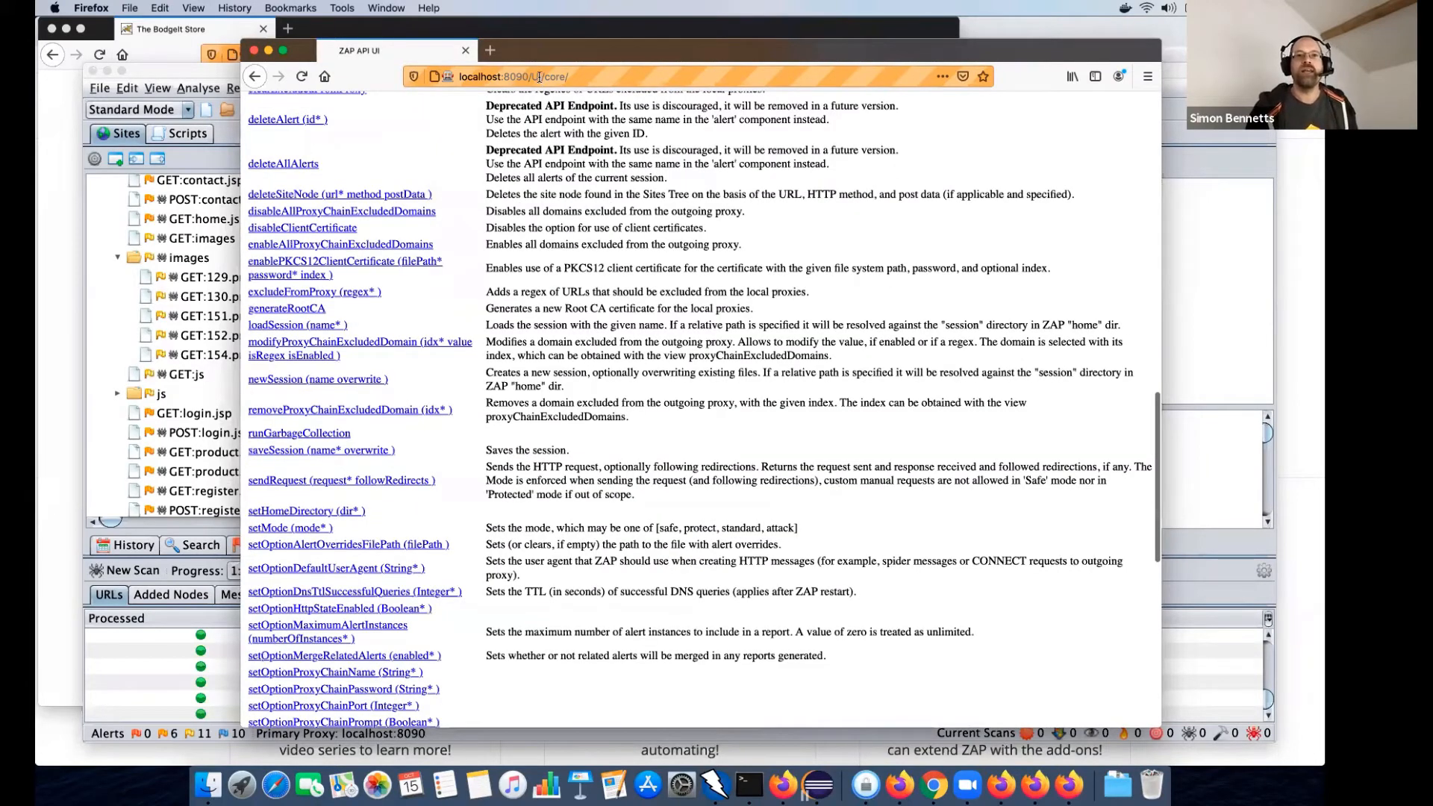
scroll(528, 52, "up", 5)
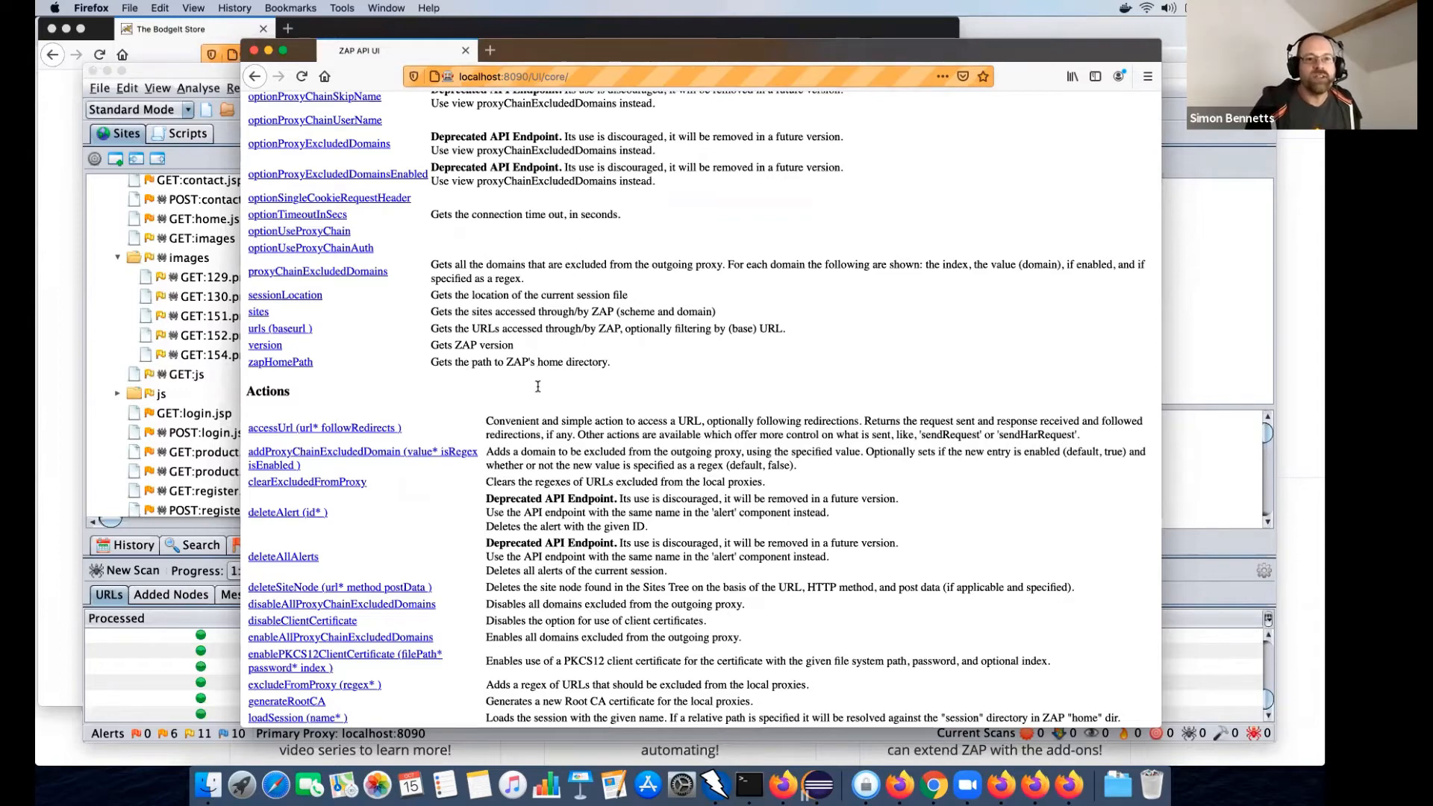
scroll(380, 438, "down", 3)
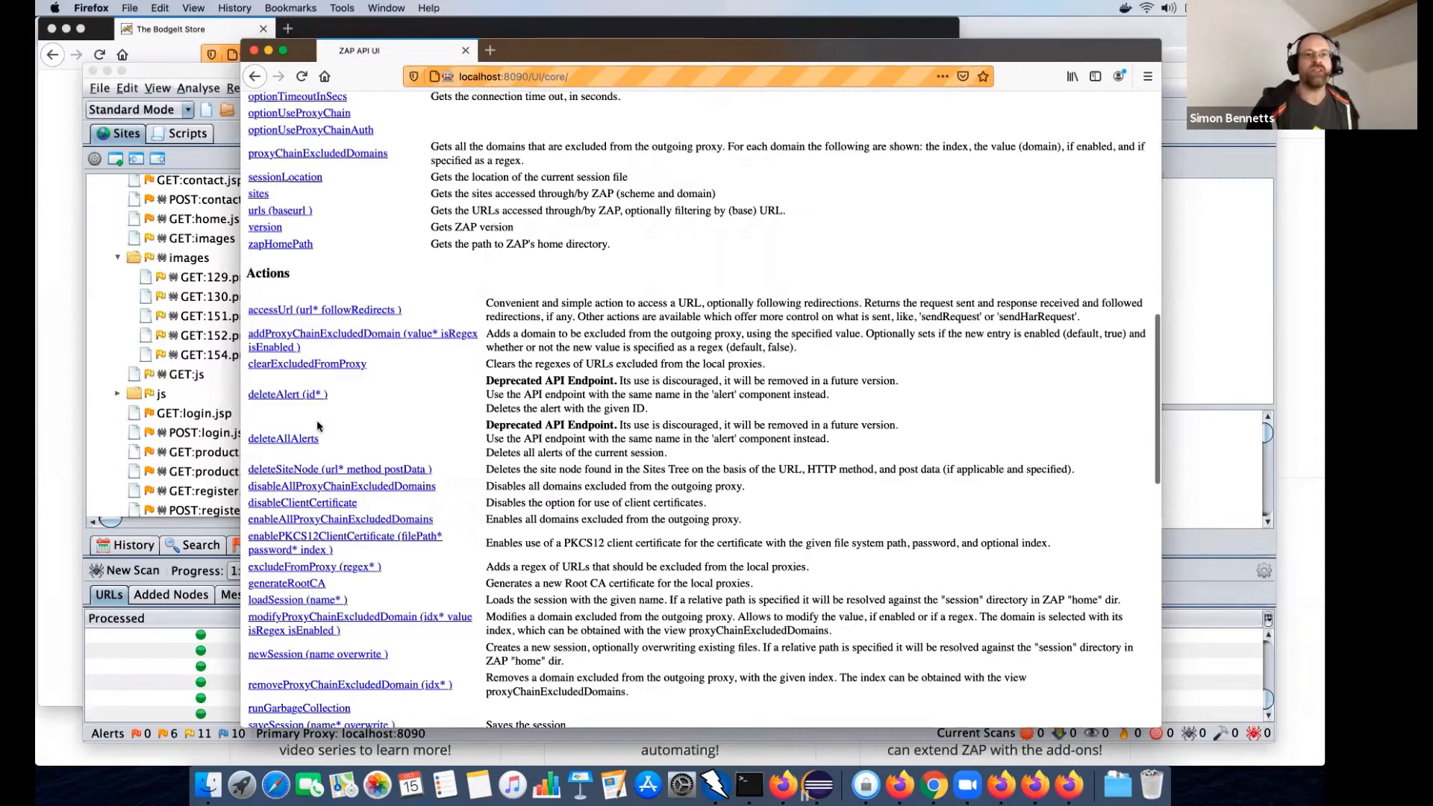
- Run the core newSession action with JSON output, the GET method and blank parameters, and highlight its request URL
scroll(323, 418, "down", 1)
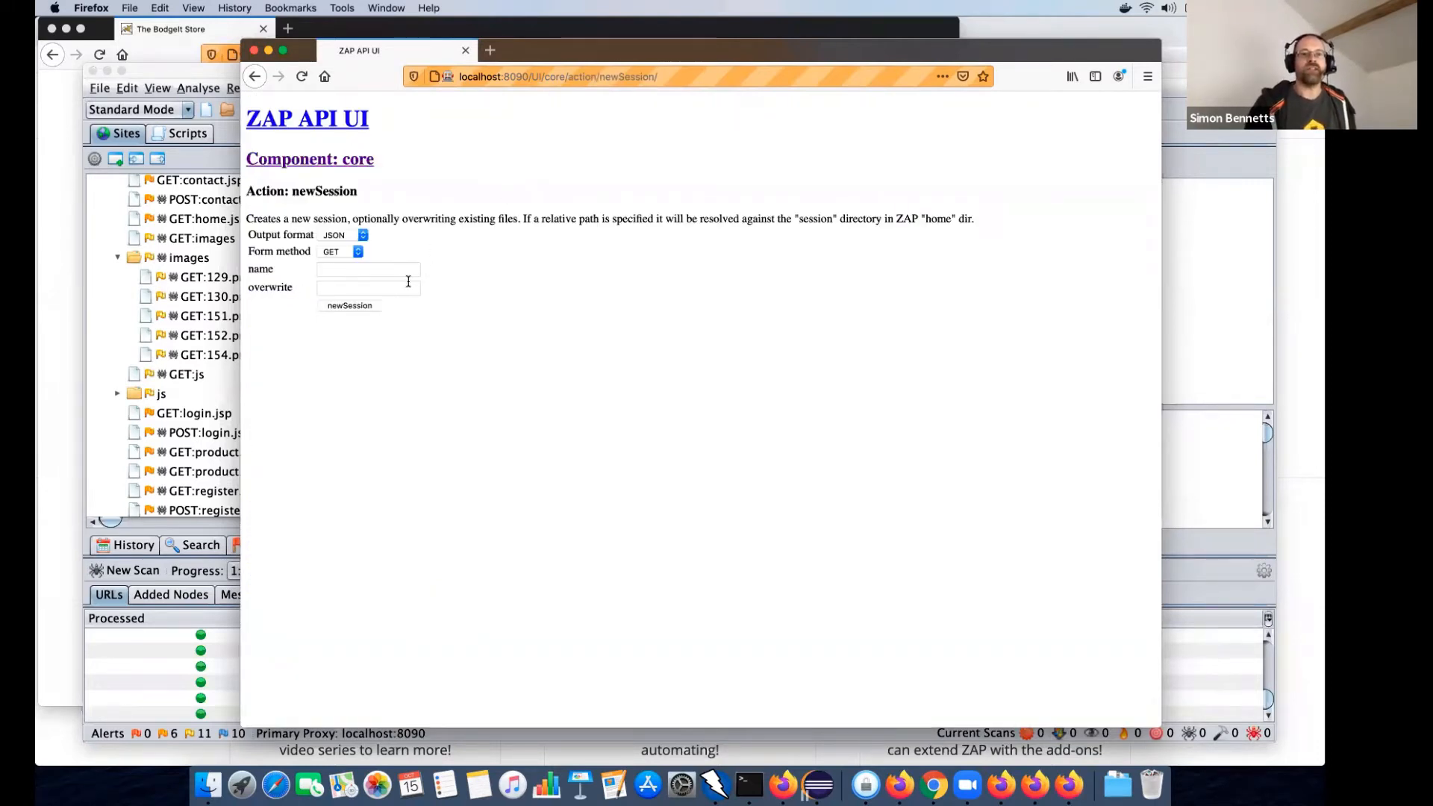
left_click(351, 306)
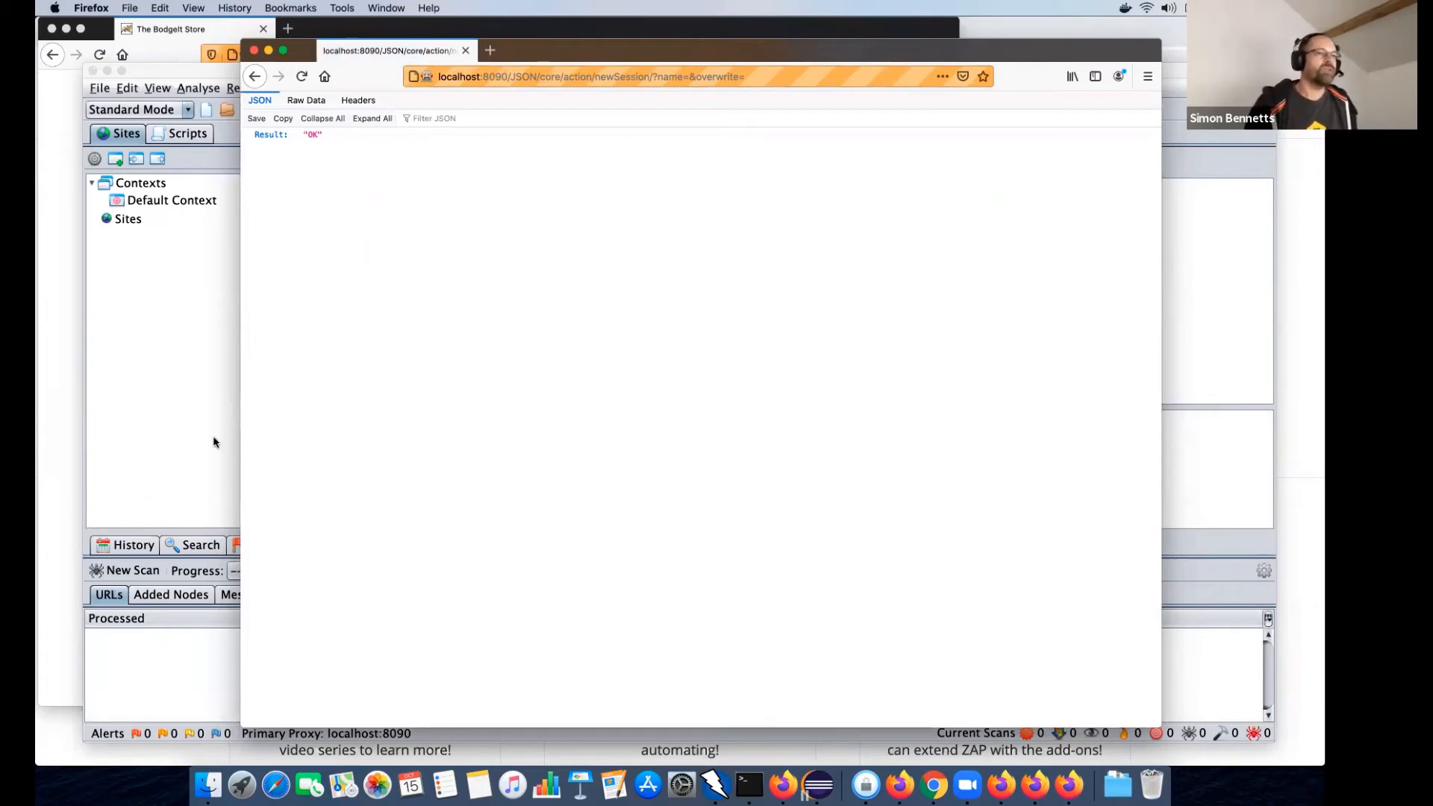
left_click(802, 81)
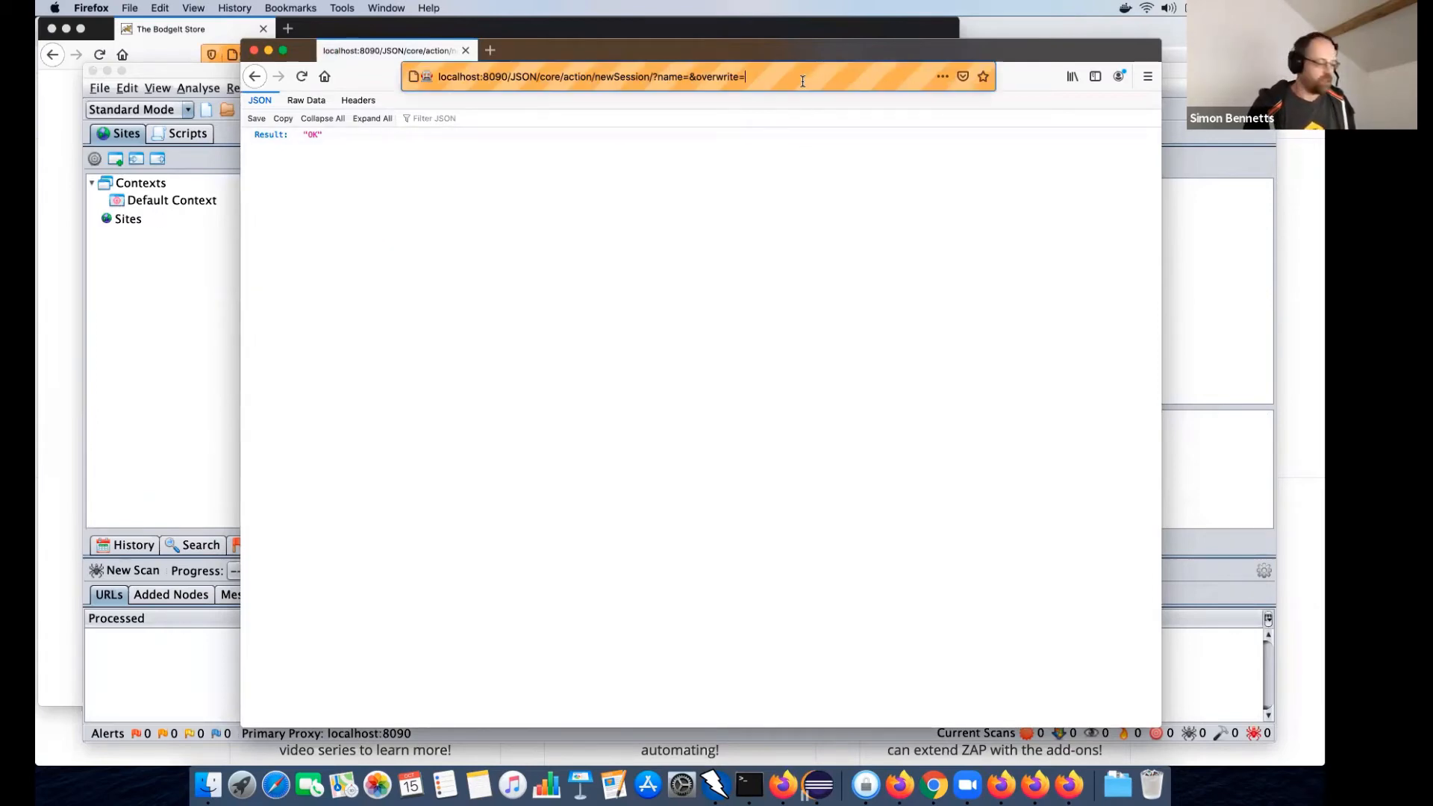
left_click(802, 81)
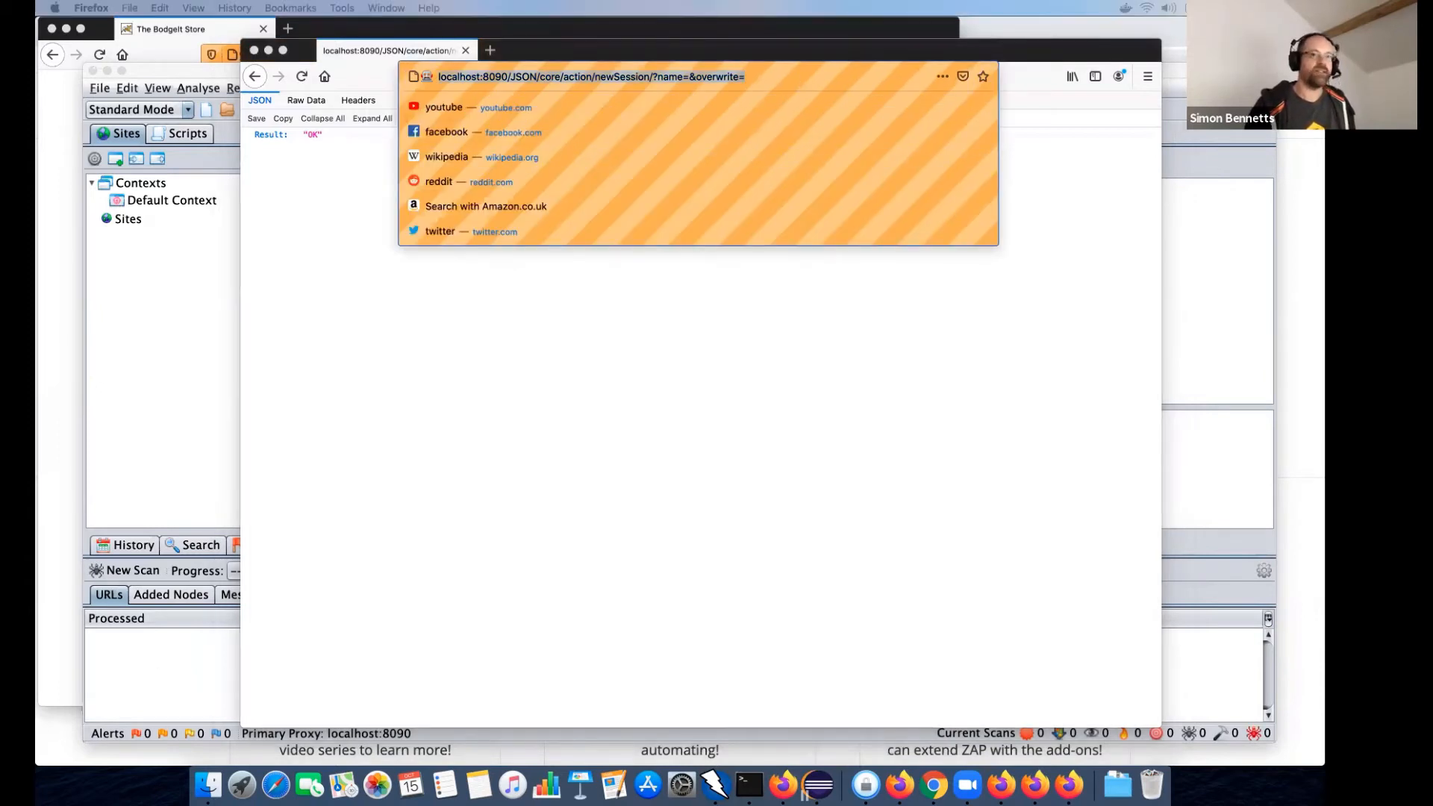
left_click(488, 312)
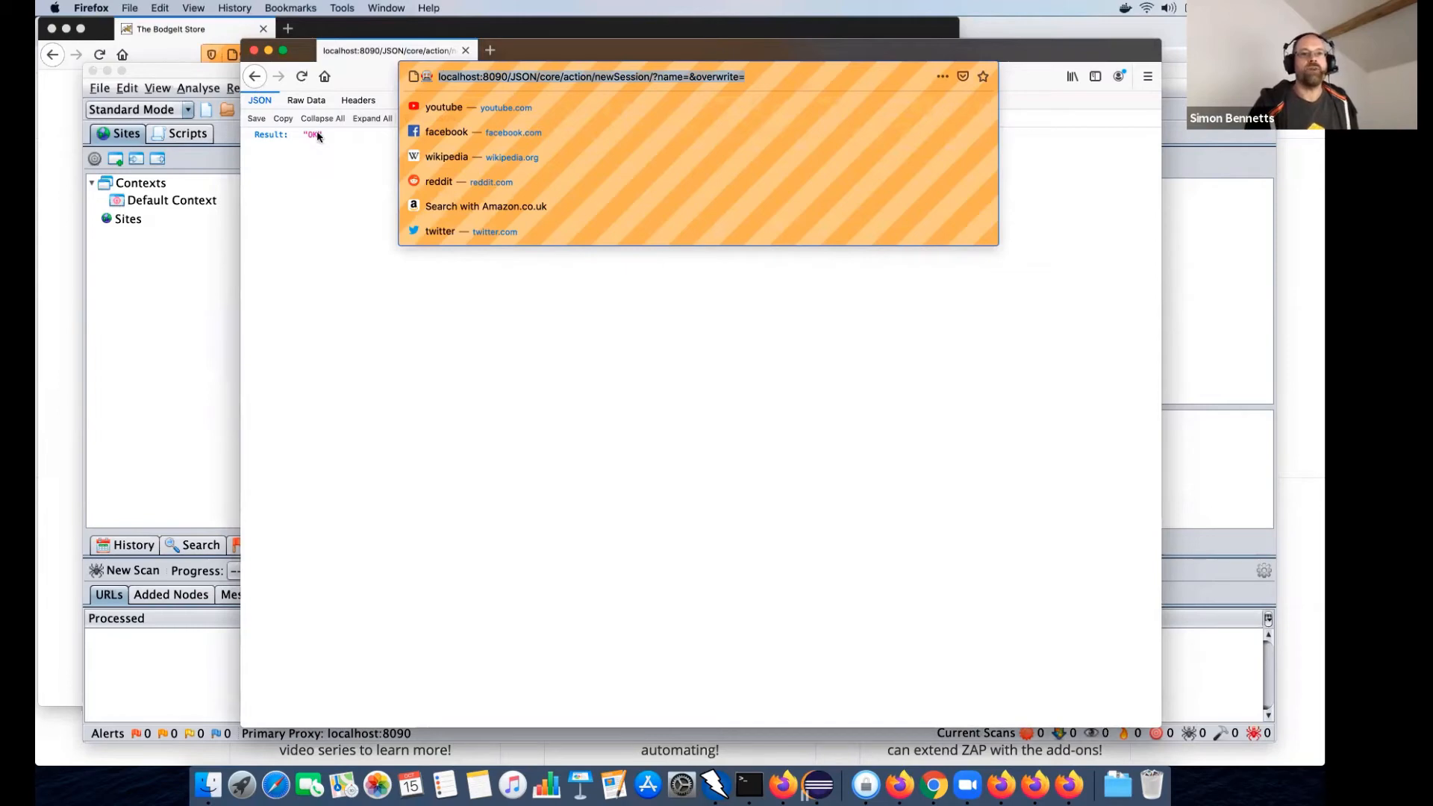
- Go back to the API component list and open the spider component
key("super+[")
key("super+[")
key("super+[")
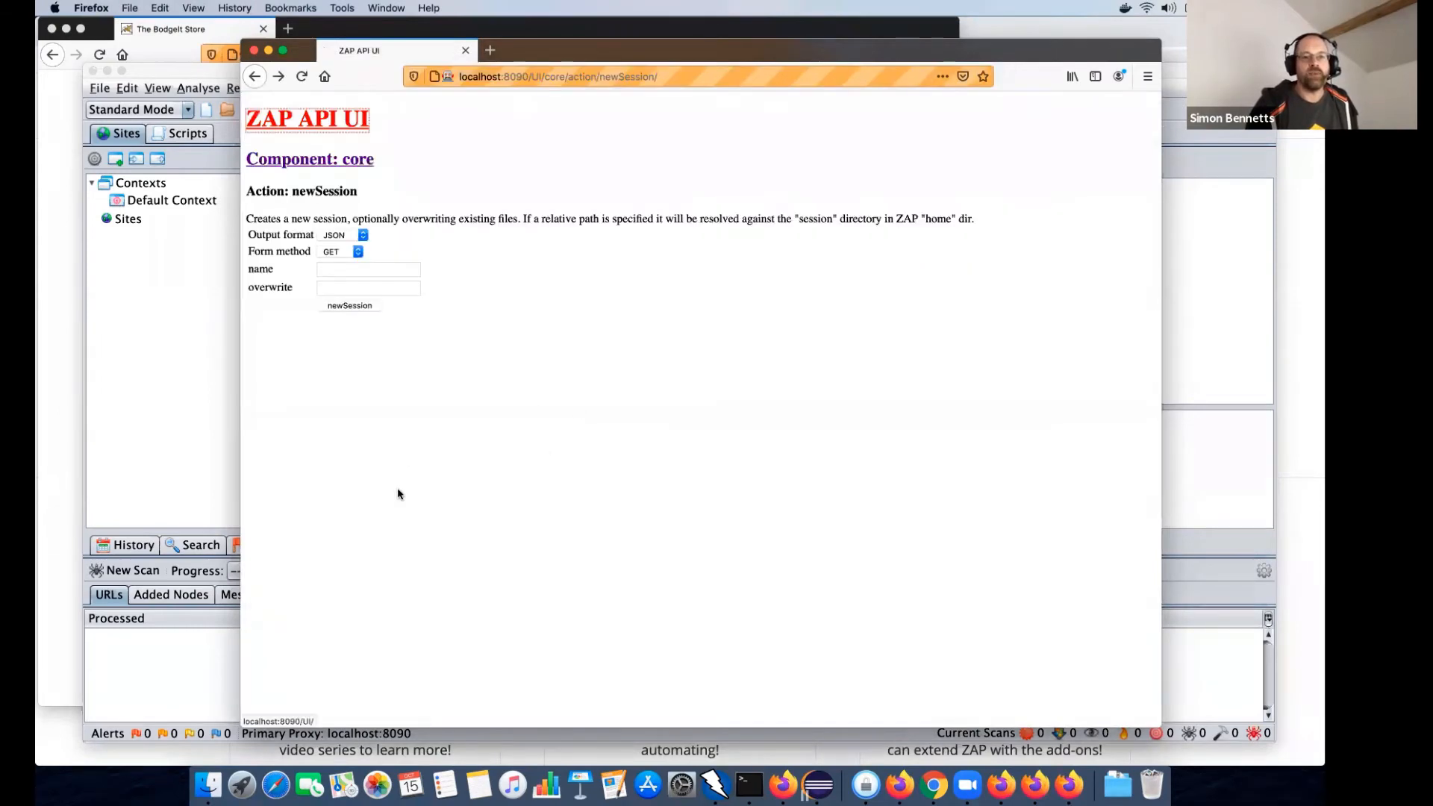
scroll(327, 638, "down", 1)
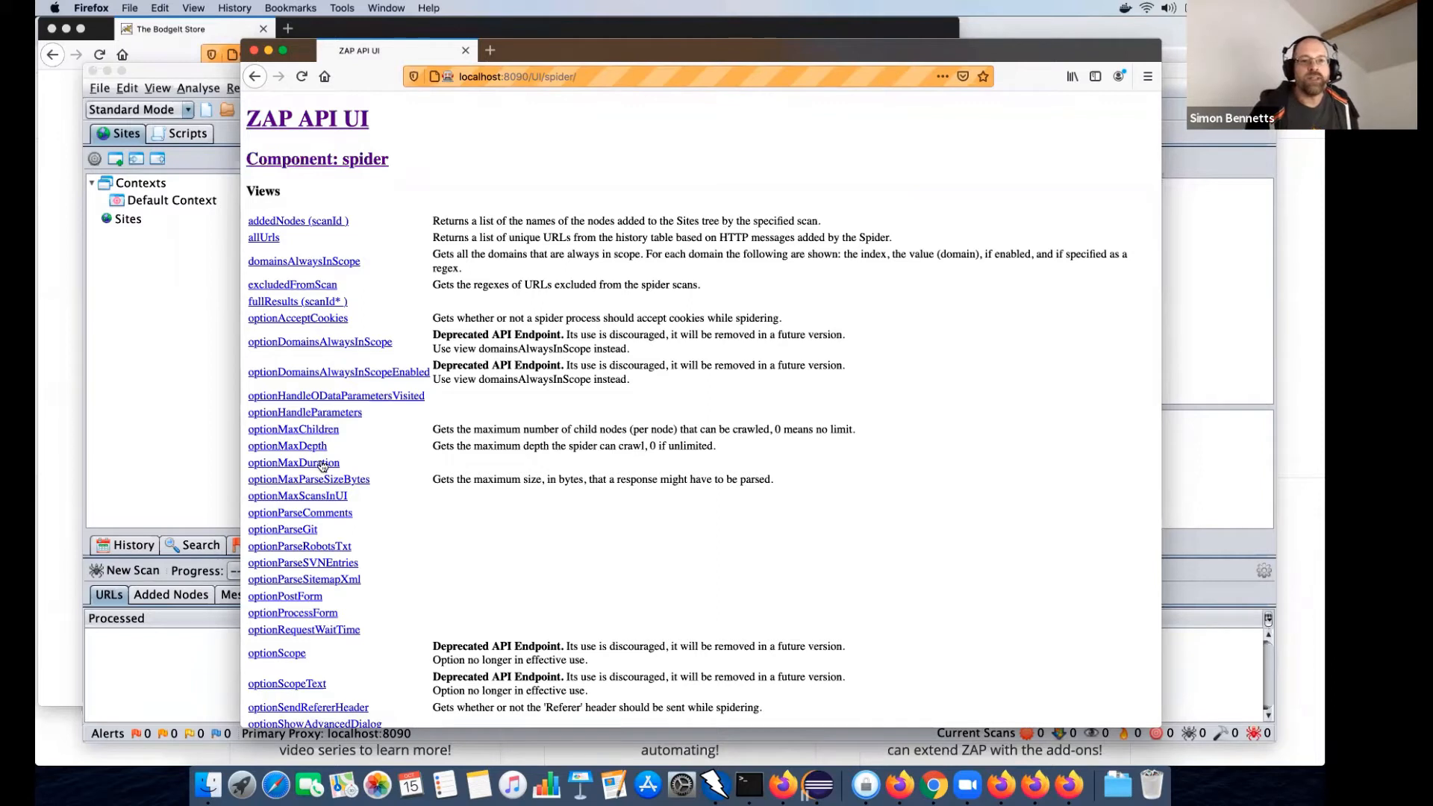
- Query the spider's optionMaxDepth view with JSON output and the GET method, and return to the spider component
left_click(297, 448)
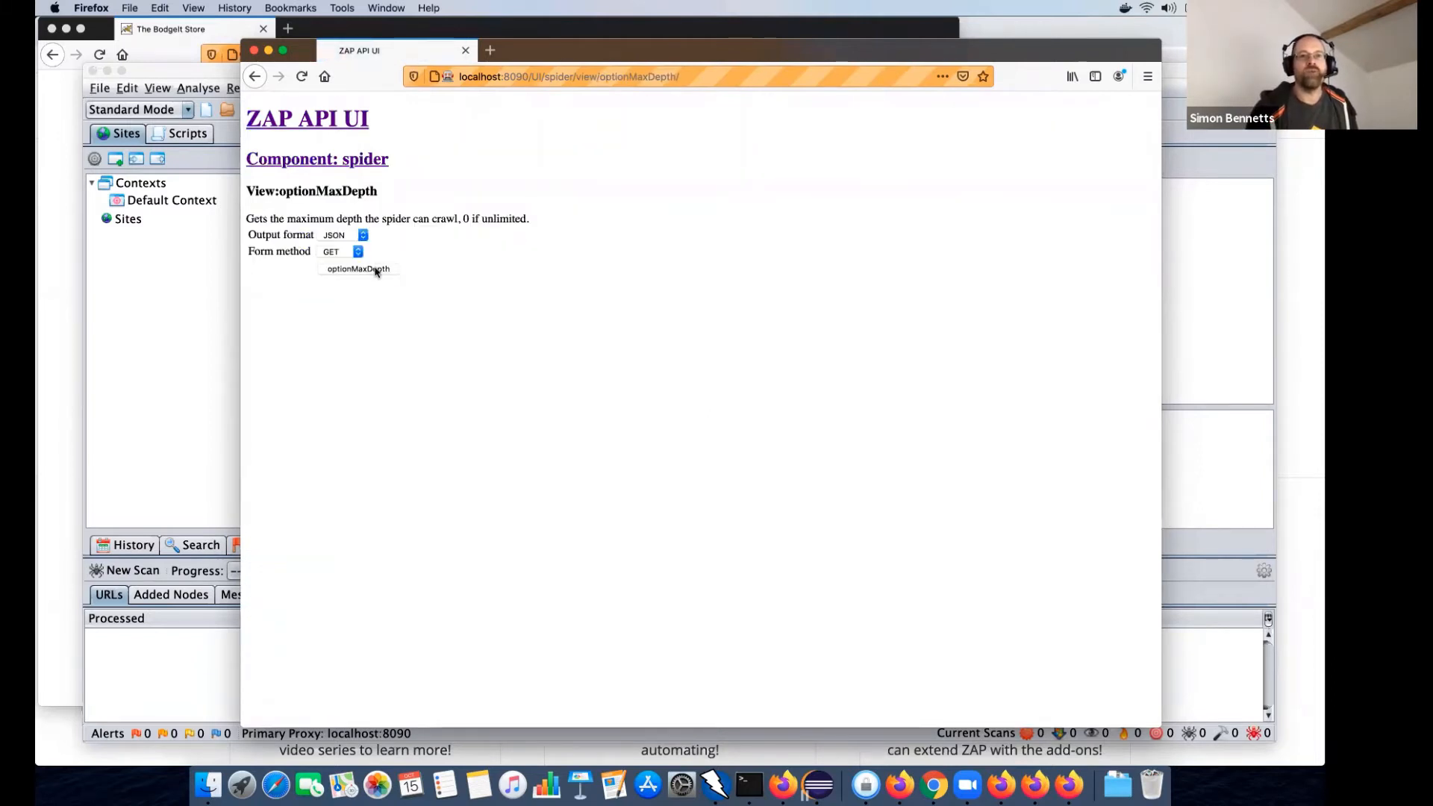
left_click(376, 272)
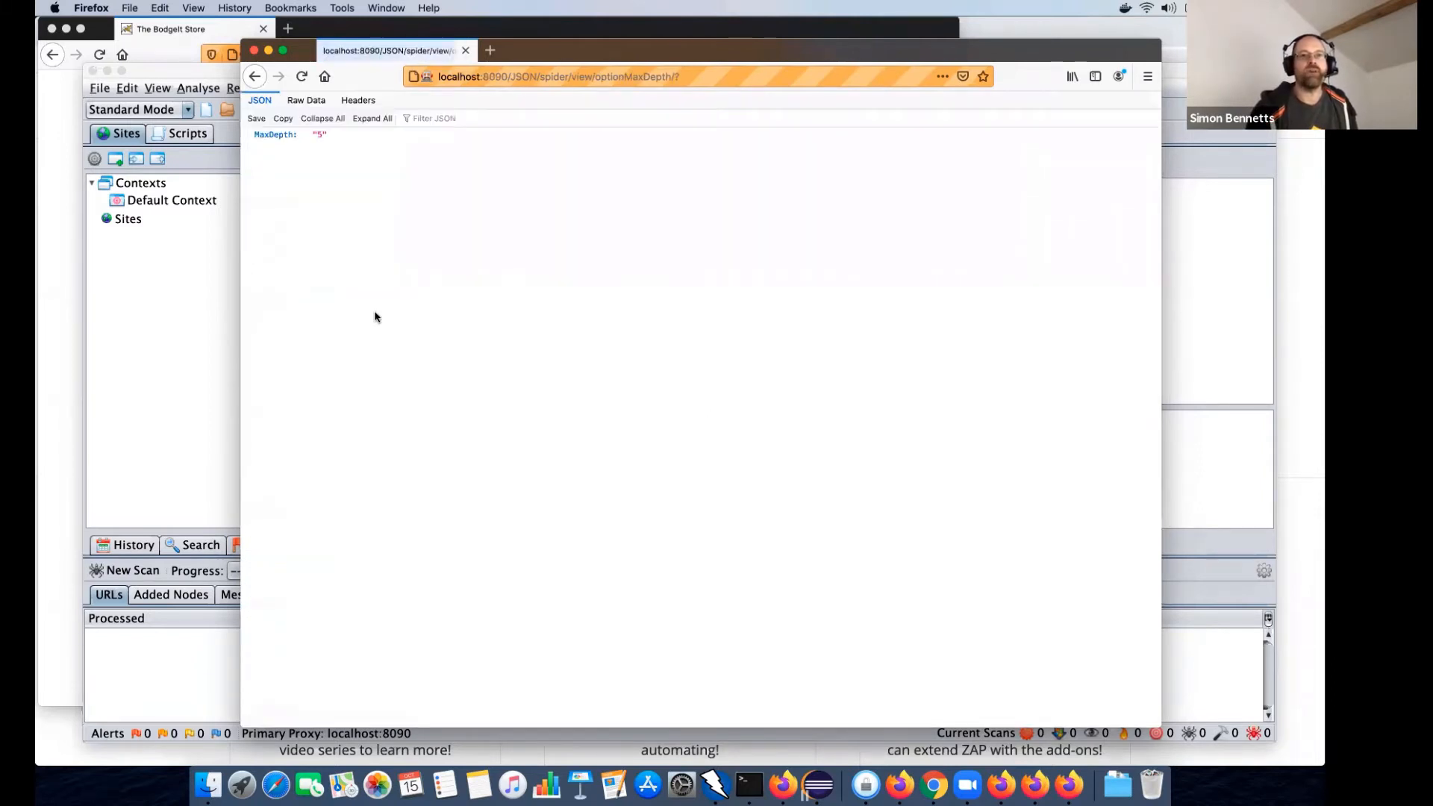
left_click(255, 75)
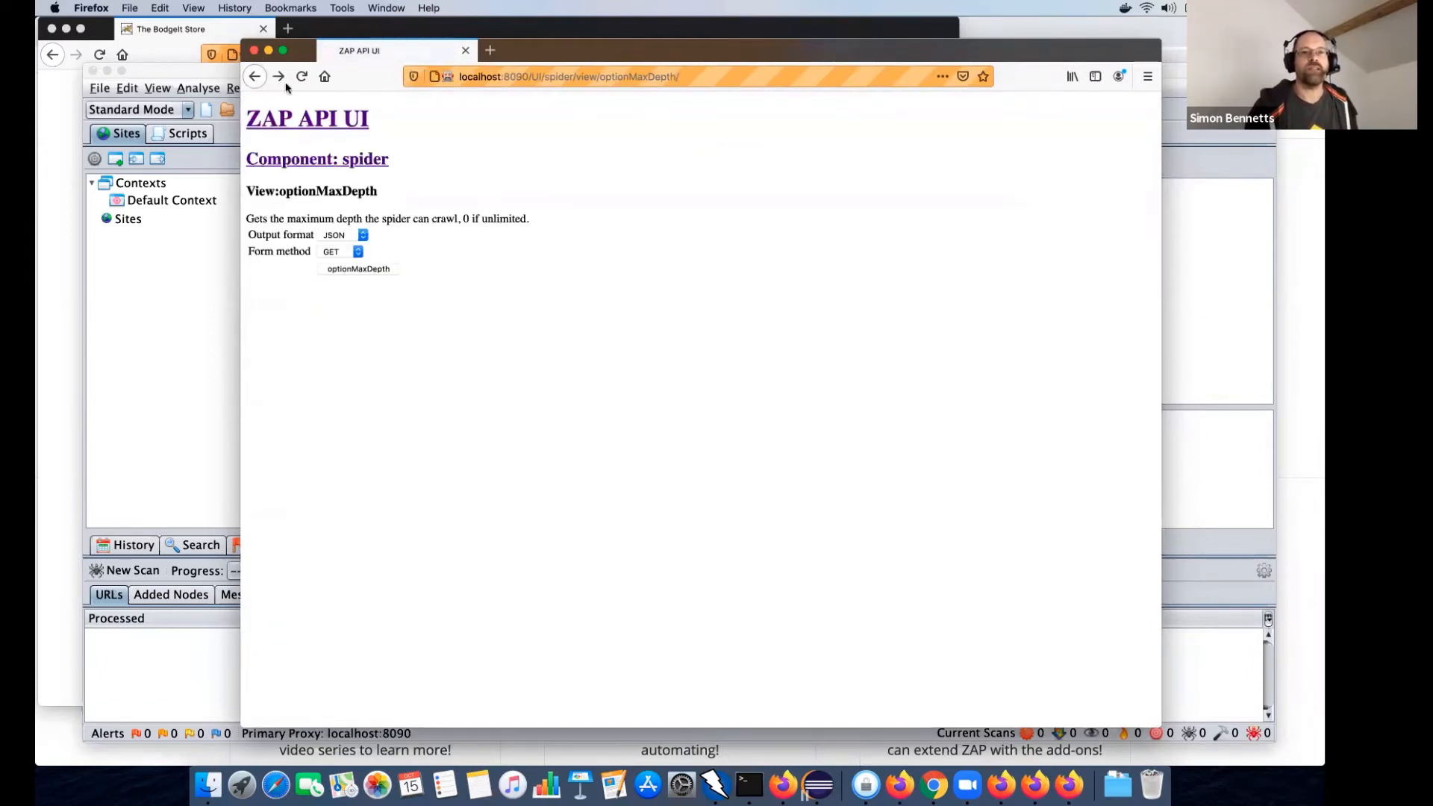
left_click(255, 76)
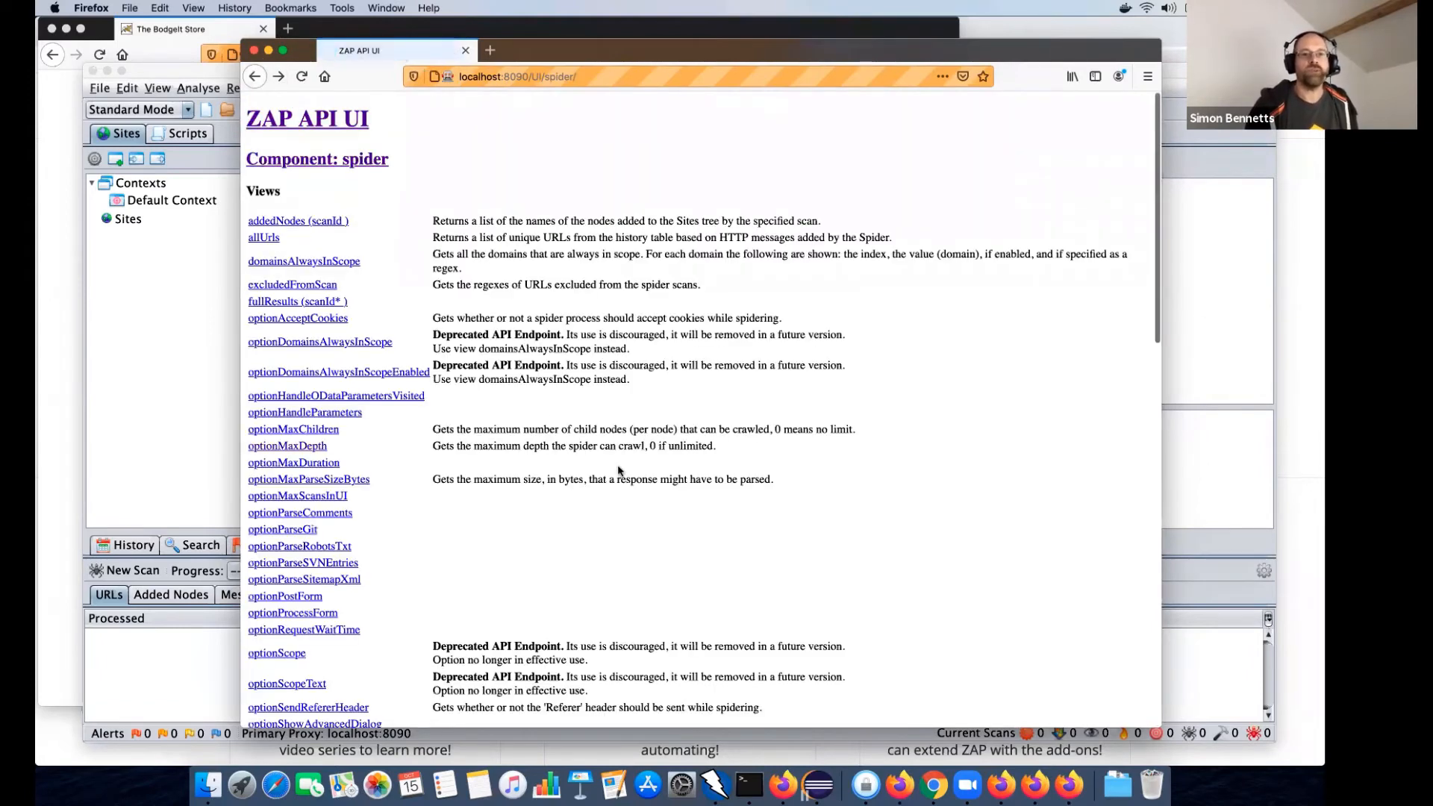
scroll(617, 470, "down", 7)
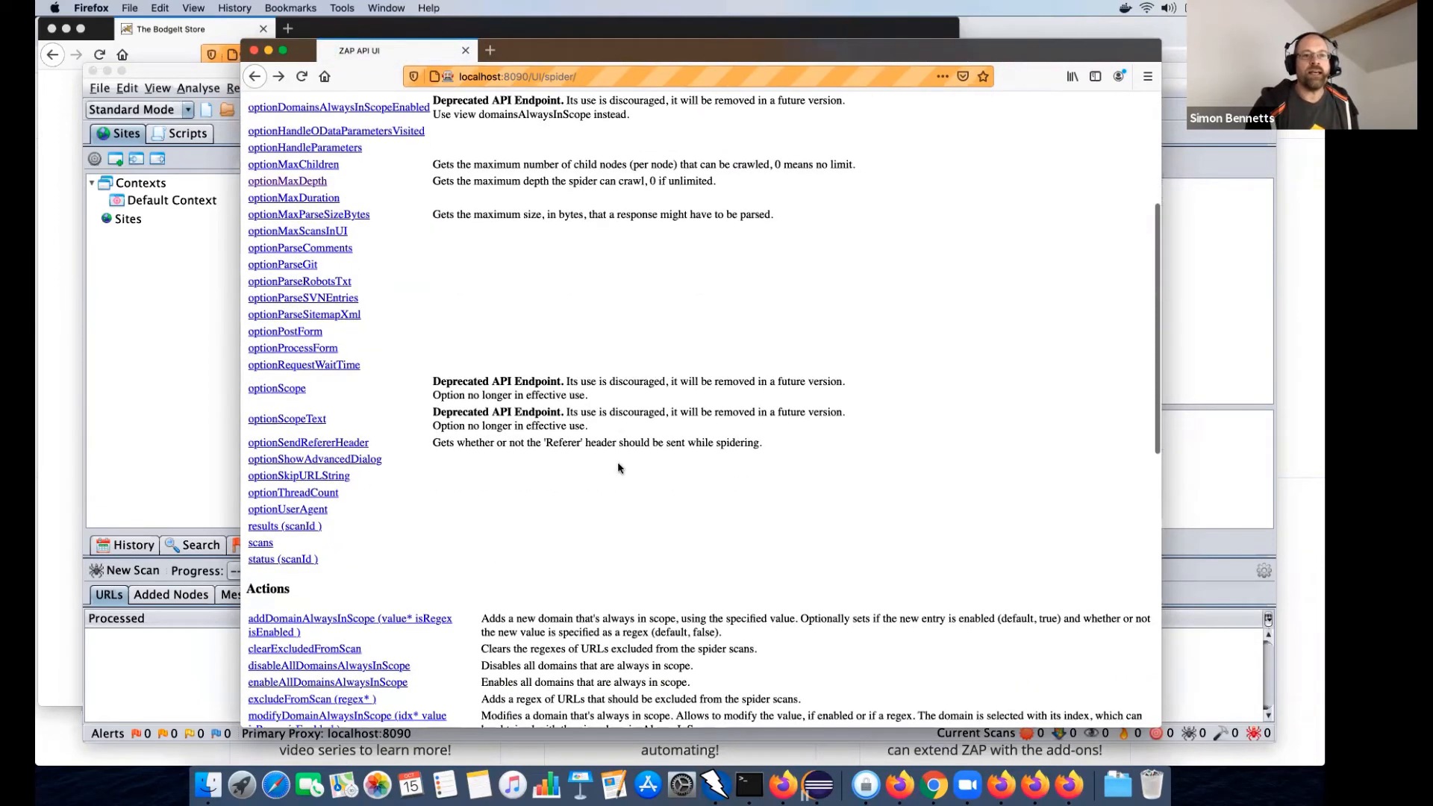
scroll(612, 465, "down", 1)
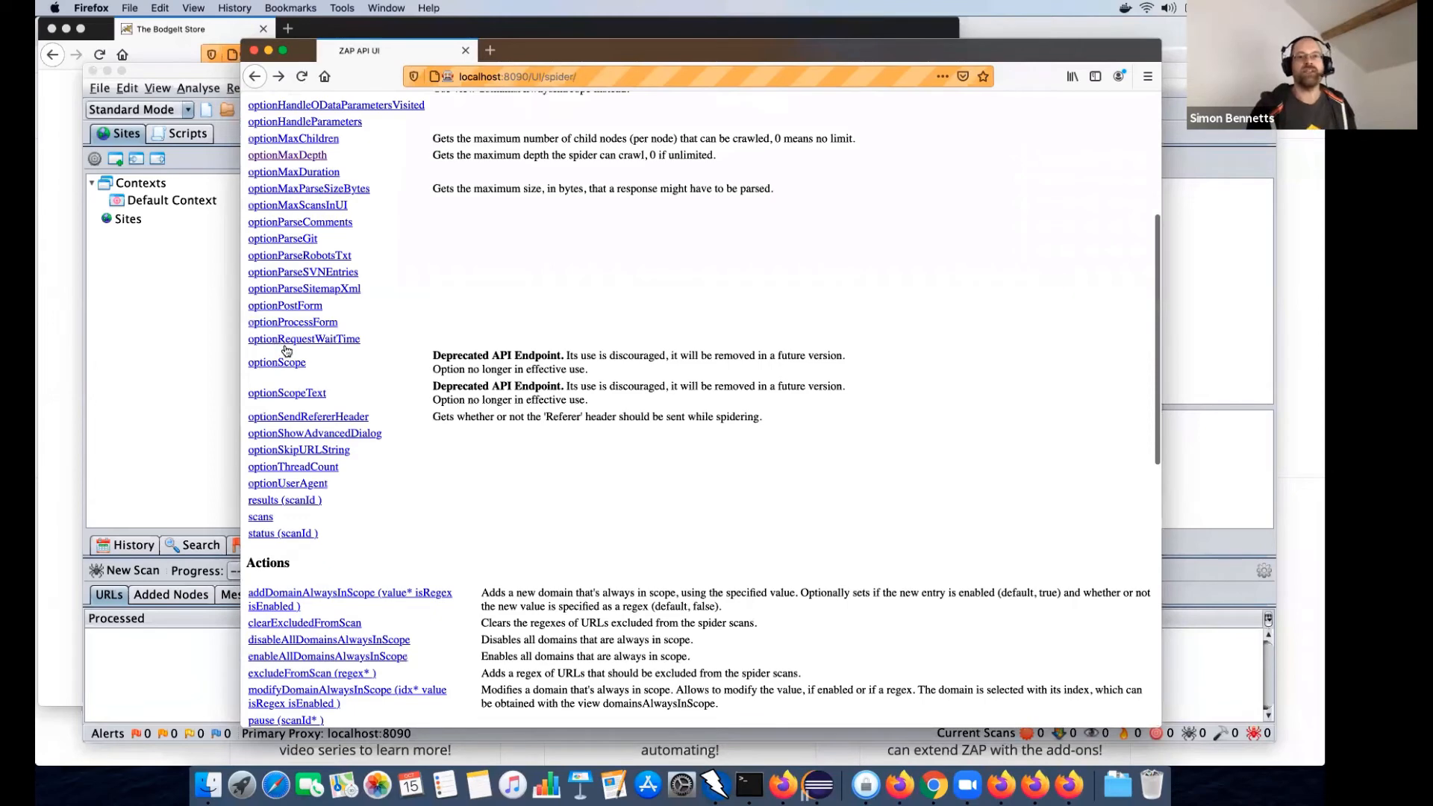
scroll(284, 352, "down", 8)
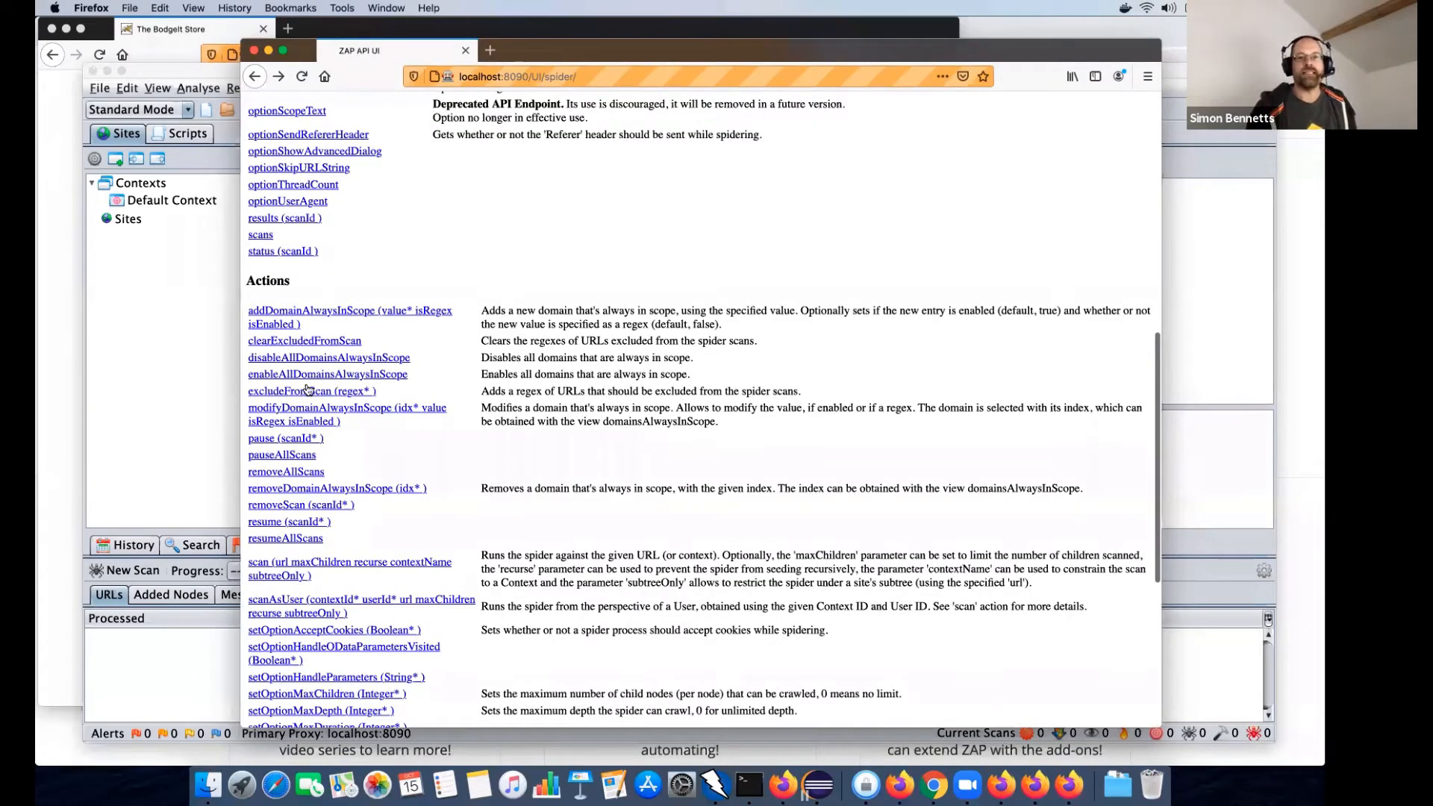
scroll(410, 390, "down", 6)
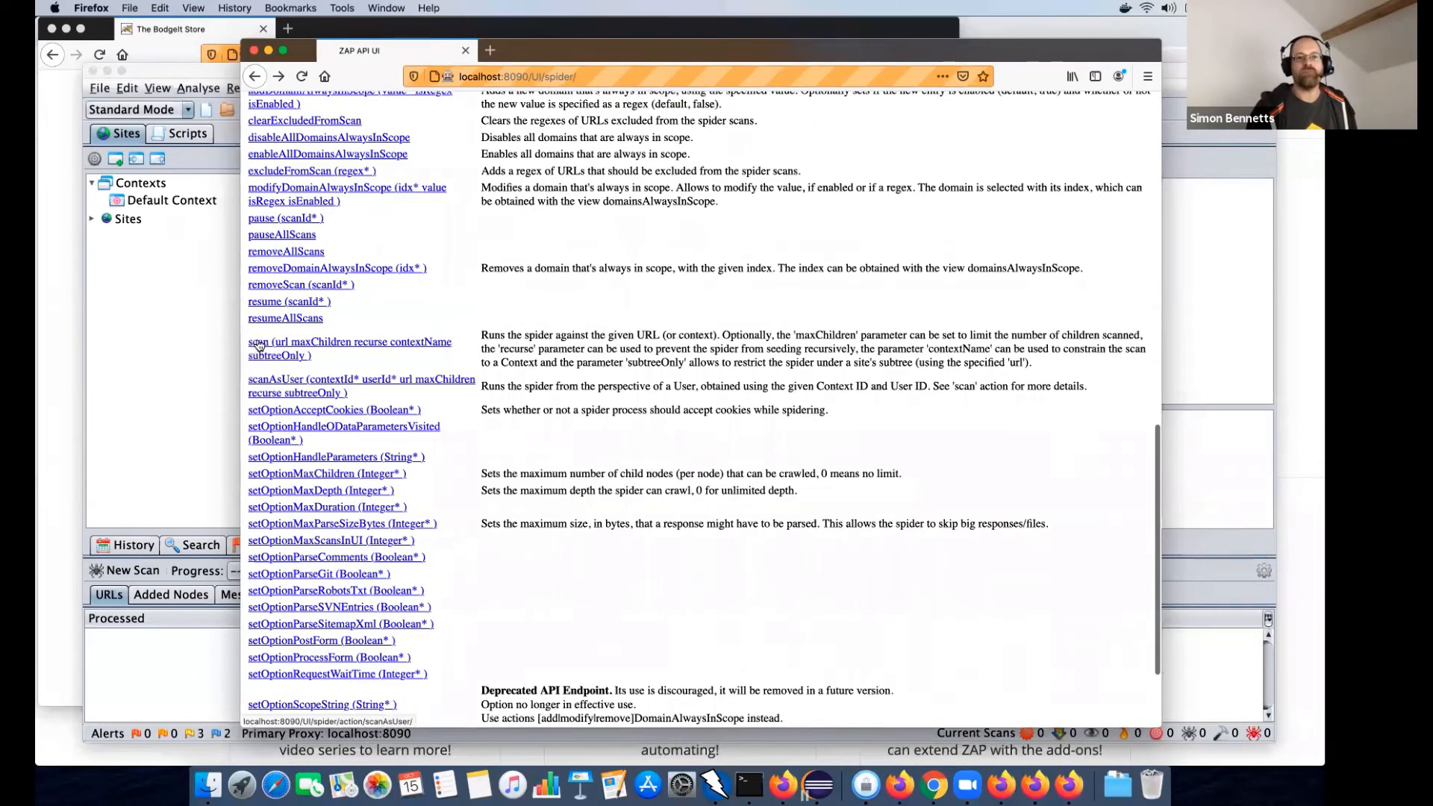
left_click(345, 347)
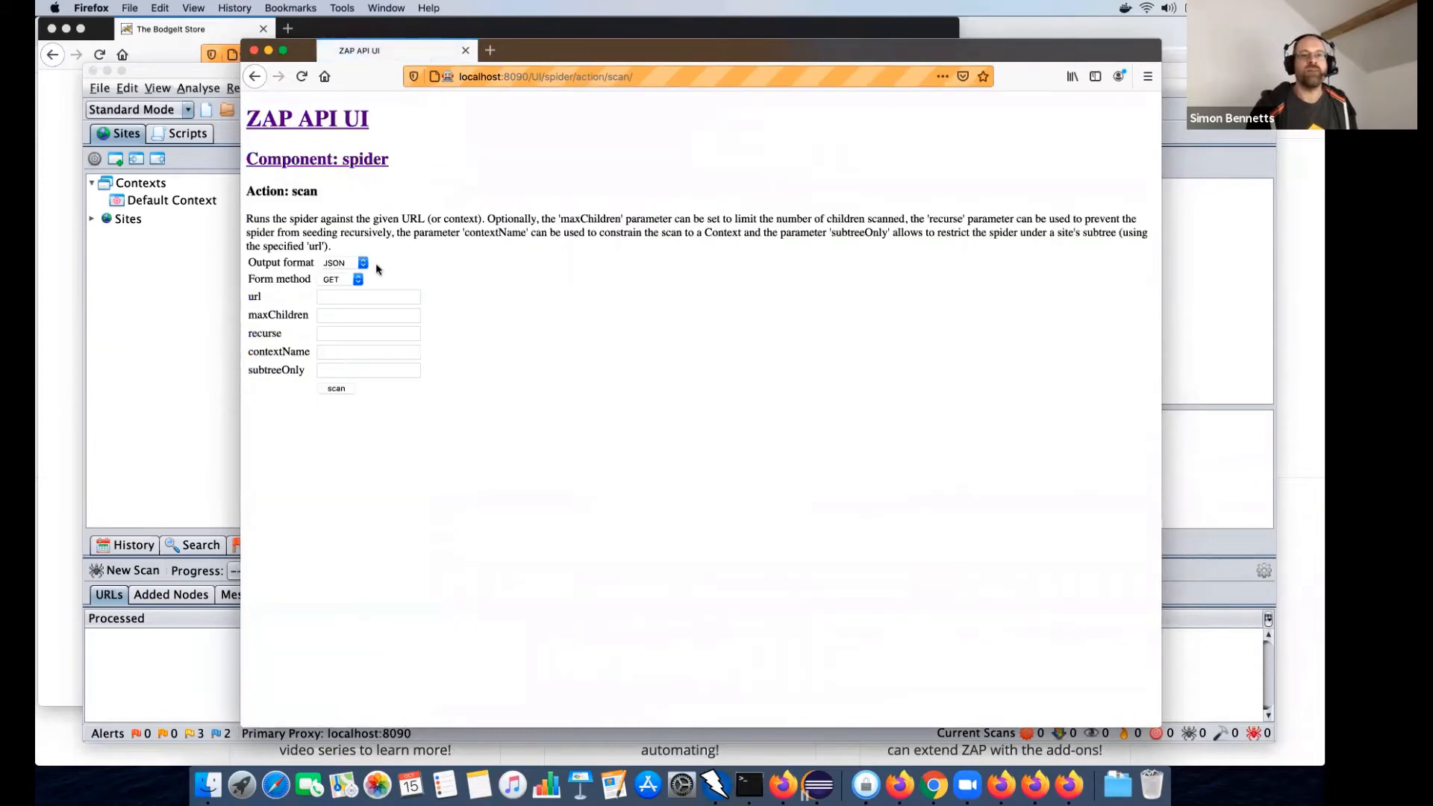
left_click(358, 299)
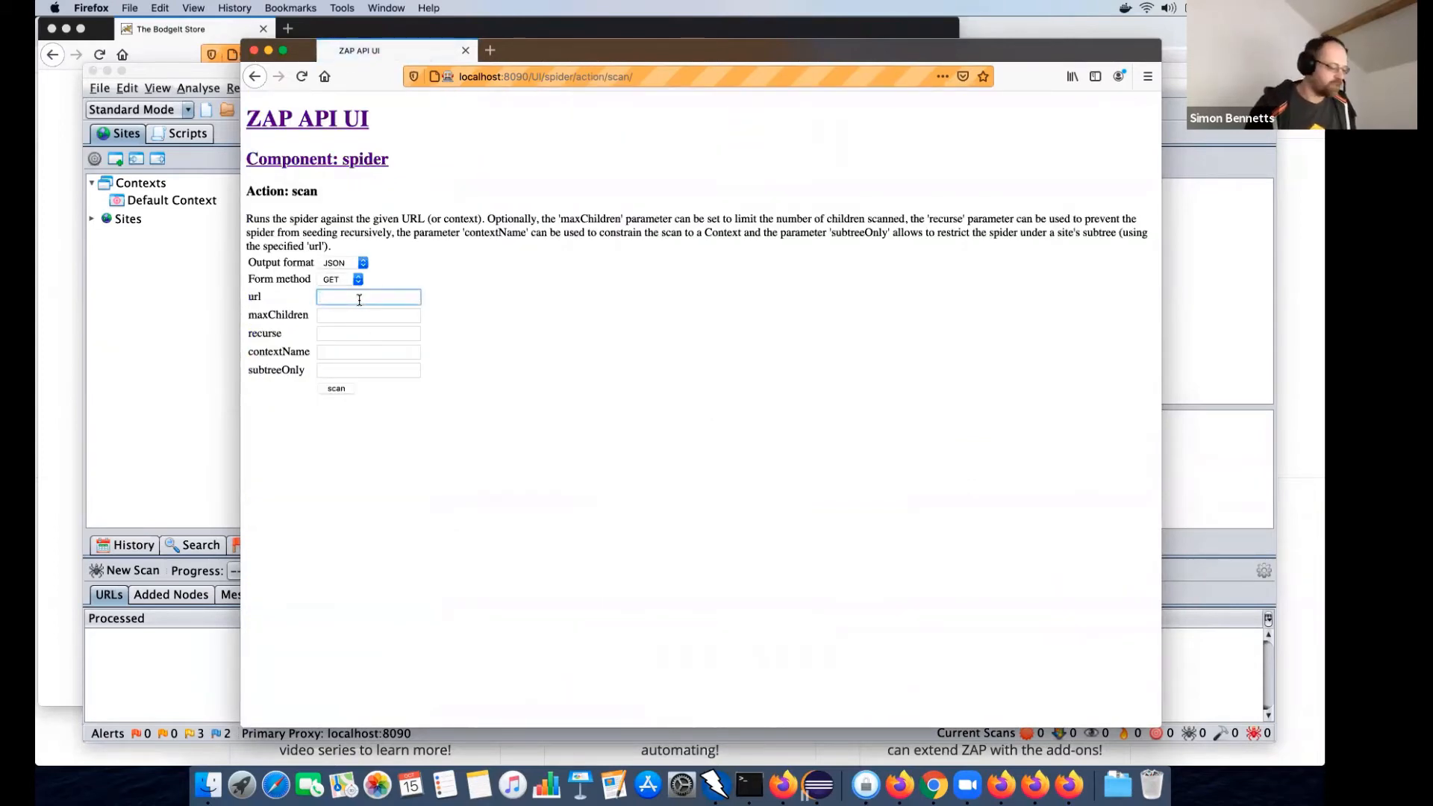
type("http://localhost:8080/bodgeit")
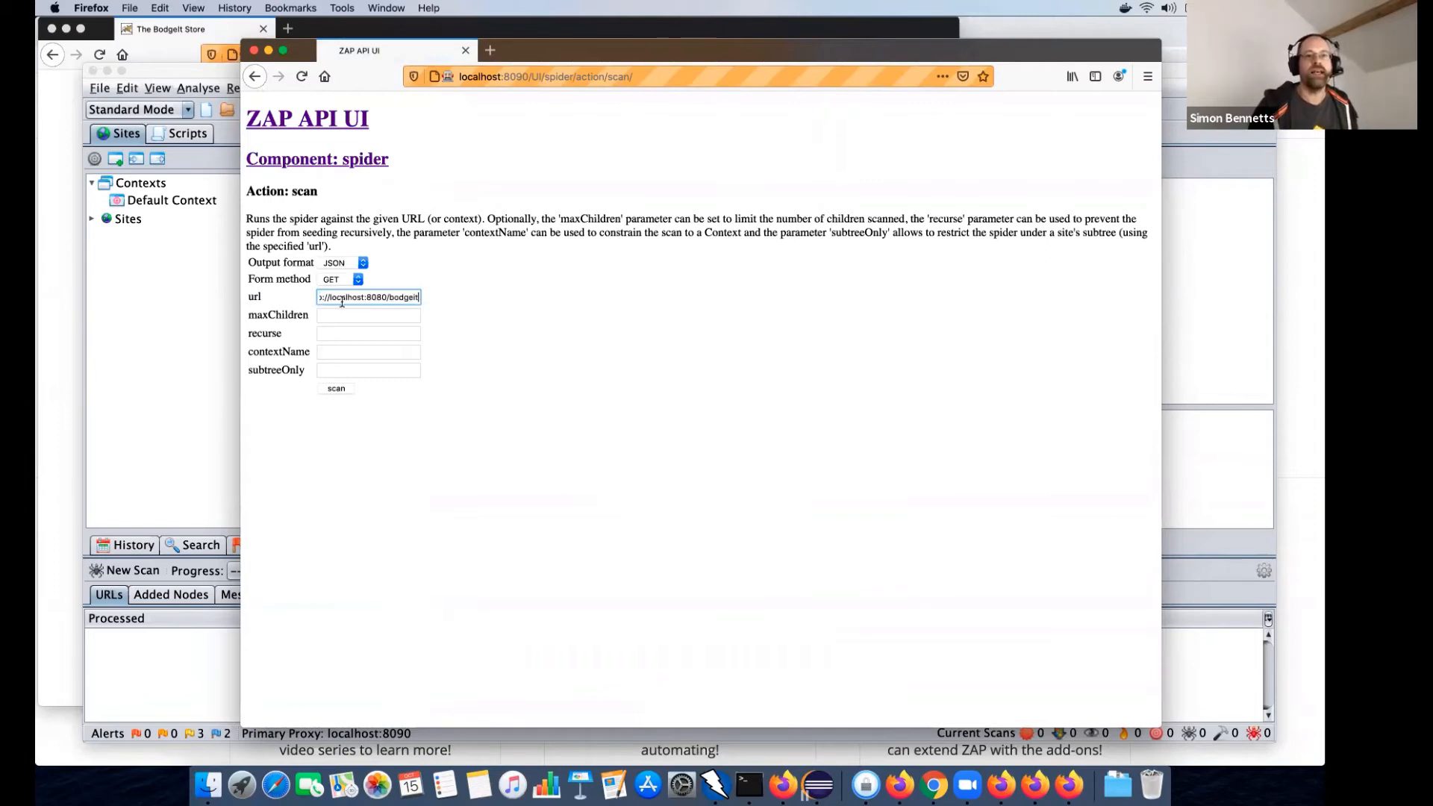
left_click(340, 390)
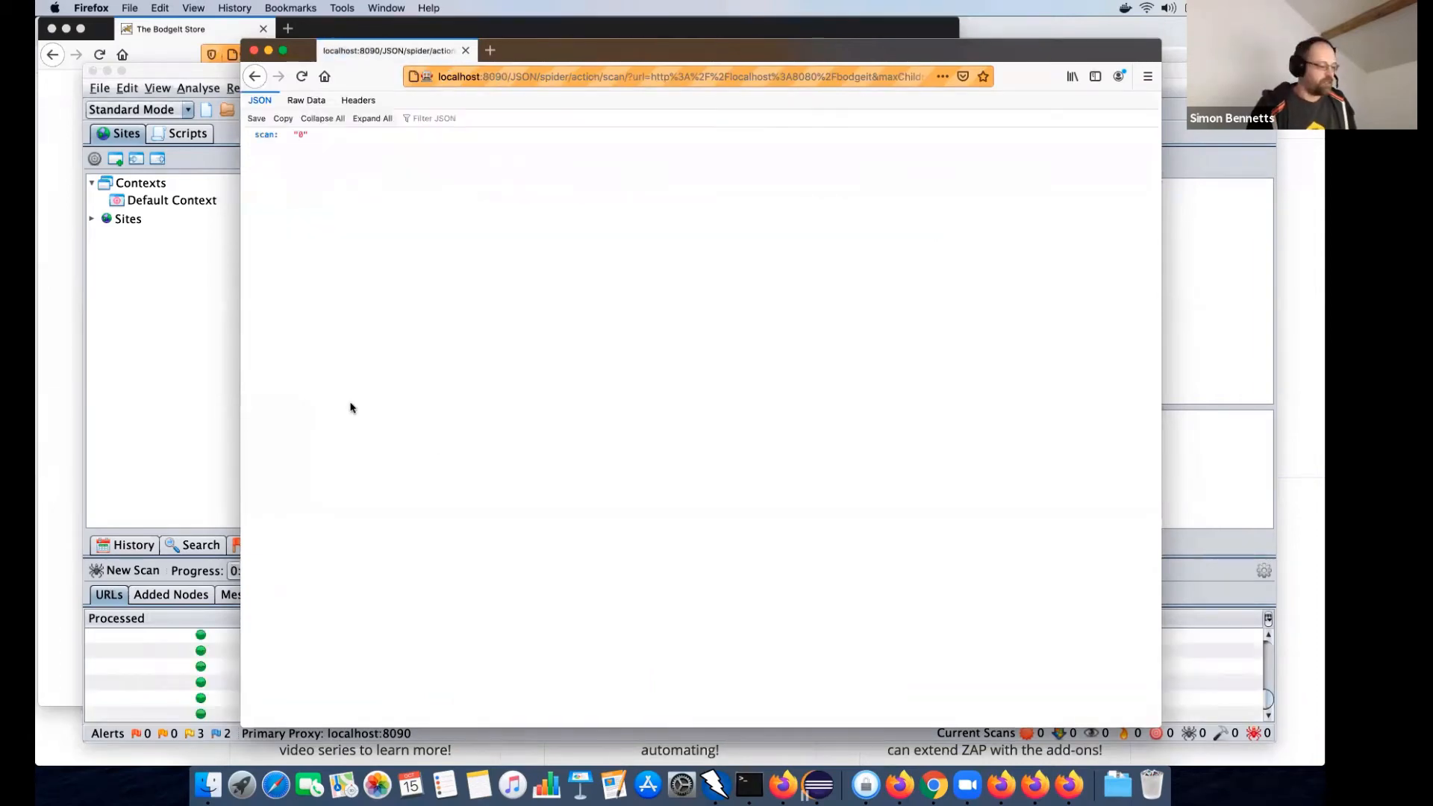
key("super+Tab")
left_click(353, 407)
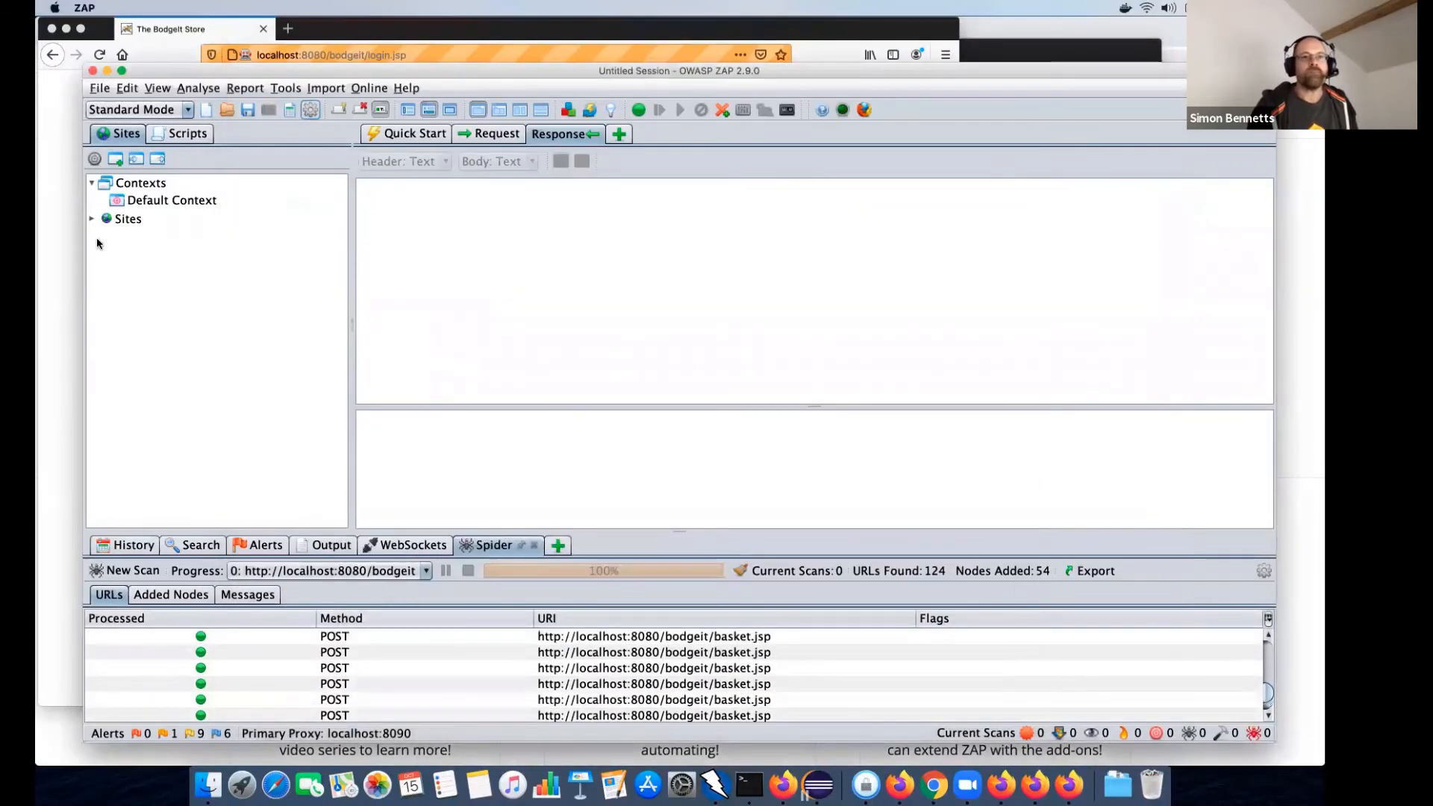
left_click(94, 219)
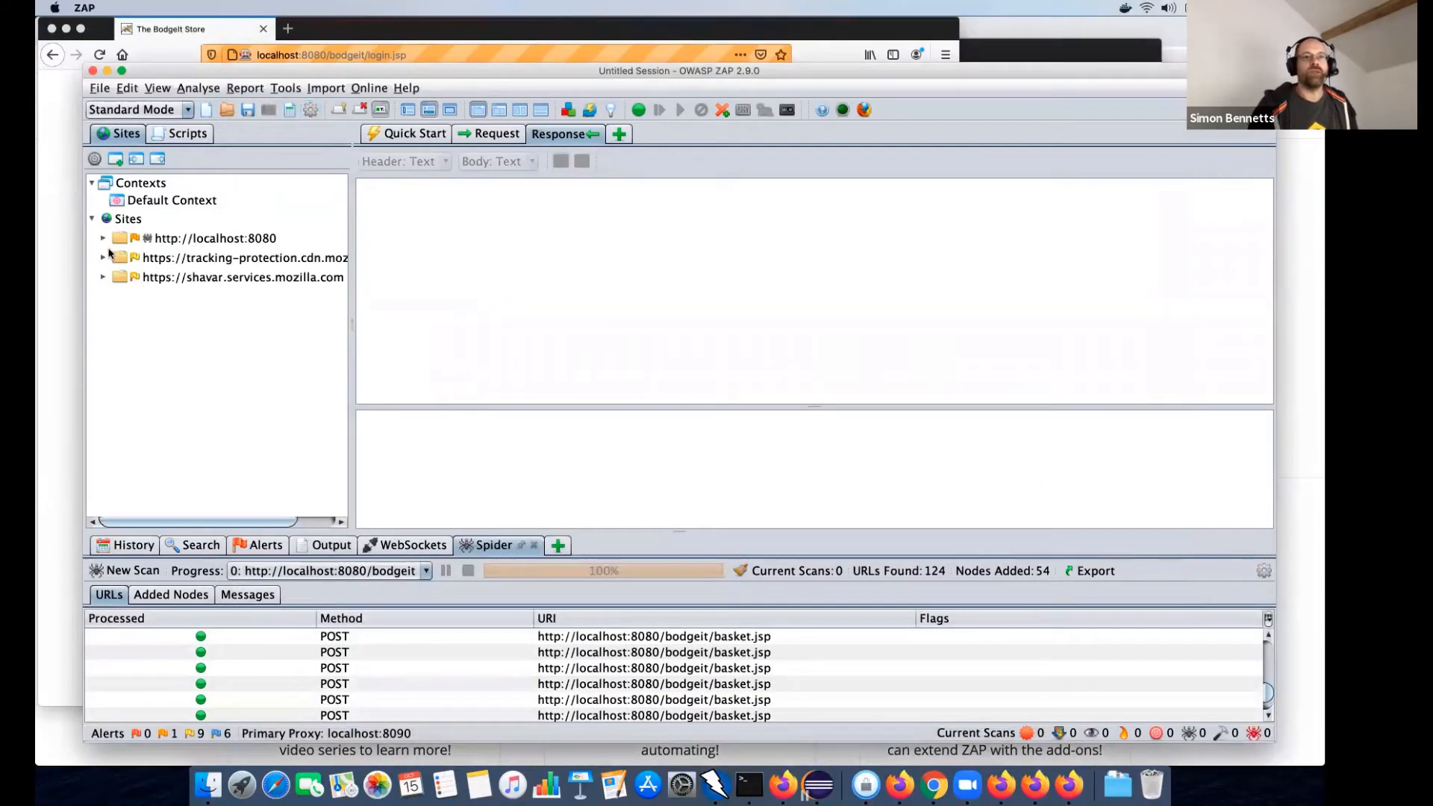
left_click(103, 239)
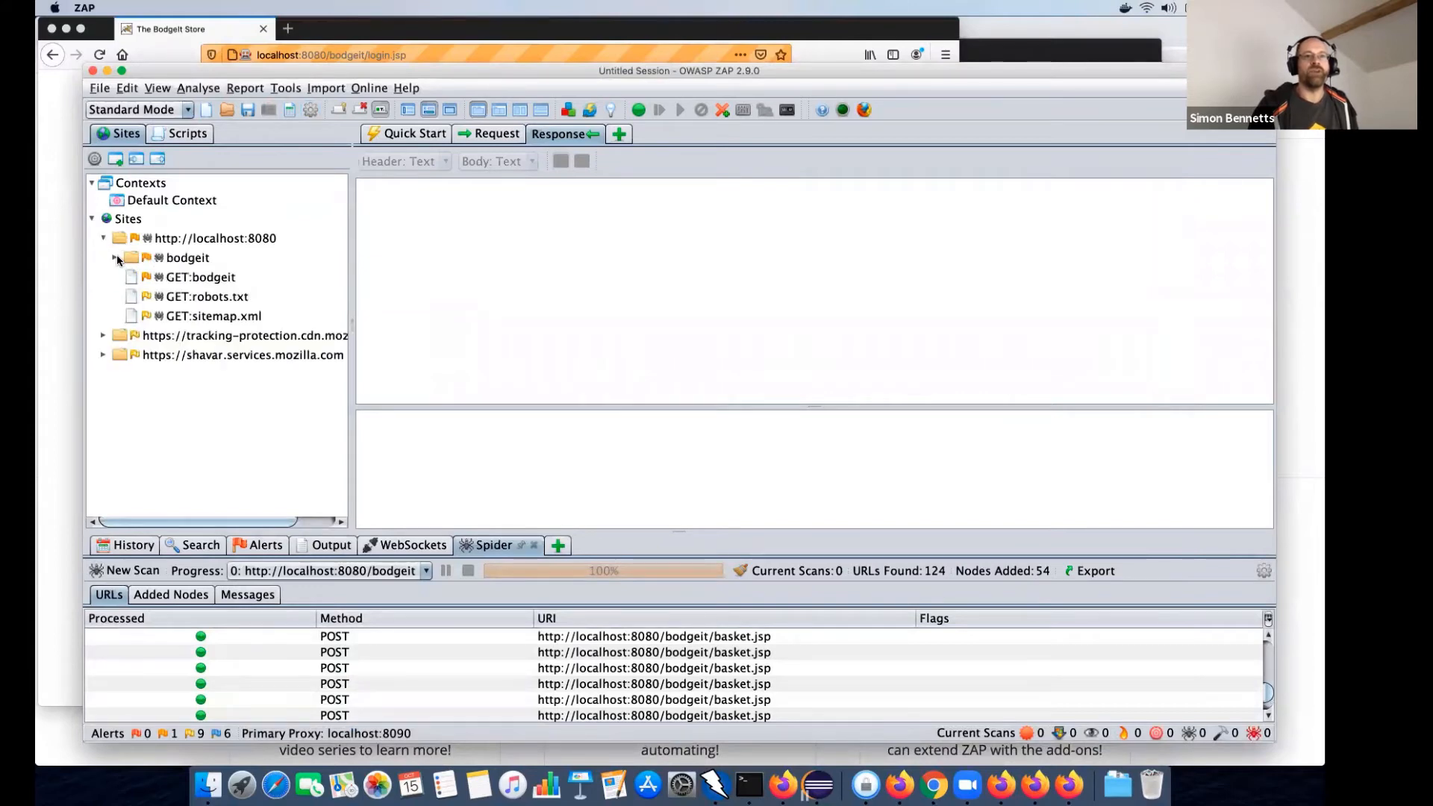
left_click(115, 257)
- Switch back to the Firefox scan response and highlight the full spider scan request URL
key("super+Tab")
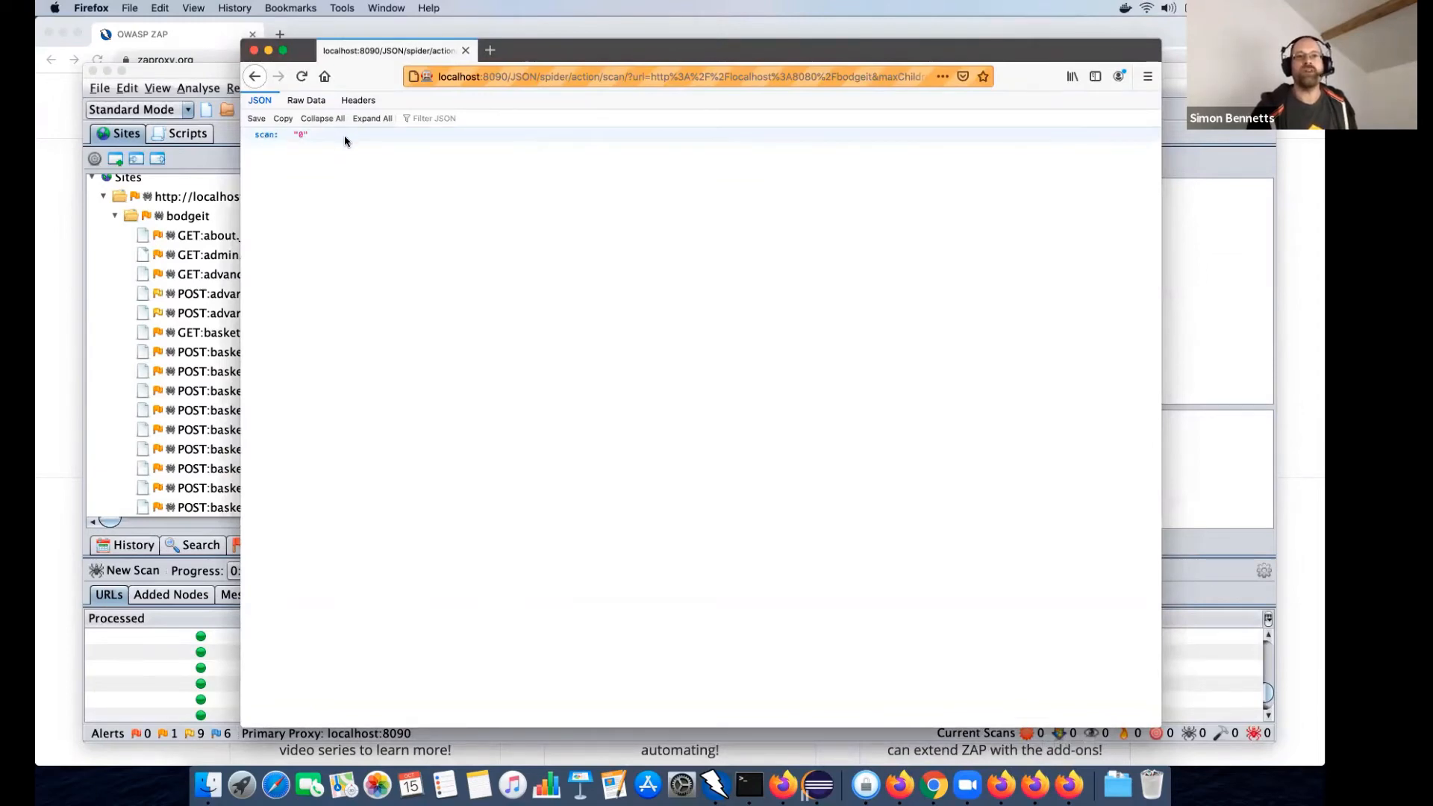
left_click(709, 77)
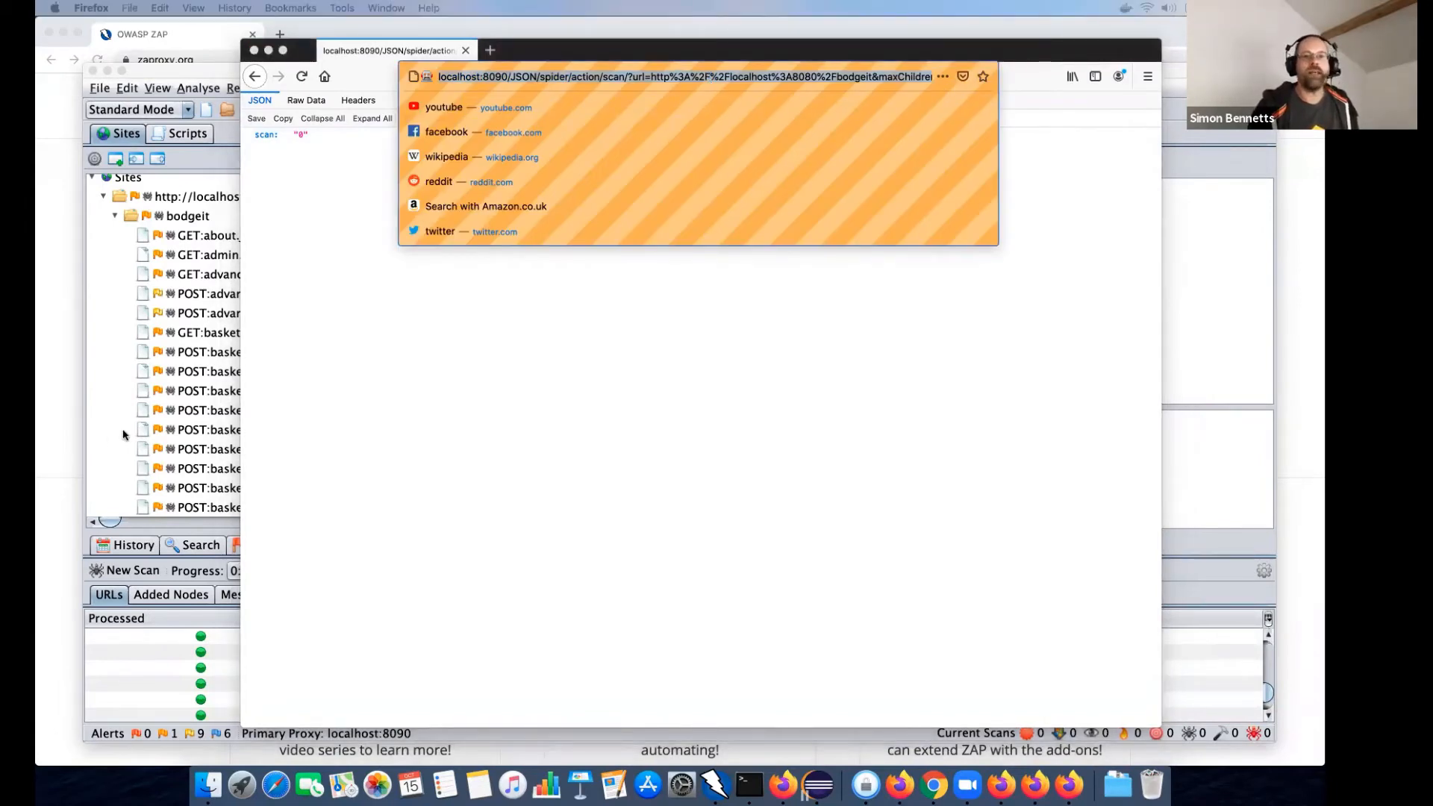
left_click(321, 203)
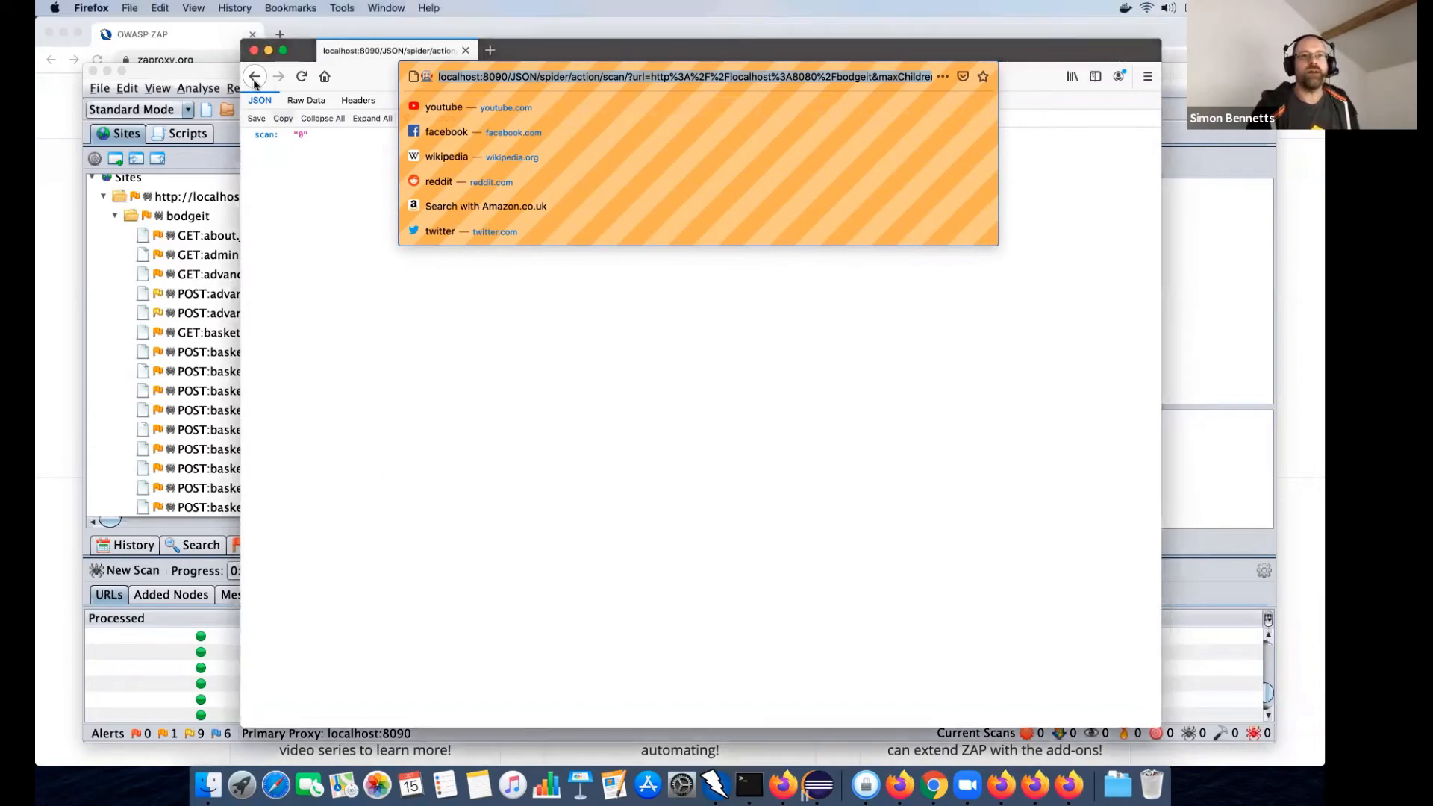
- Query the spider component's status view for scanId 0 with JSON output and the GET method, and return to its form
left_click(254, 77)
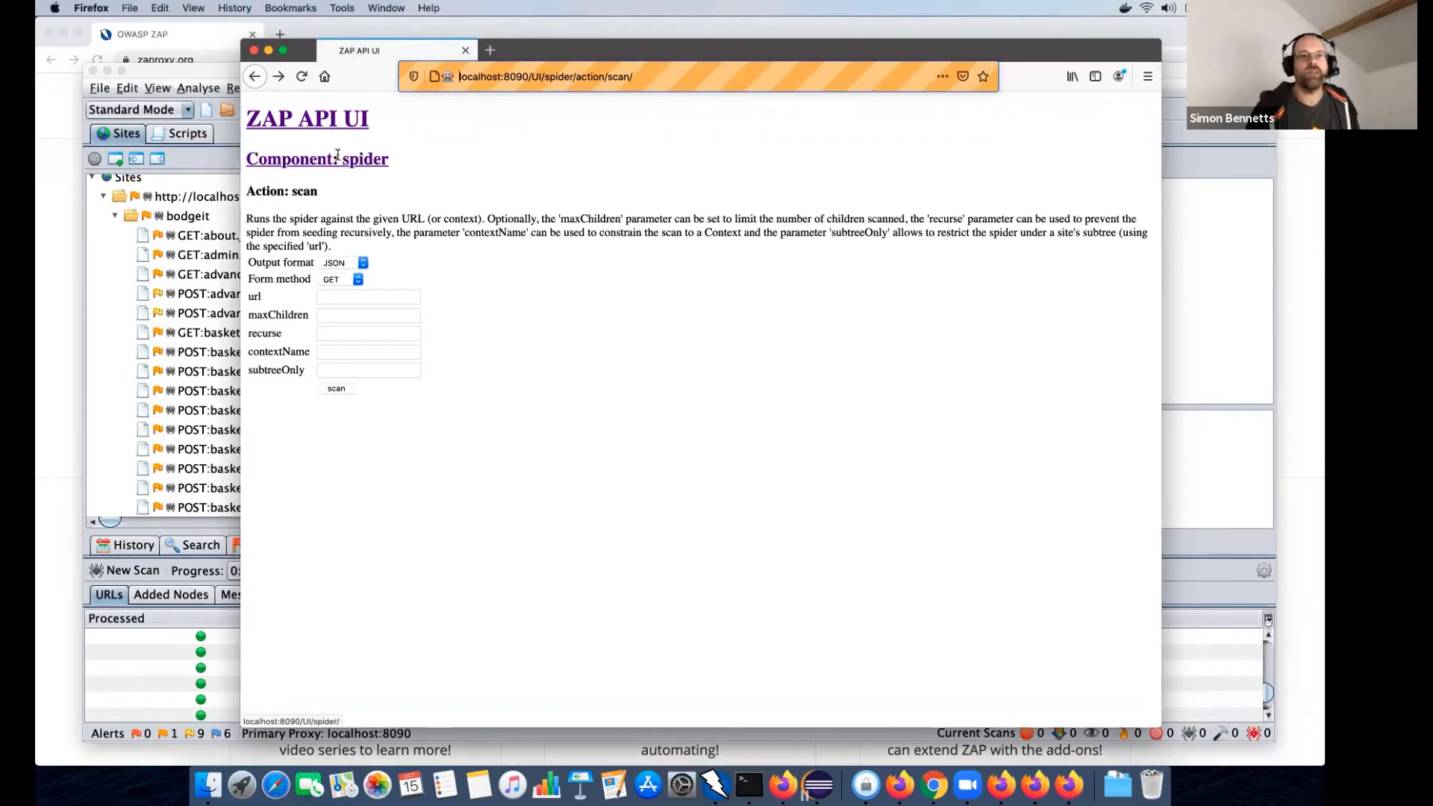
left_click(340, 155)
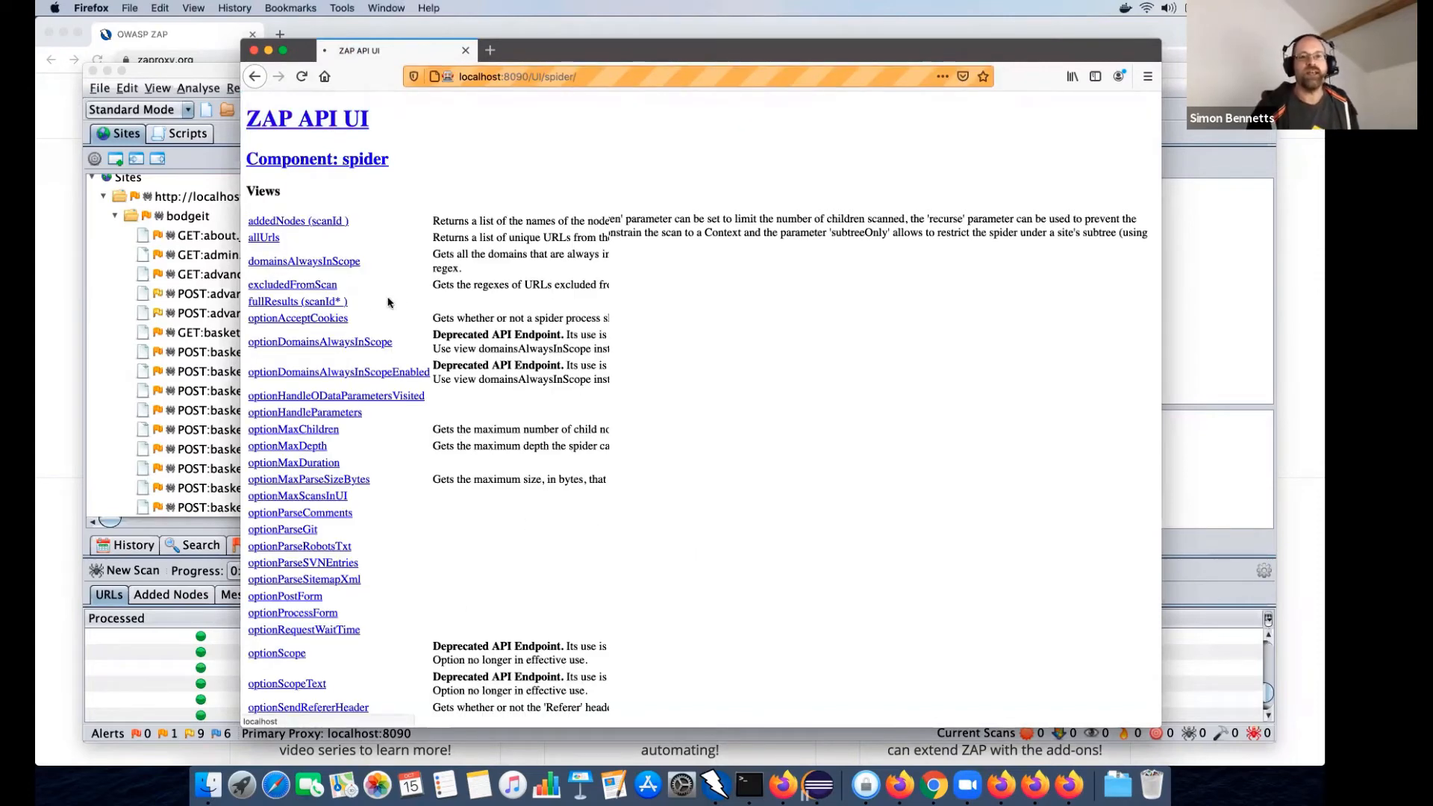
scroll(355, 256, "down", 5)
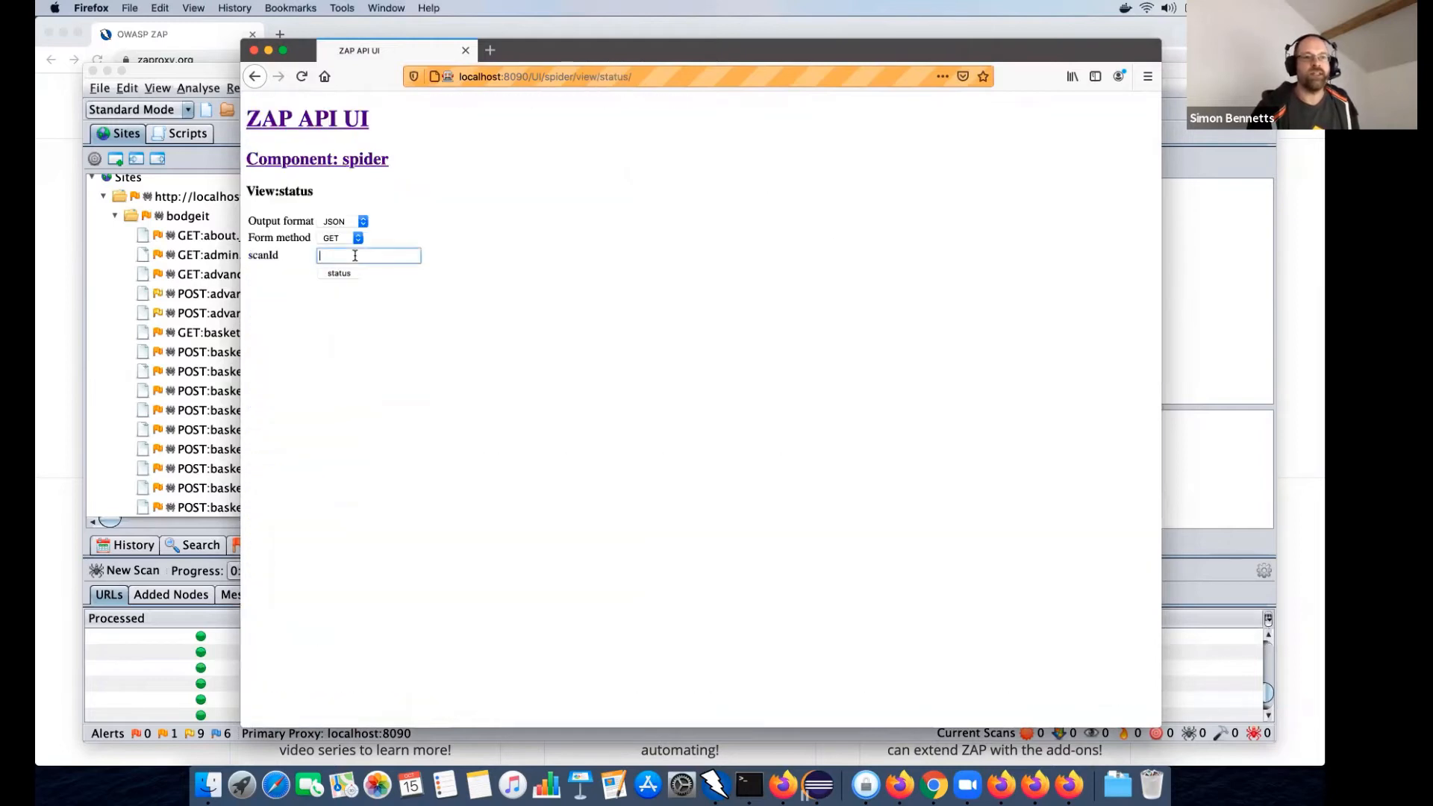
type("0")
left_click(342, 275)
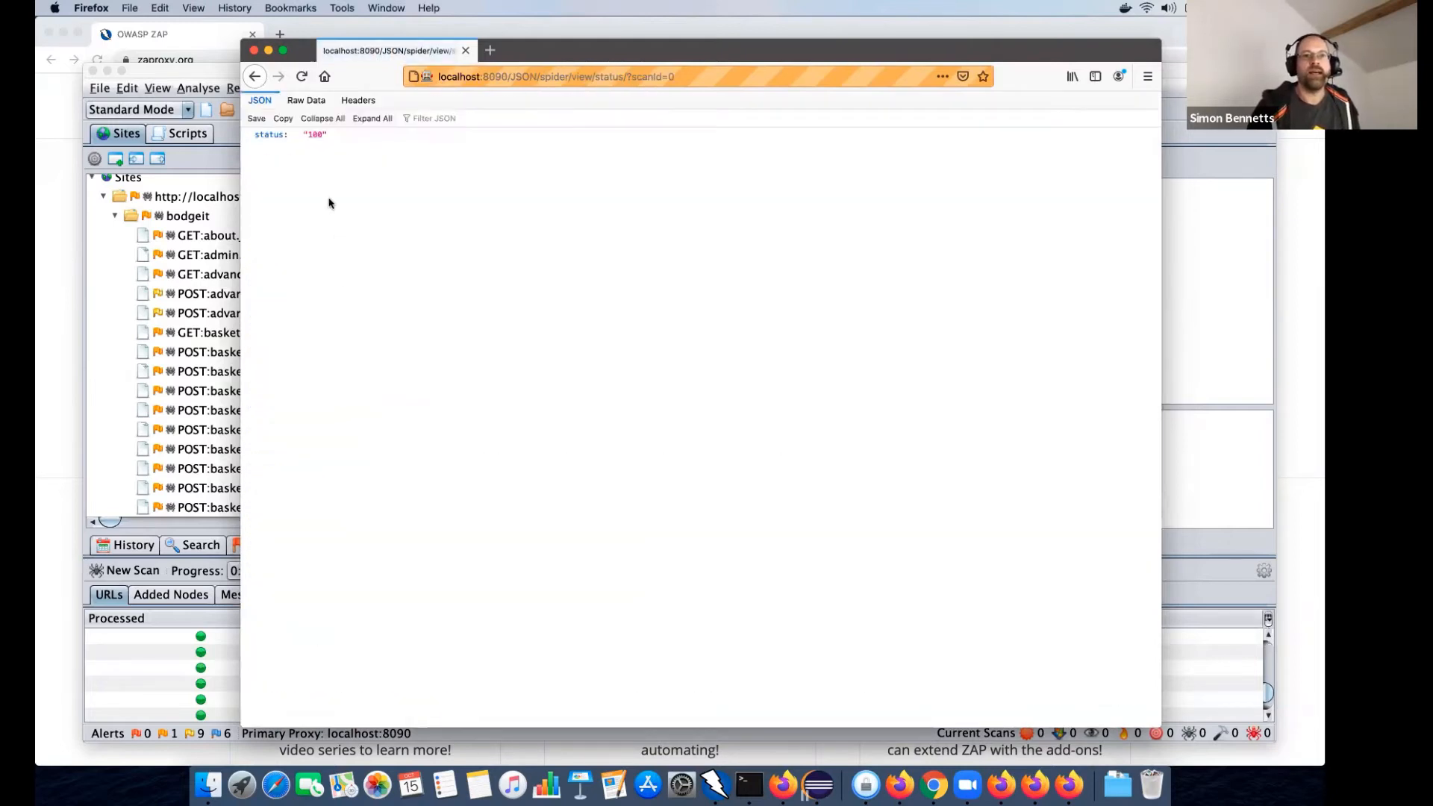
left_click(255, 78)
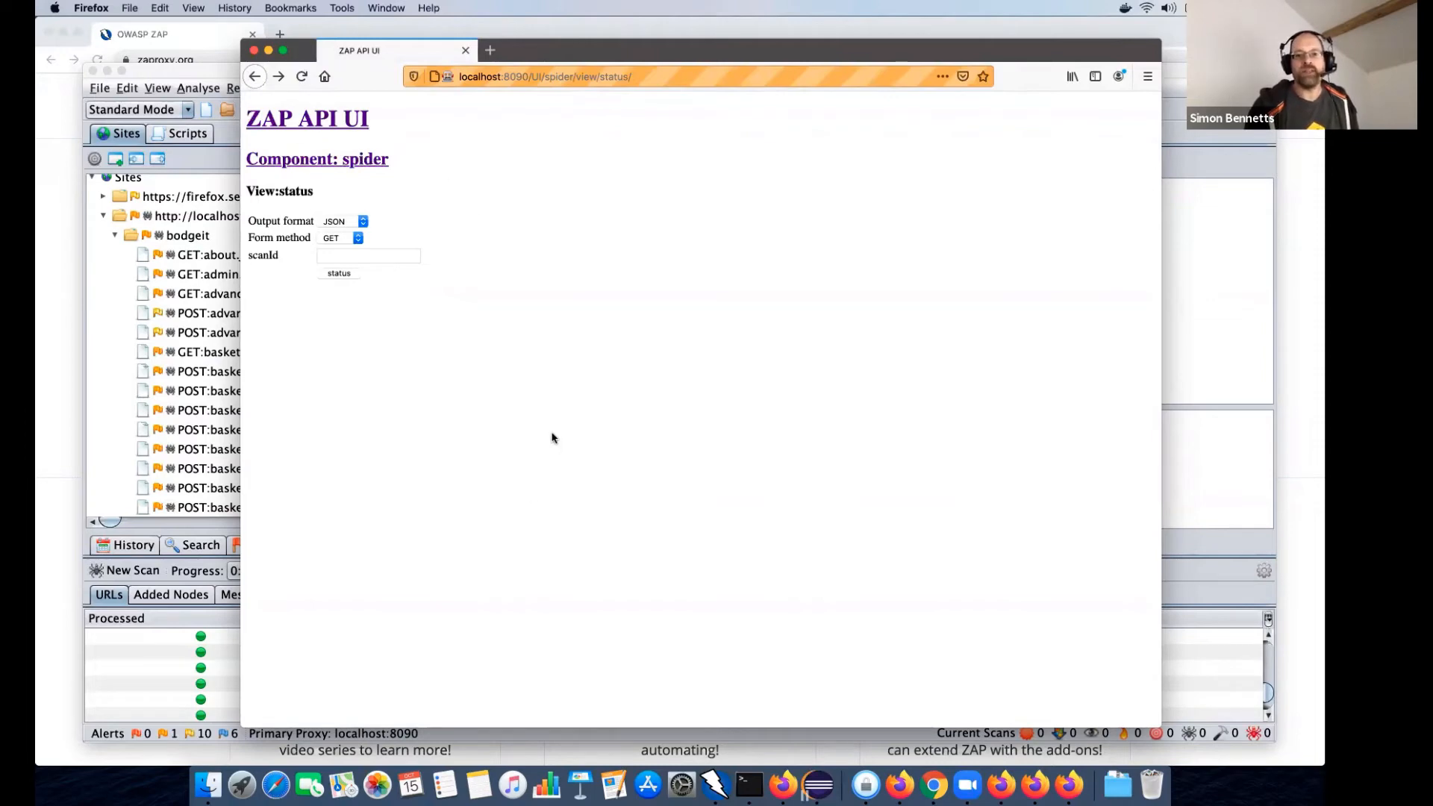
left_click(756, 790)
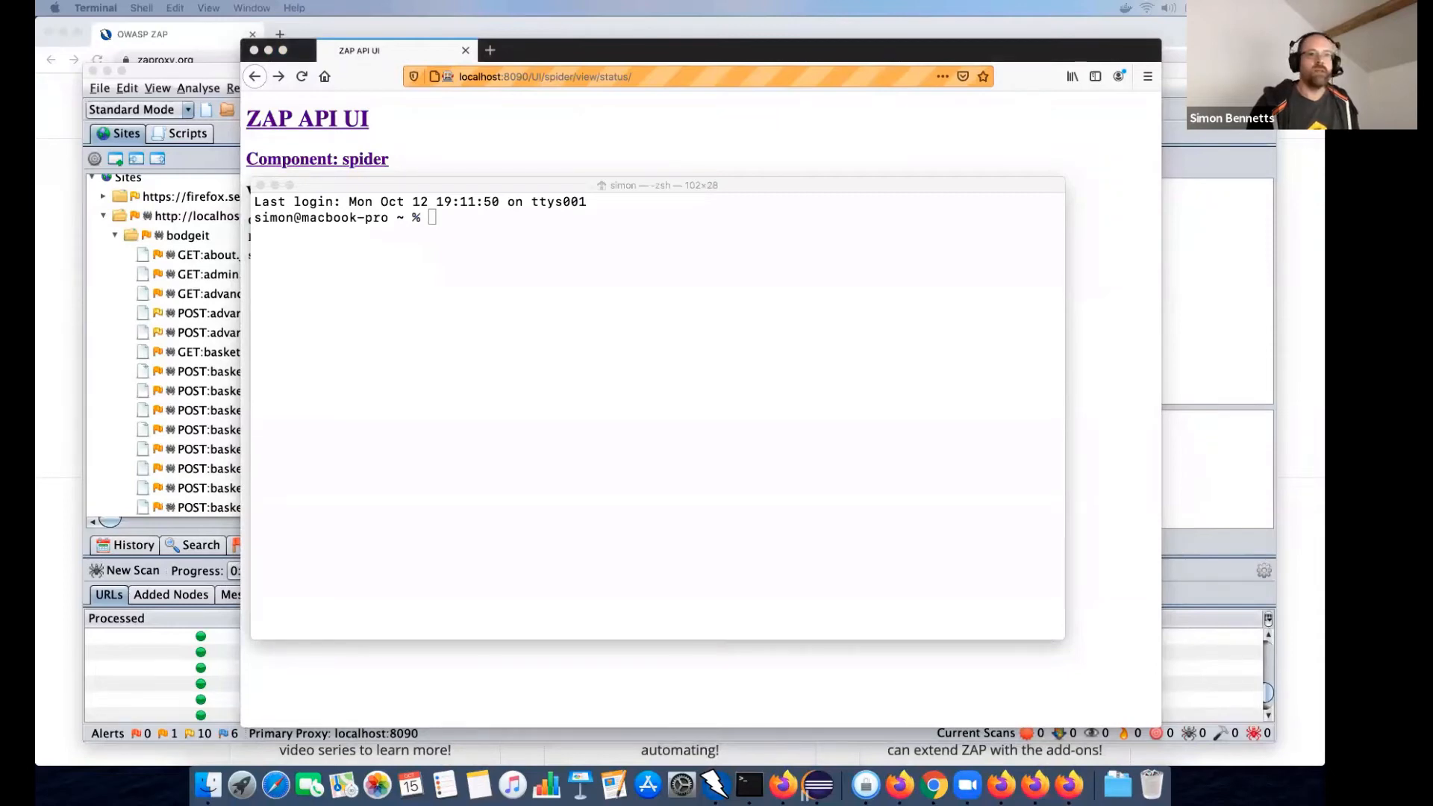
left_click(763, 368)
type("curl \"")
type("http://localhost:8090/JSON/core/action/newSession/?name=&overwrite=")
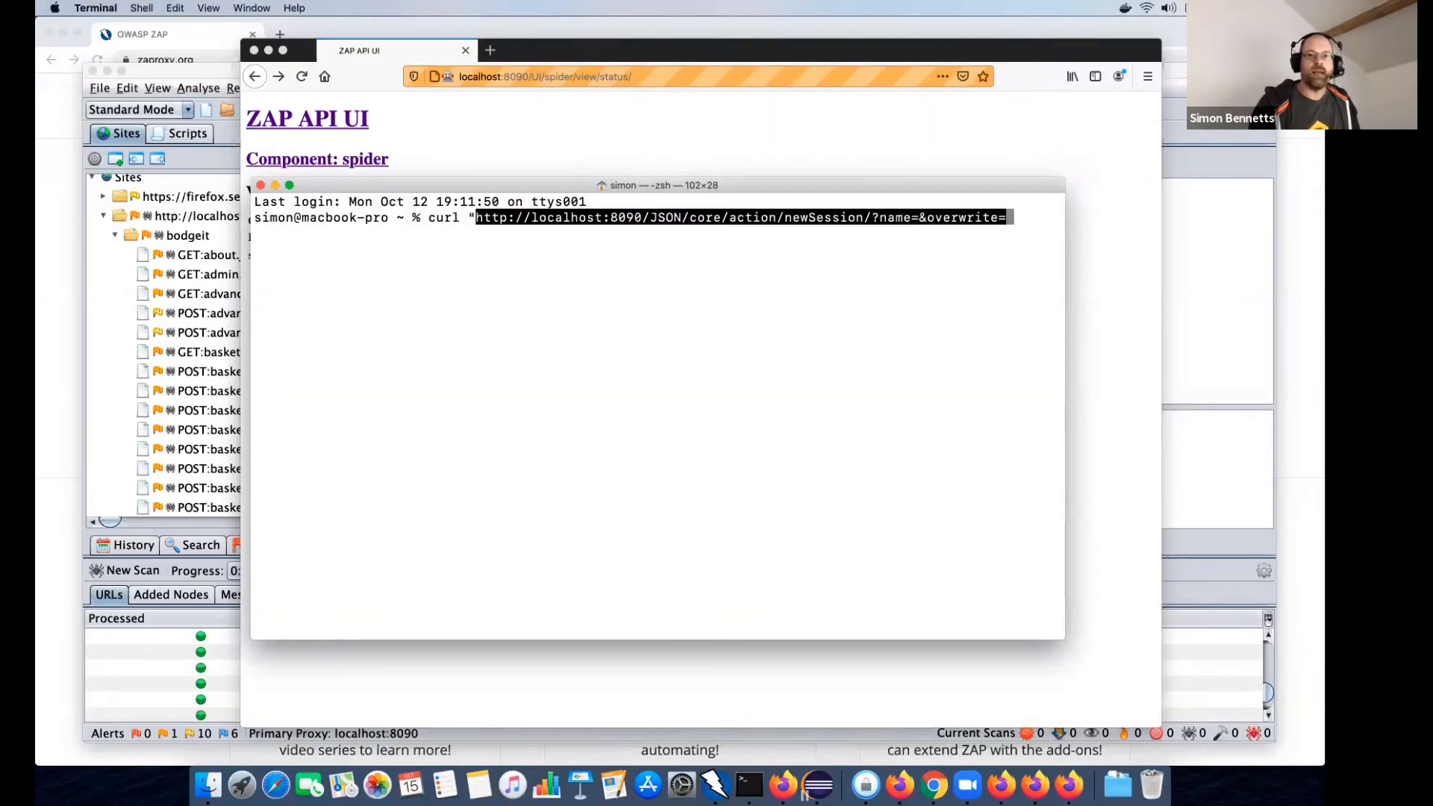
type("\"")
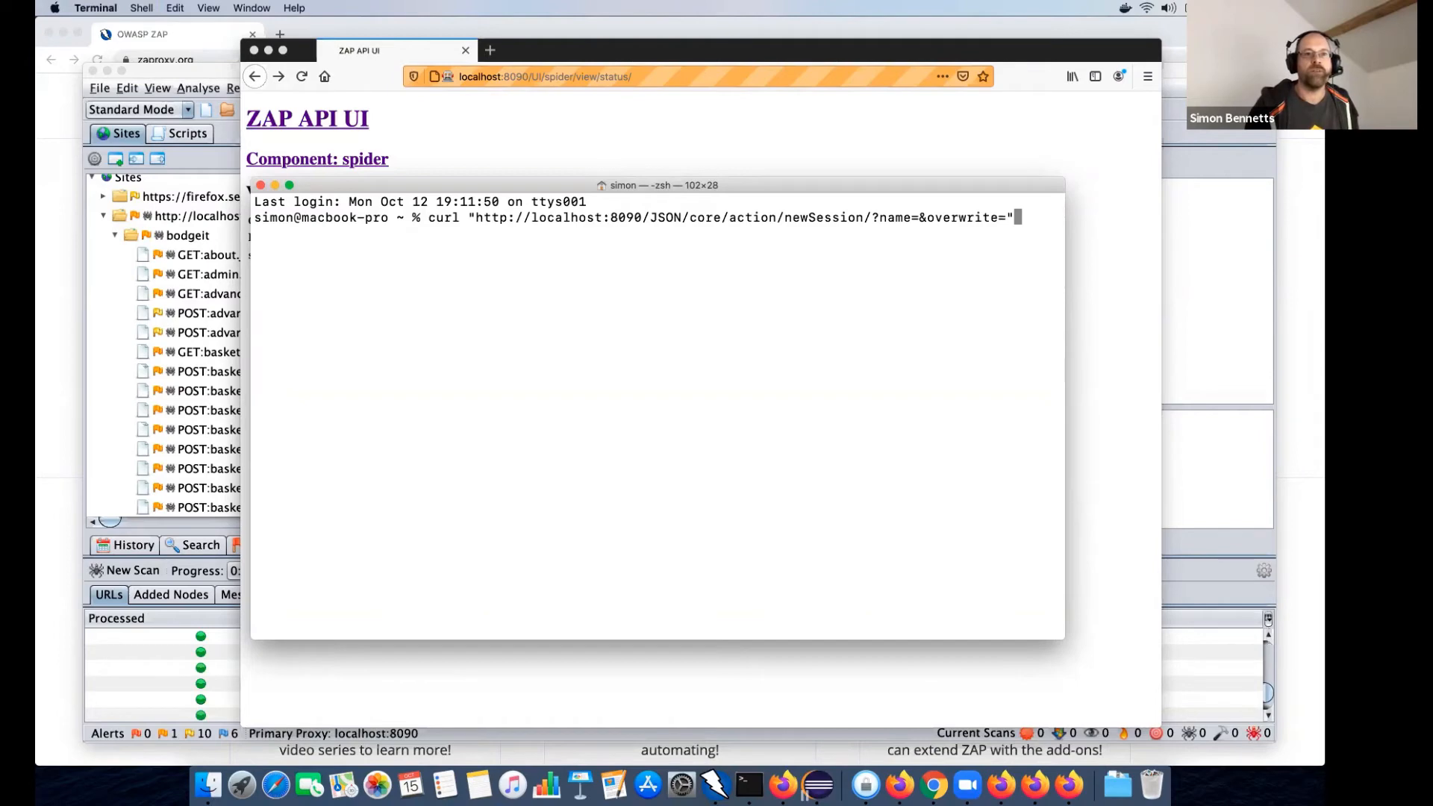
key("Return")
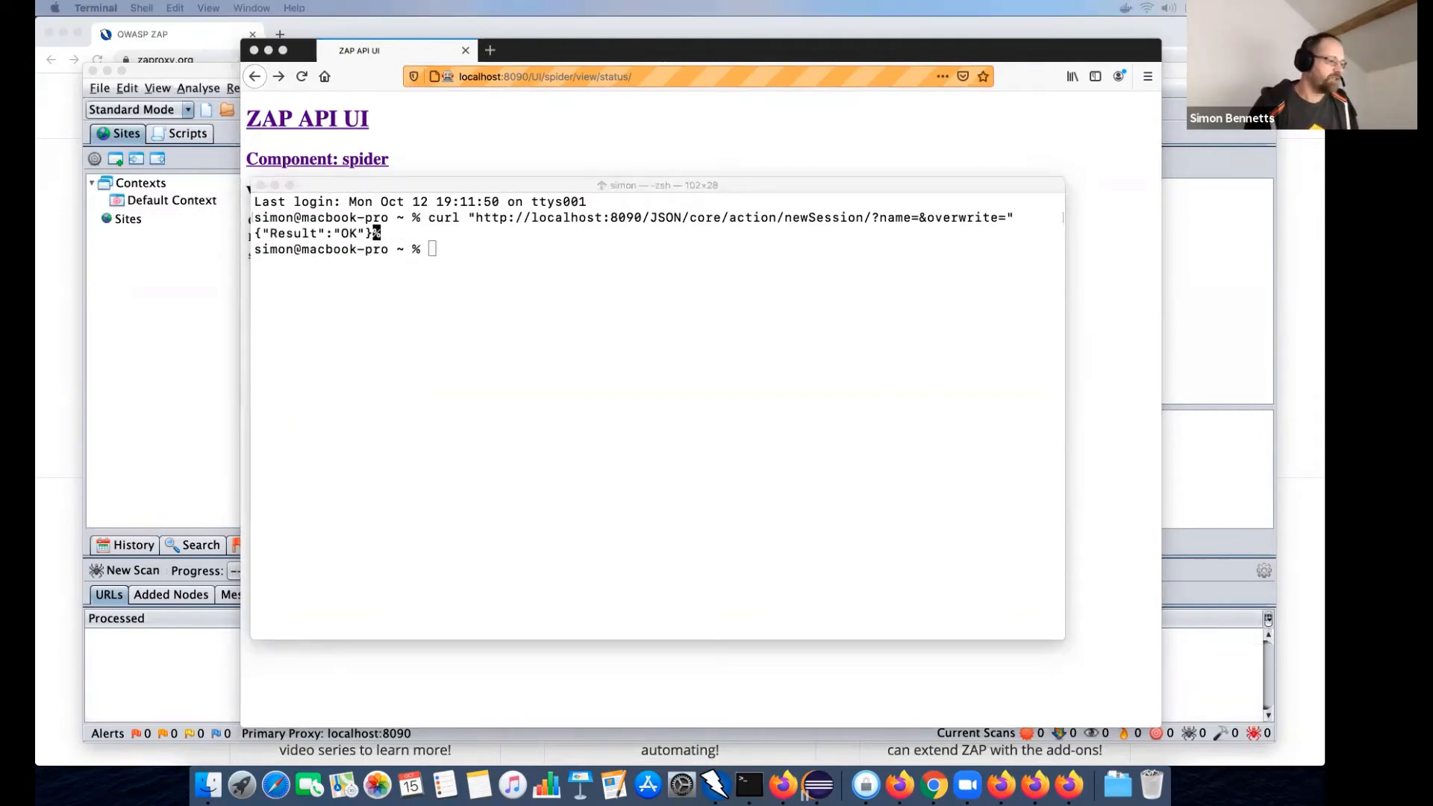
left_click(723, 439)
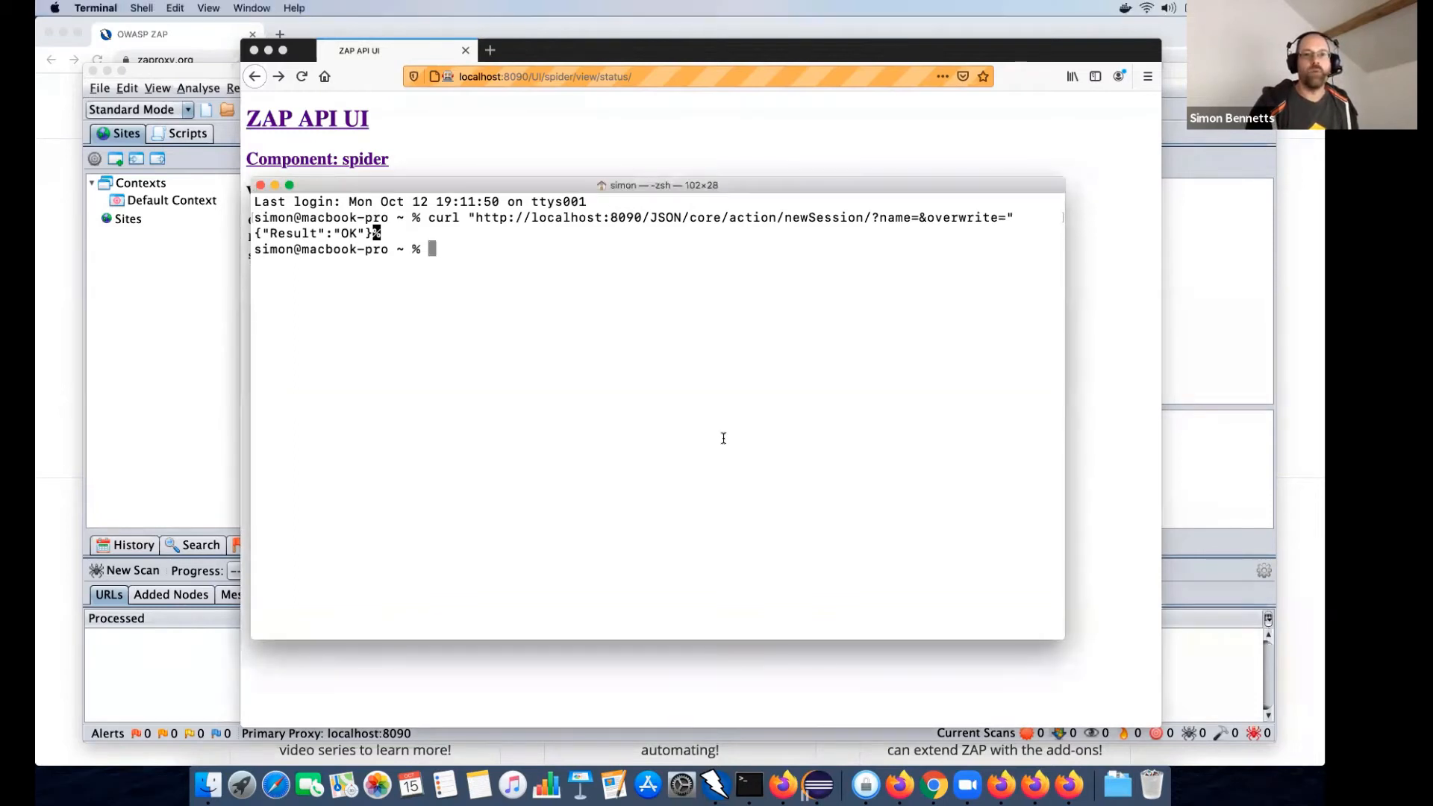
type("curl ")
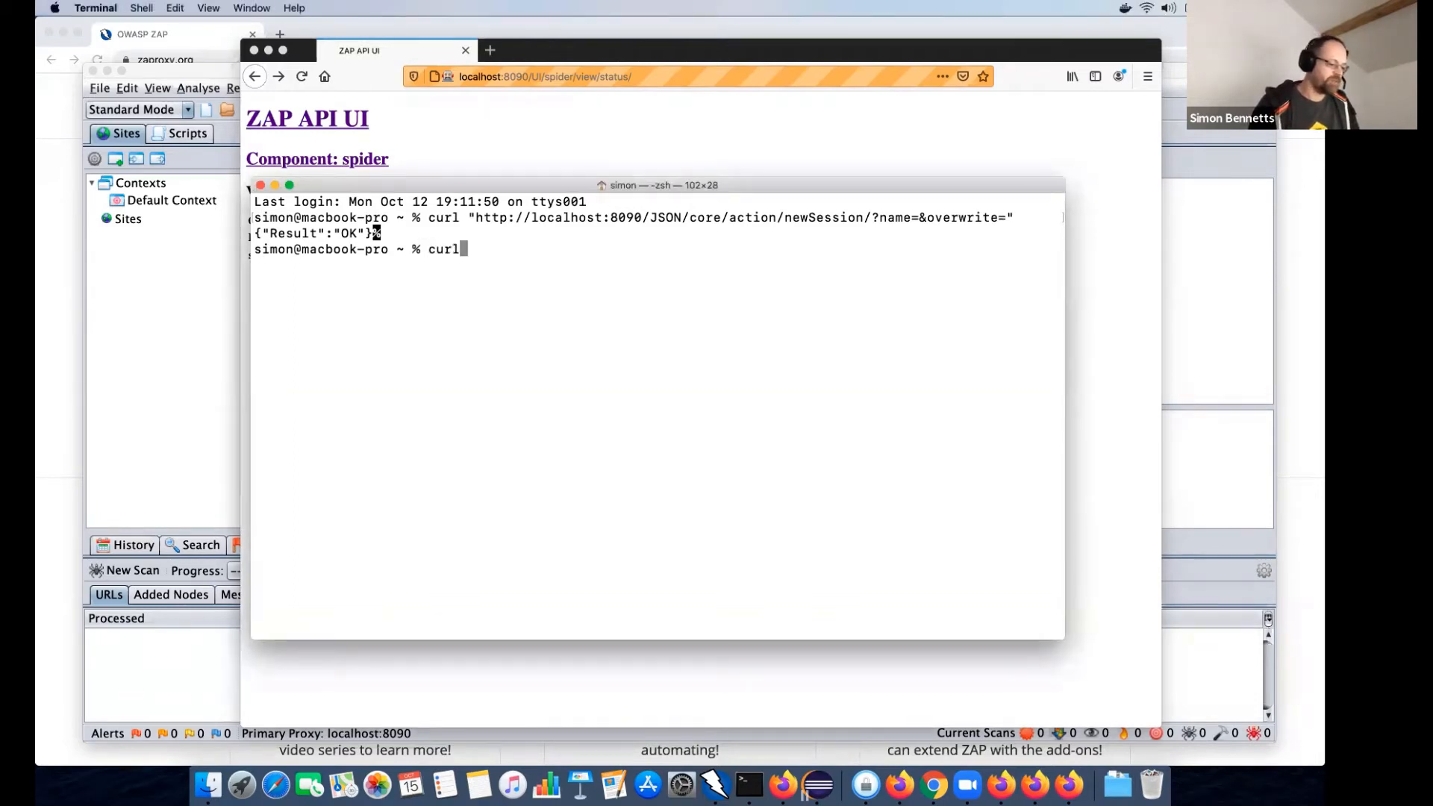
type("\"")
type("http://localhost:8090/JSON/spider/action/scan/?url=http%3A%2F%2Flocalhost%3A8080%2Fbodgeit&maxChildren=&recurse=&contextName=&subtreeOnly=")
type("\"")
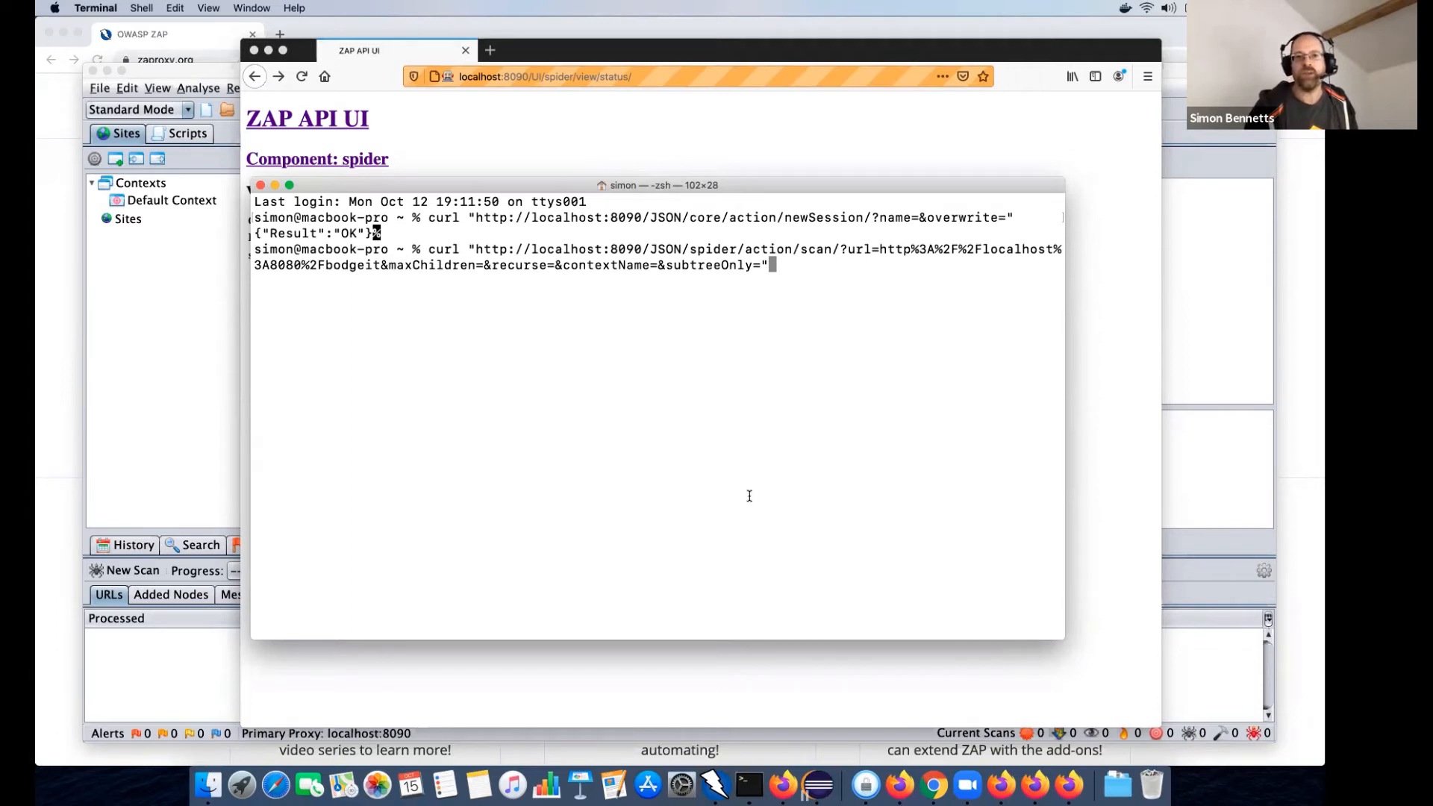
key("Return")
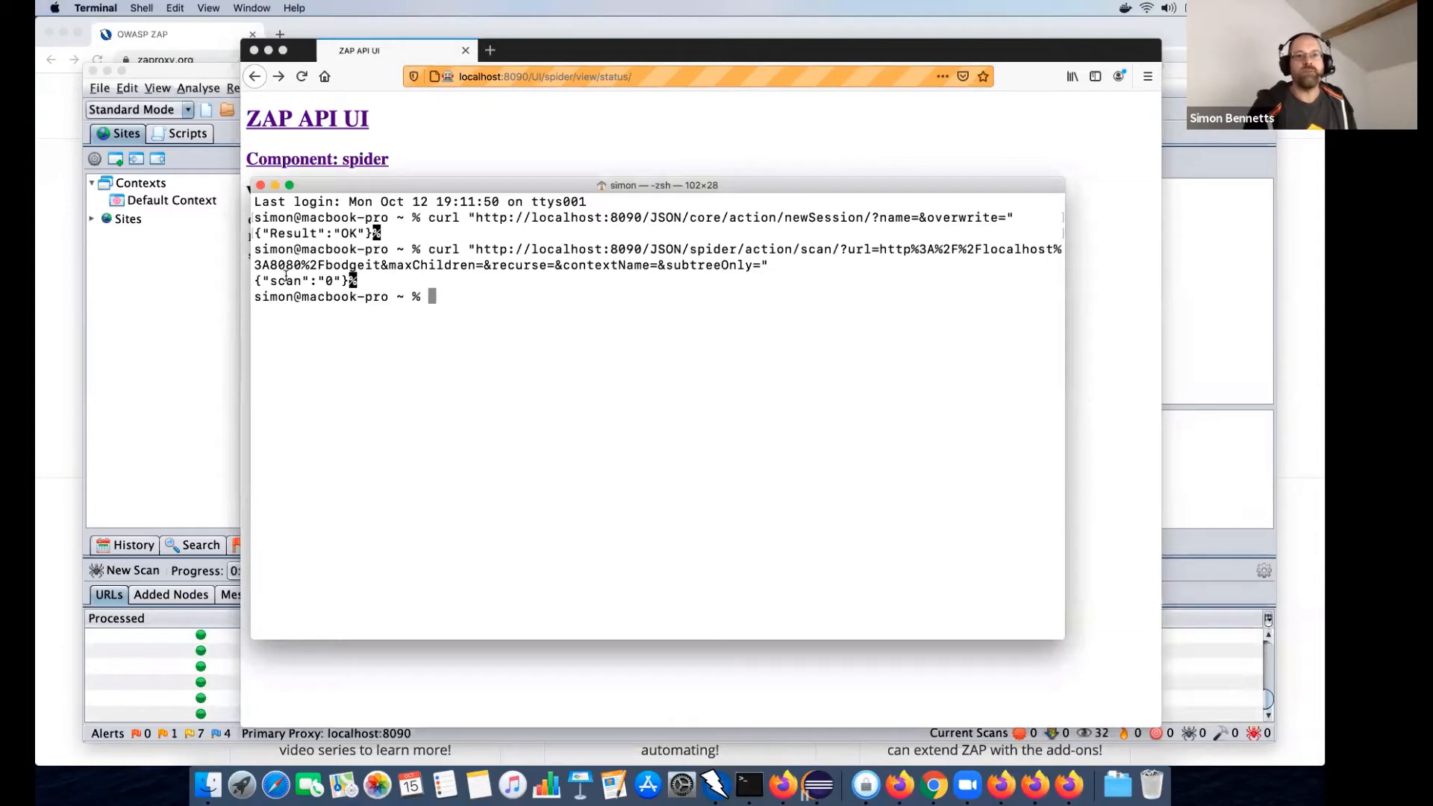
left_click_drag(263, 281, 359, 281)
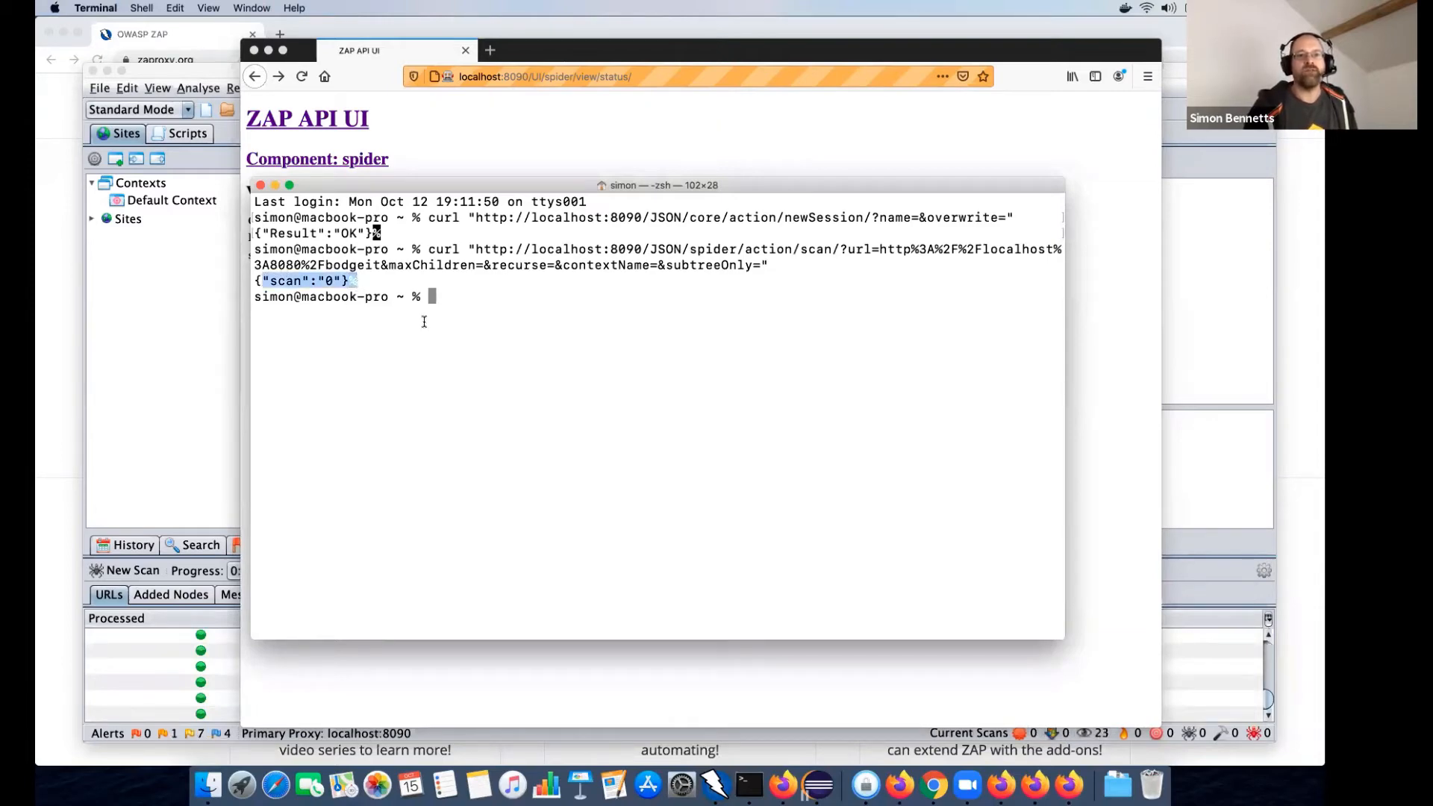
left_click(426, 326)
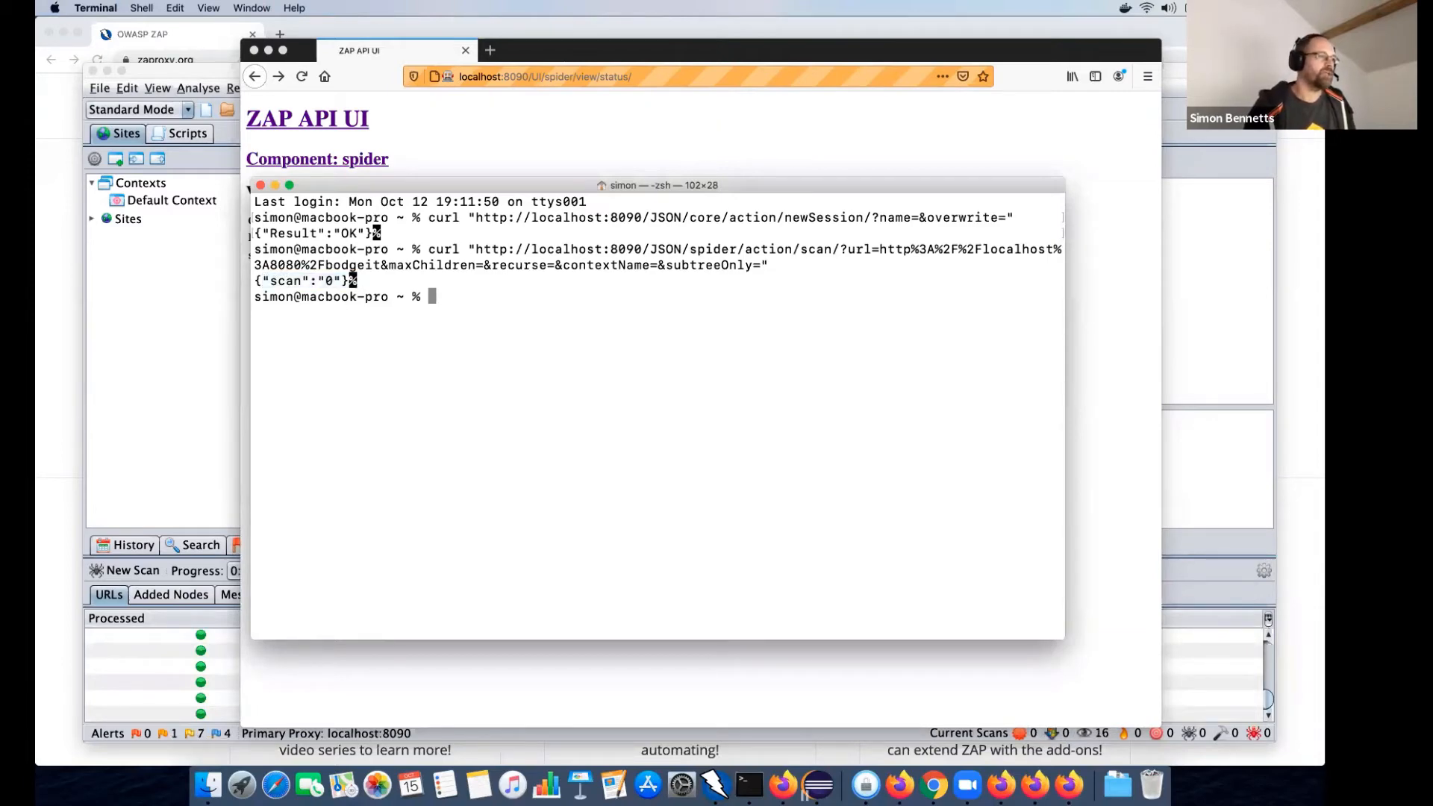
left_click(346, 742)
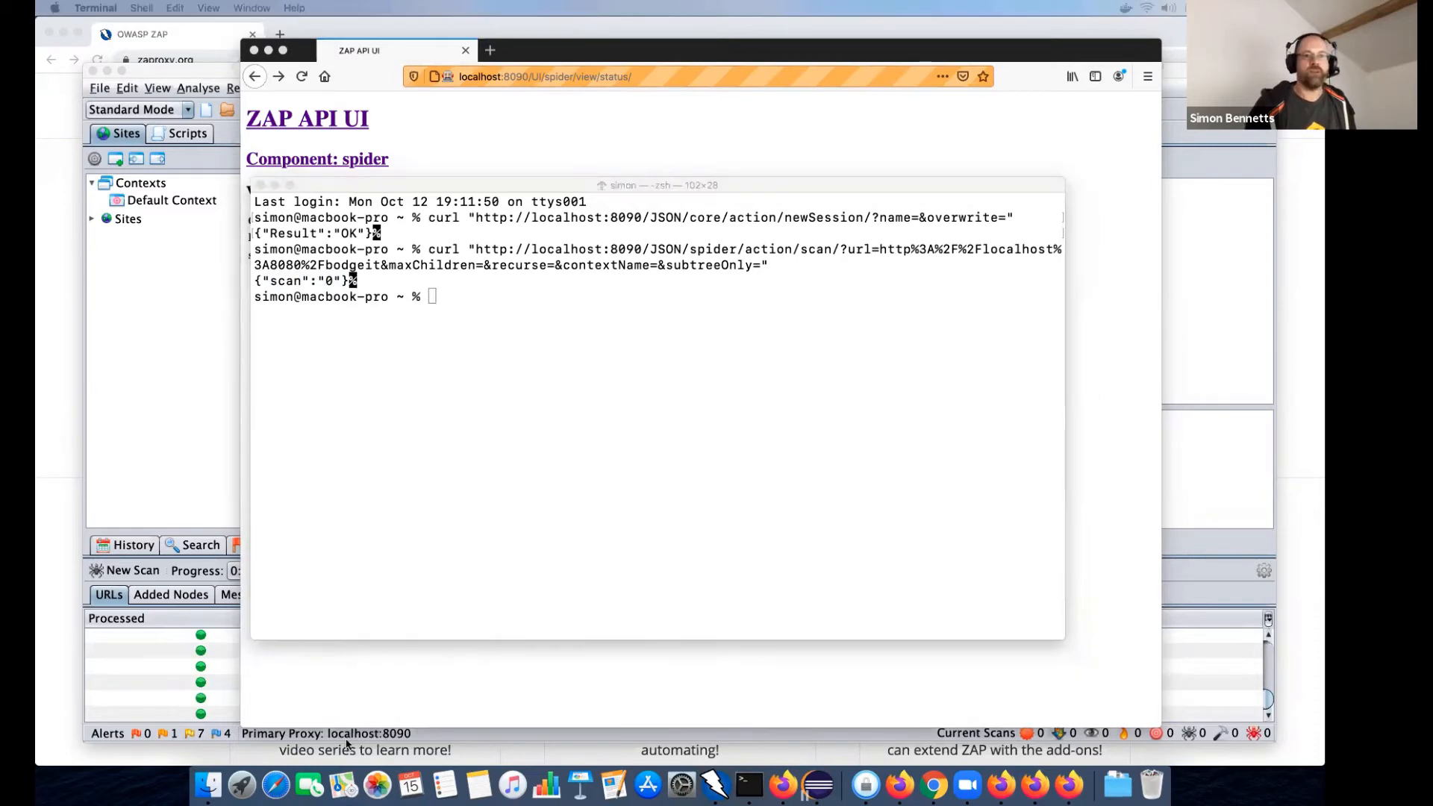
left_click(697, 382)
type("curl \"")
type("http://localhost:8090/JSON/spider/view/status/?scanId=")
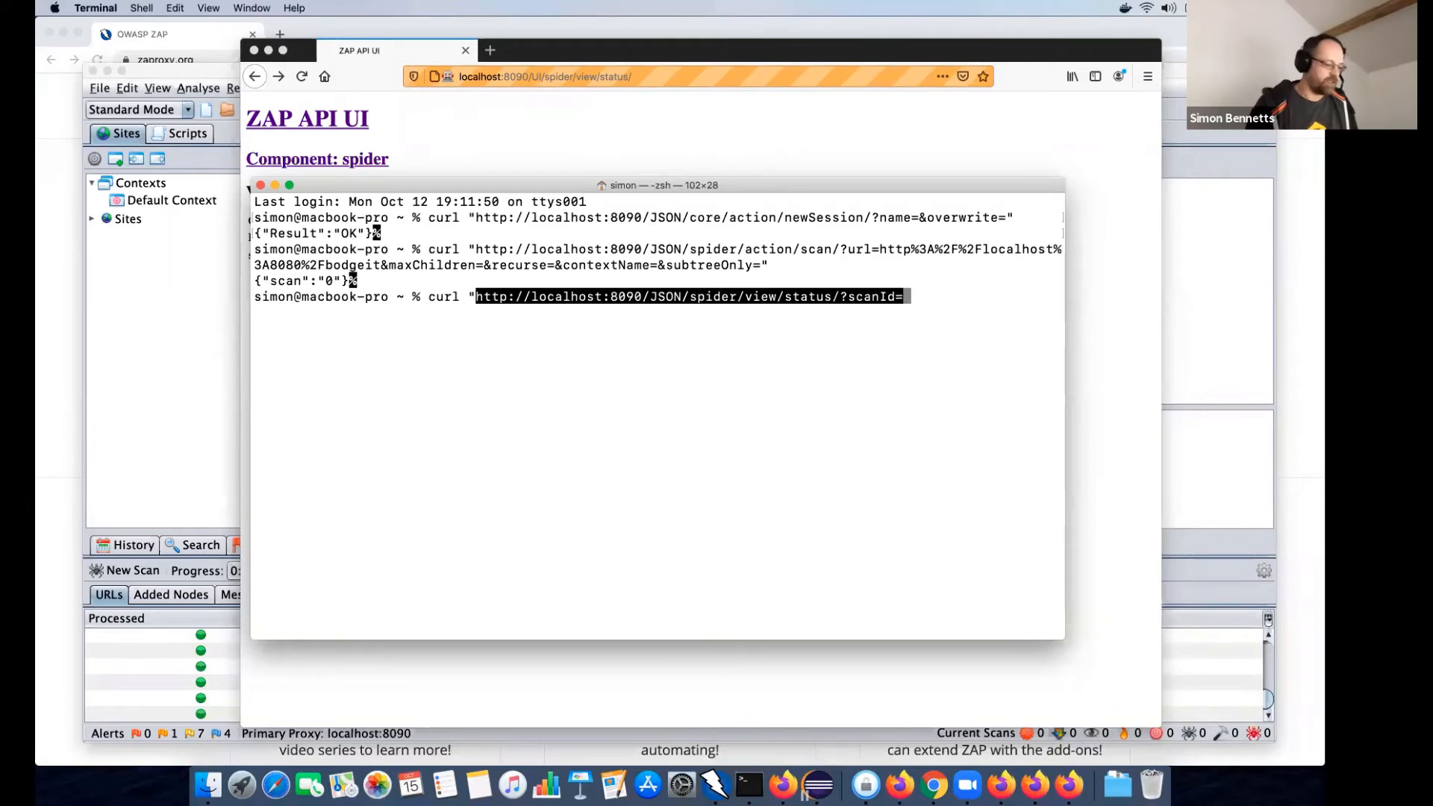
type("0\"")
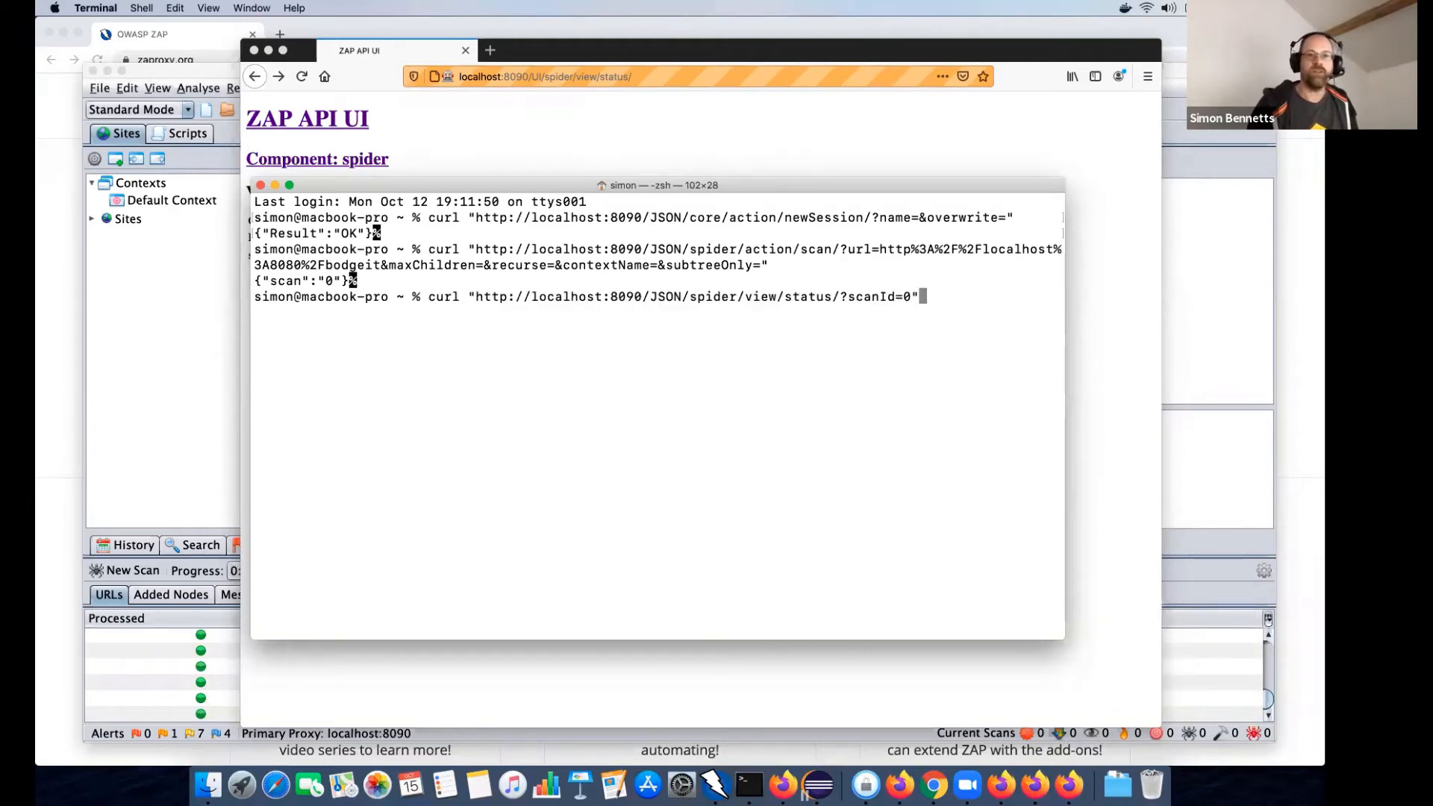
key("Return")
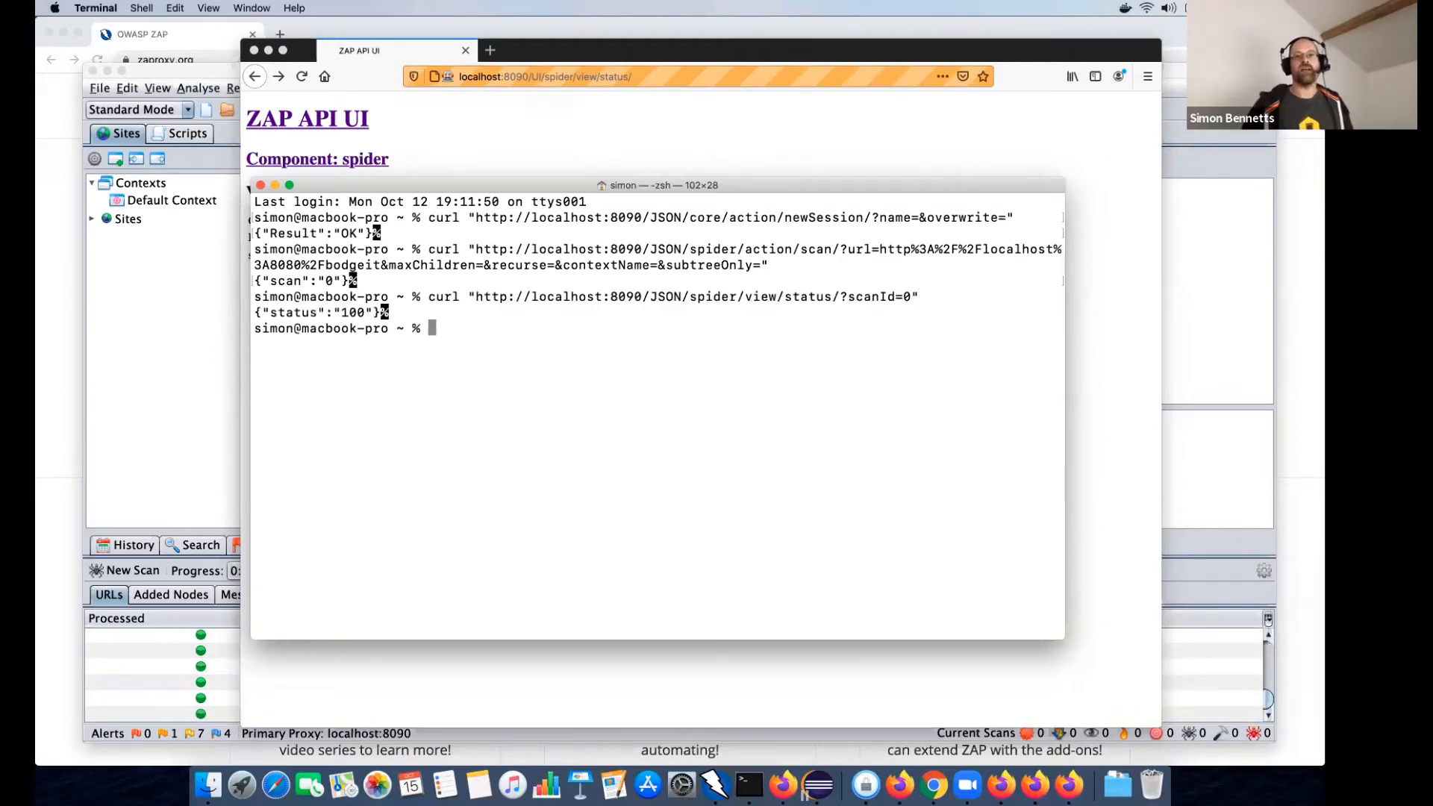
left_click_drag(707, 187, 693, 197)
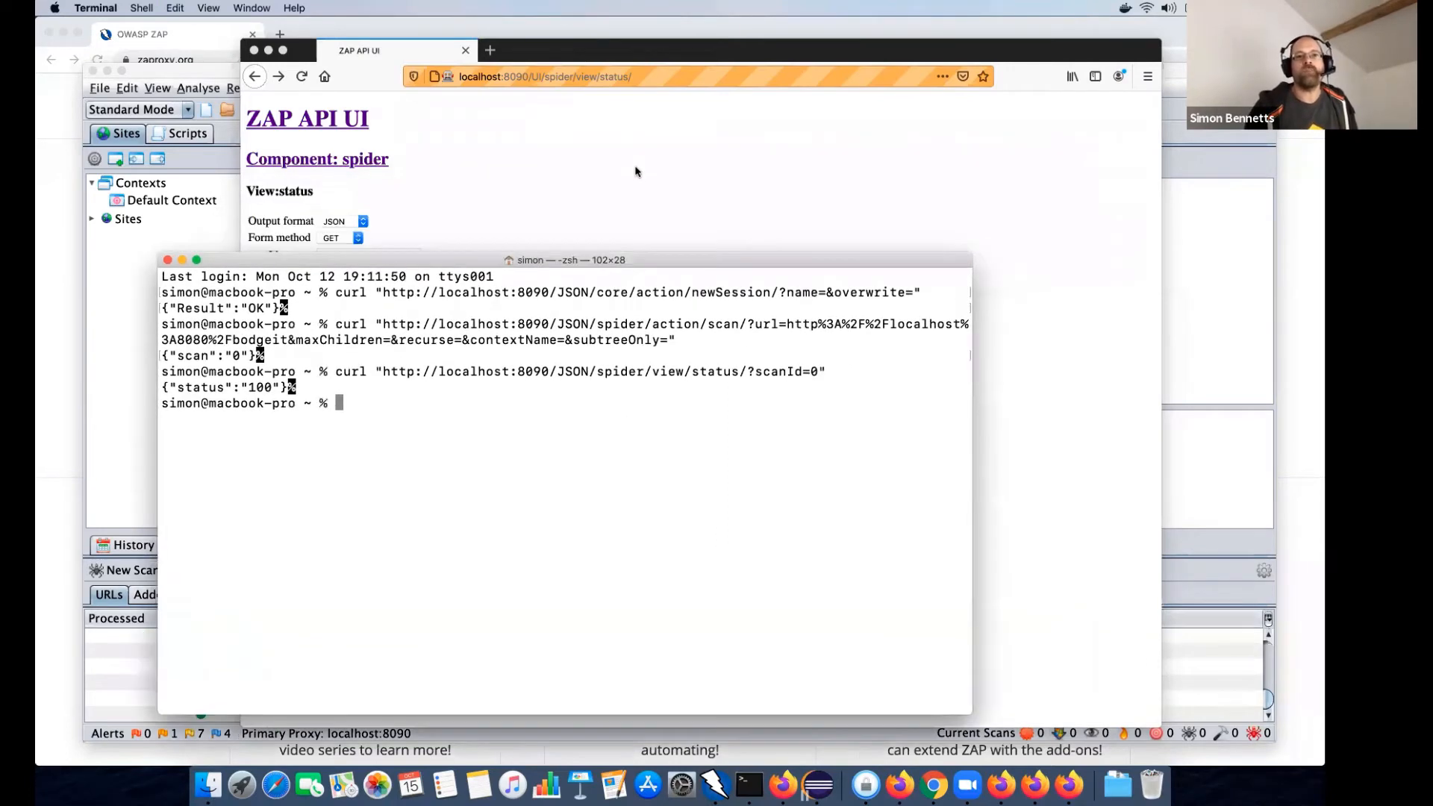
left_click(633, 173)
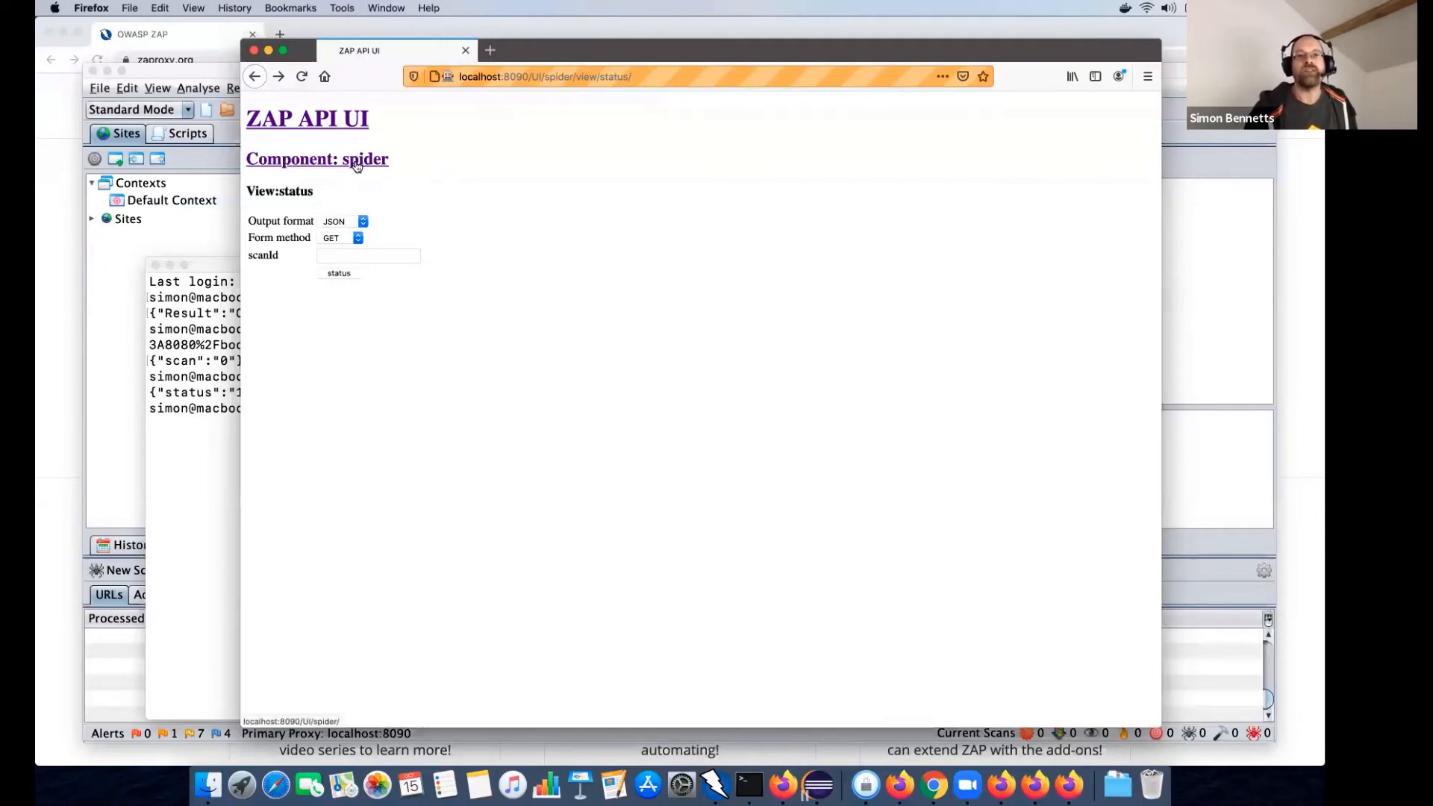
- Switch to ZAP and view the basket.jsp POST messages in the Spider's Messages list, moving down to the last one
left_click(192, 204)
left_click(259, 601)
left_click(523, 667)
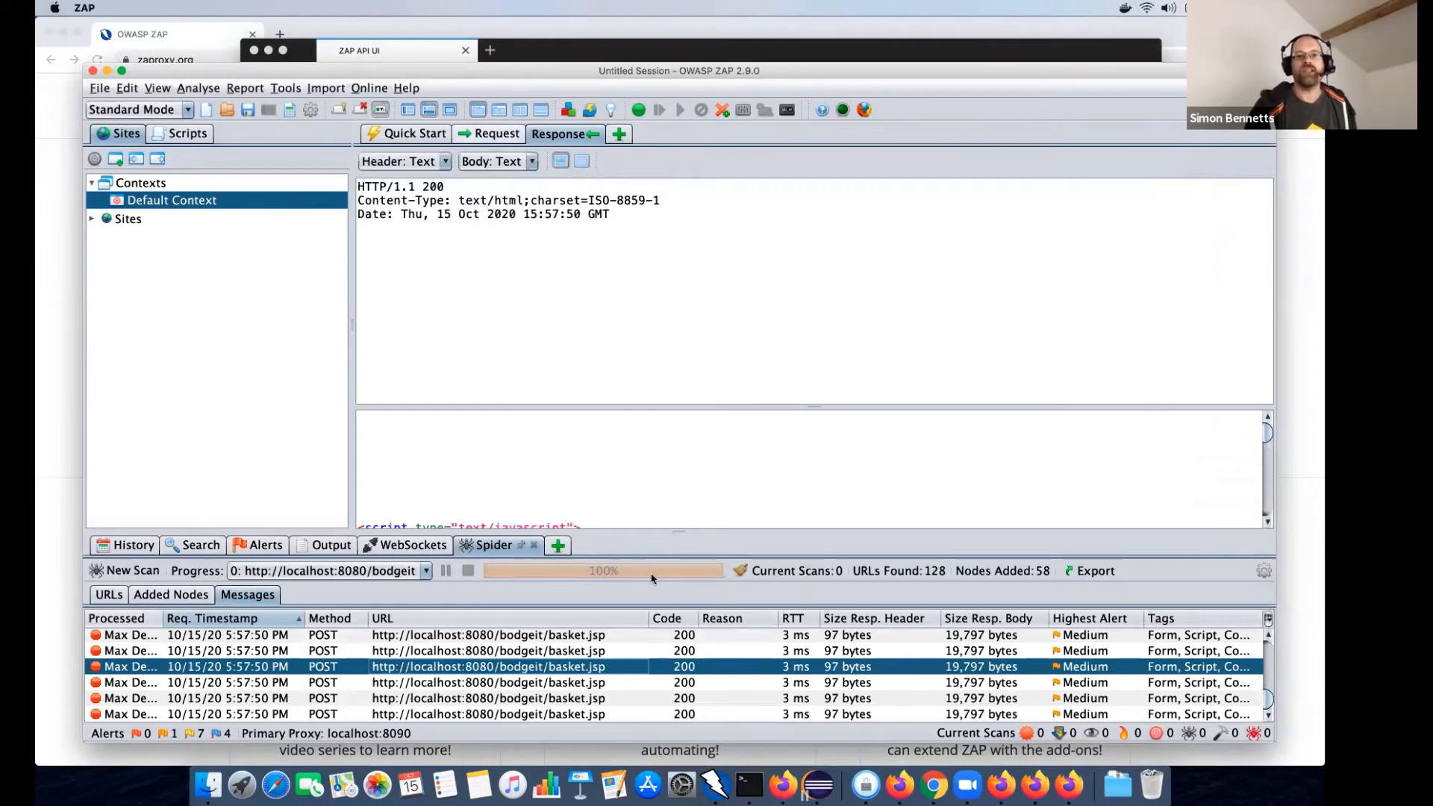
key("Down")
key("Down")
key("Down")
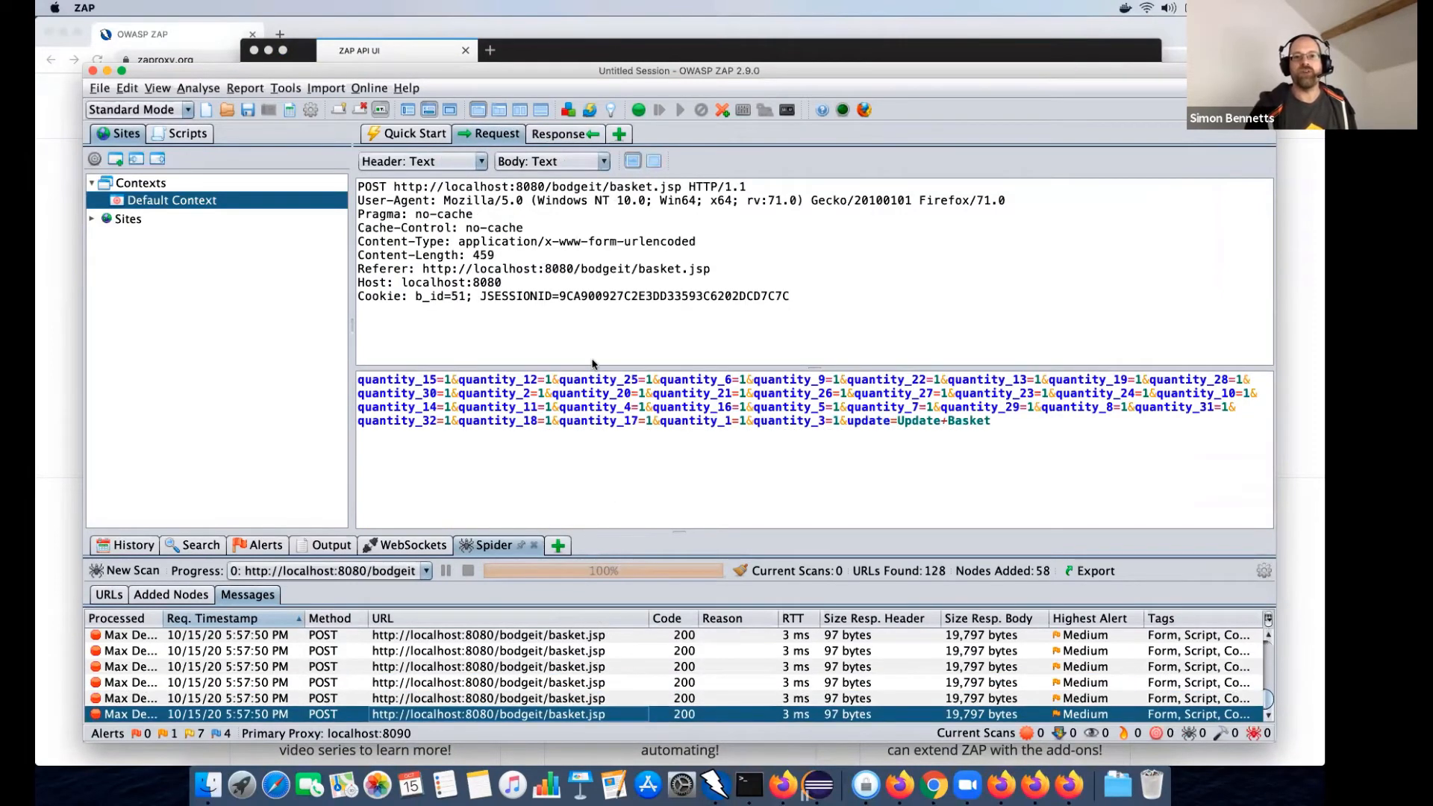
- Step back up through the basket.jsp requests and highlight the request headers from Cache-Control to Cookie
key("Up")
key("Up")
key("Up")
key("Up")
key("Up")
key("Up")
left_click(751, 316)
left_click(481, 226, "shift")
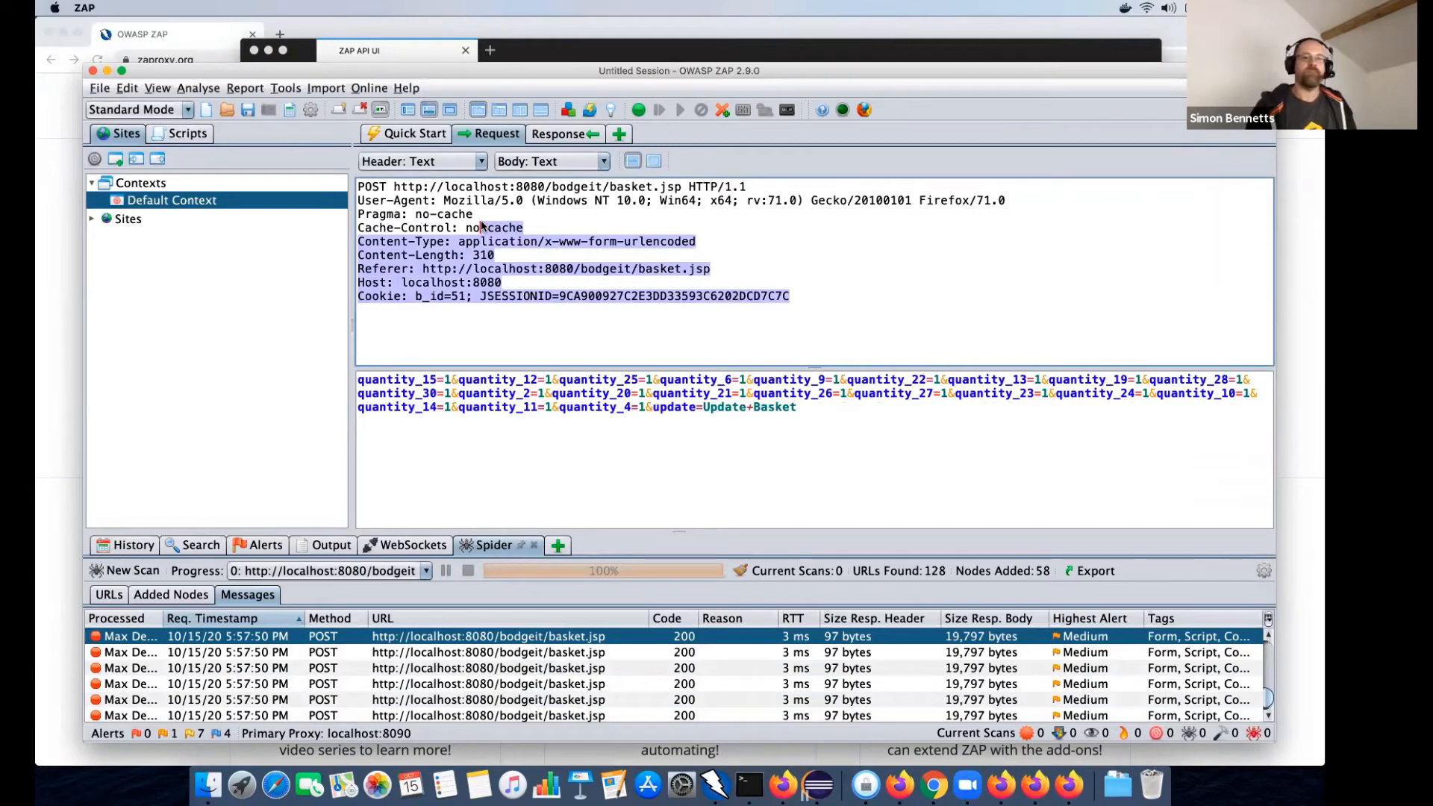
- Switch to the ZAP API page in Firefox and run the spider's setOptionMaxDepth action with Integer 9, JSON output and the GET method
key("super+Tab")
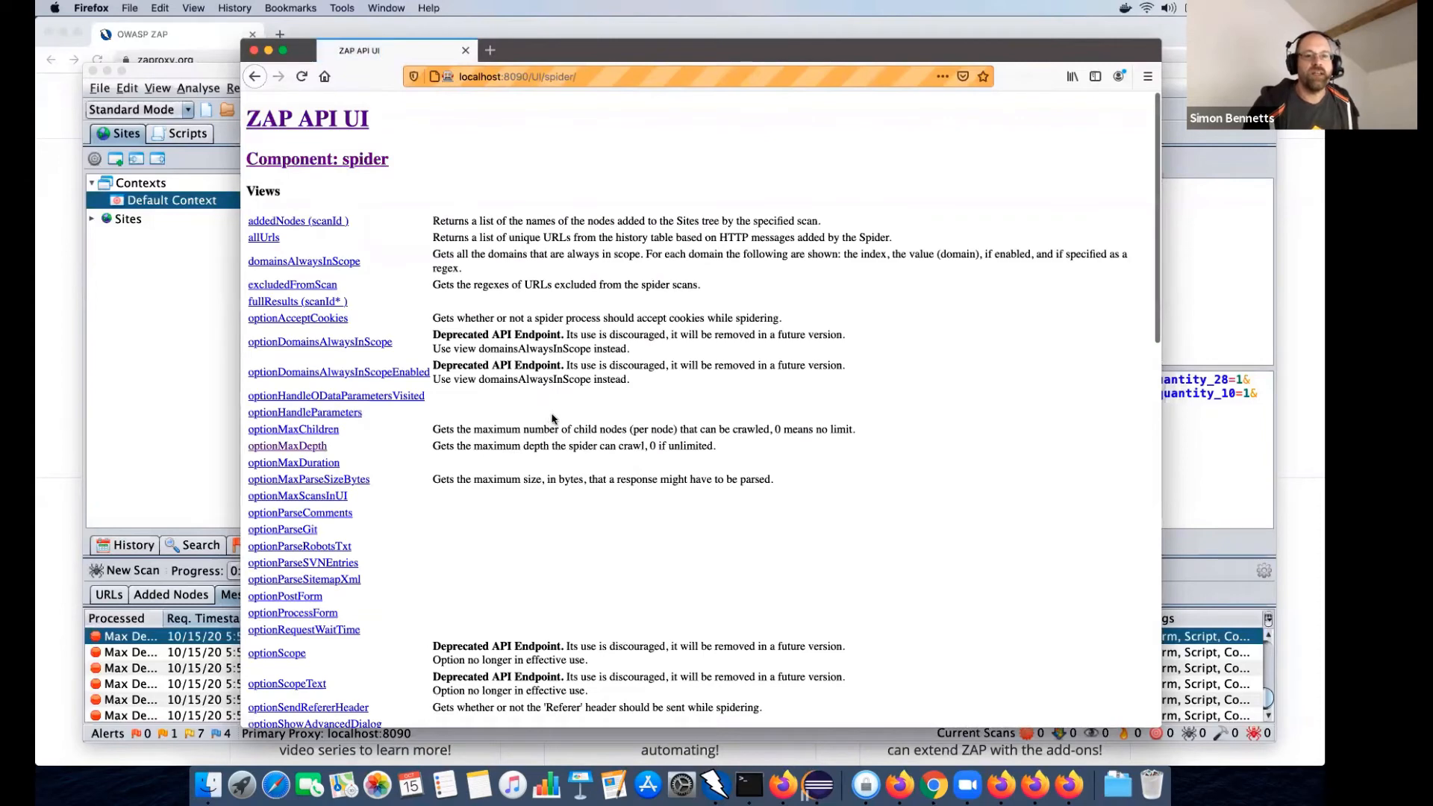
scroll(513, 404, "down", 2)
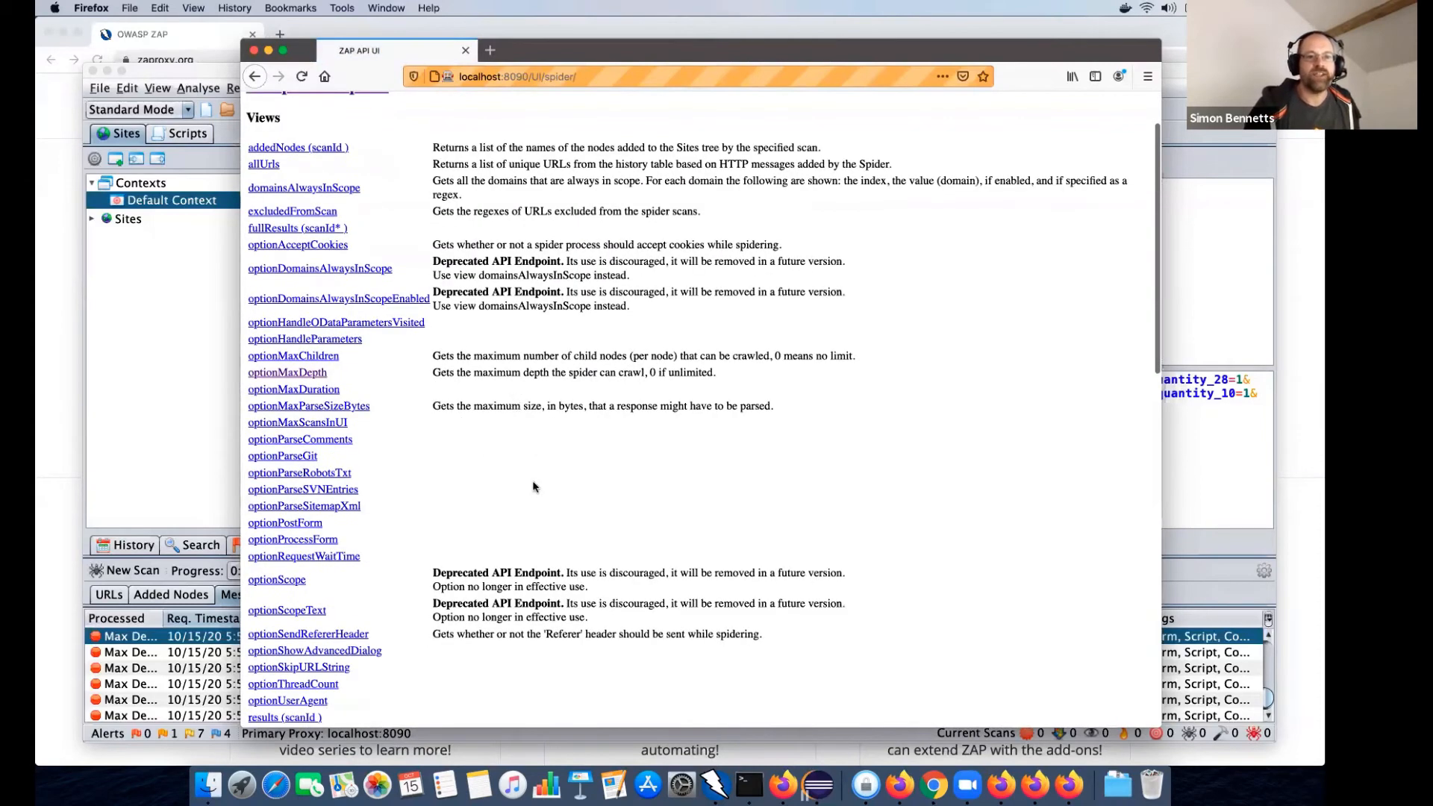
scroll(533, 485, "down", 6)
scroll(544, 477, "down", 5)
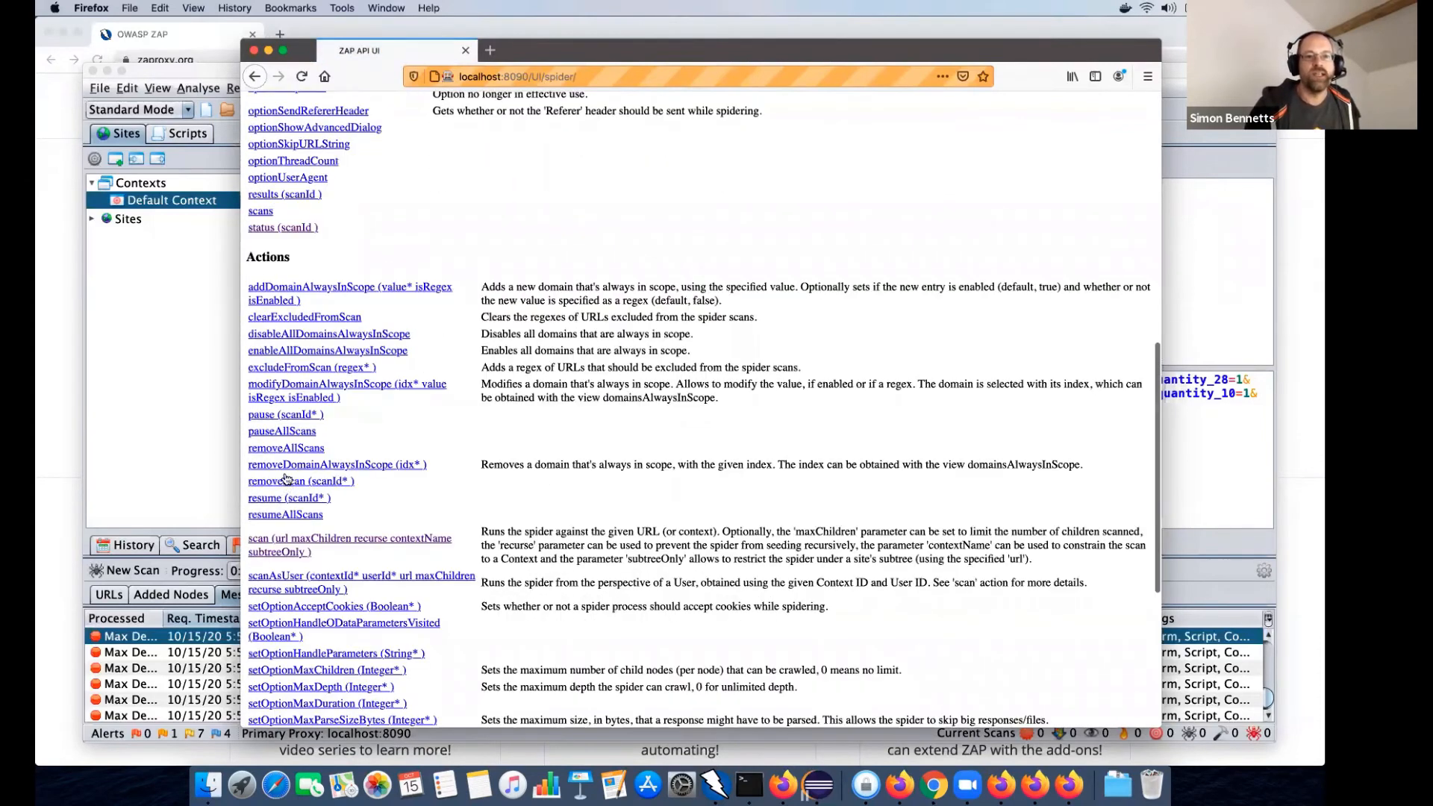
scroll(347, 459, "down", 4)
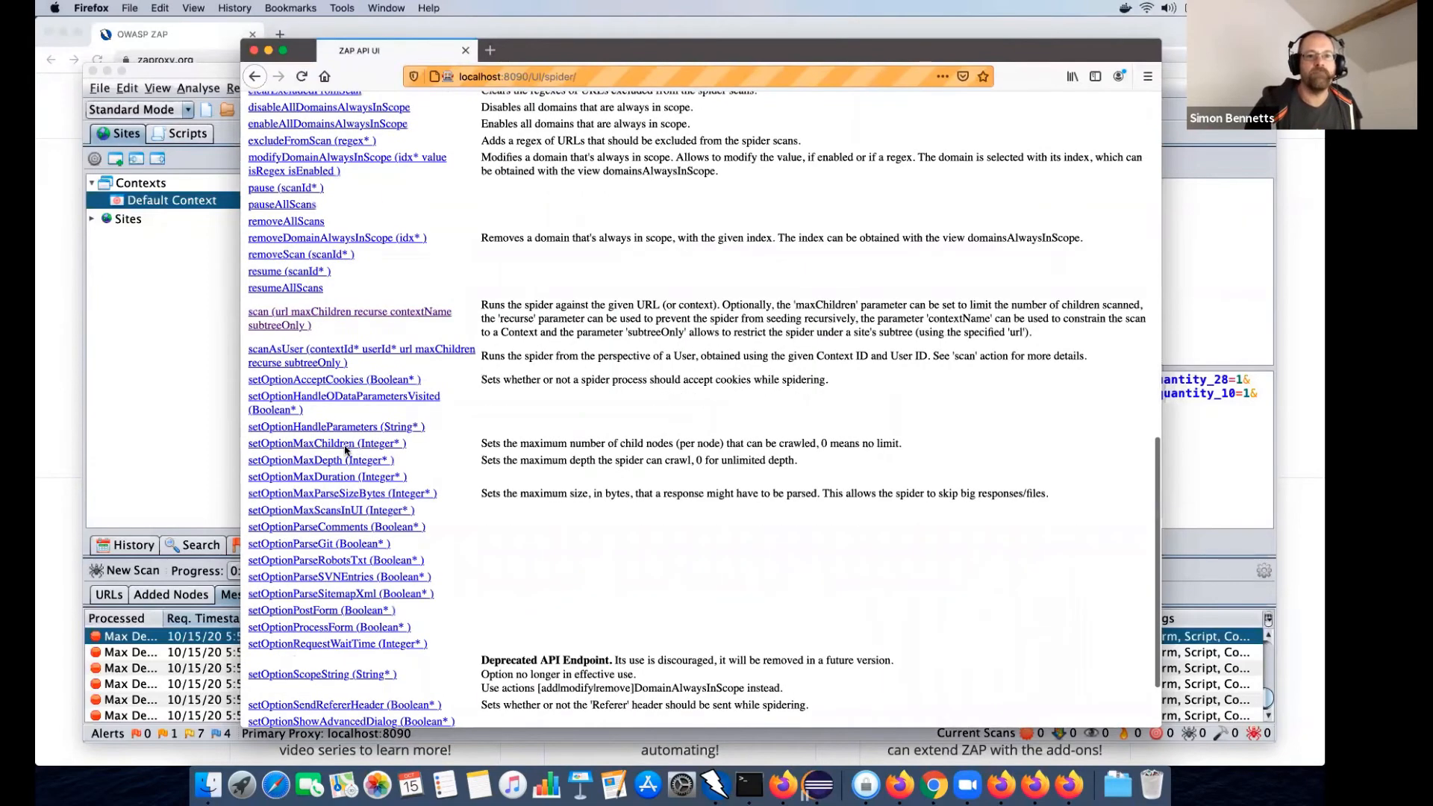
left_click(347, 458)
left_click(364, 270)
type("9")
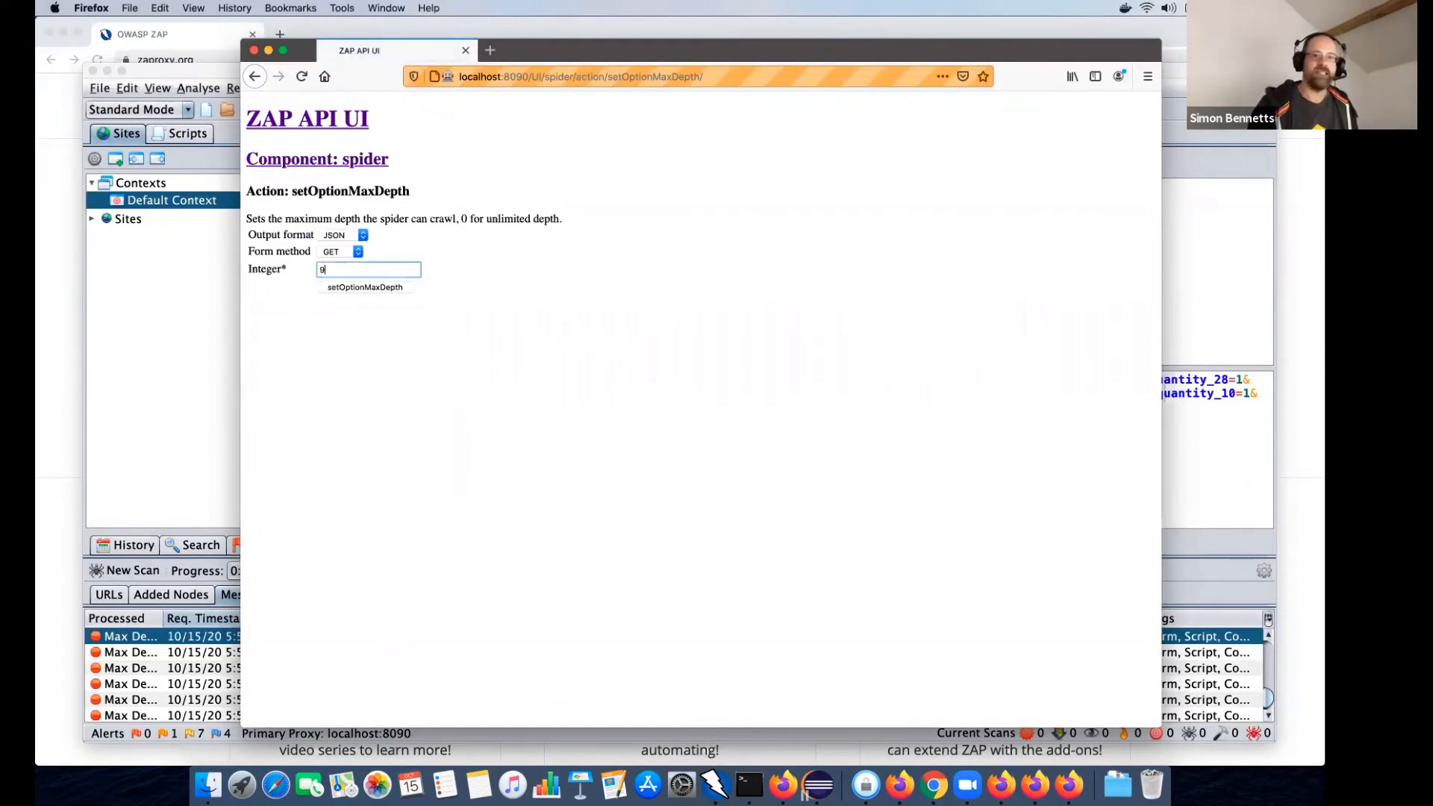
left_click(387, 288)
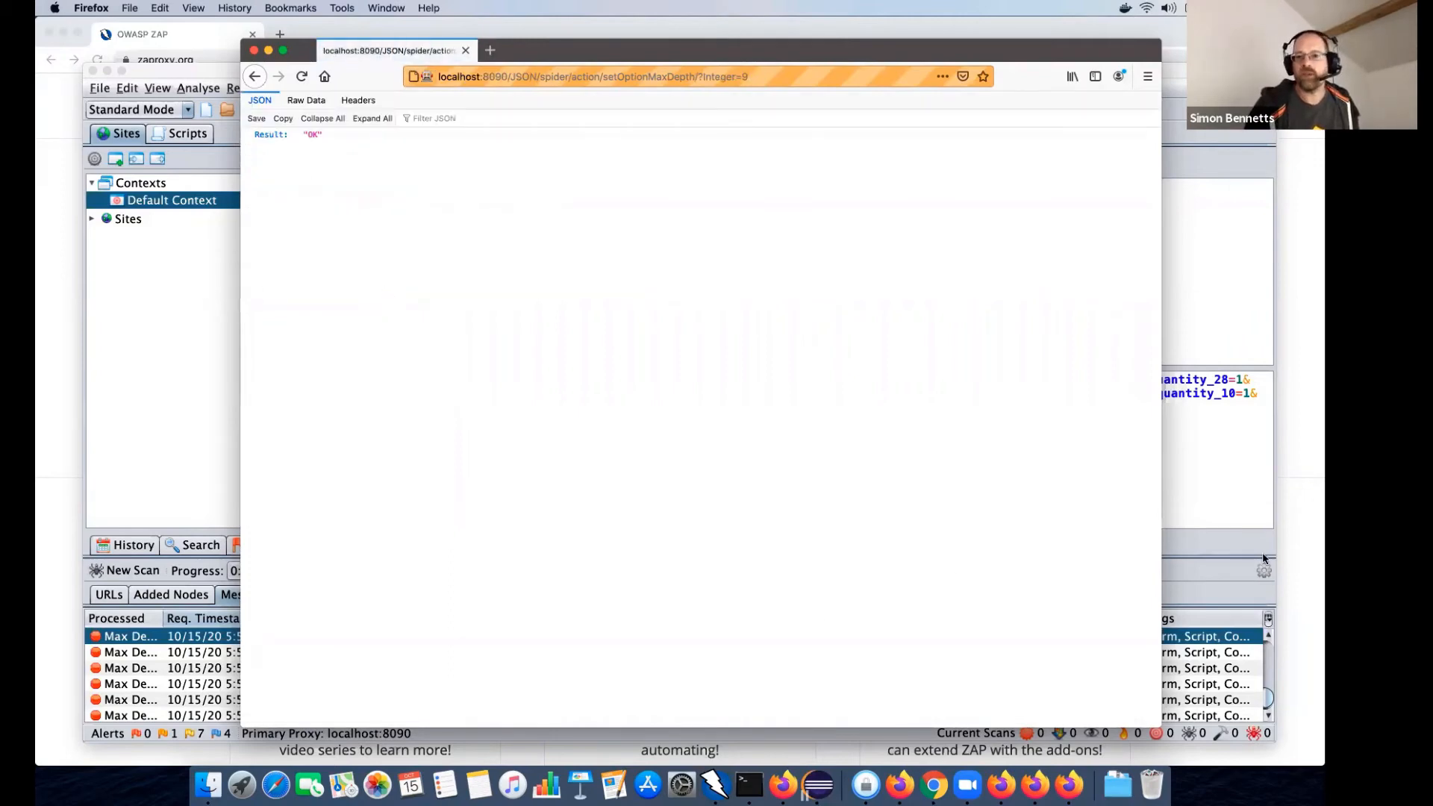
- Check the Maximum Depth to Crawl setting in ZAP's Spider options, and close the options without changes
left_click(1263, 571)
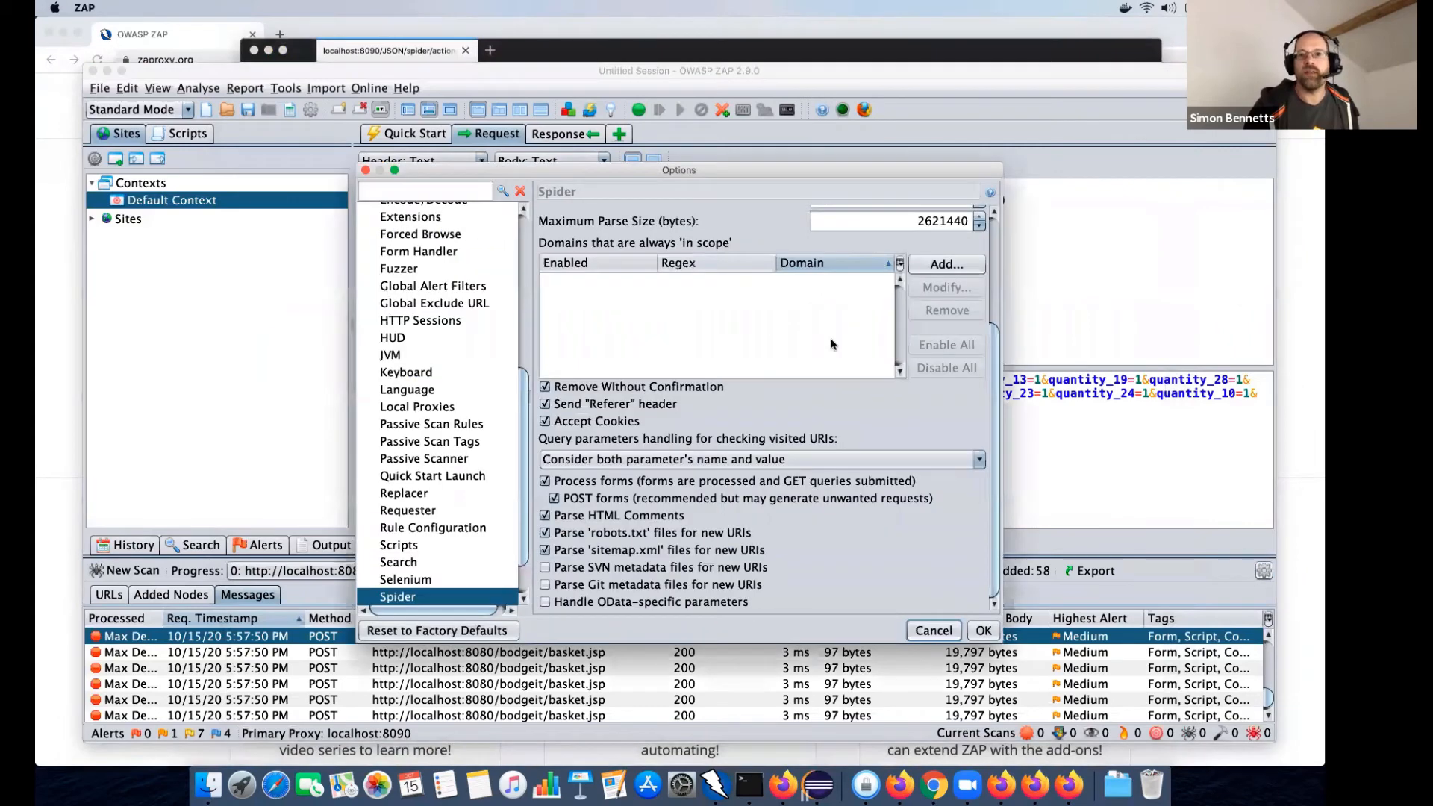
scroll(749, 261, "up", 5)
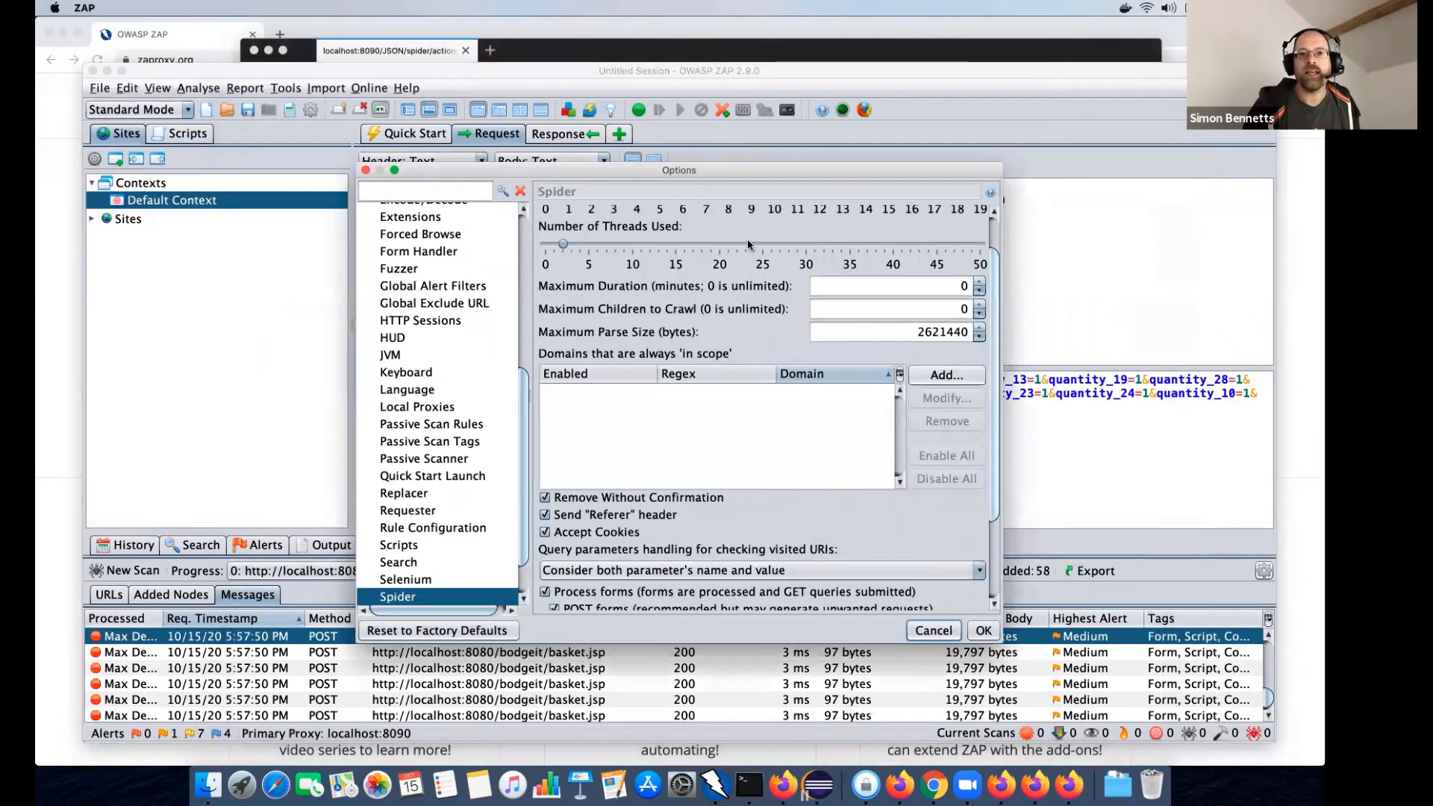
scroll(750, 250, "up", 2)
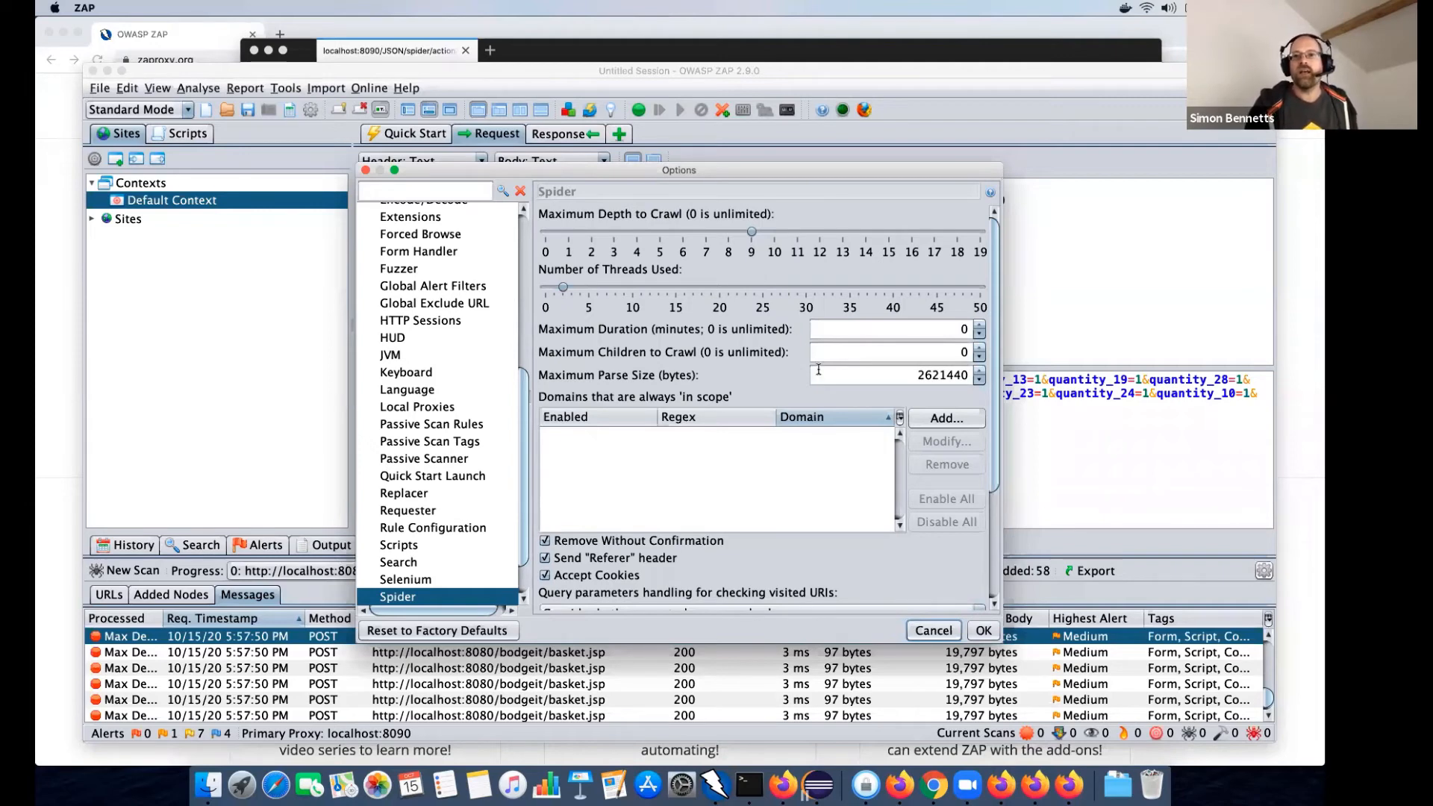
left_click(921, 634)
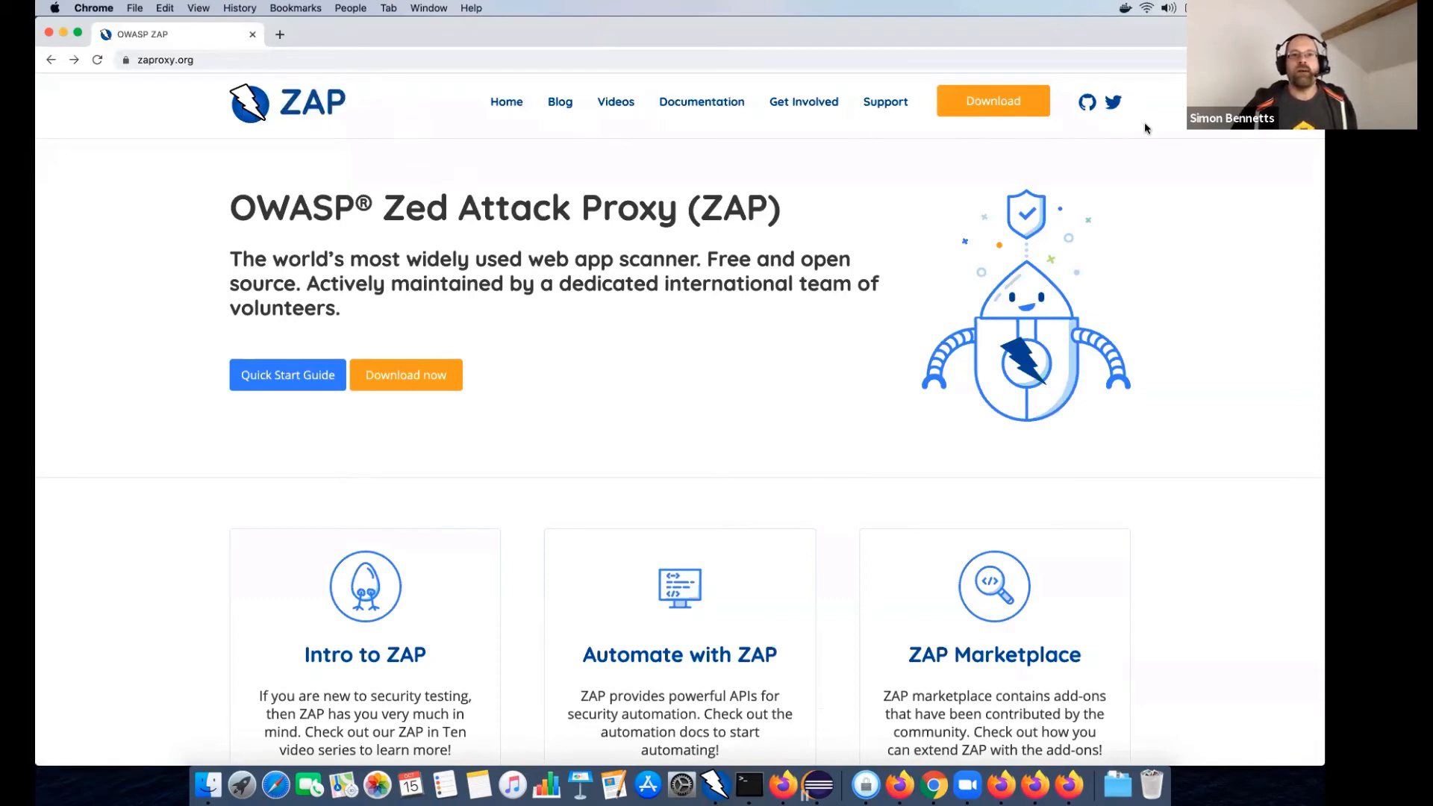
- From the zaproxy.org site in Chrome, go to the OWASP ZAP organisation on GitHub and open its zaproxy repository
left_click(1091, 110)
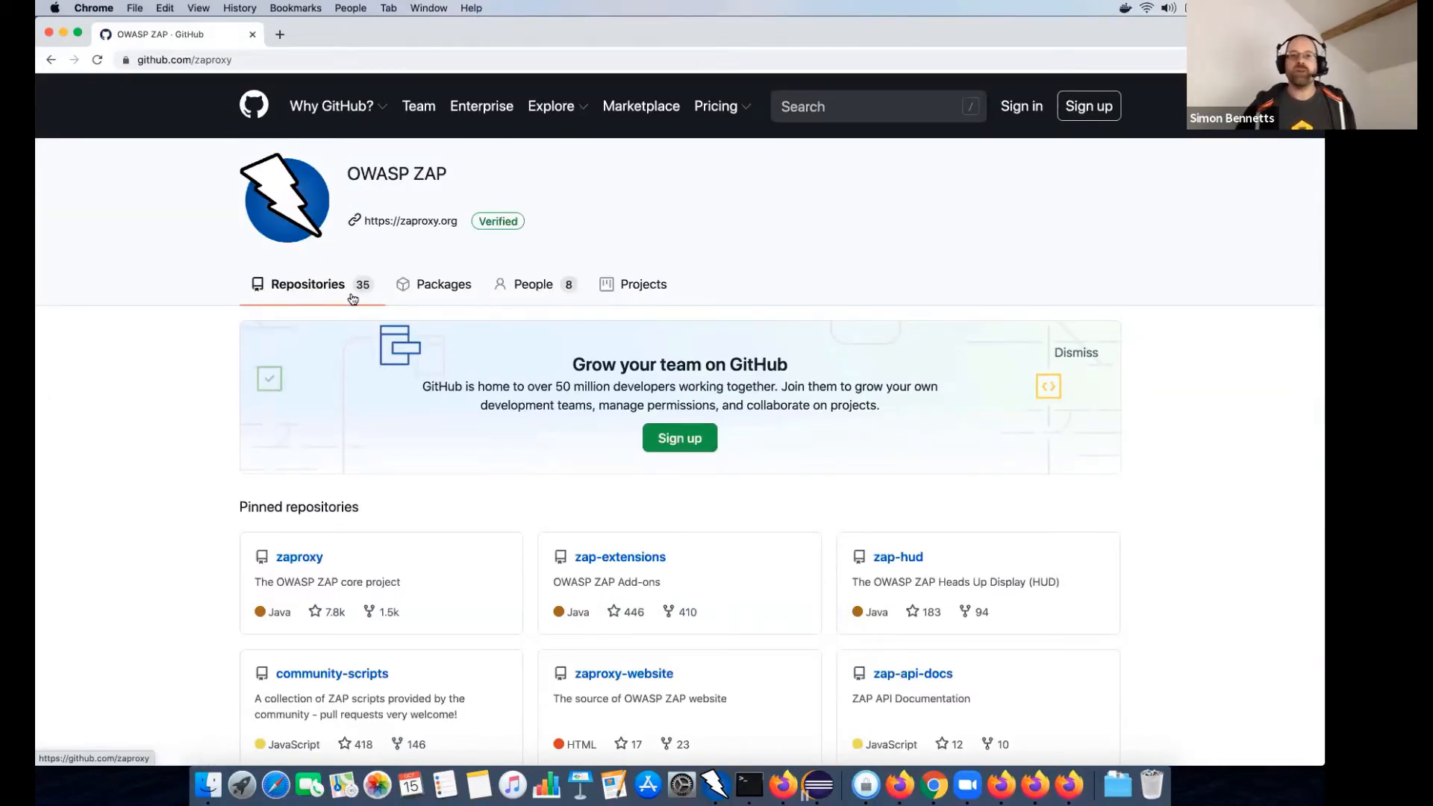
scroll(196, 334, "down", 5)
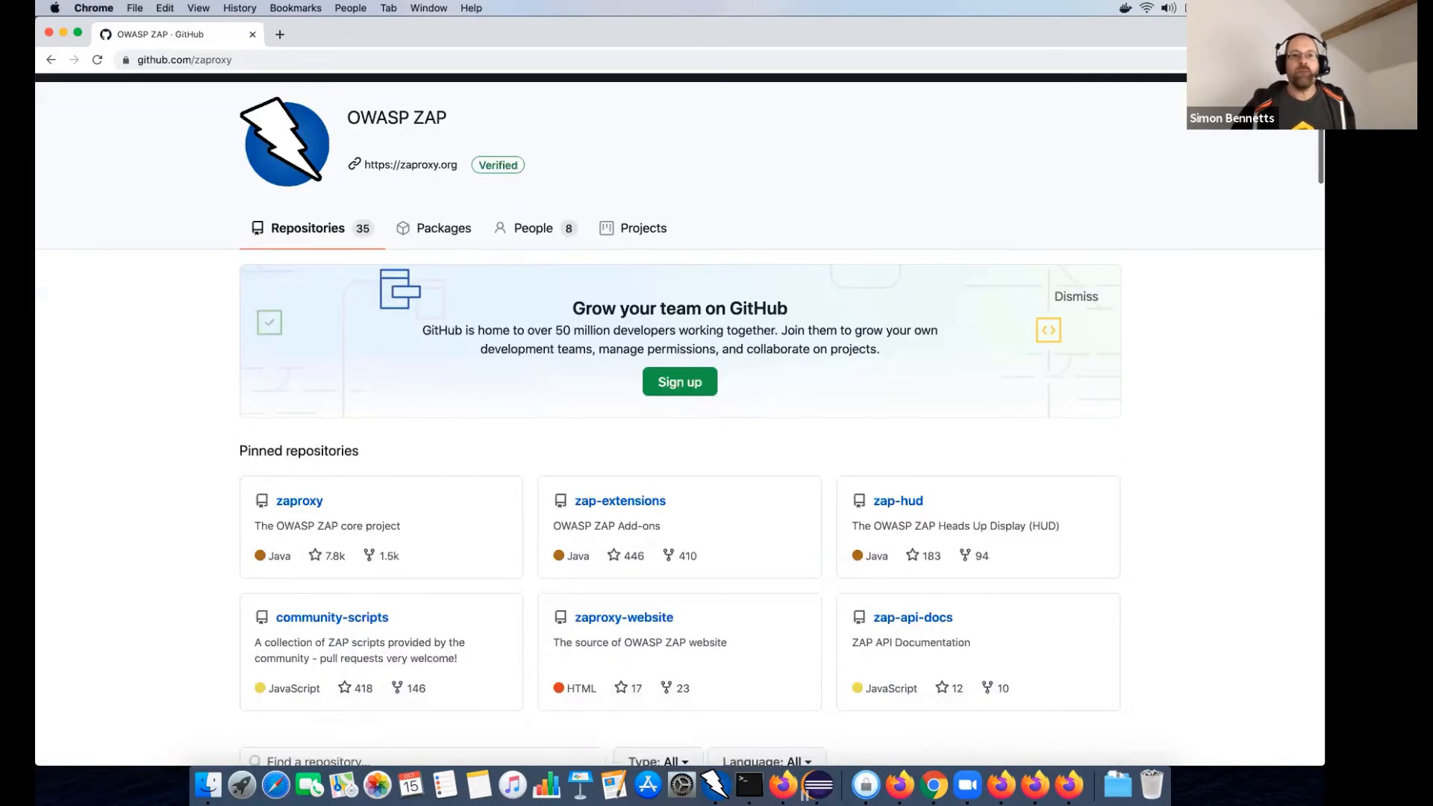
scroll(196, 333, "down", 1)
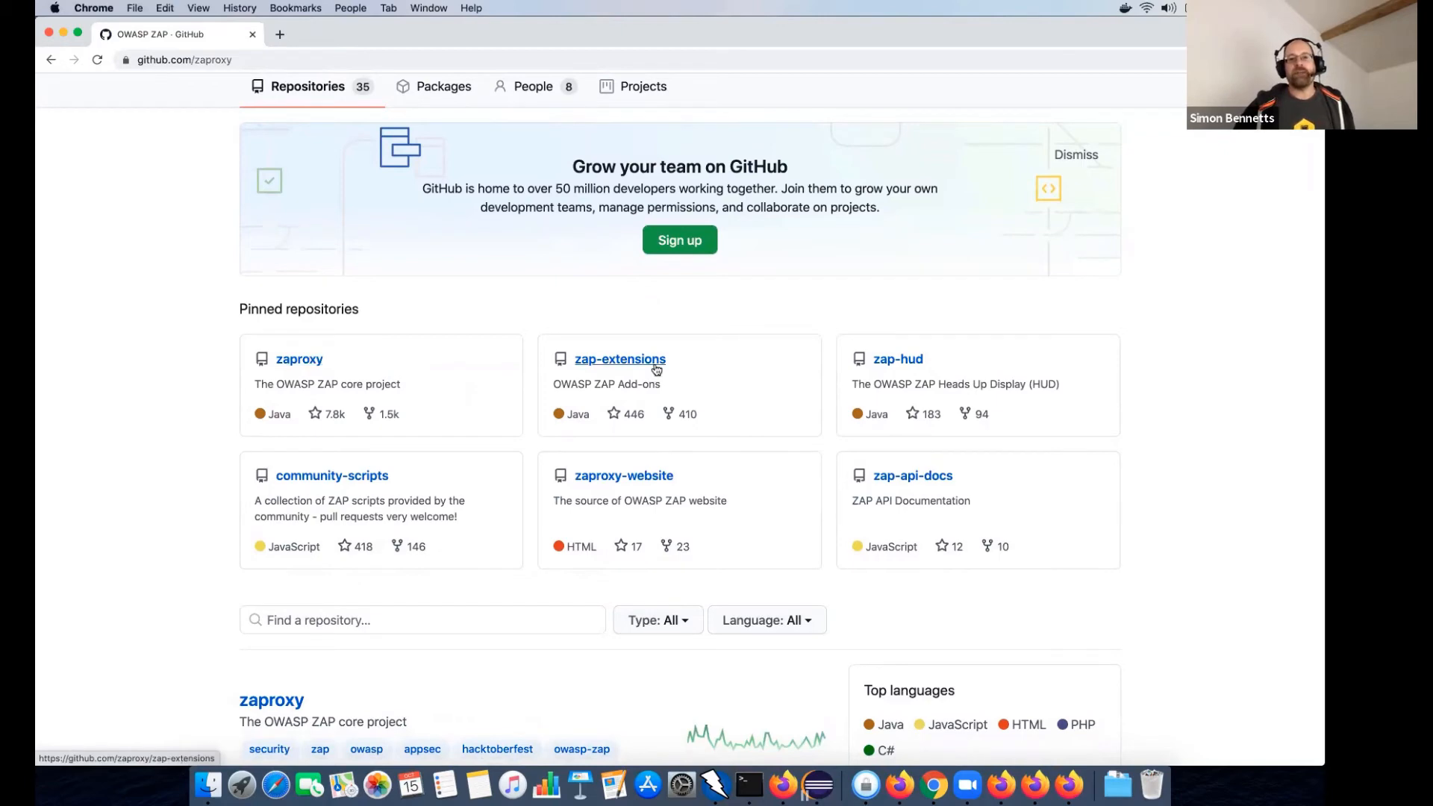
left_click(316, 364)
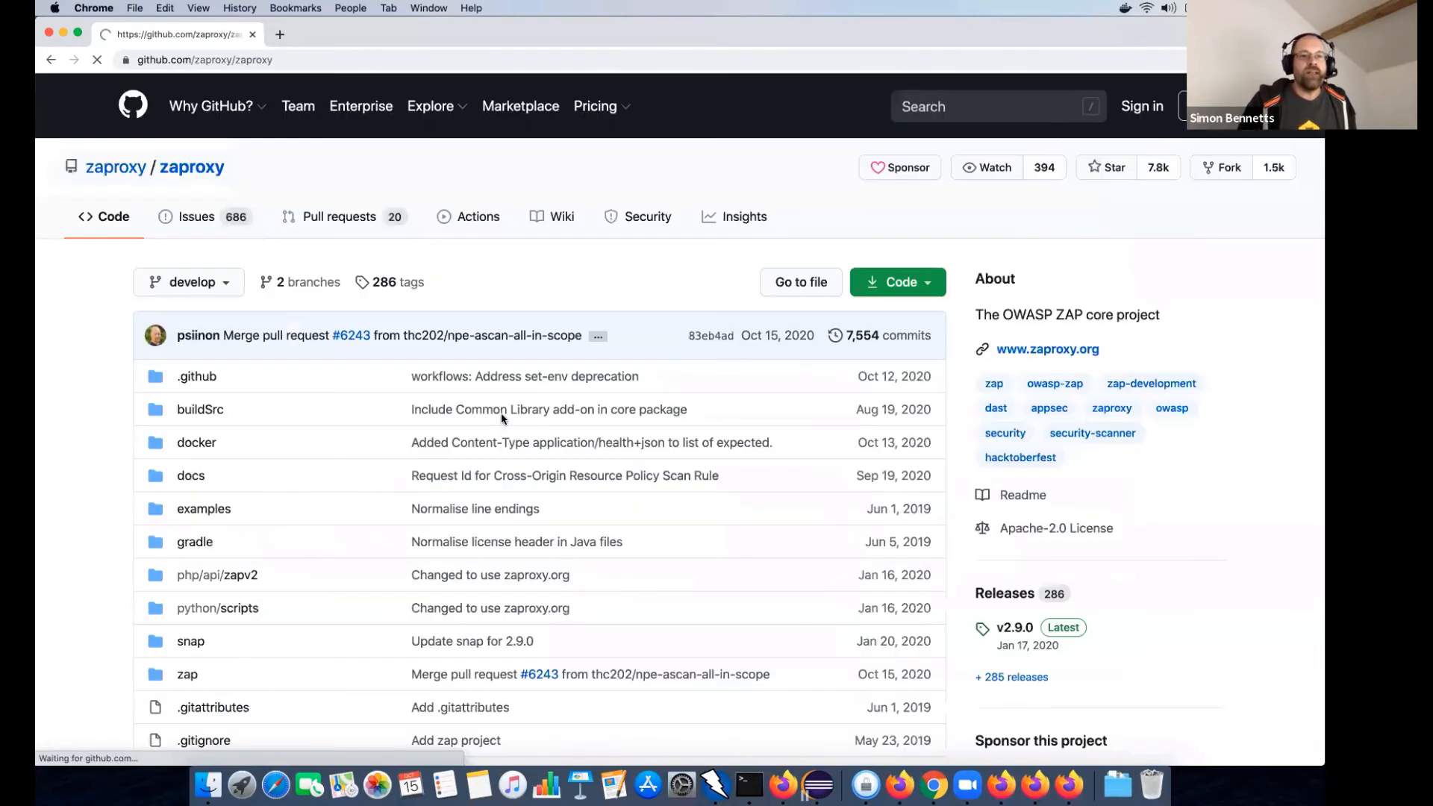
- Navigate to the zap/src/main/java/org folder of the zaproxy repository
scroll(186, 433, "down", 5)
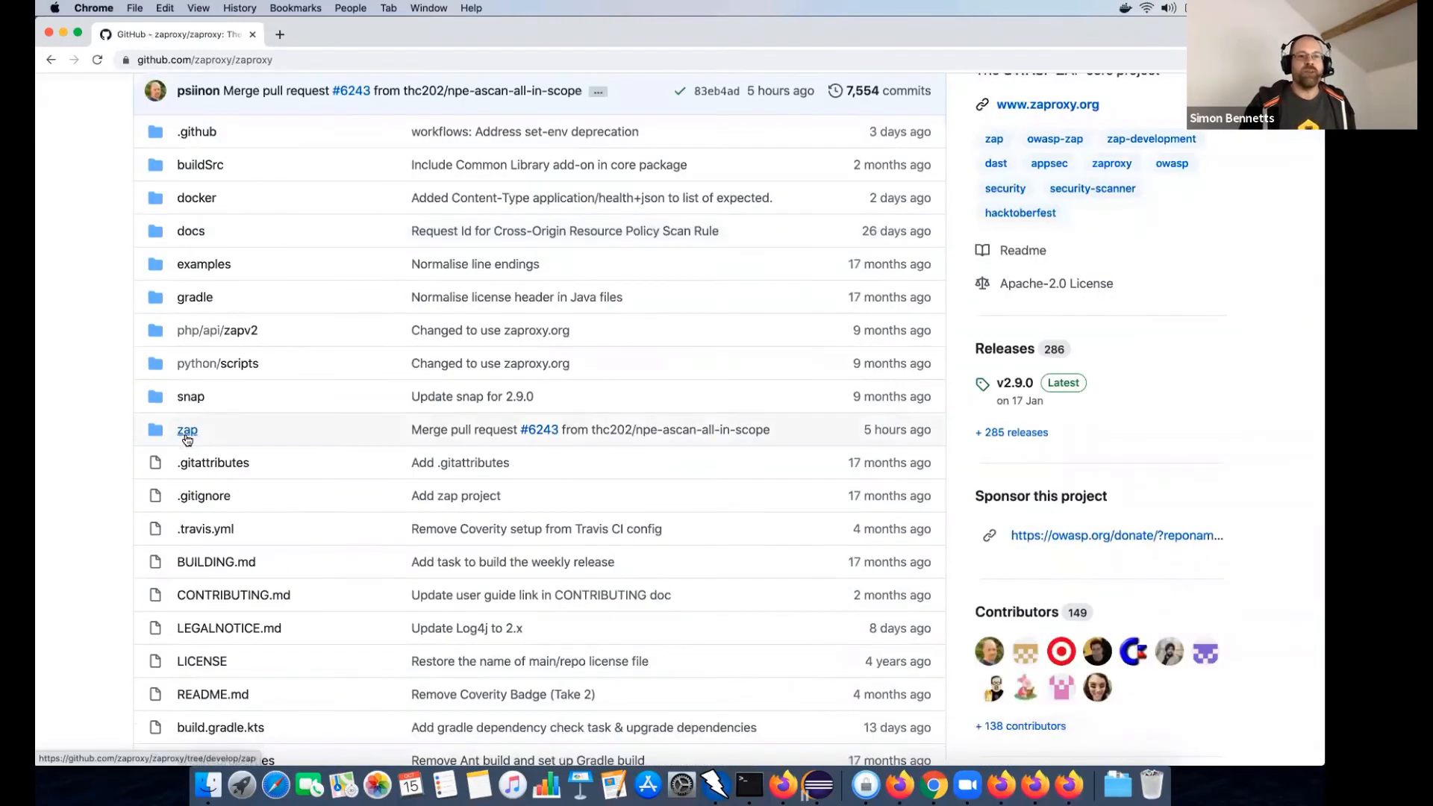
left_click(186, 433)
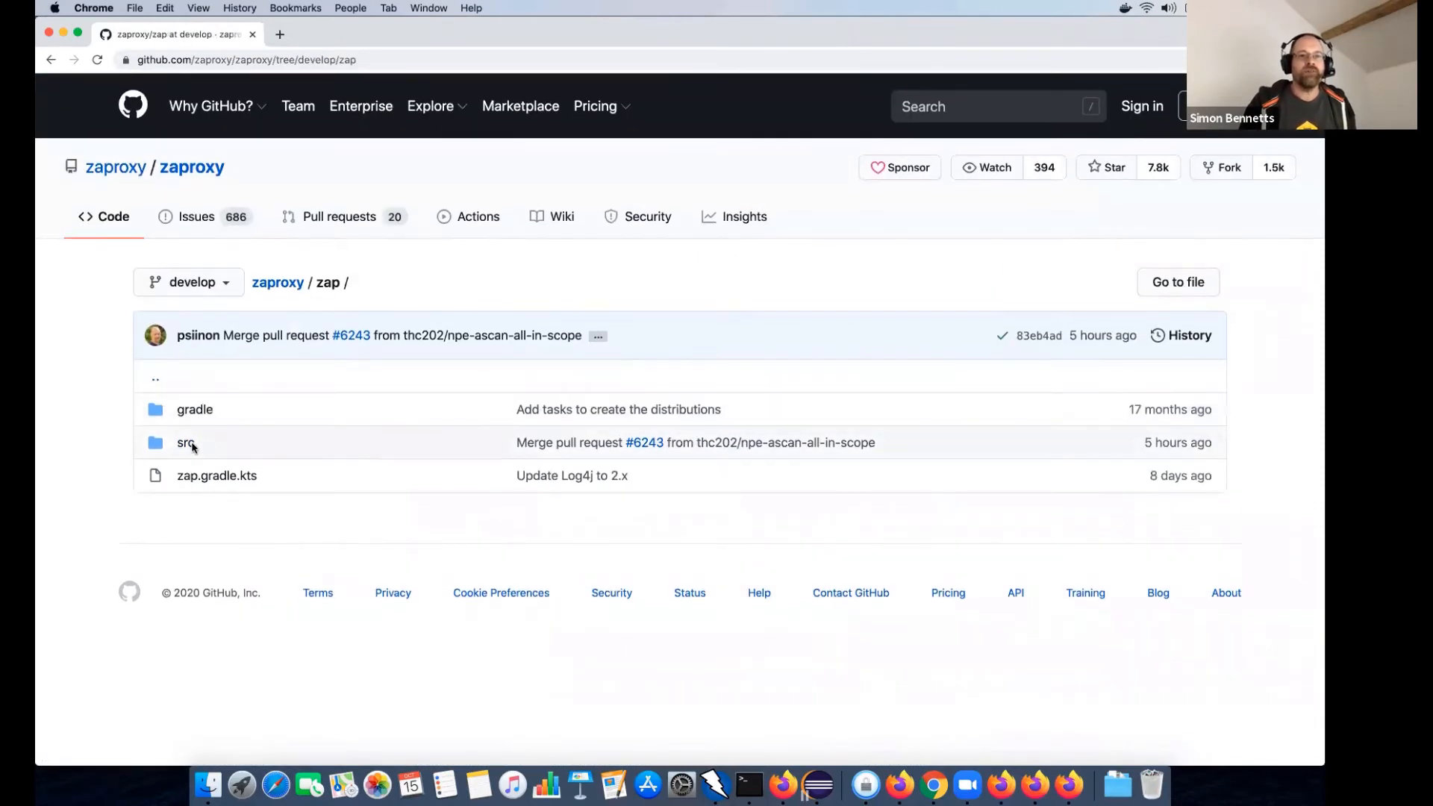
left_click(185, 445)
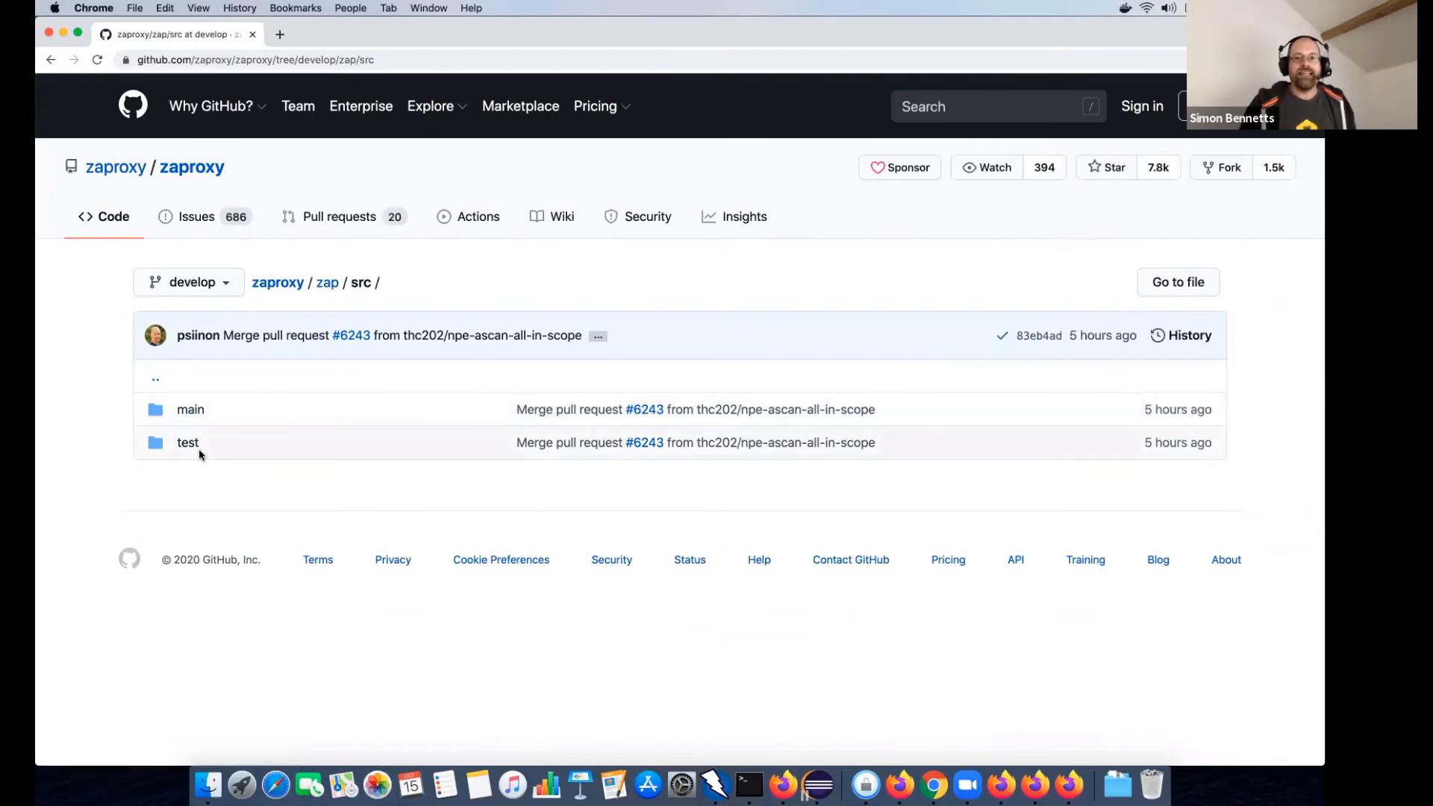
left_click(192, 410)
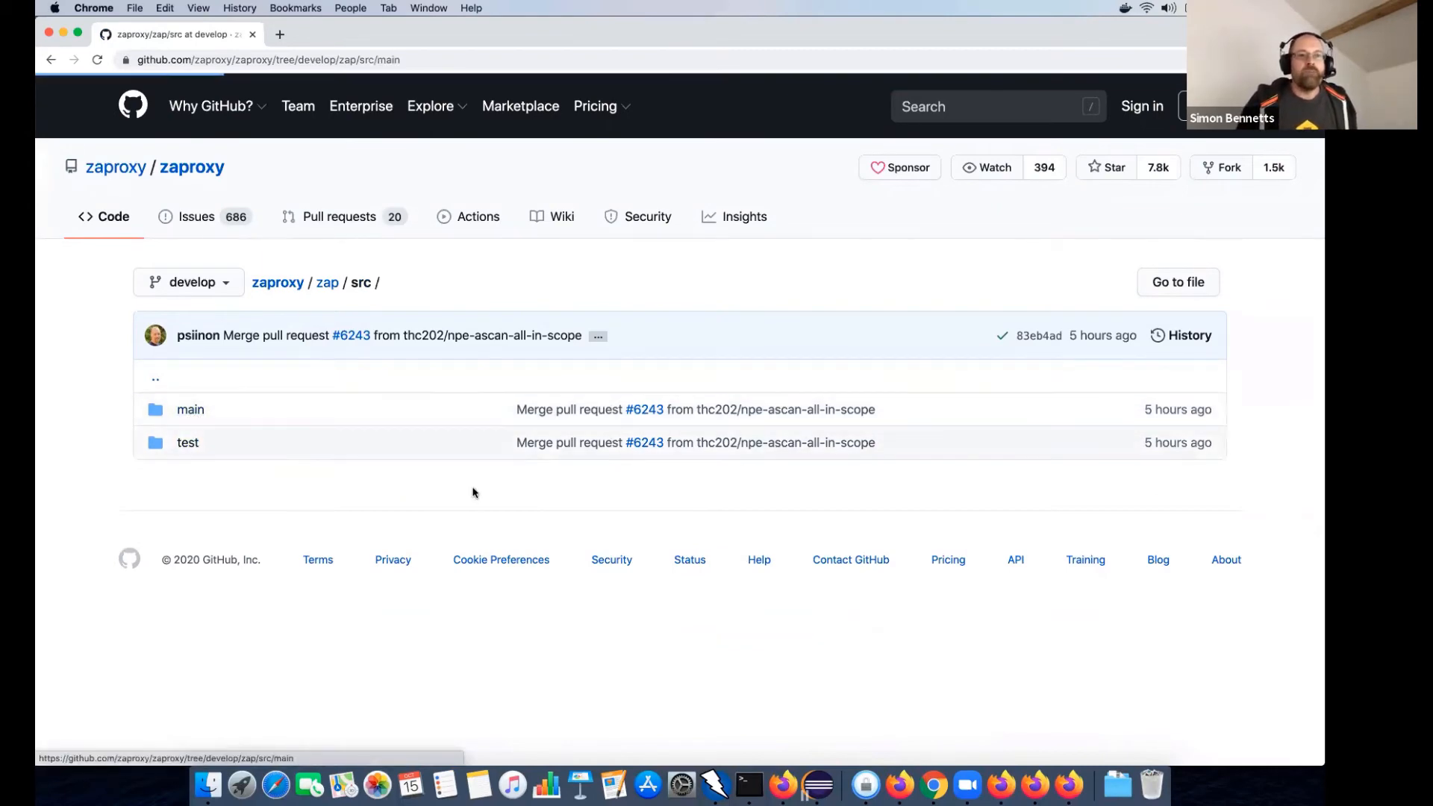
scroll(266, 390, "down", 2)
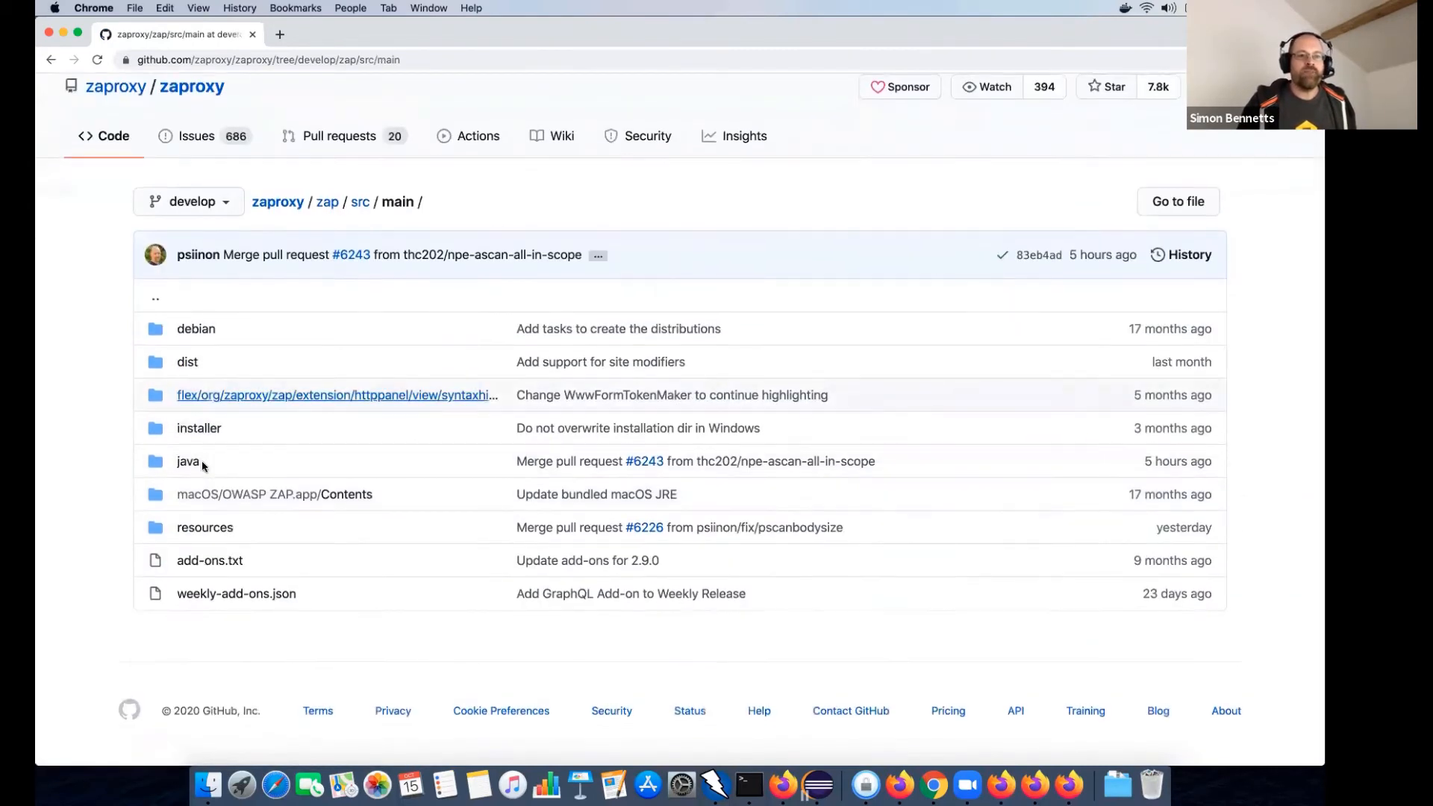
left_click(188, 462)
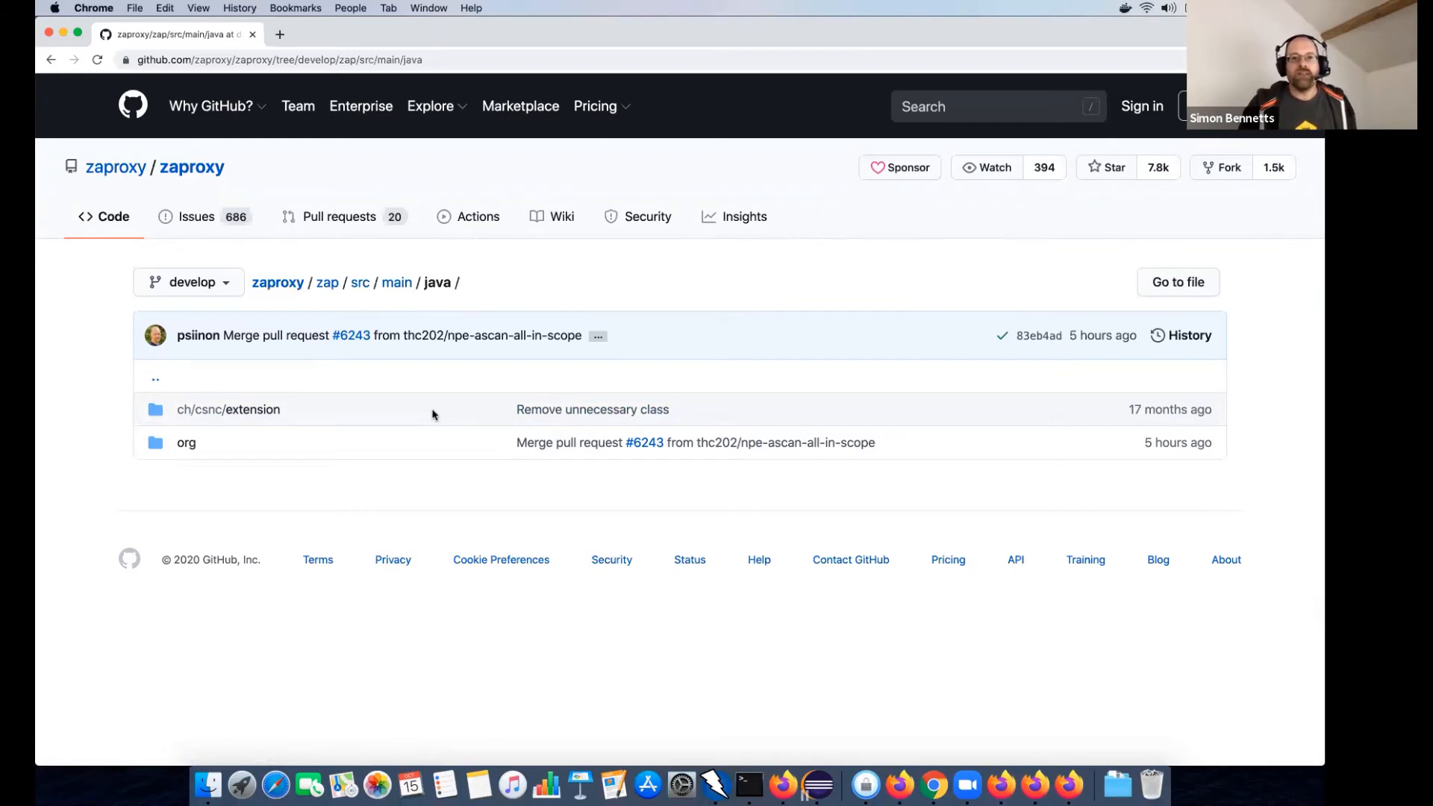
left_click(188, 446)
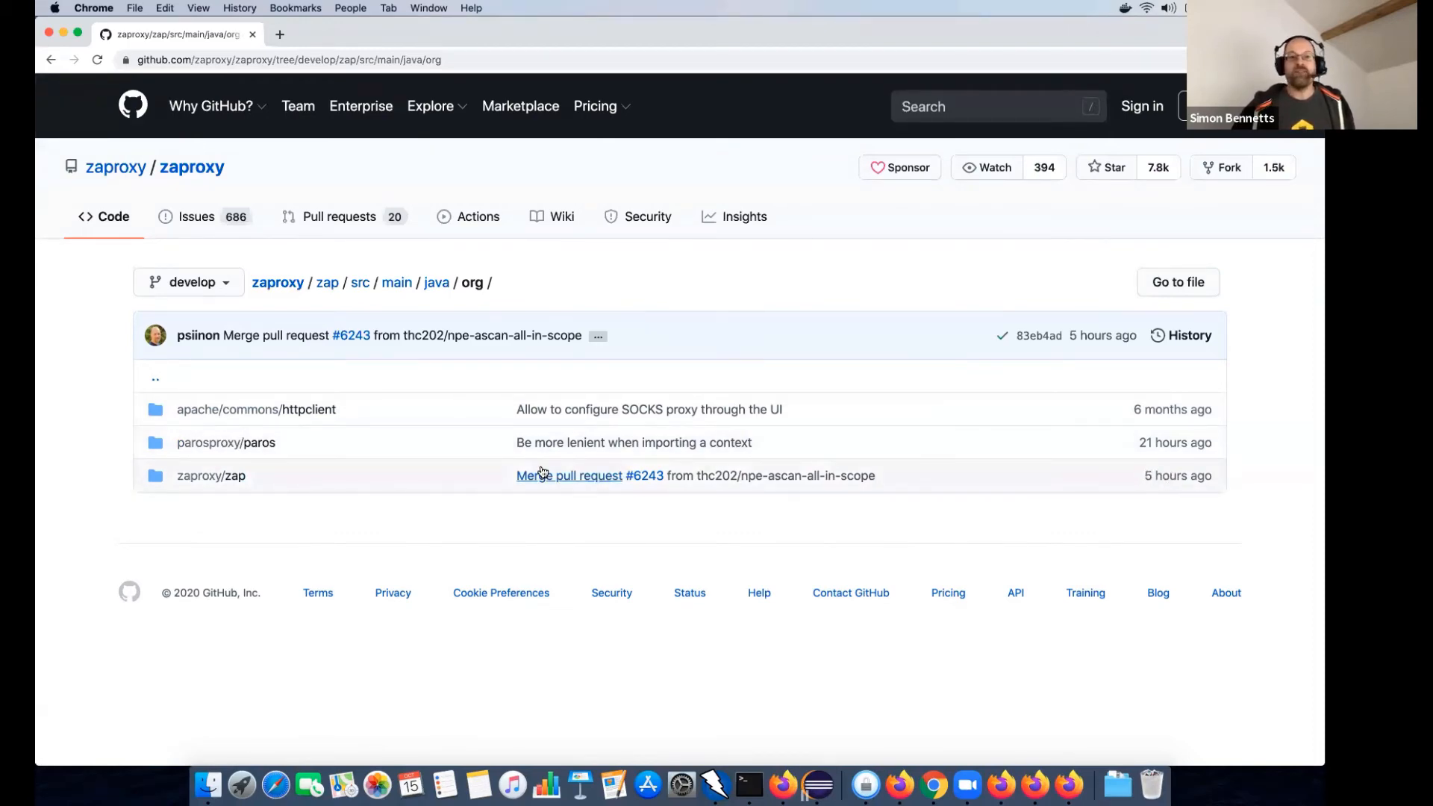
- Look through the parosproxy/paros folder and its core subfolder, and return to the org folder
left_click(242, 444)
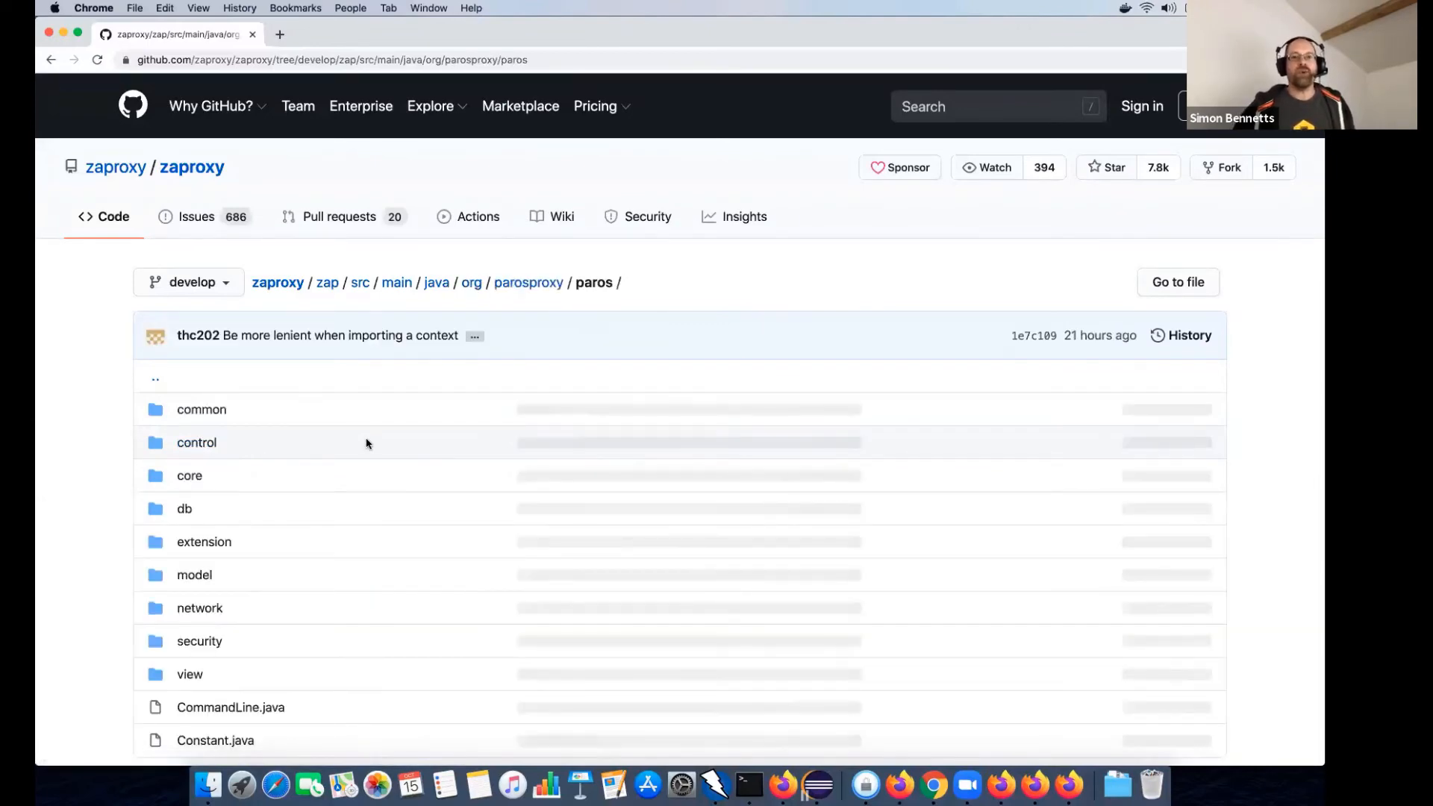
scroll(366, 443, "down", 1)
scroll(350, 439, "down", 3)
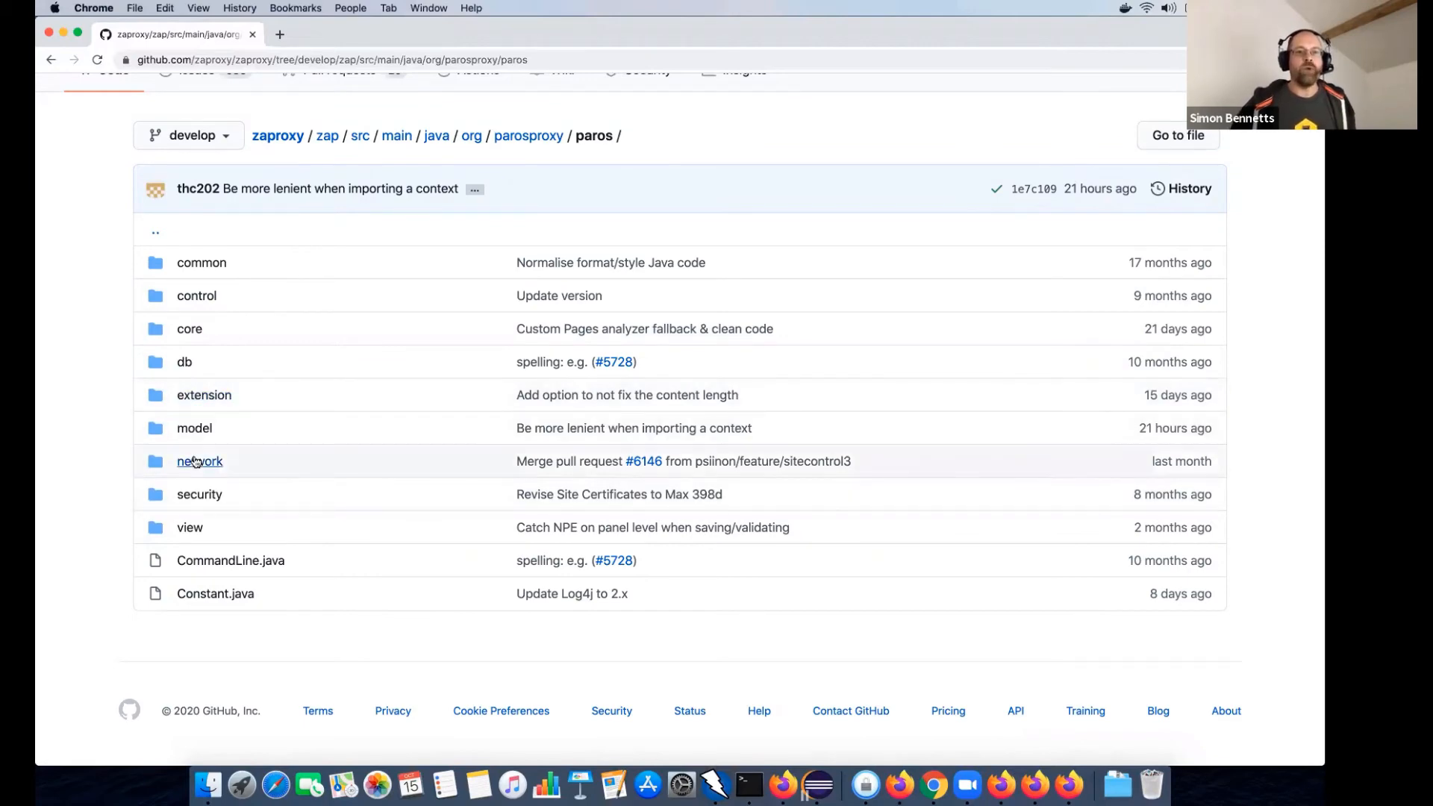
left_click(198, 331)
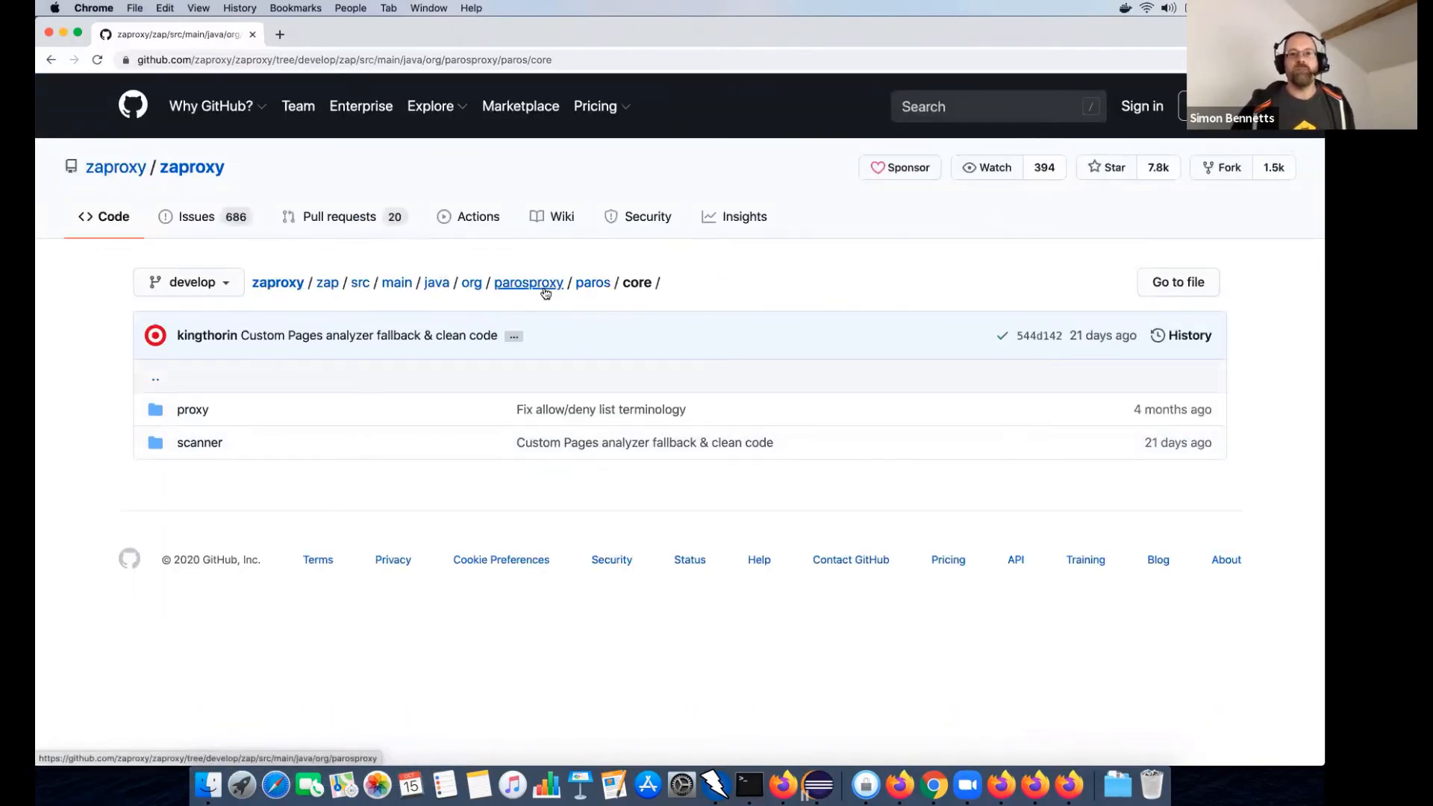
left_click(478, 287)
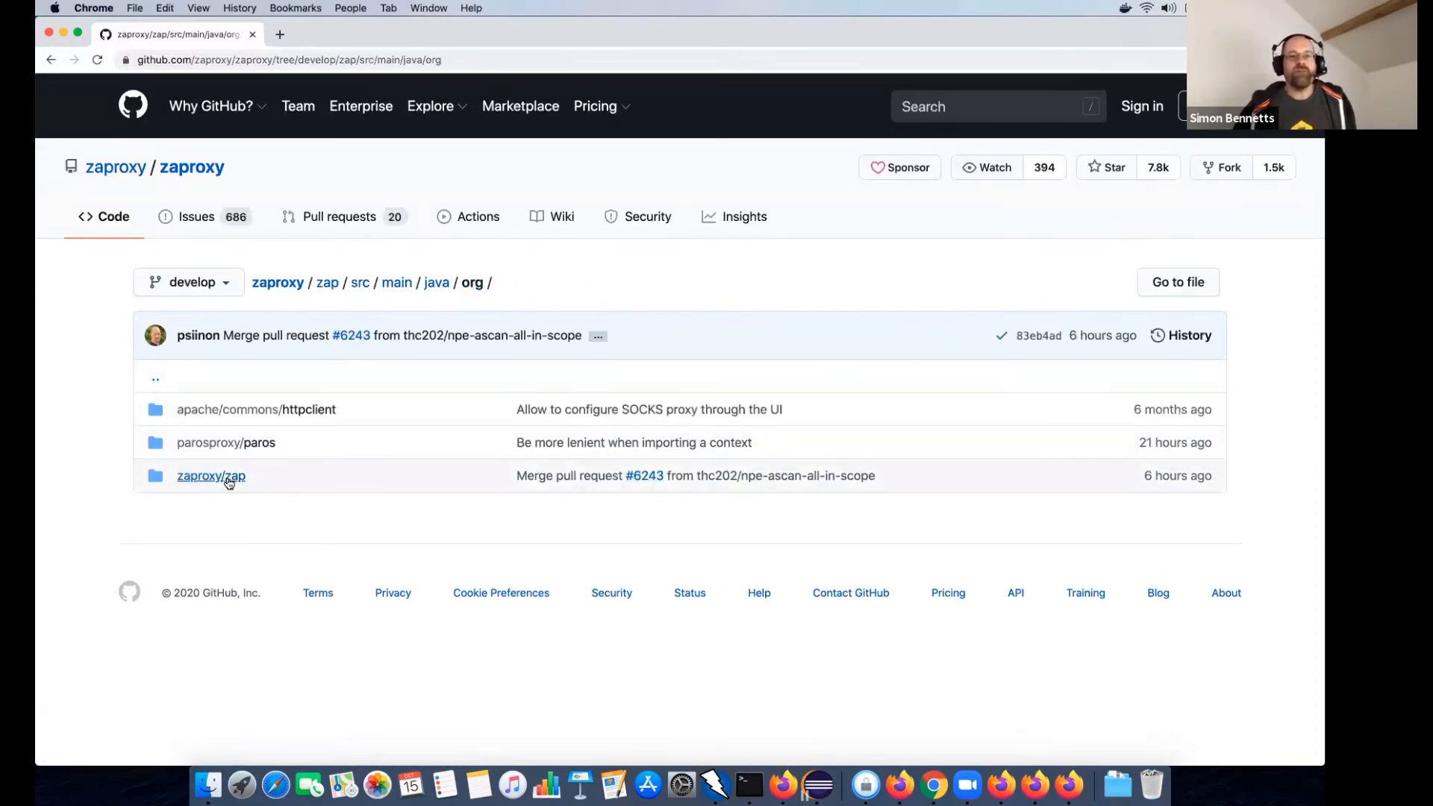
- Open the spider folder inside zaproxy/zap and view its source files
left_click(229, 483)
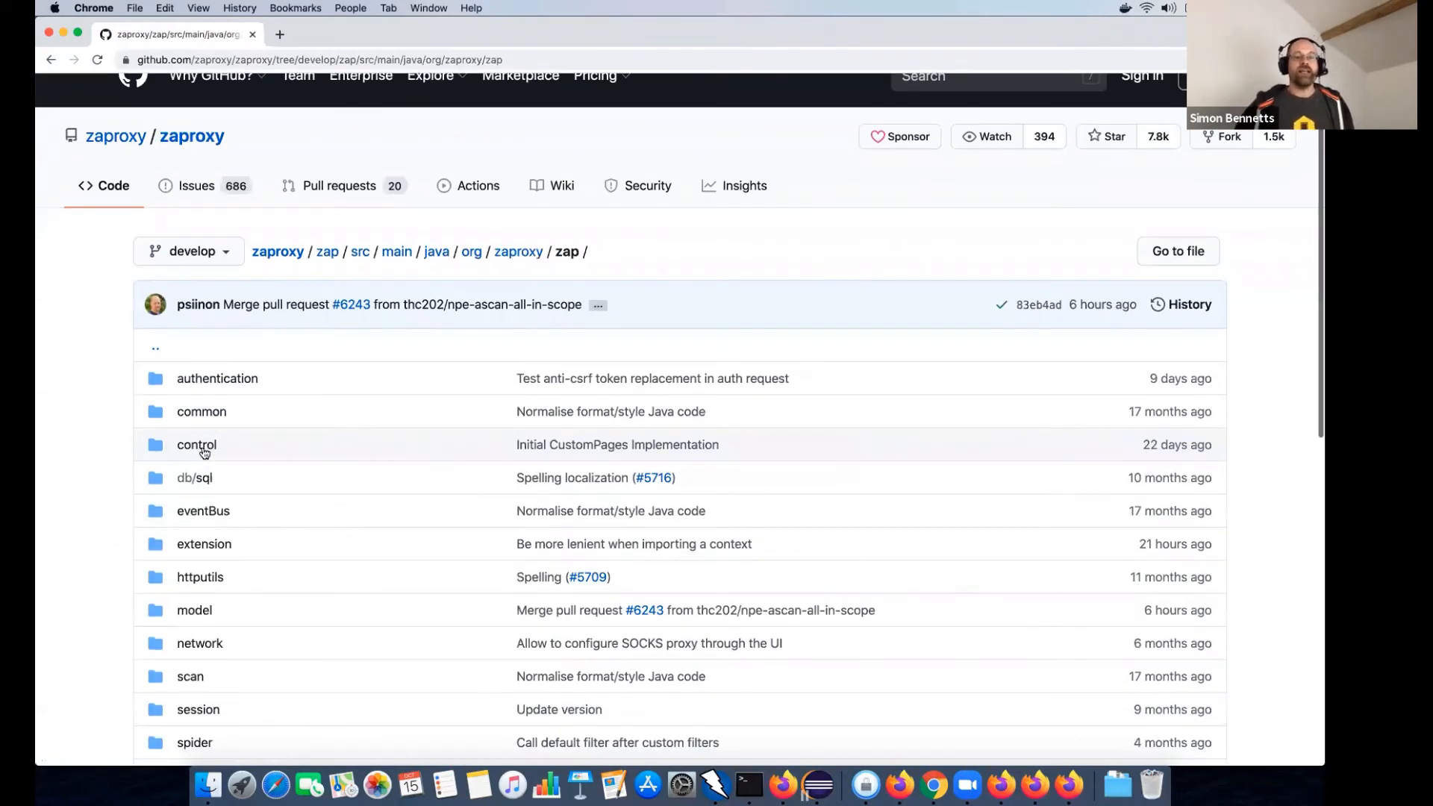
scroll(200, 448, "down", 5)
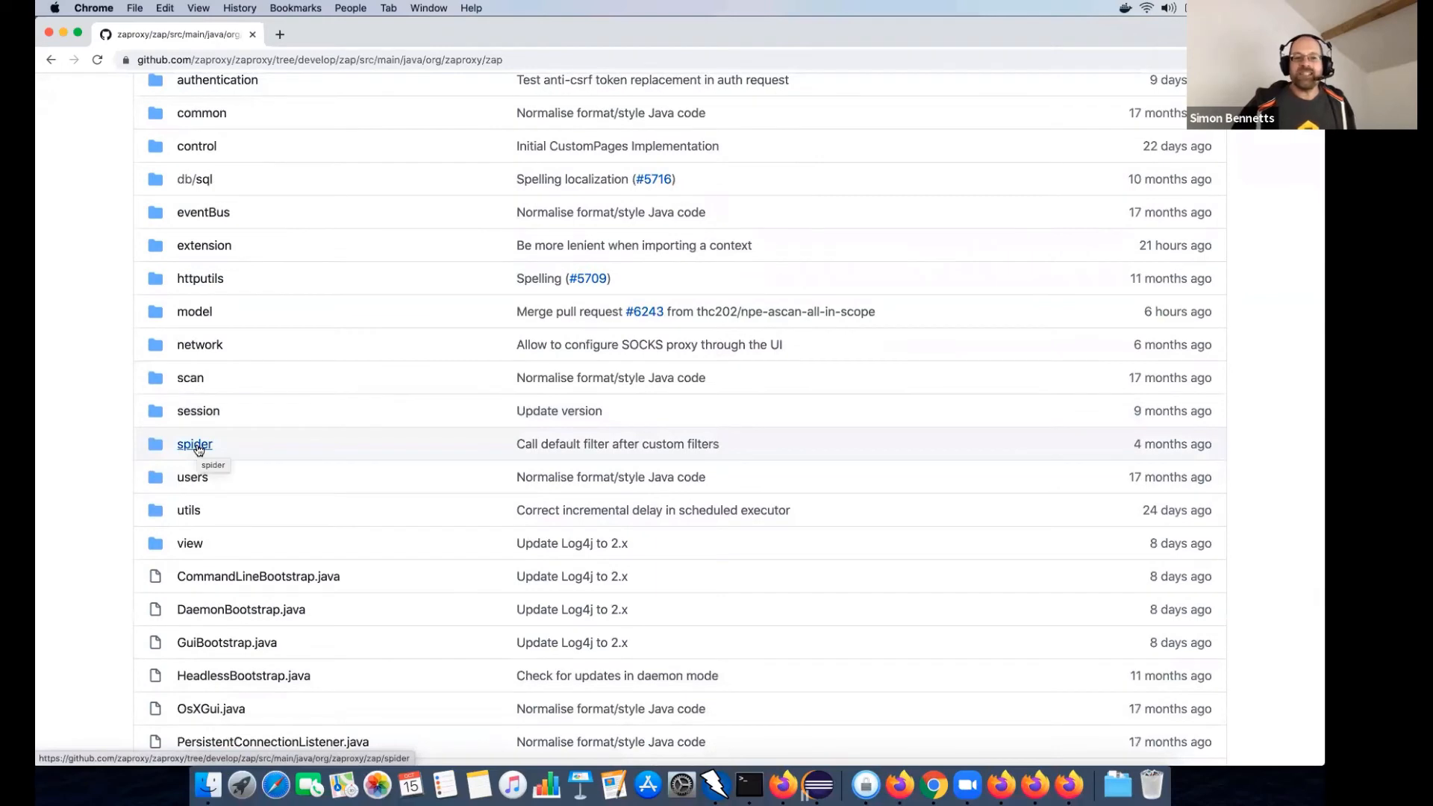
left_click(198, 449)
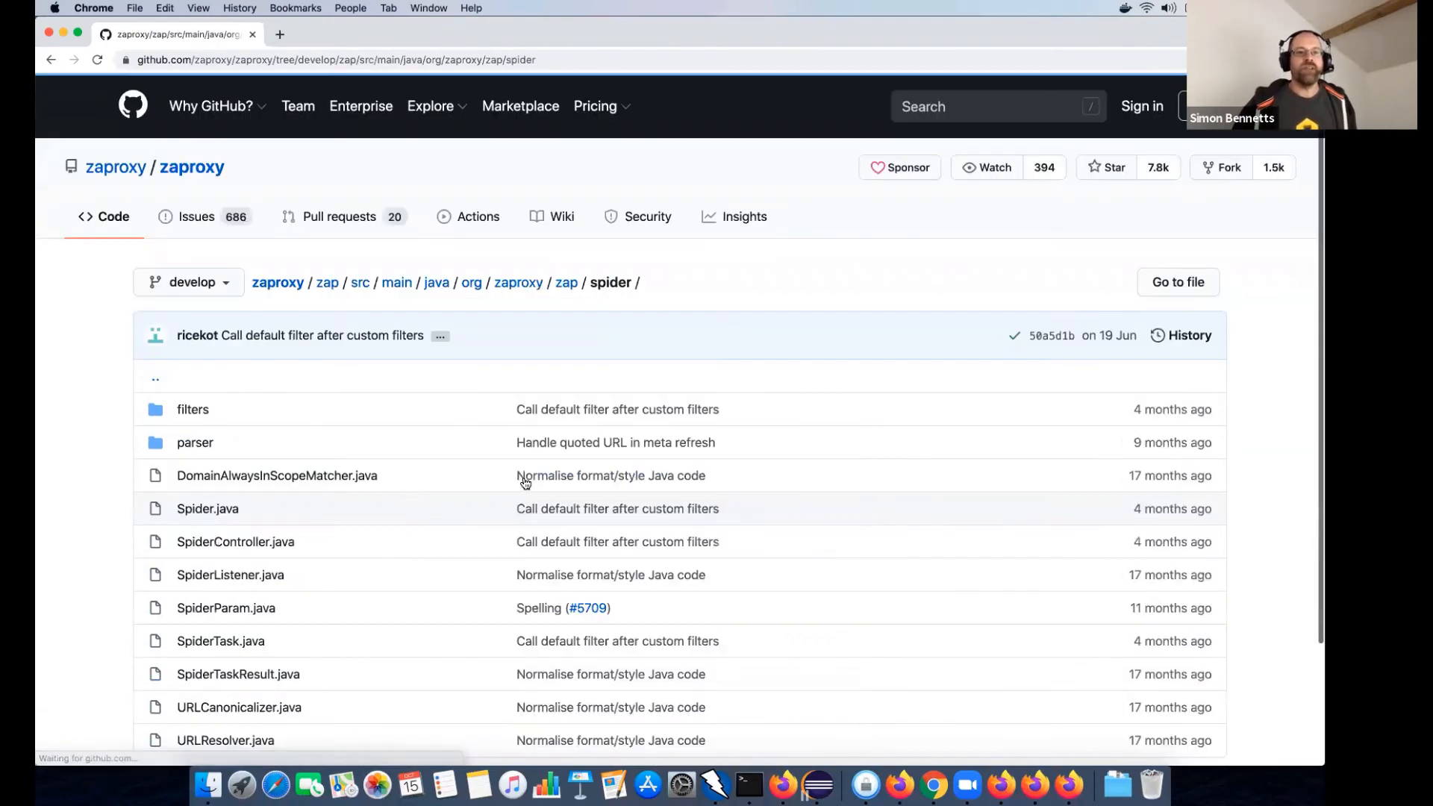
scroll(341, 457, "down", 3)
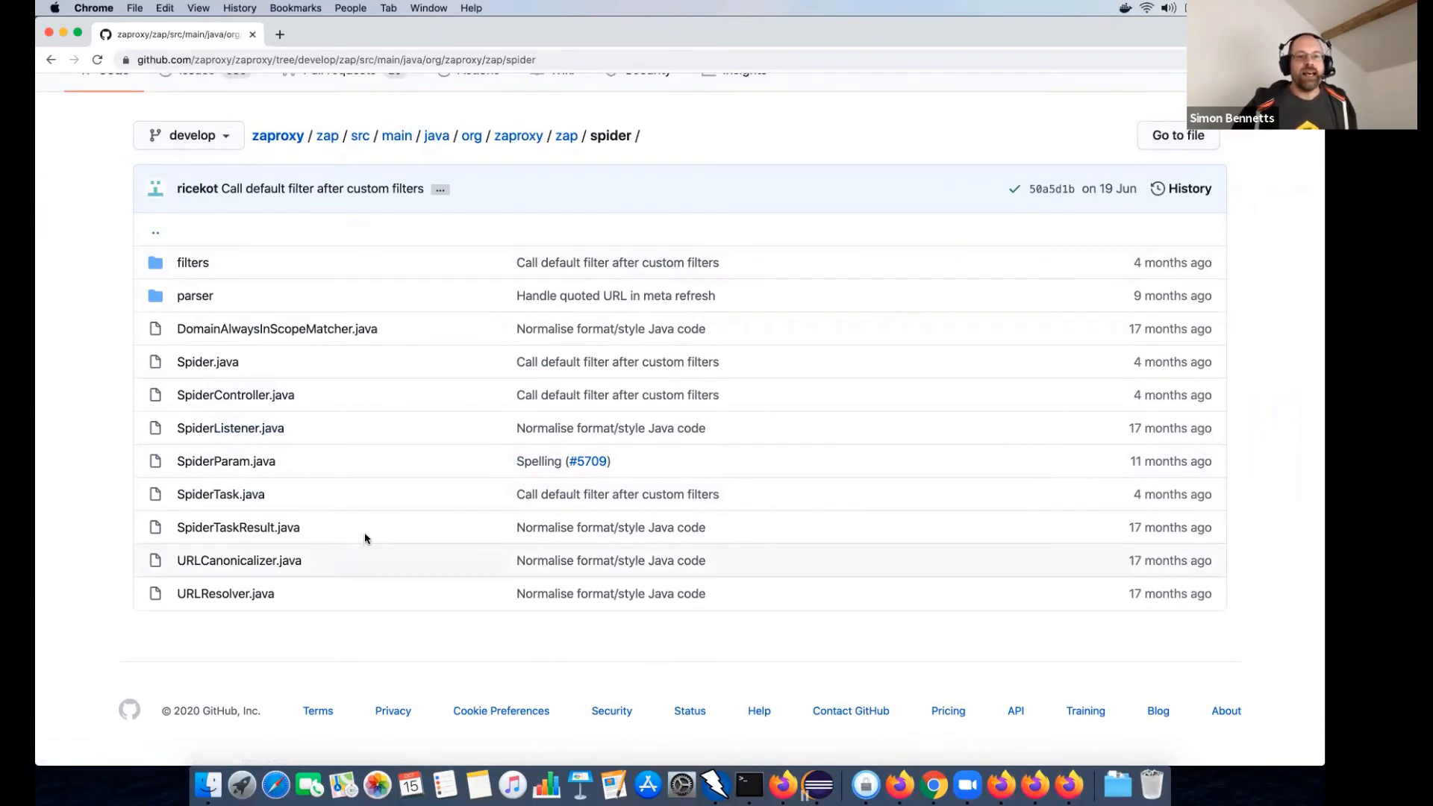
- Open SpiderParam.java and examine the constants that define the spider's parameters
left_click(229, 462)
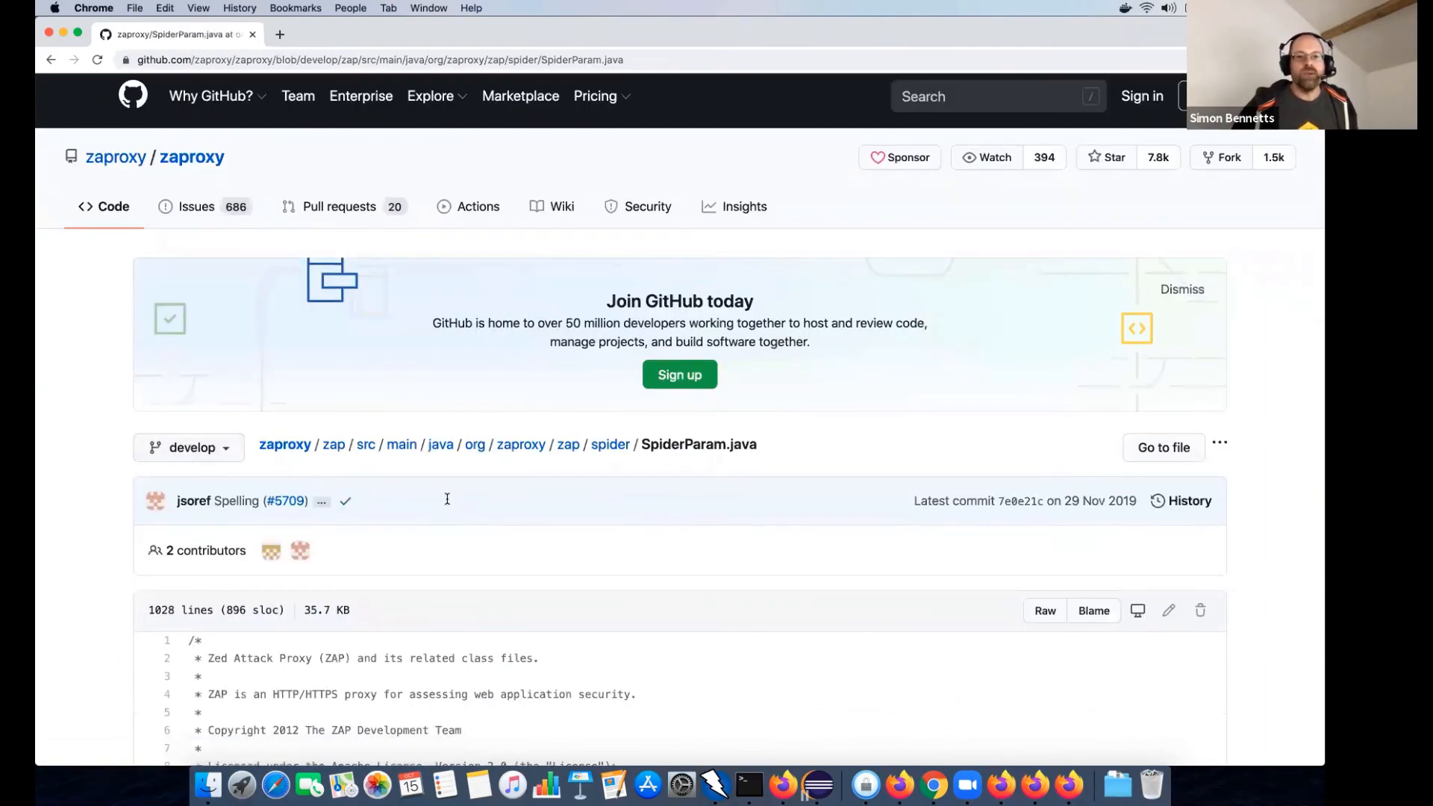
scroll(454, 503, "down", 5)
scroll(458, 504, "down", 4)
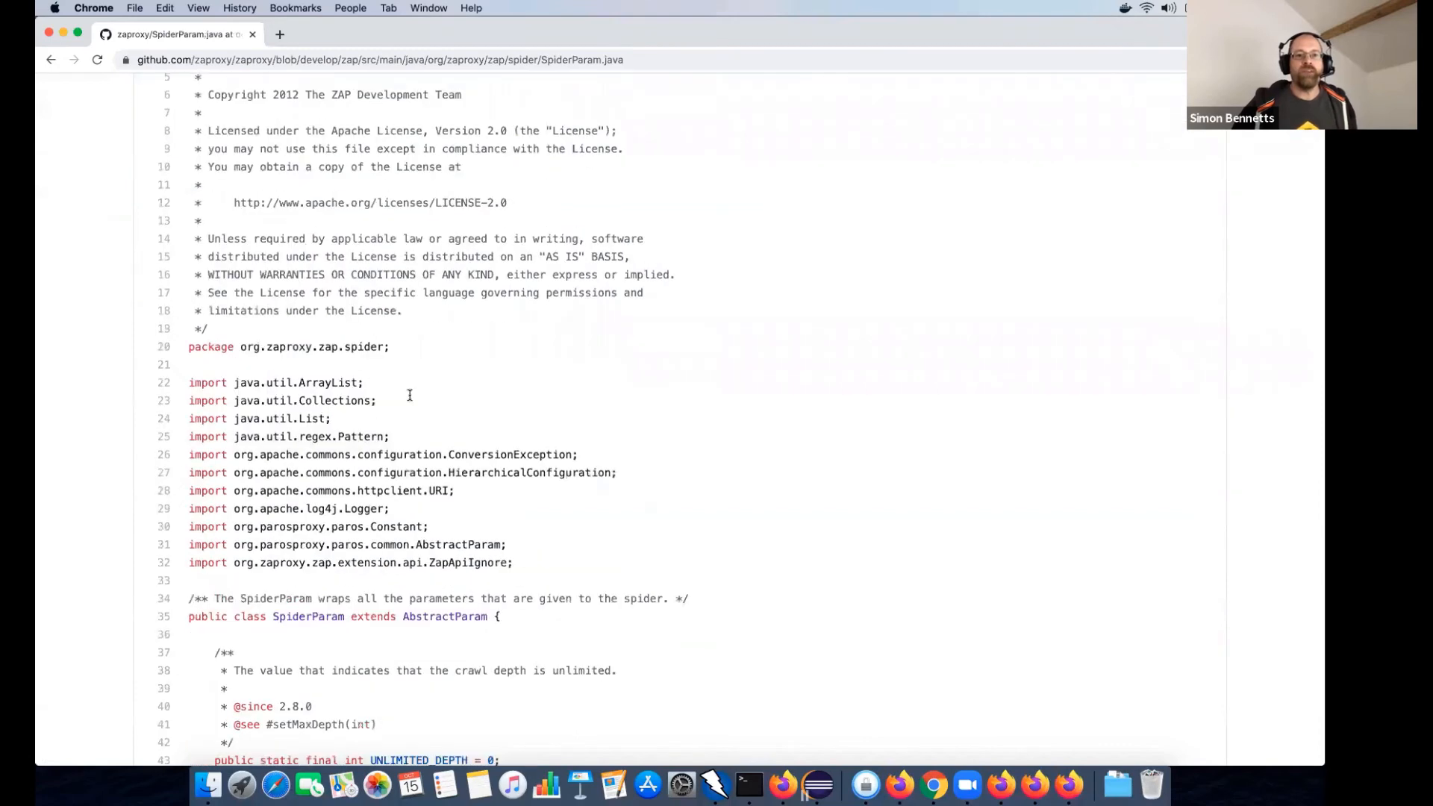
scroll(486, 384, "down", 7)
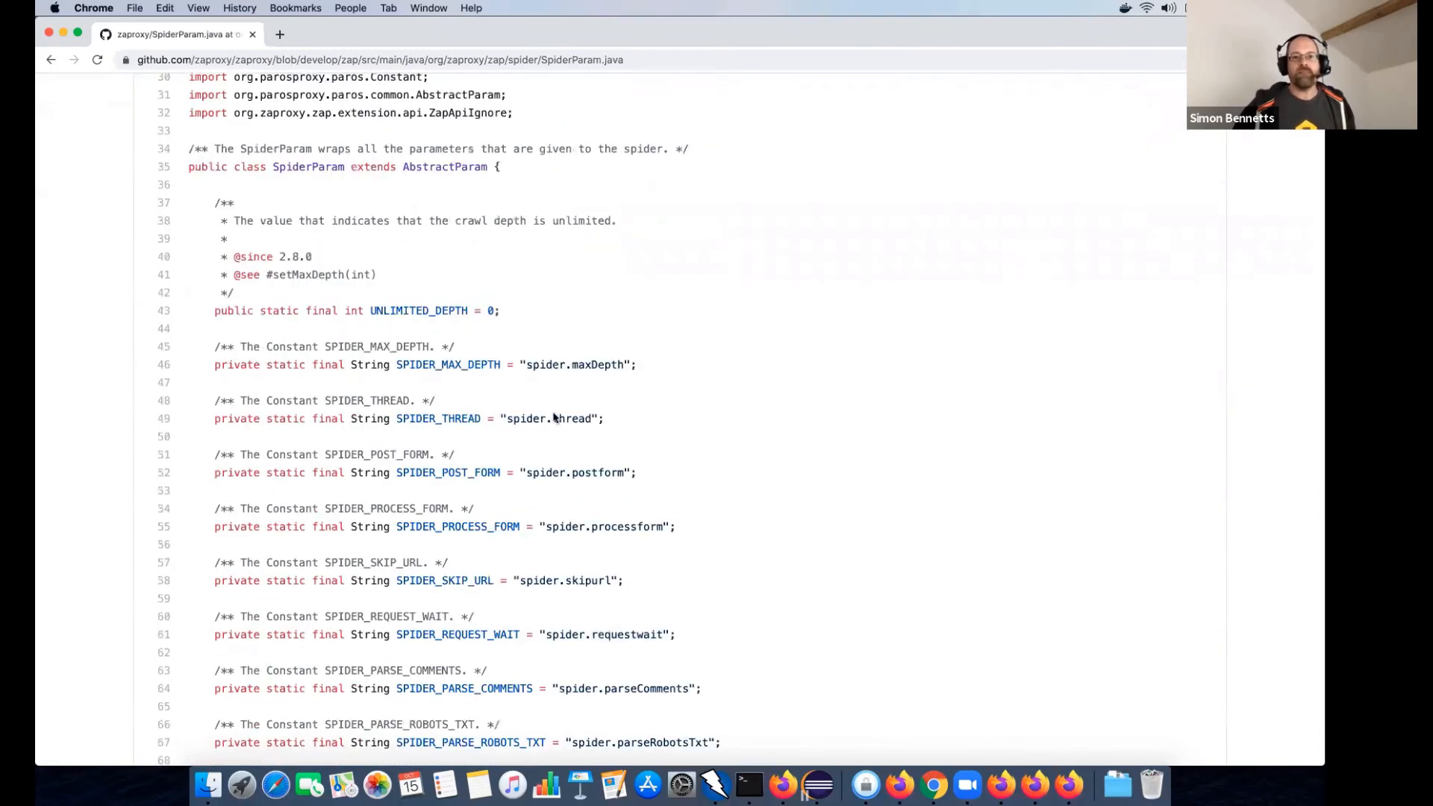
- Examine the remaining configuration keys, the HandleParametersOption enum and the default field values in SpiderParam.java
scroll(520, 425, "down", 1)
scroll(521, 425, "down", 3)
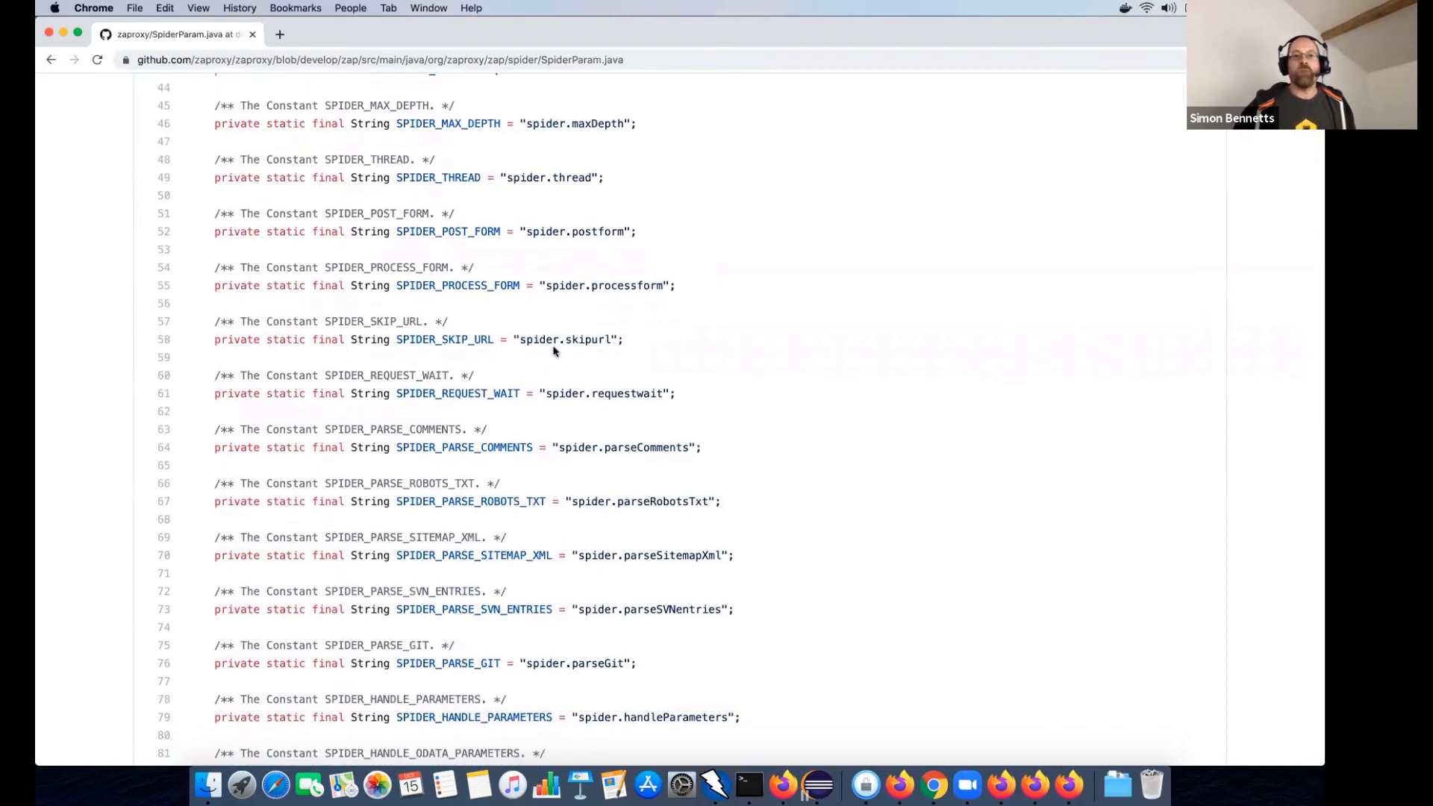
scroll(560, 355, "down", 1)
scroll(520, 328, "down", 6)
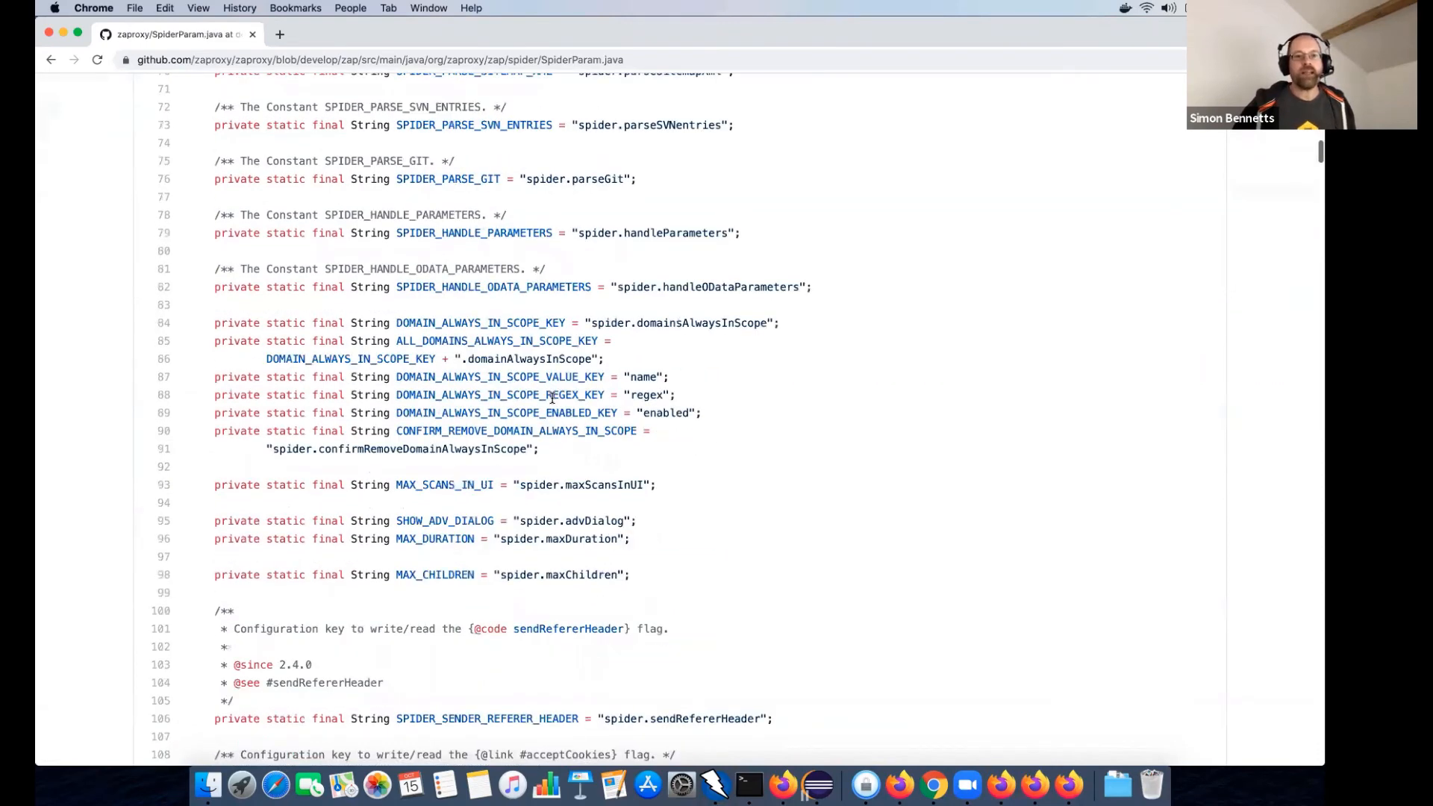
scroll(545, 373, "down", 7)
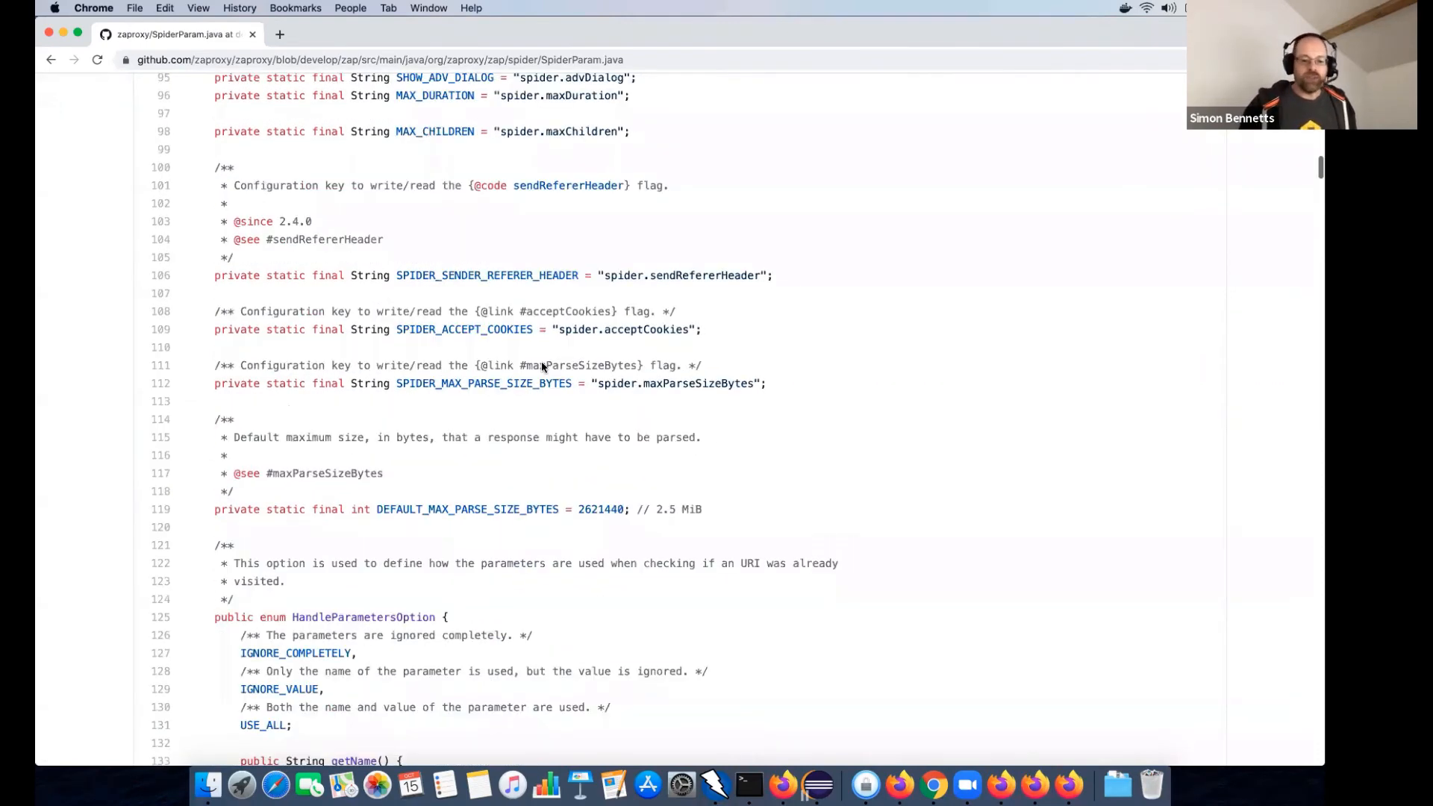
scroll(542, 366, "down", 15)
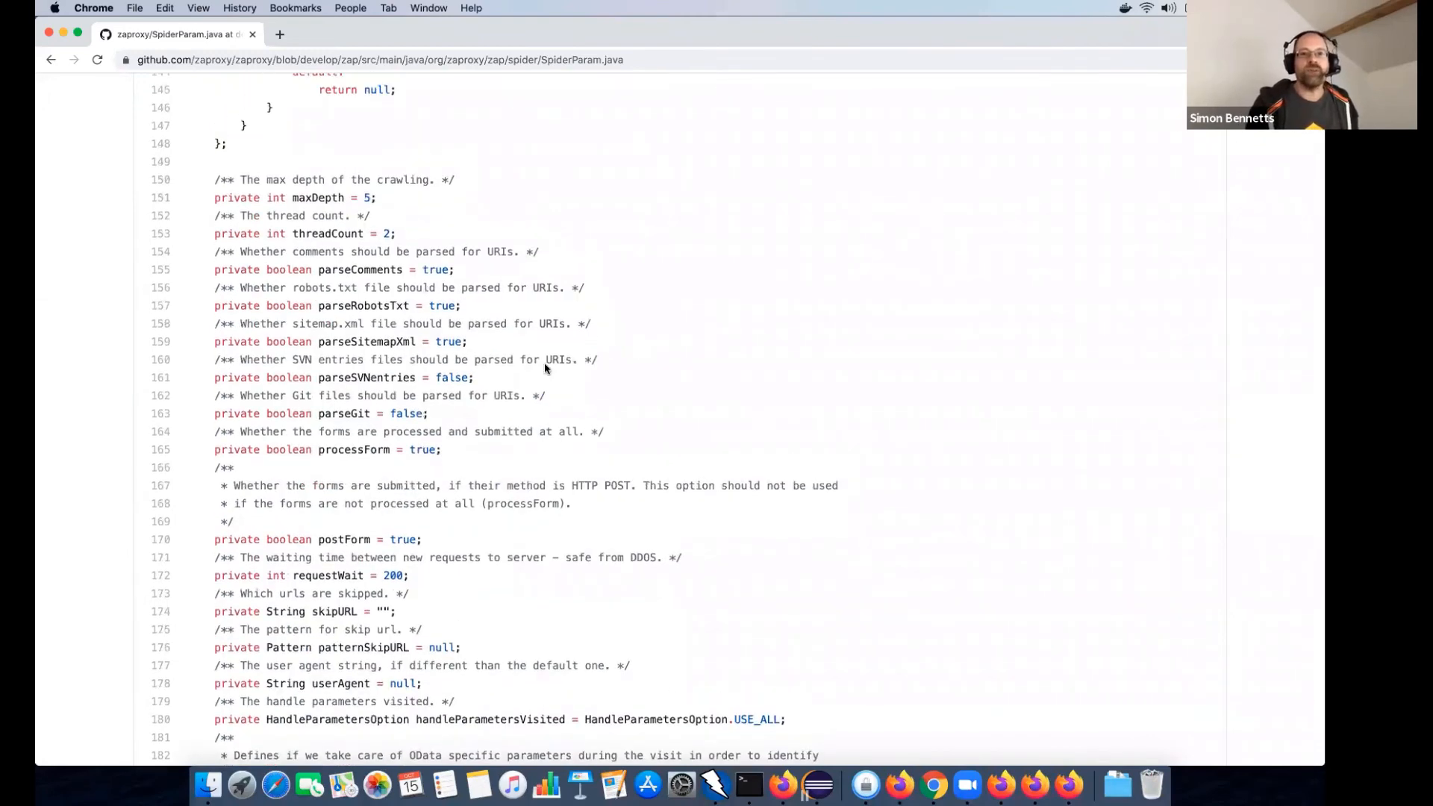
scroll(546, 371, "up", 5)
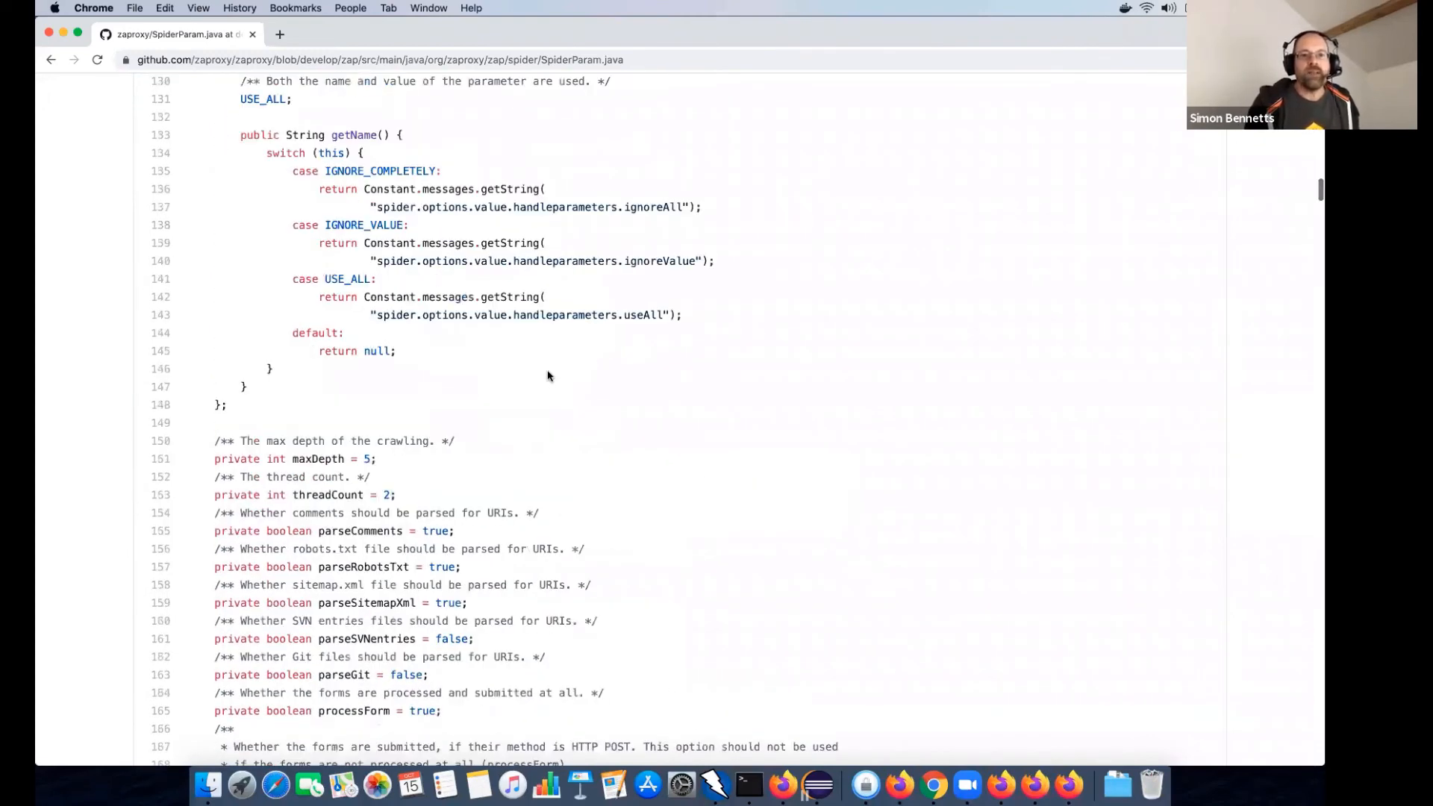
scroll(545, 371, "up", 20)
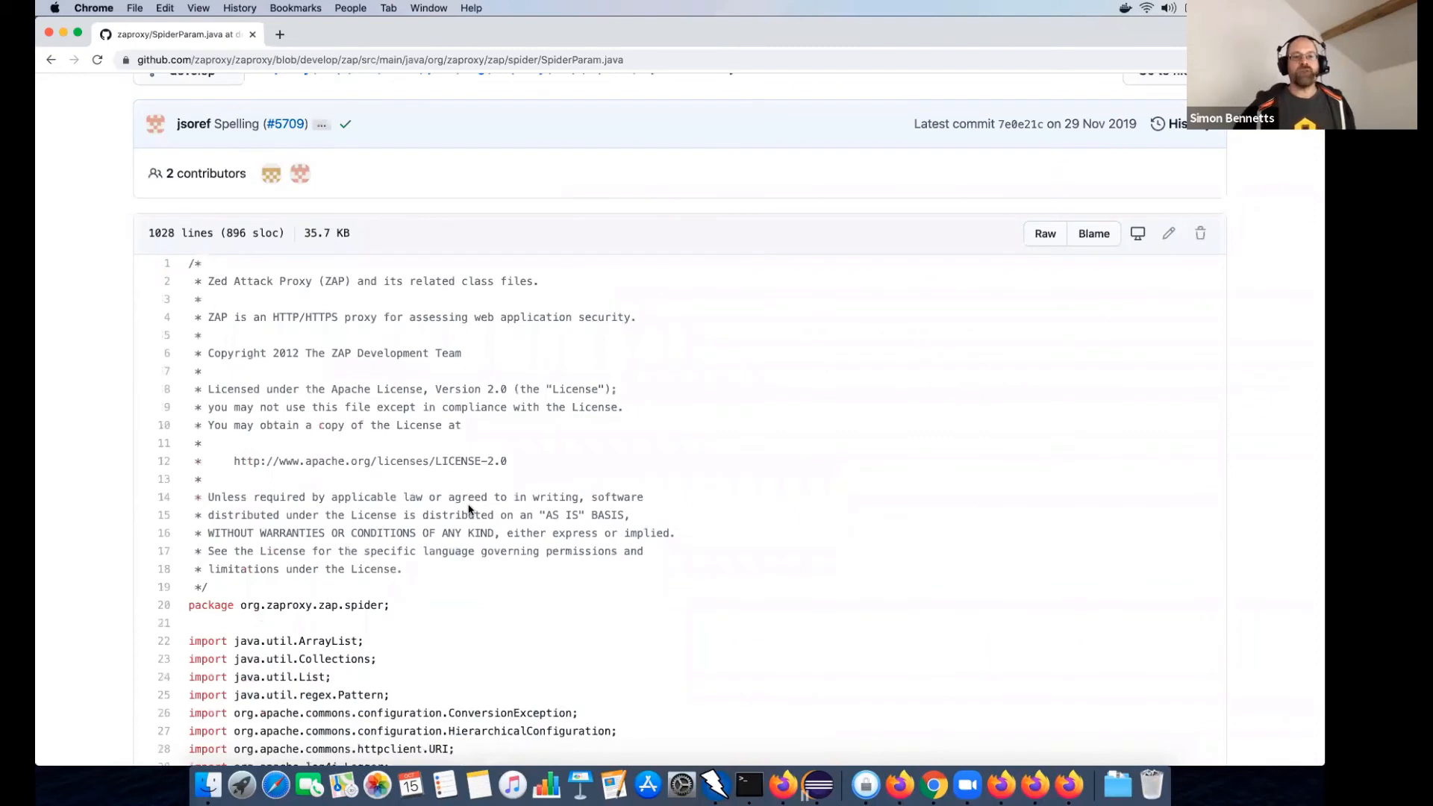
scroll(447, 496, "down", 5)
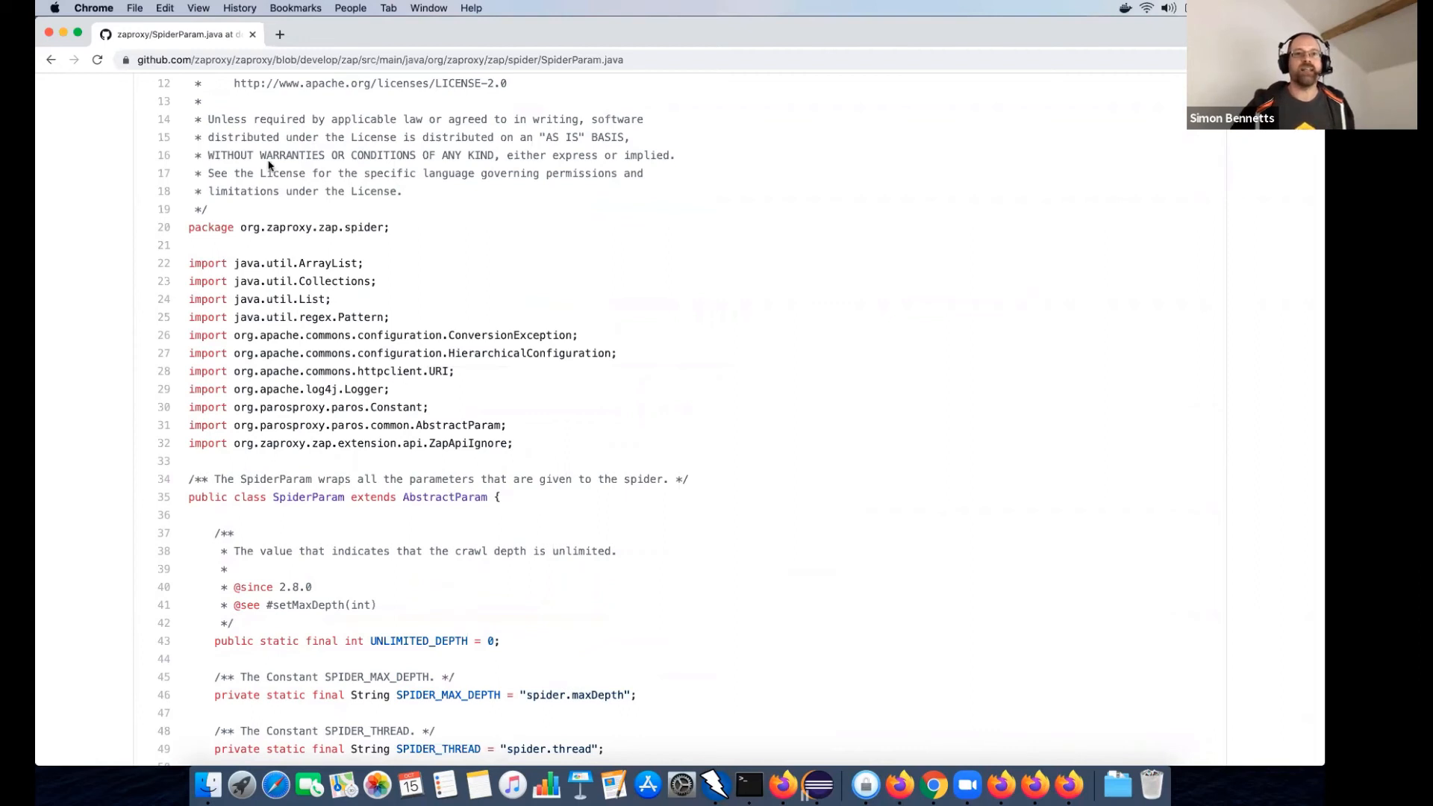
- Return to the zaproxy/zap folder, open its extension folder and look through the subfolders
left_click(53, 64)
left_click(51, 65)
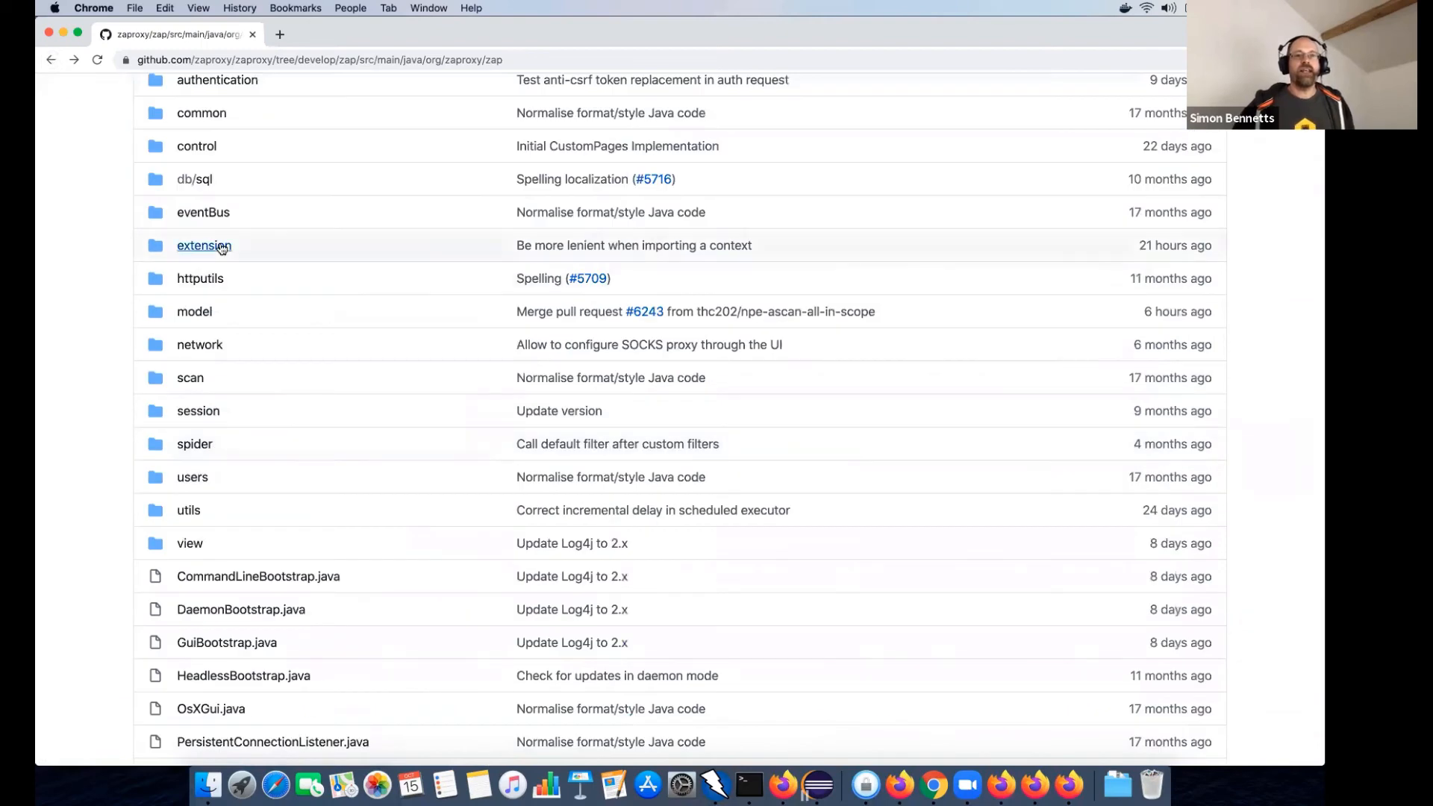
left_click(211, 305)
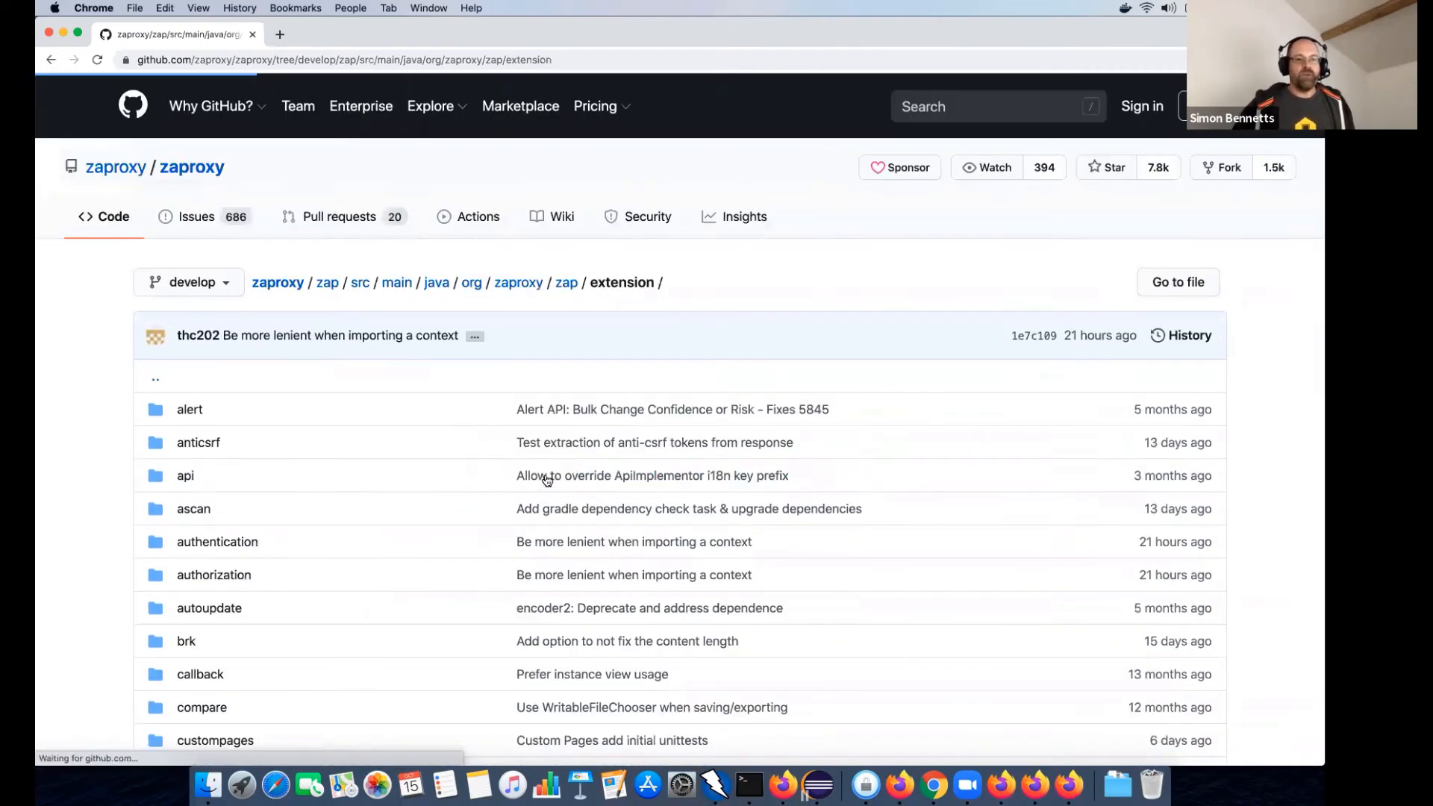
scroll(551, 479, "down", 1)
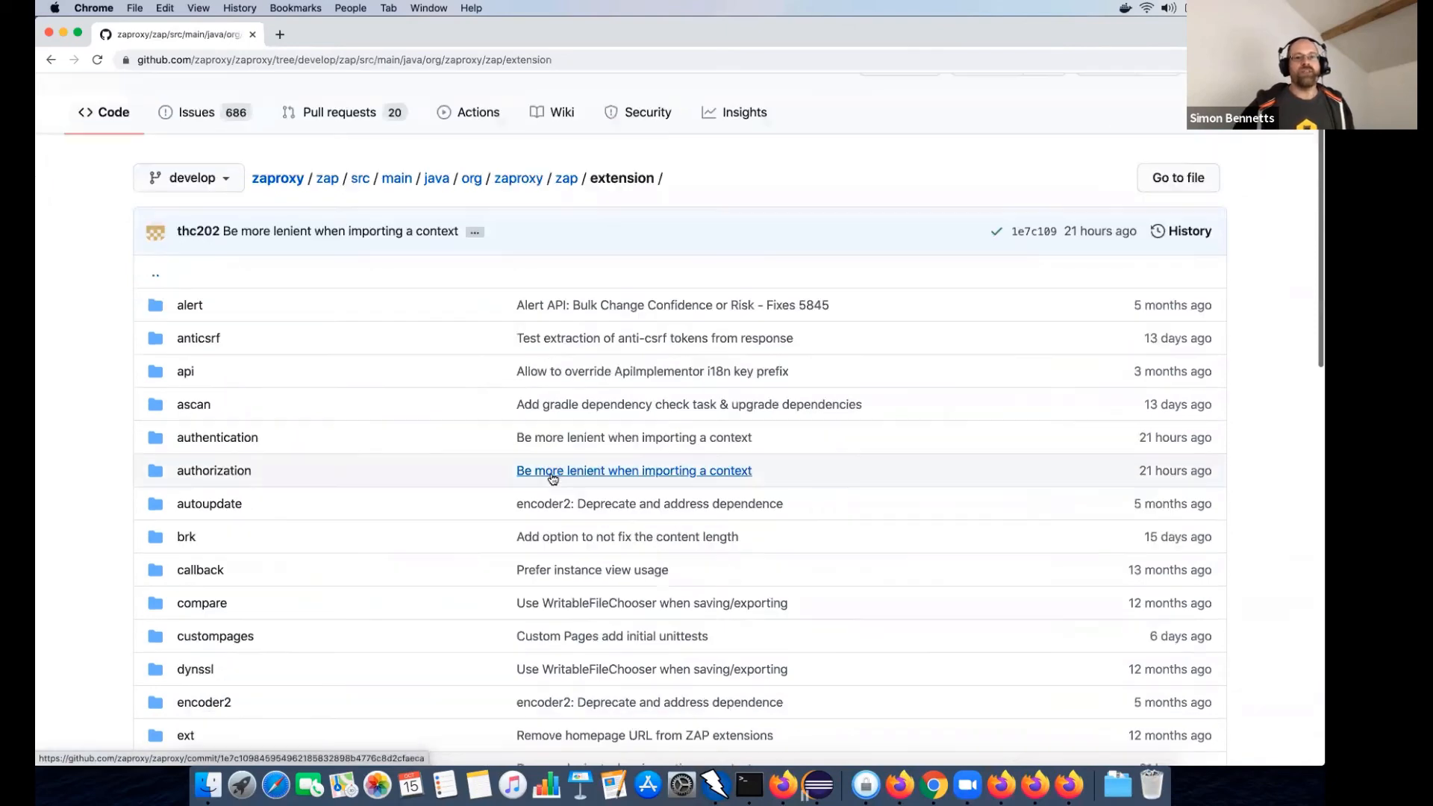
scroll(552, 478, "down", 15)
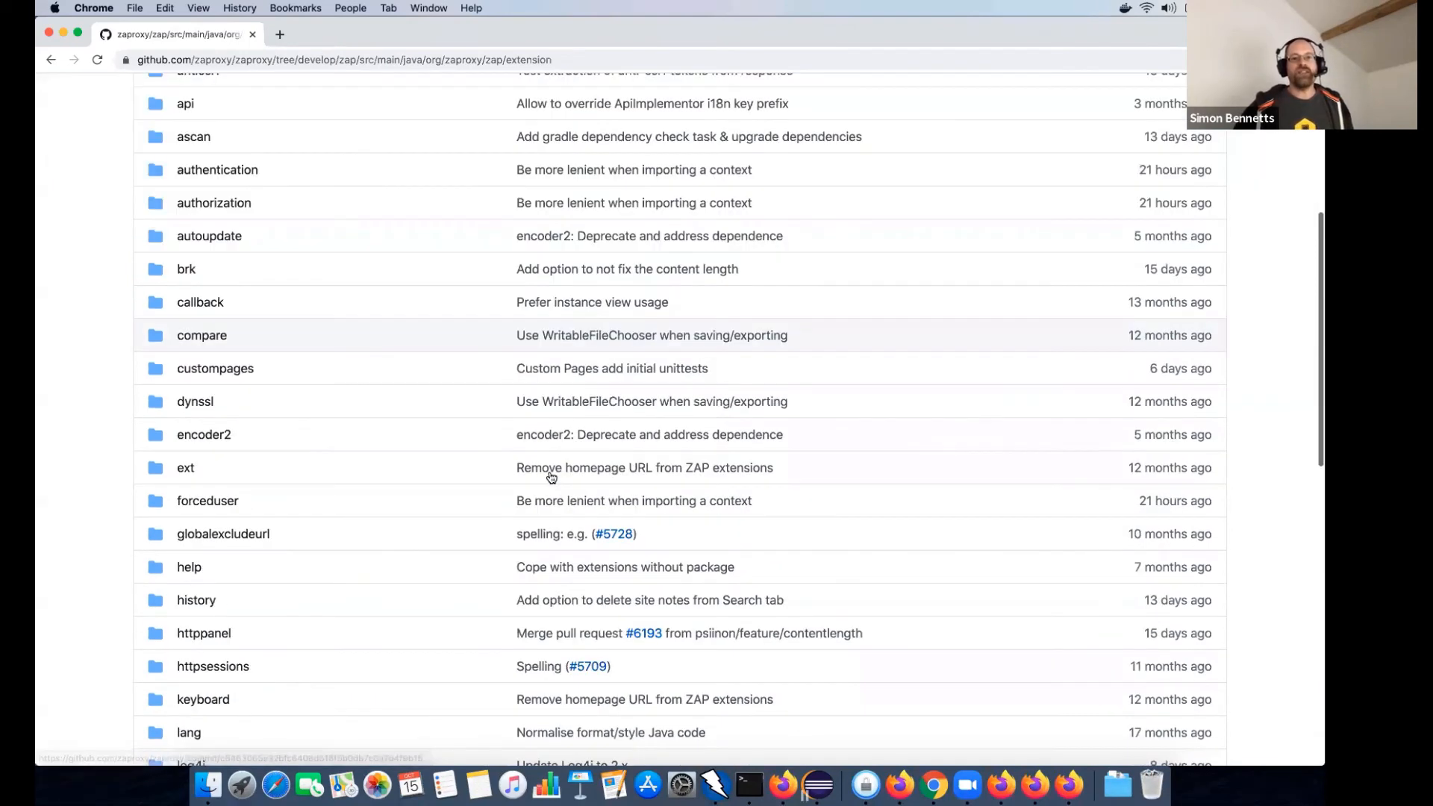
scroll(551, 478, "down", 6)
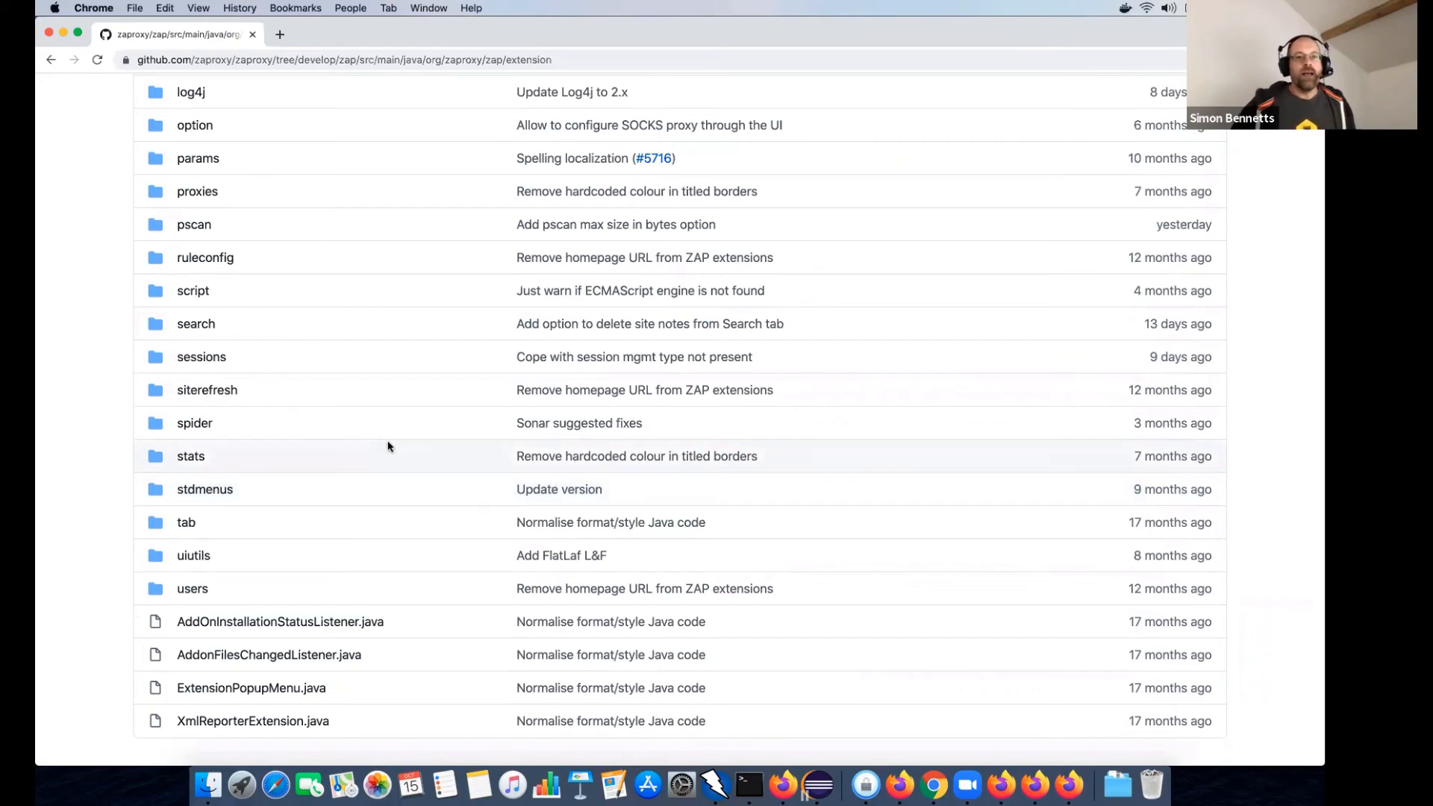
- Open the spider folder inside extension, view its source files and open ExtensionSpider.java
left_click(187, 425)
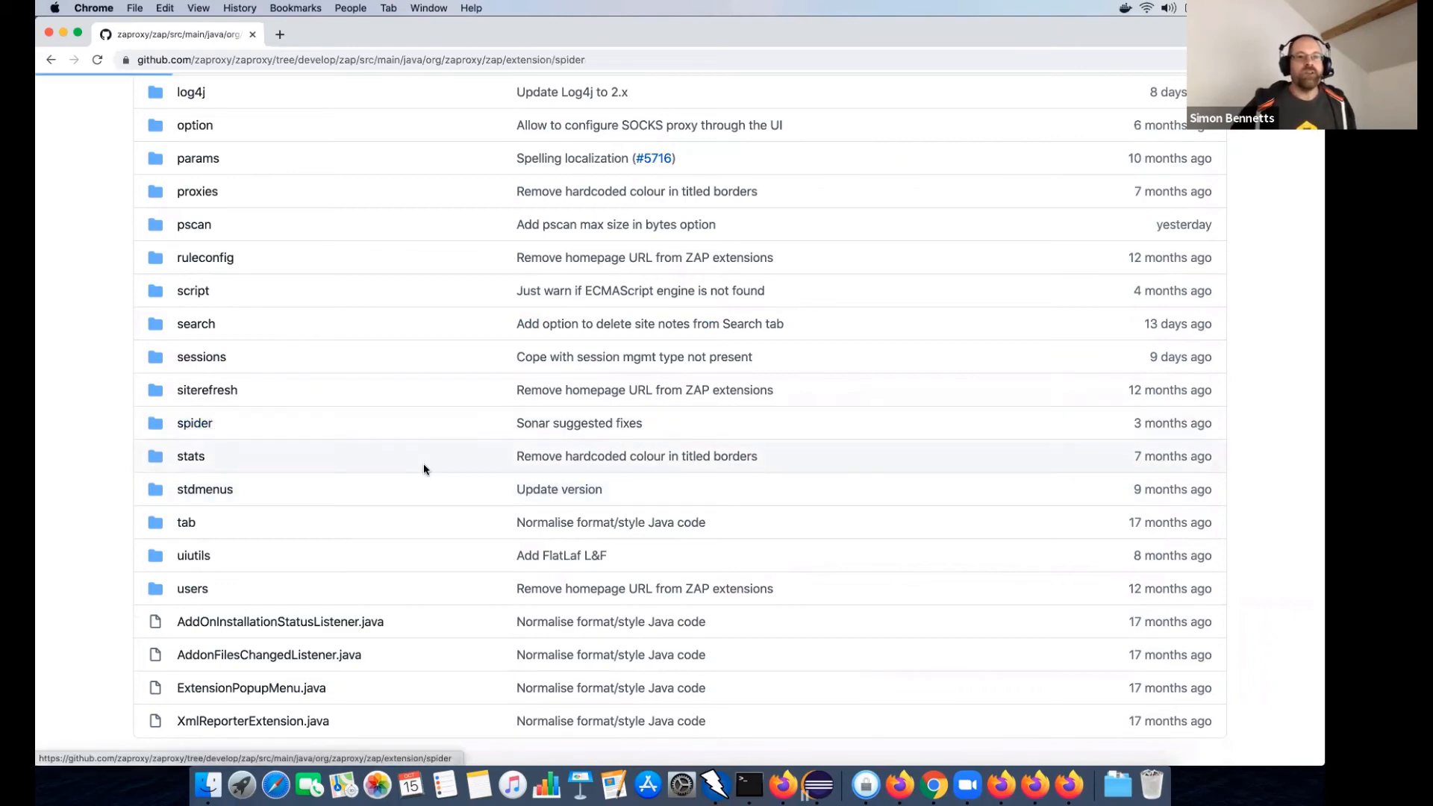
scroll(423, 469, "down", 10)
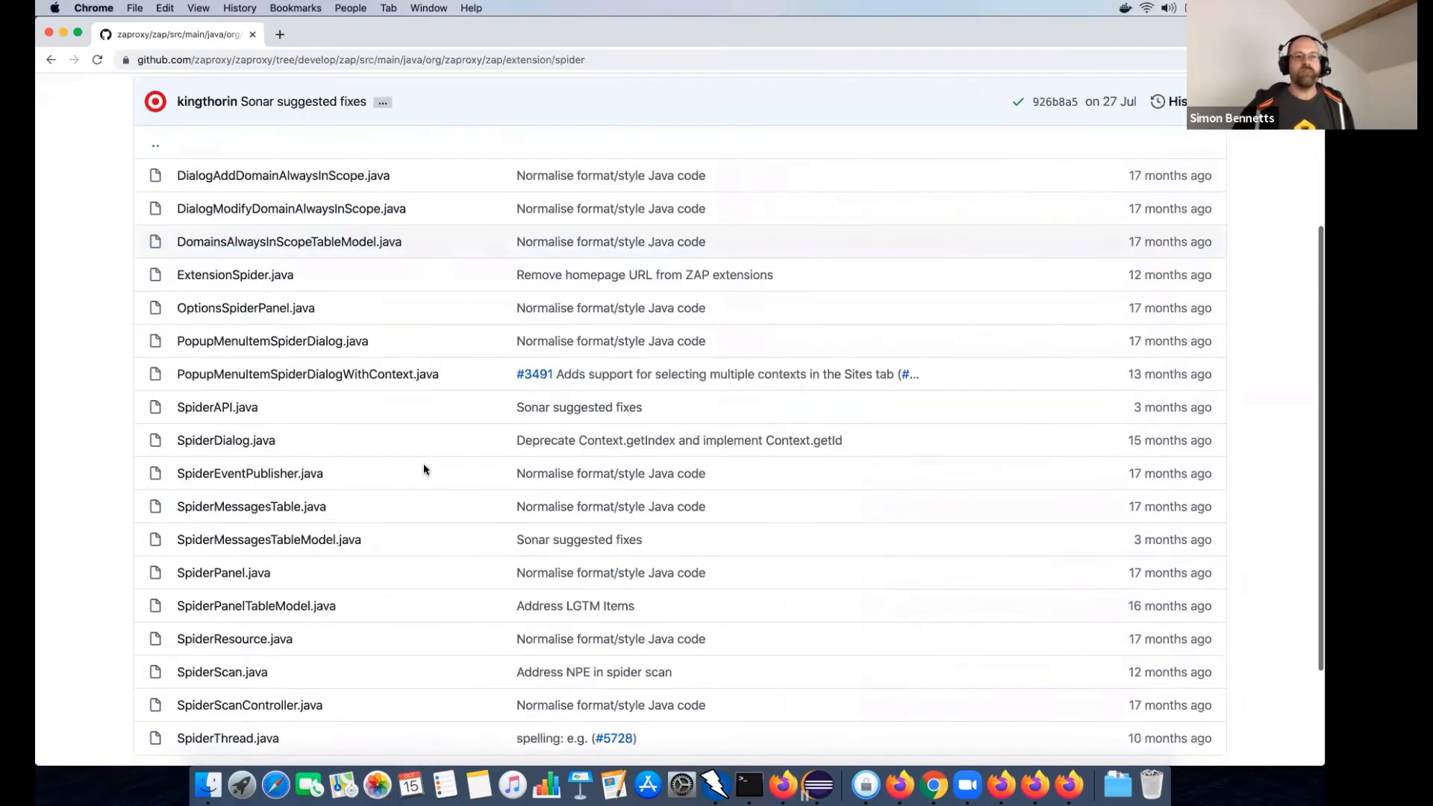
scroll(358, 343, "up", 3)
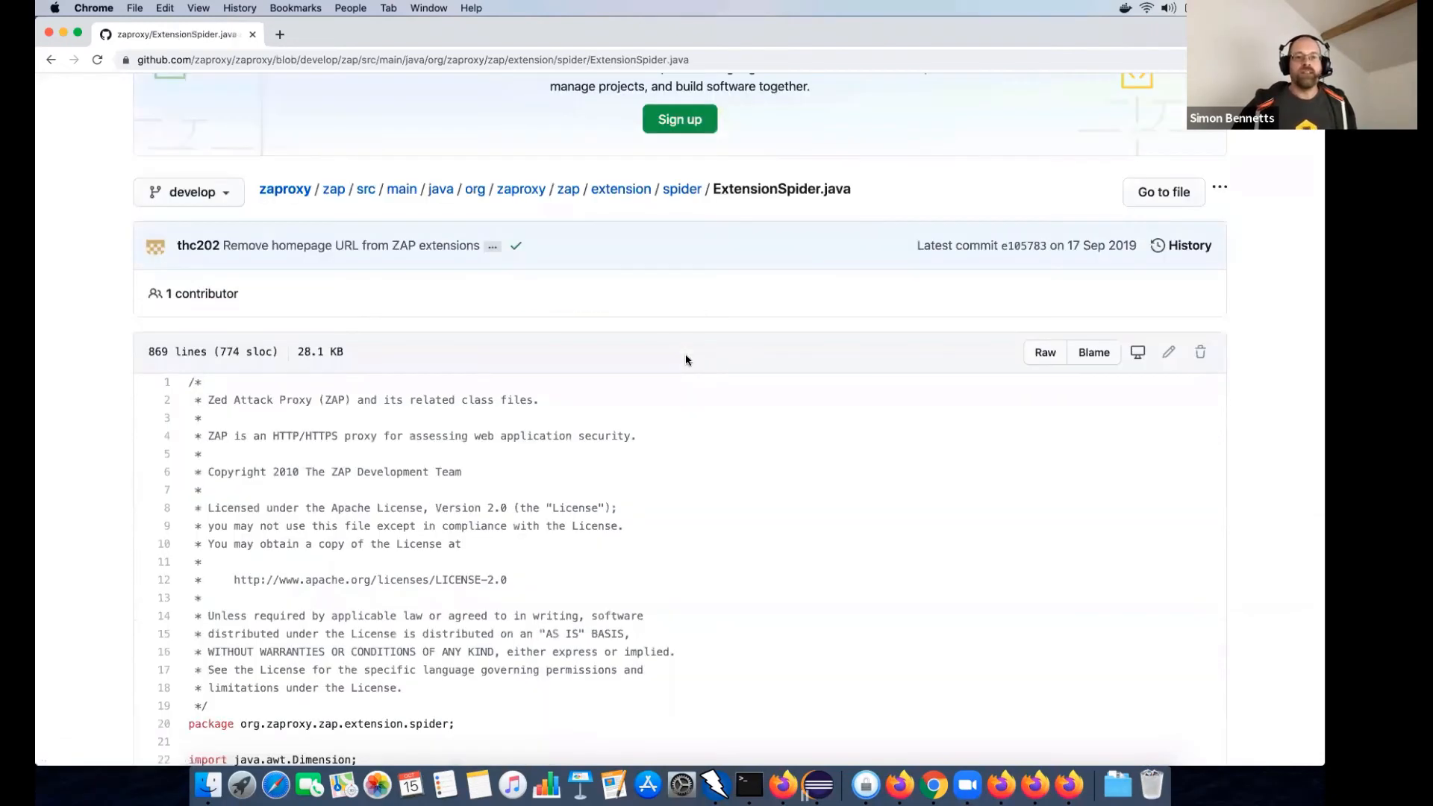
- Examine the imports, fields and initialization code of the ExtensionSpider class, and return to the extension's spider folder
scroll(685, 355, "down", 7)
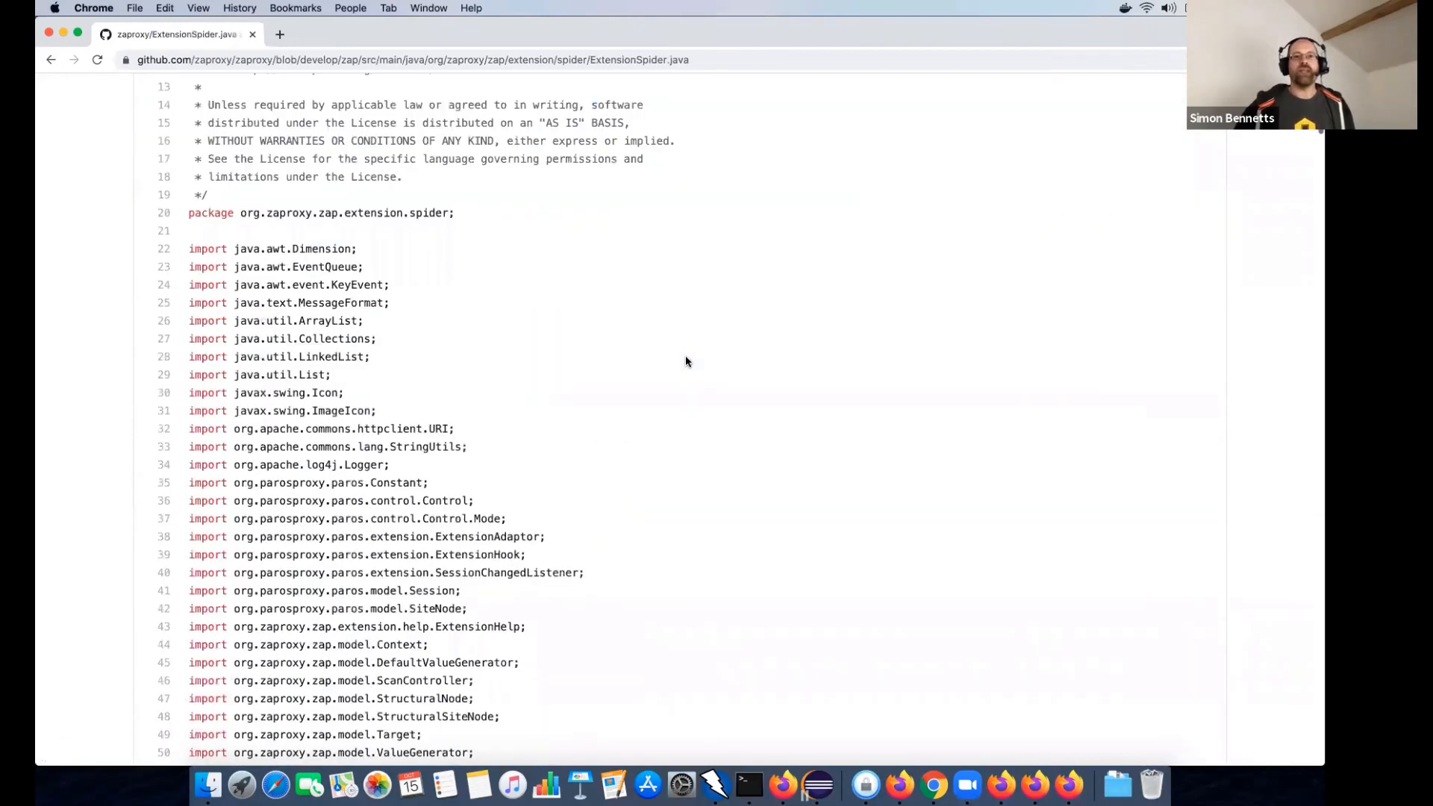
scroll(686, 361, "down", 9)
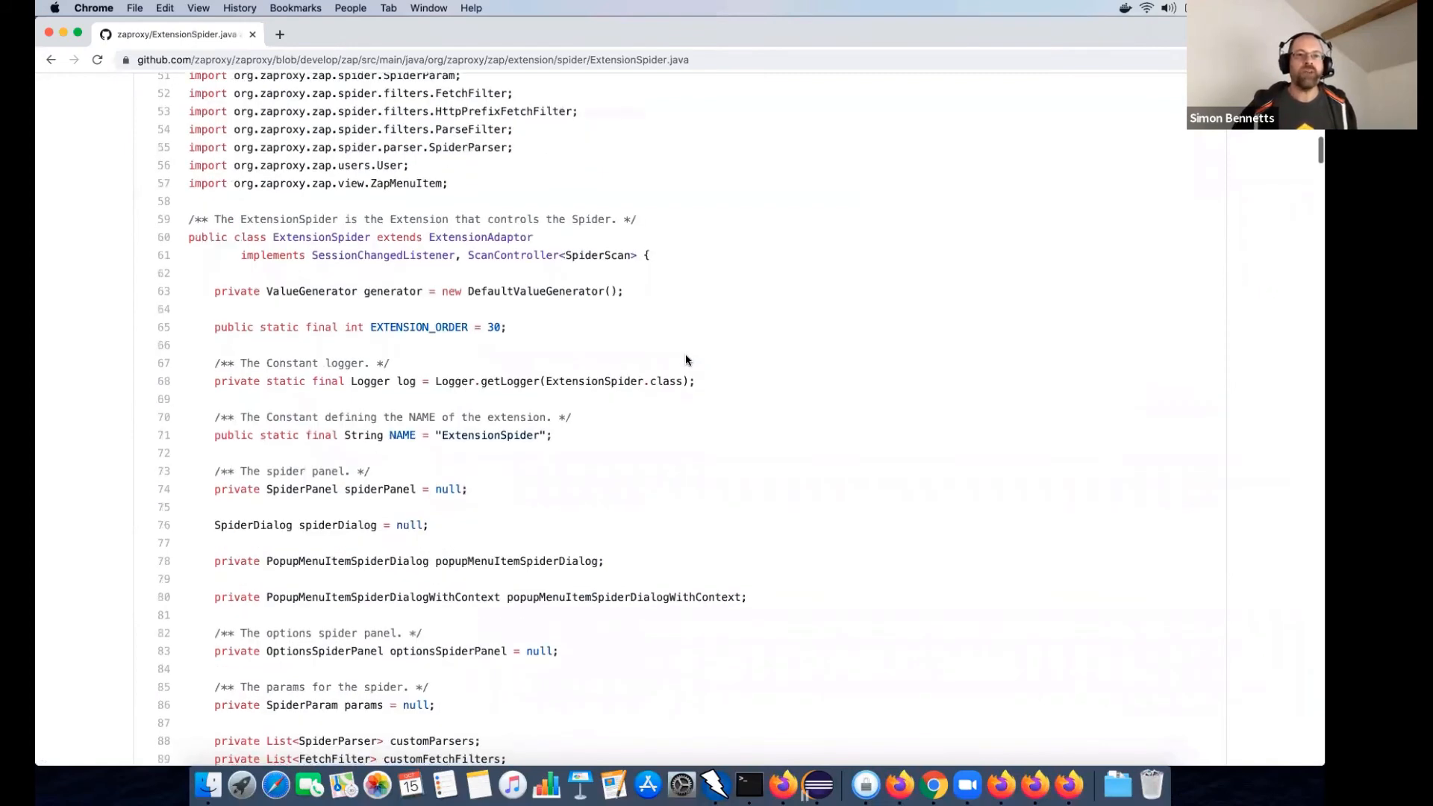
scroll(686, 361, "down", 4)
scroll(686, 361, "down", 7)
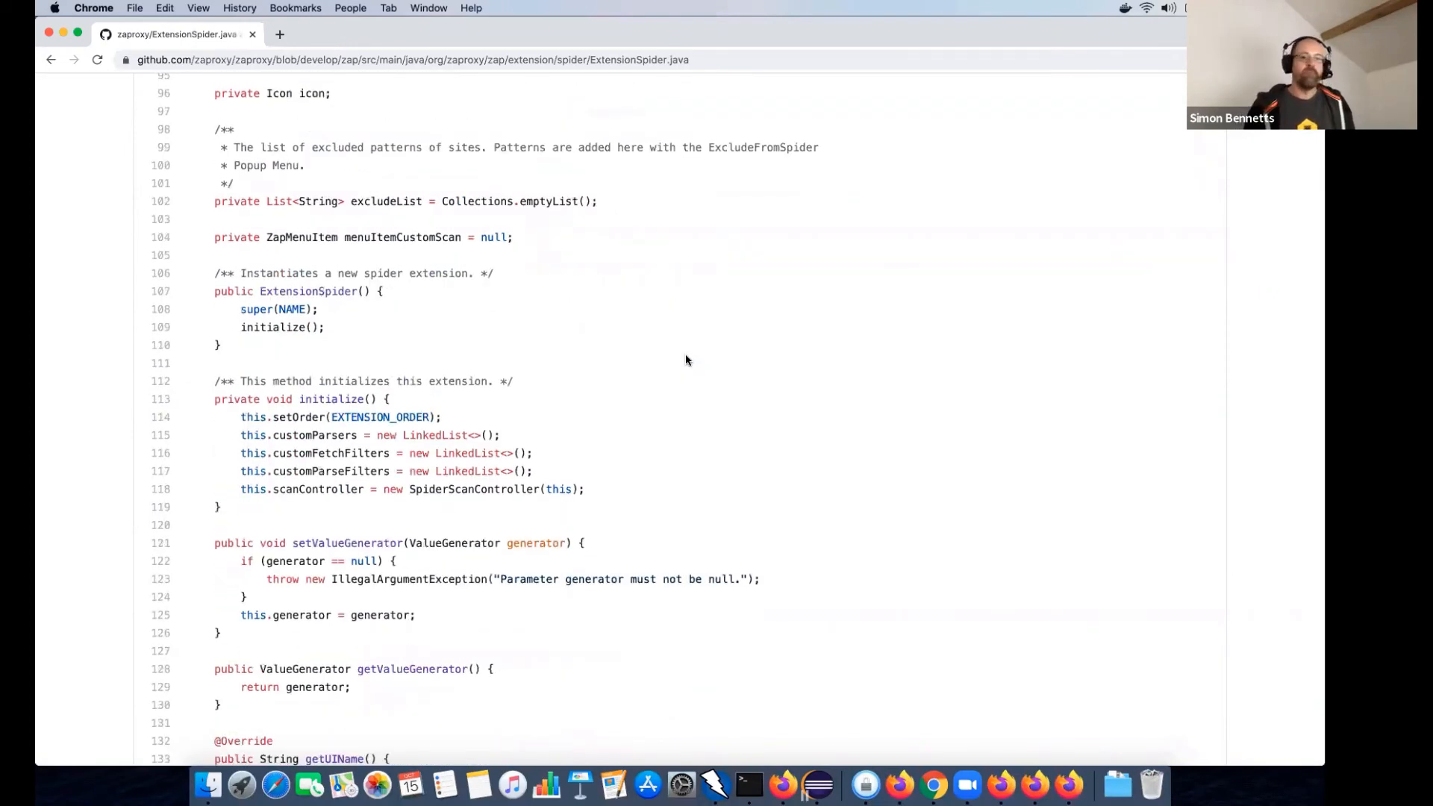
key("super+bracketleft")
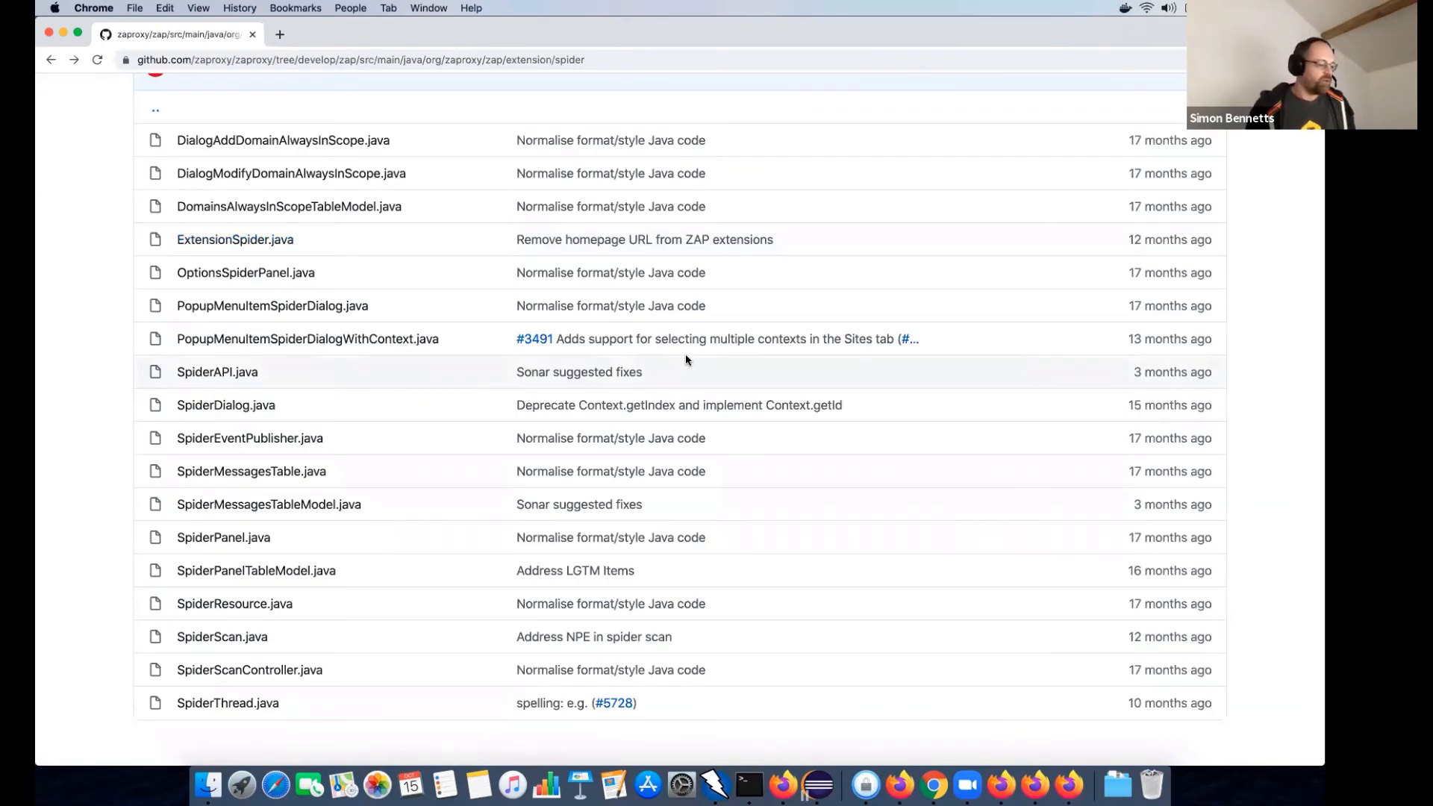
- Switch to OWASP ZAP, view the Spider page of its options, and switch back to Chrome
key("super+Tab")
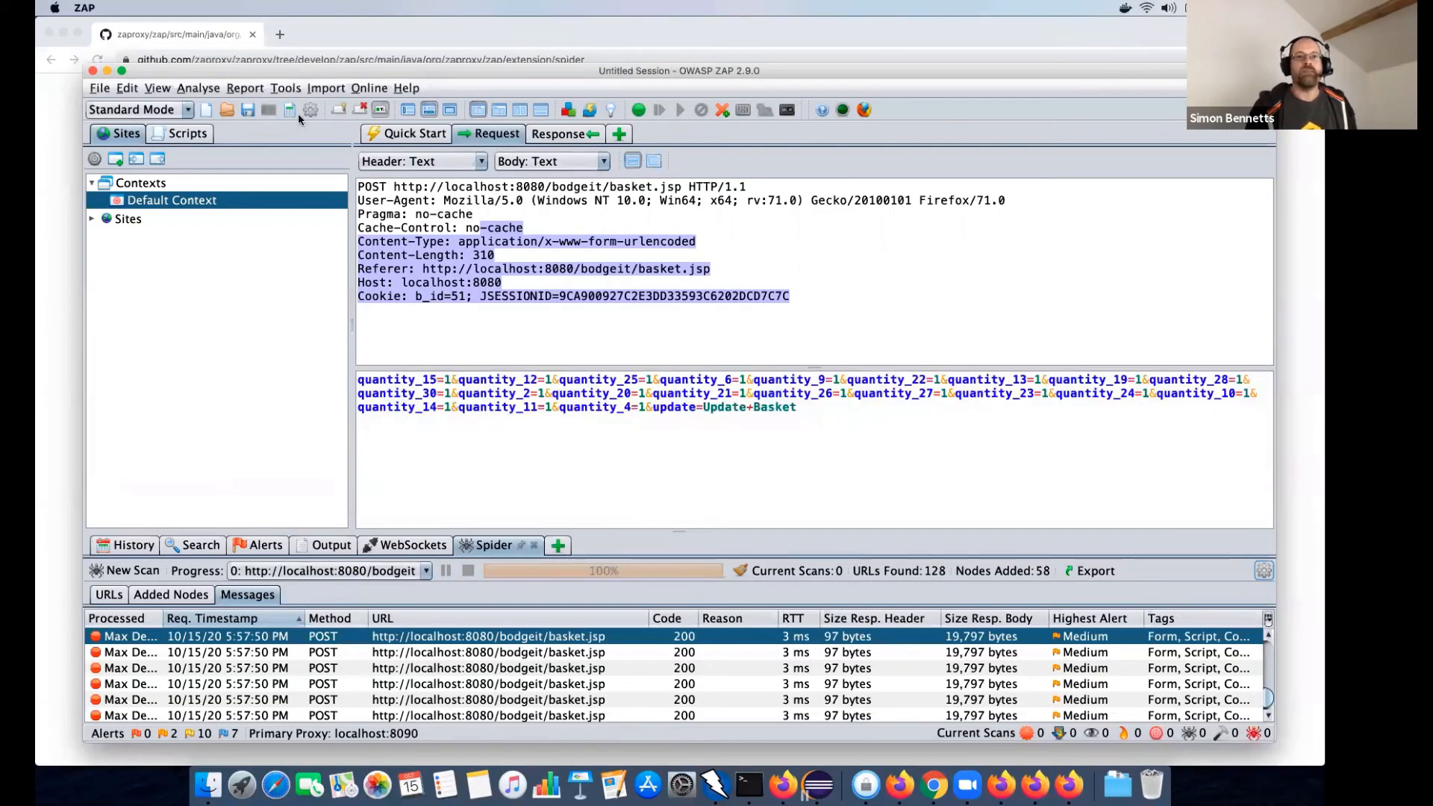
left_click(310, 110)
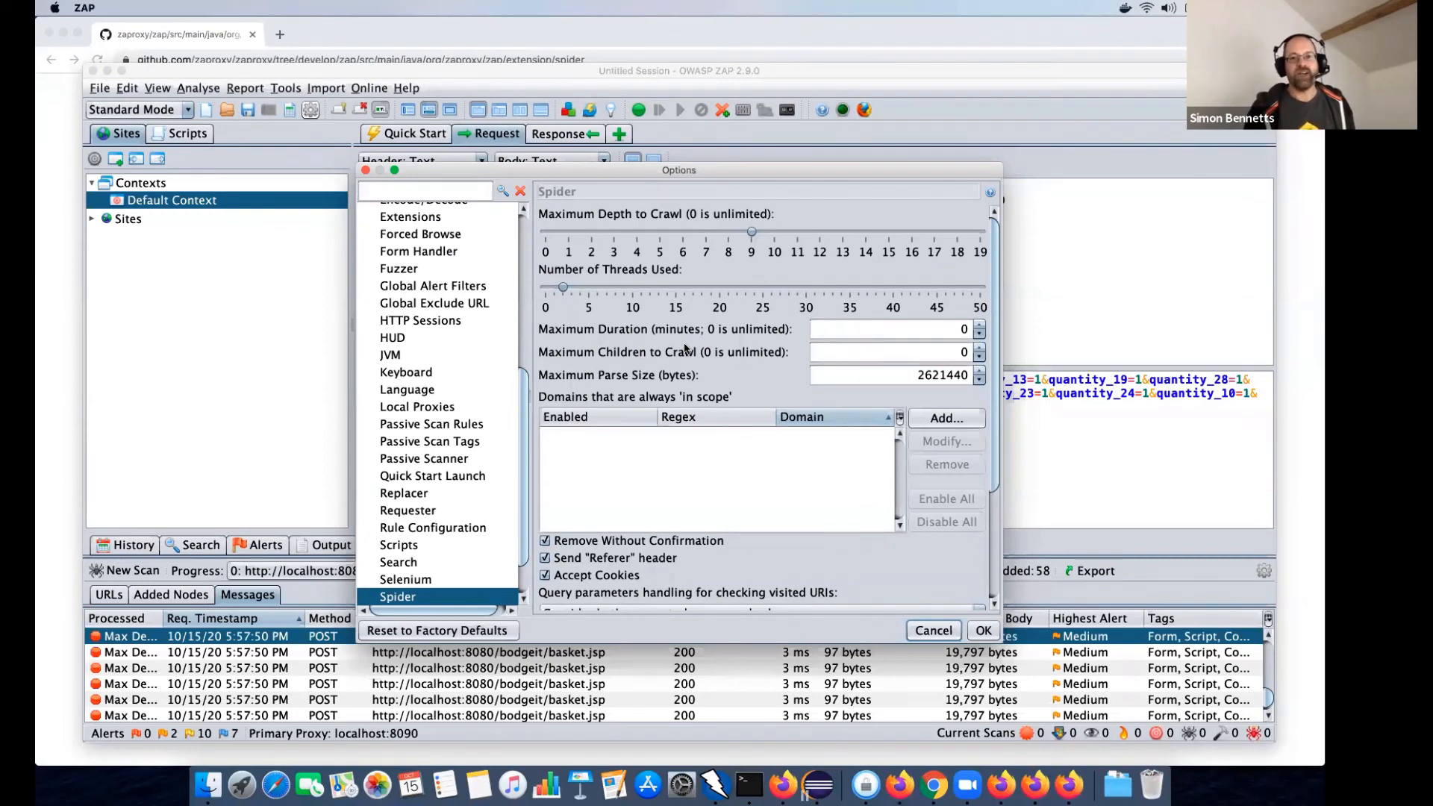
key("super+Tab")
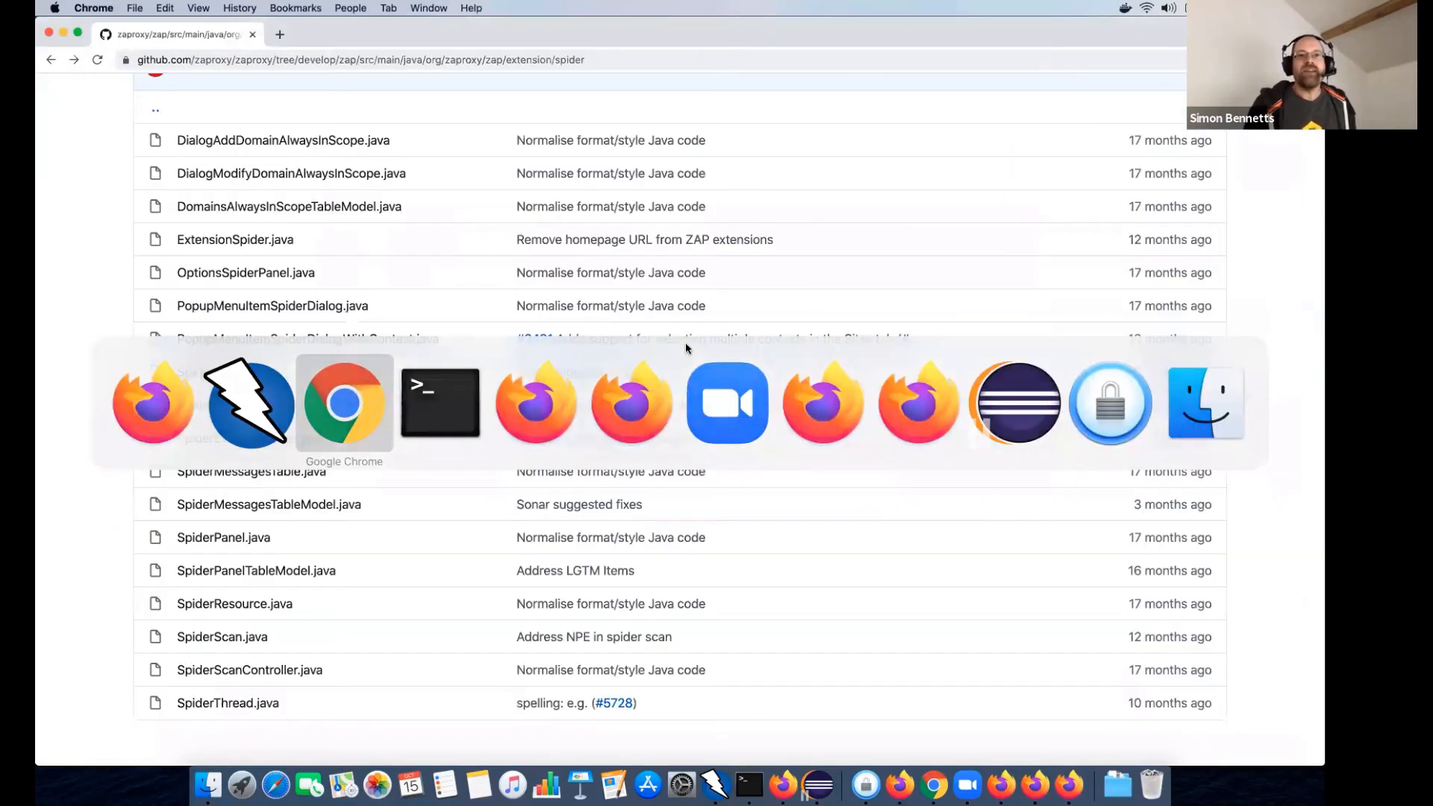
- Open the zaproxy repository's wiki and go to the Spider page listed under Internal Details
scroll(606, 228, "up", 5)
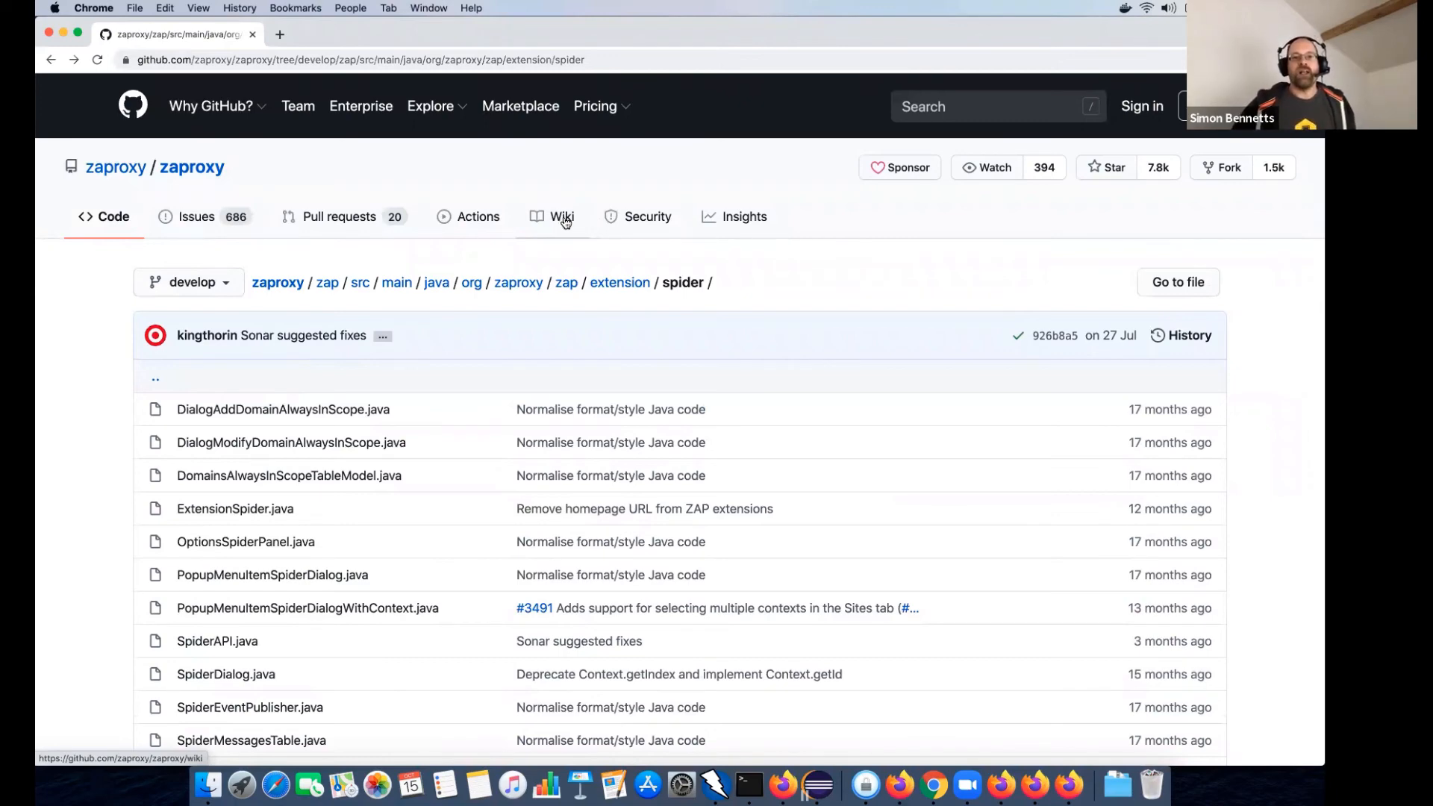
left_click(565, 222)
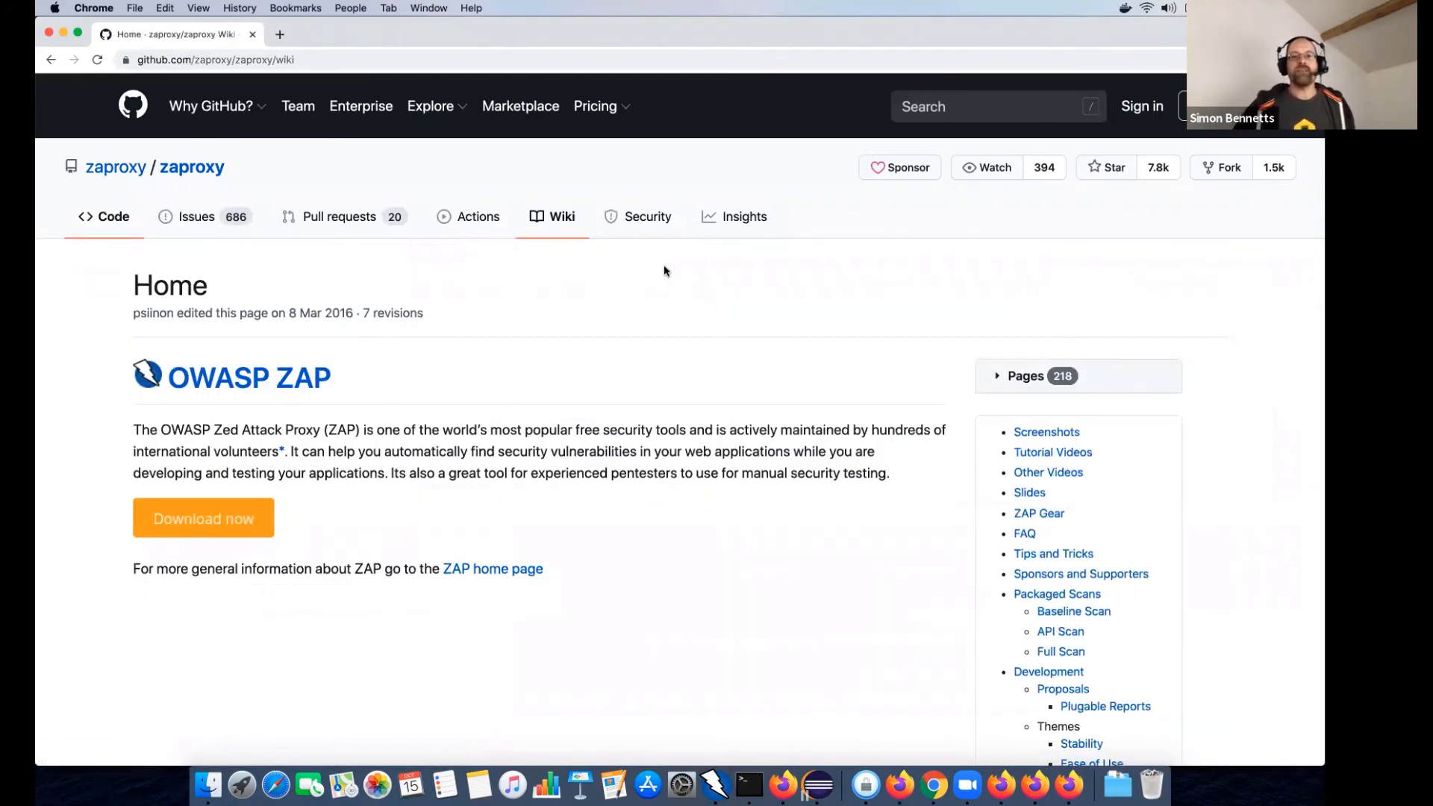
scroll(663, 270, "down", 5)
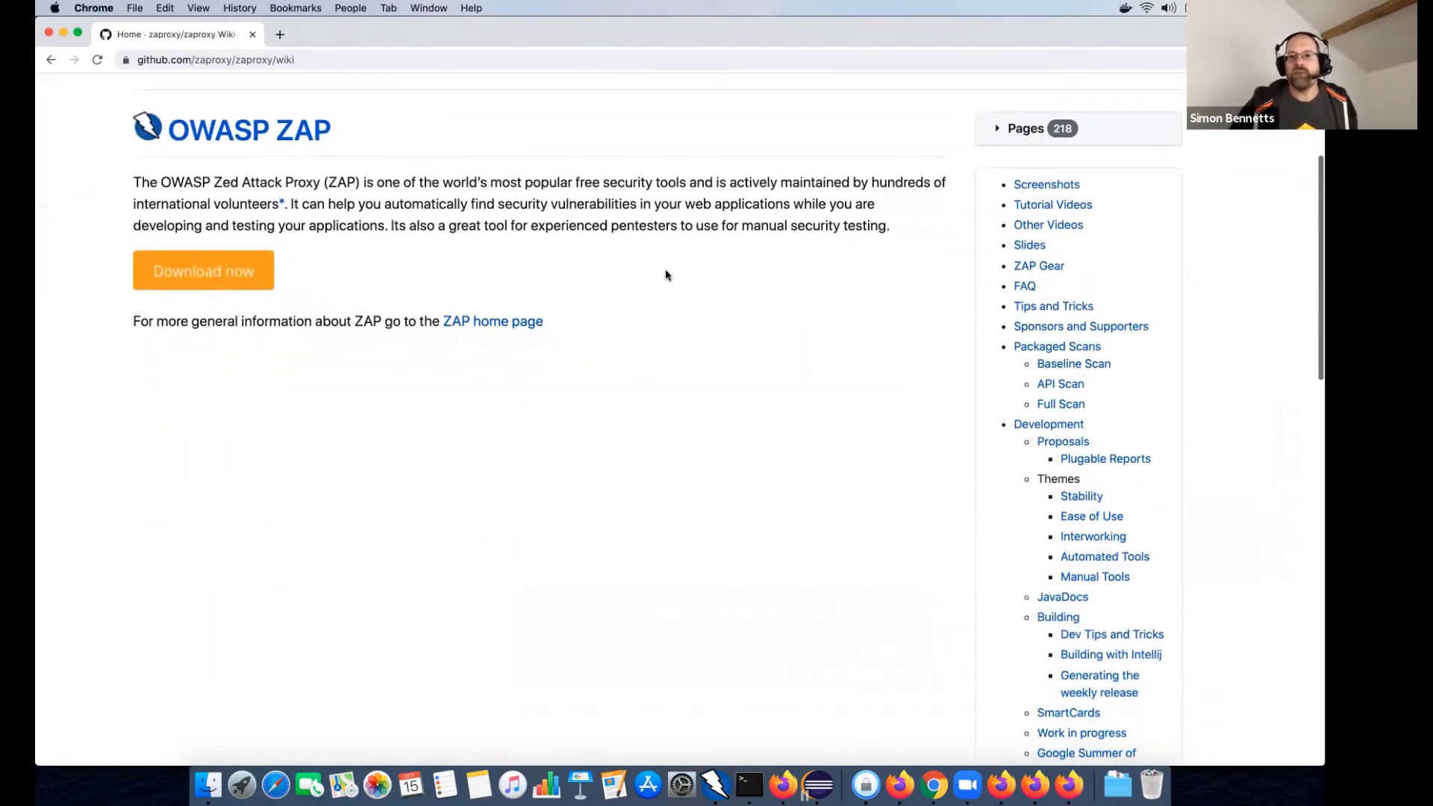
scroll(666, 275, "down", 8)
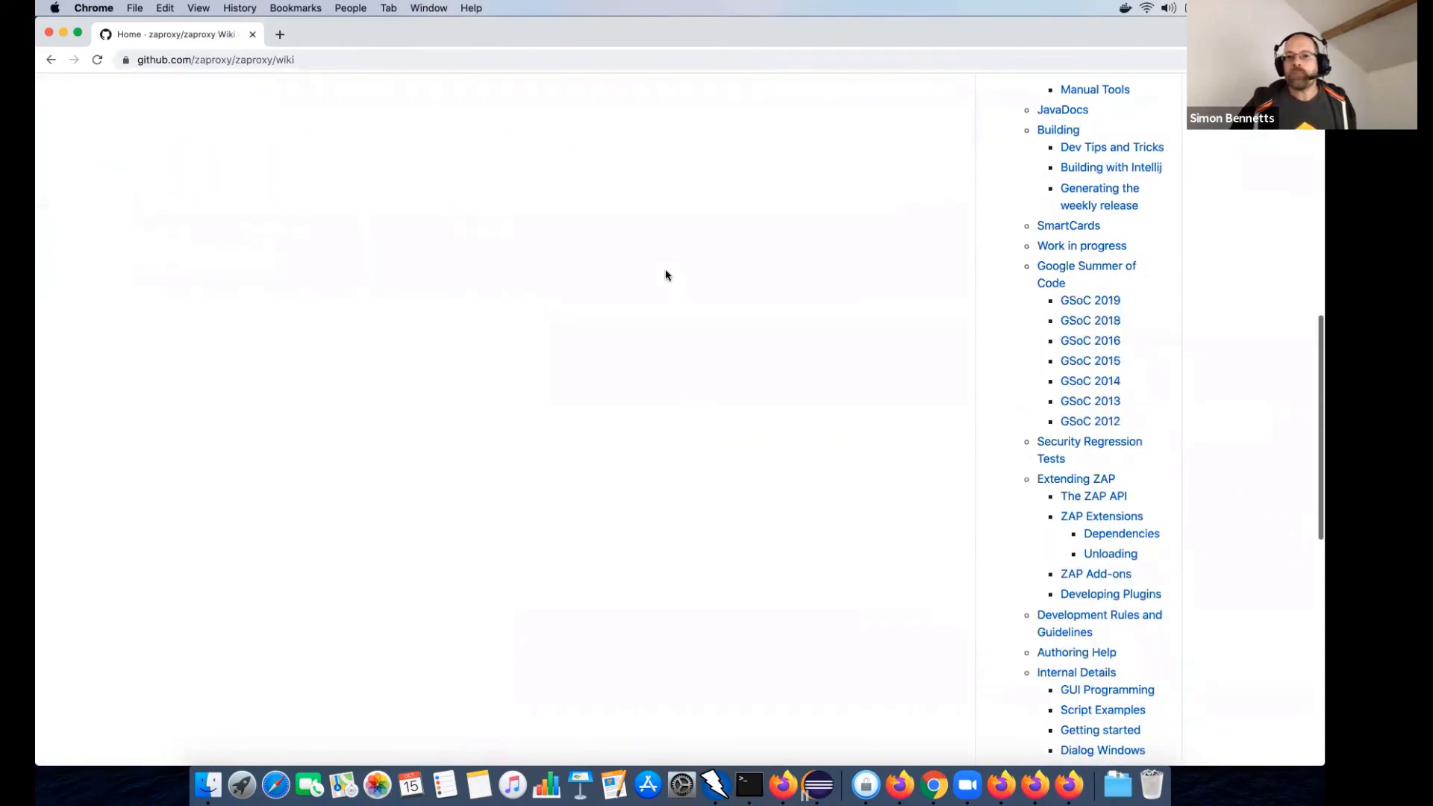
scroll(966, 303, "down", 3)
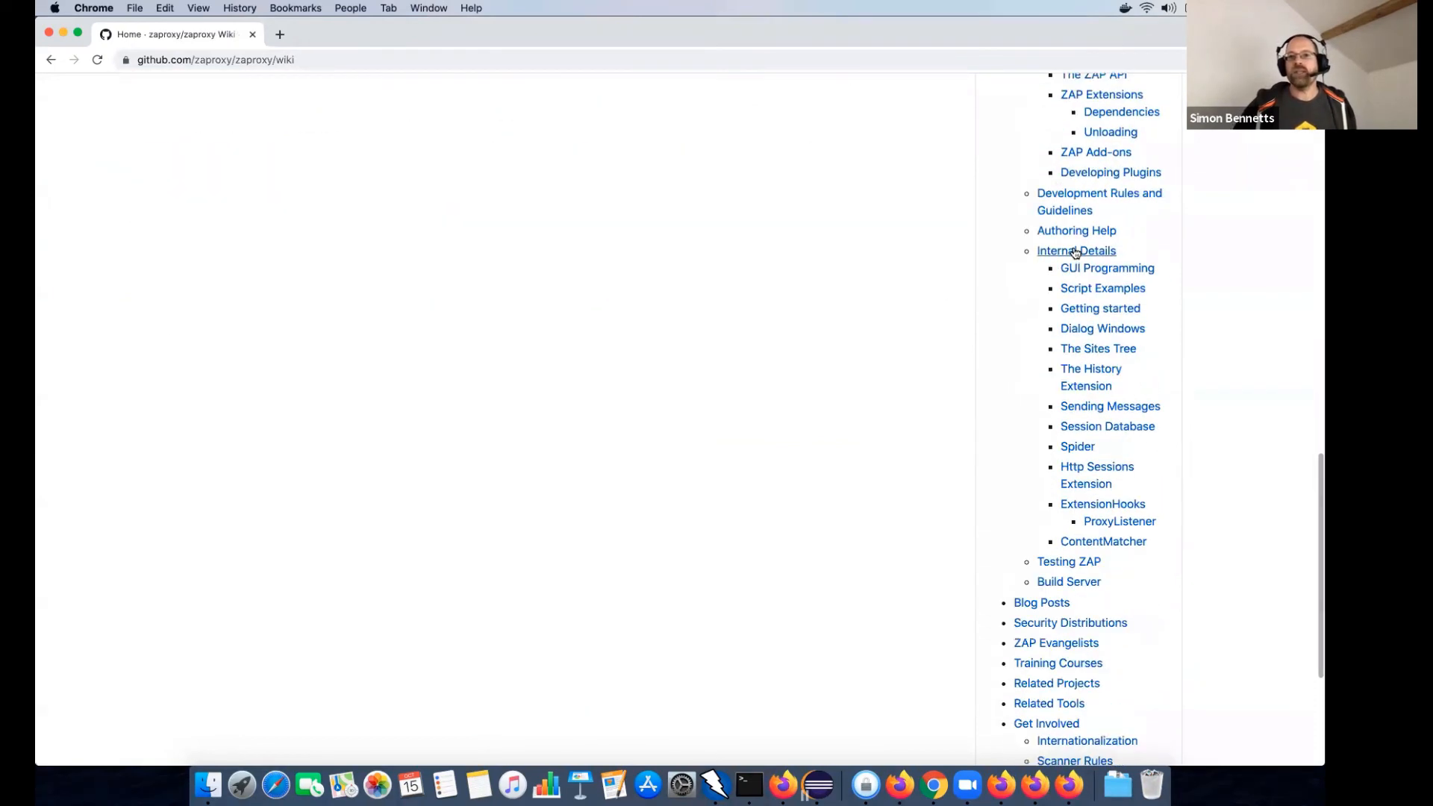
left_click(1073, 448)
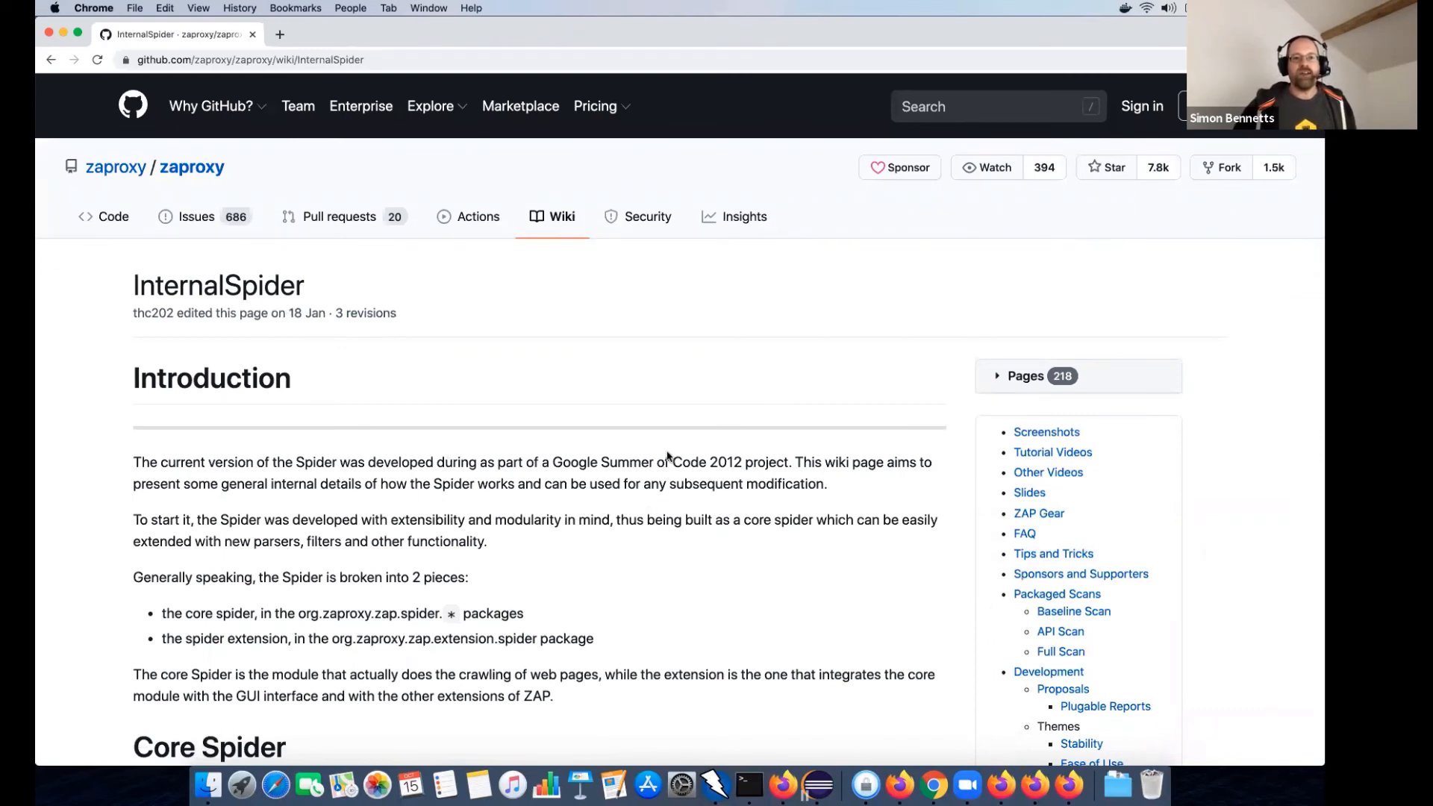
- Read the InternalSpider page from the introduction through the core spider concepts, extending the spider, and its filter and parser packages
left_click_drag(608, 464, 786, 466)
left_click(807, 489)
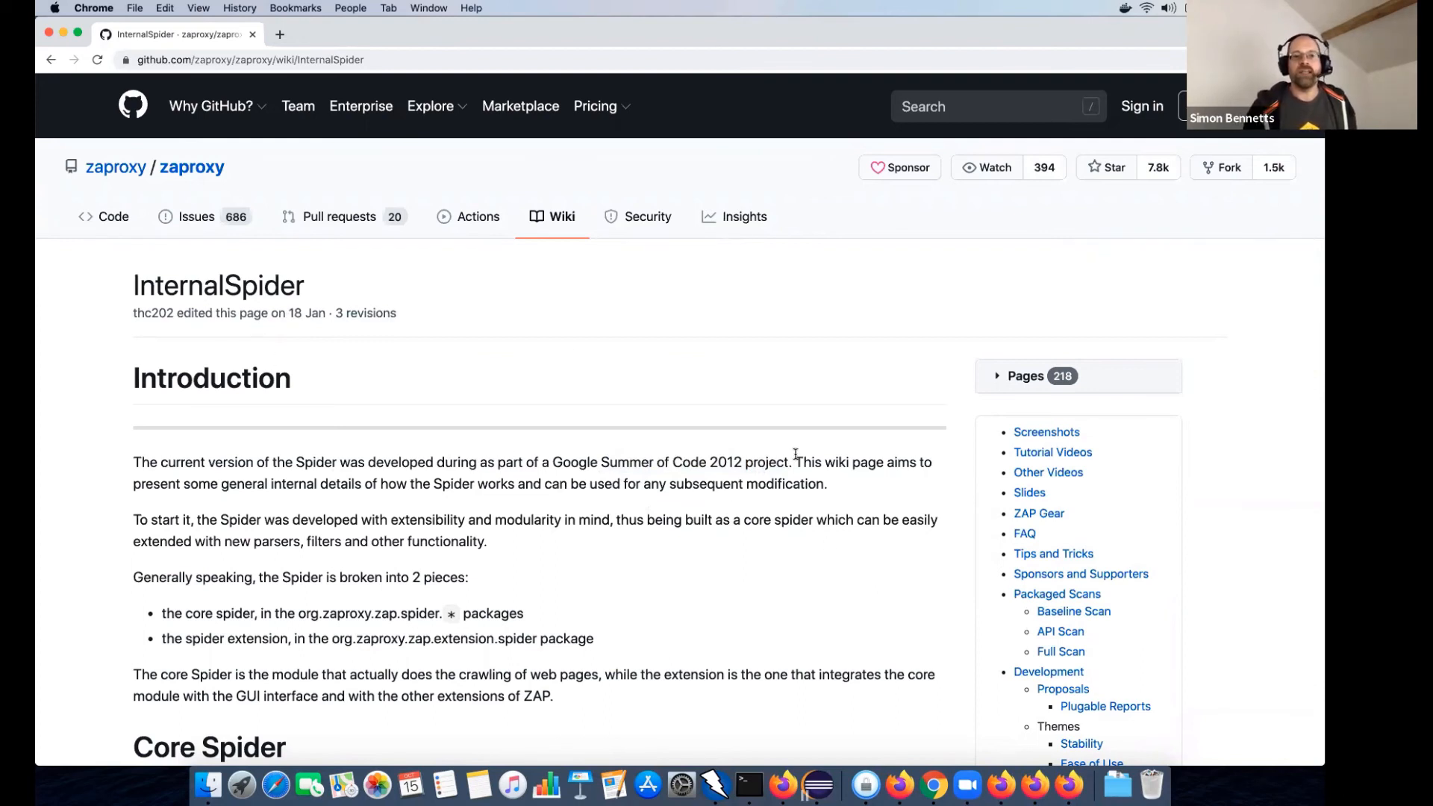
scroll(795, 456, "down", 3)
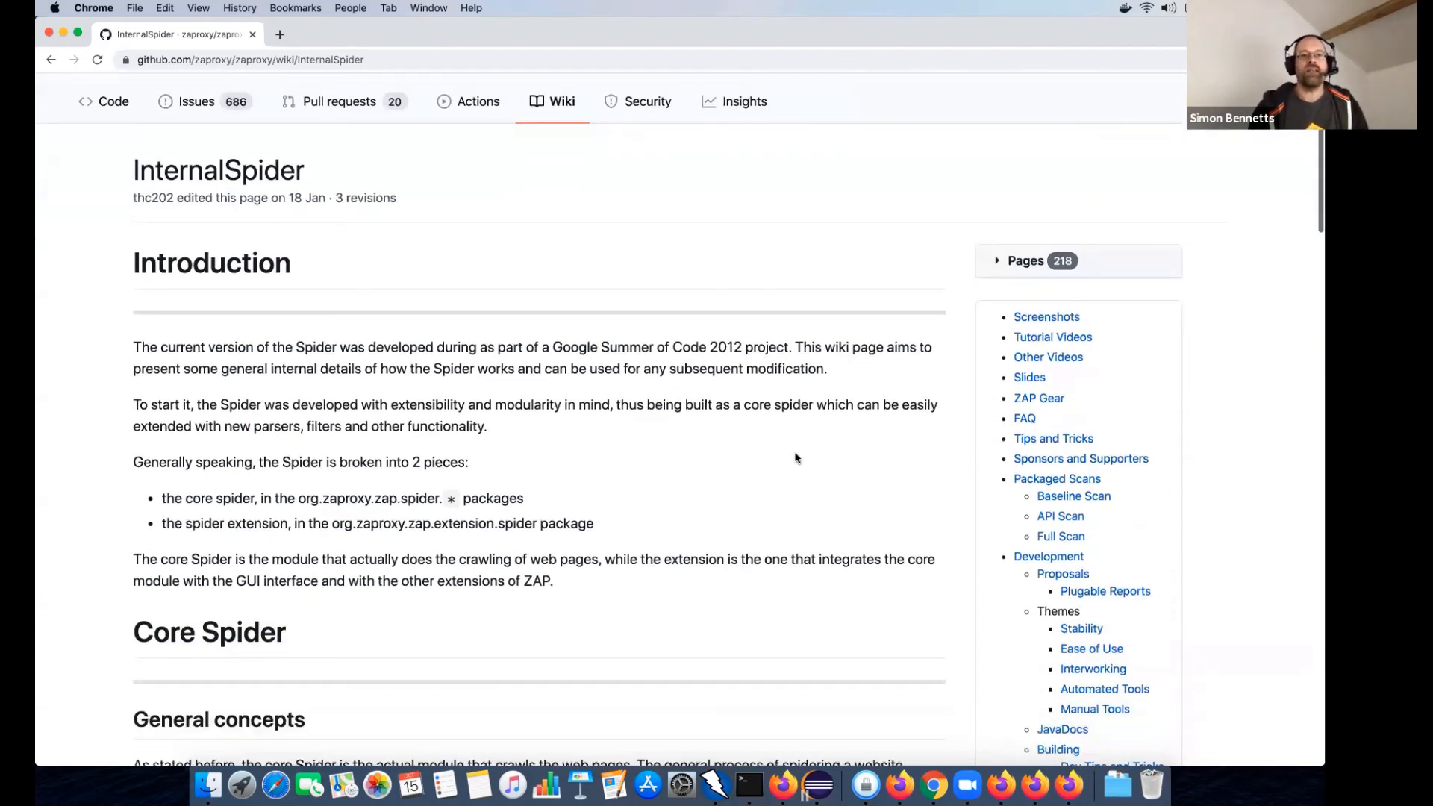
scroll(795, 457, "down", 3)
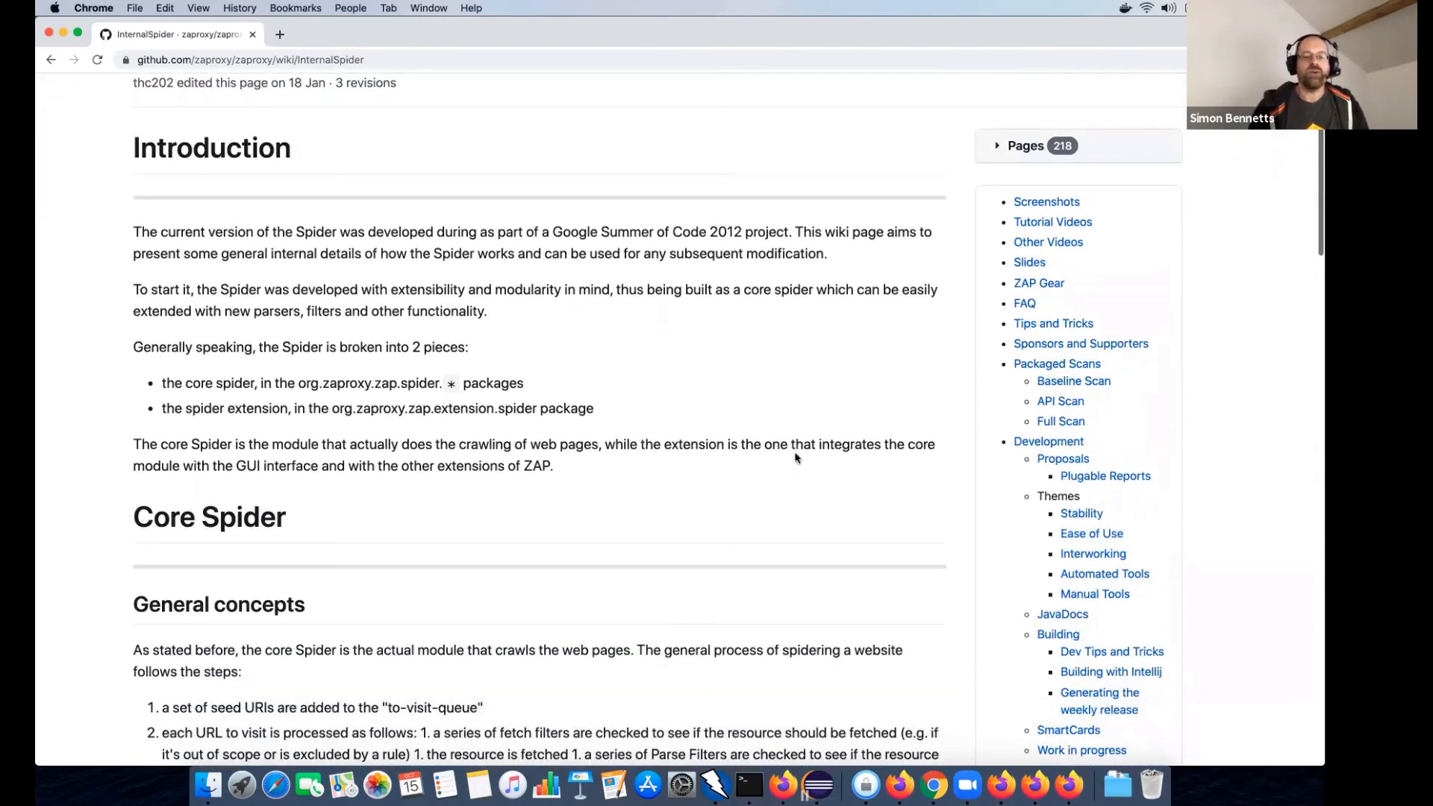
scroll(795, 455, "down", 1)
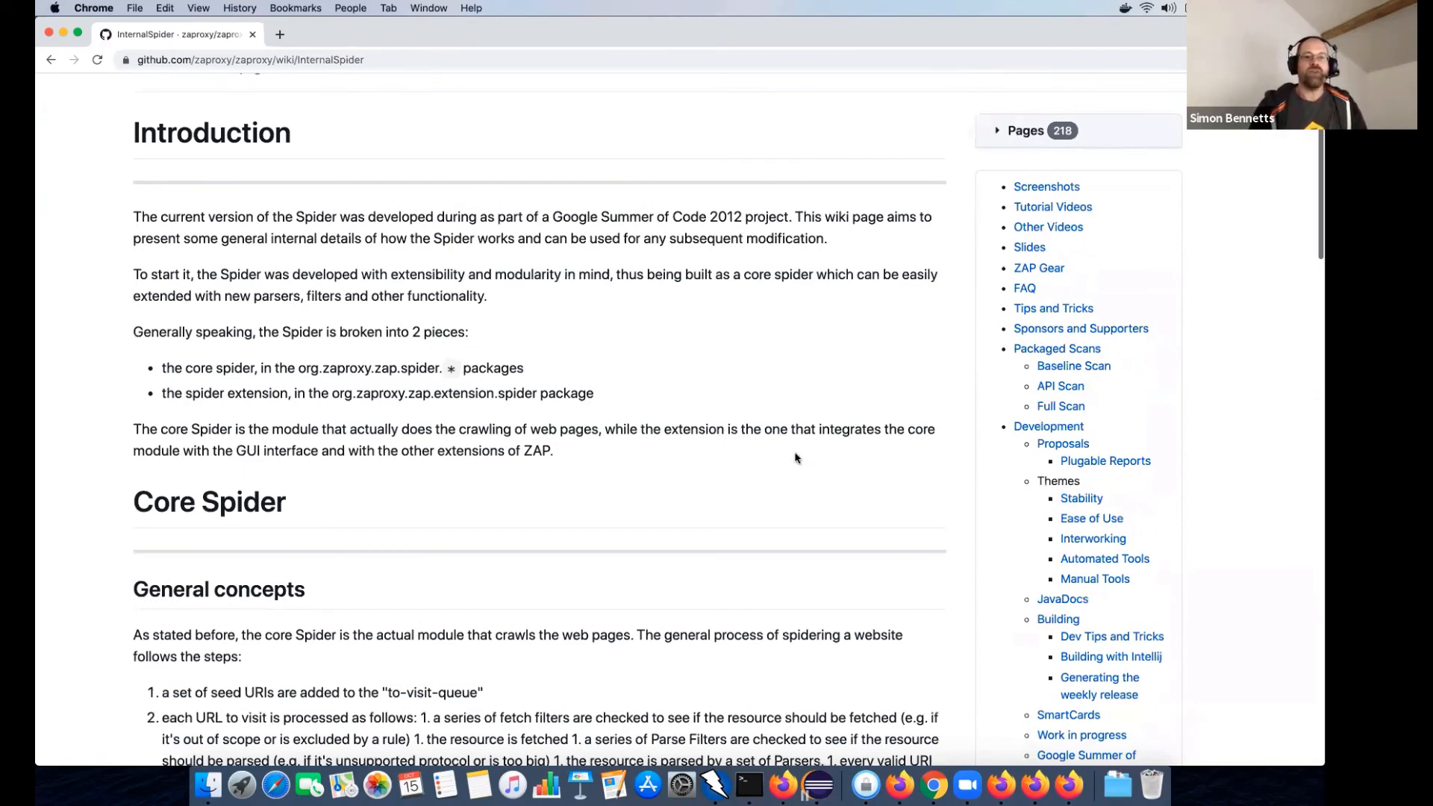
scroll(796, 457, "down", 5)
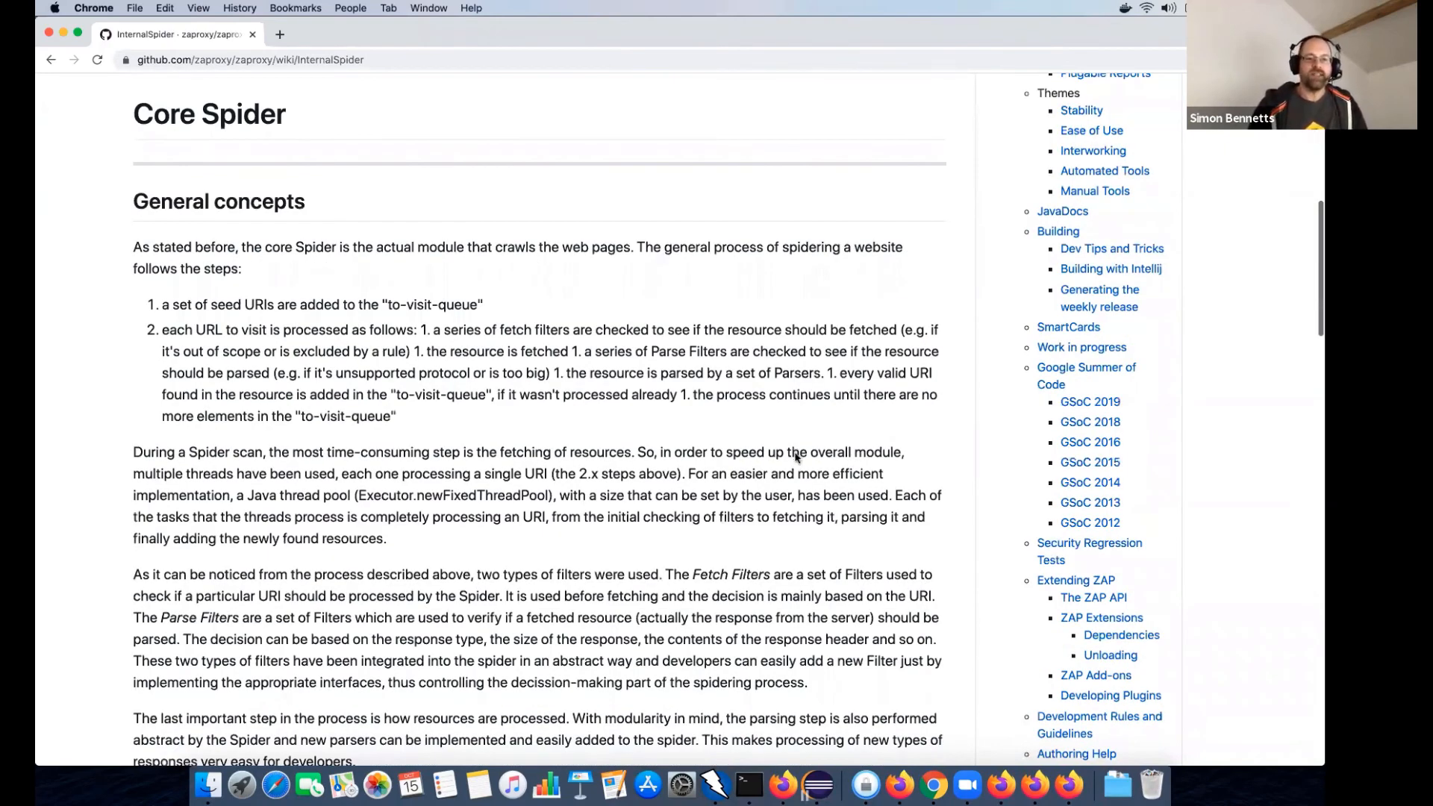
scroll(796, 457, "down", 10)
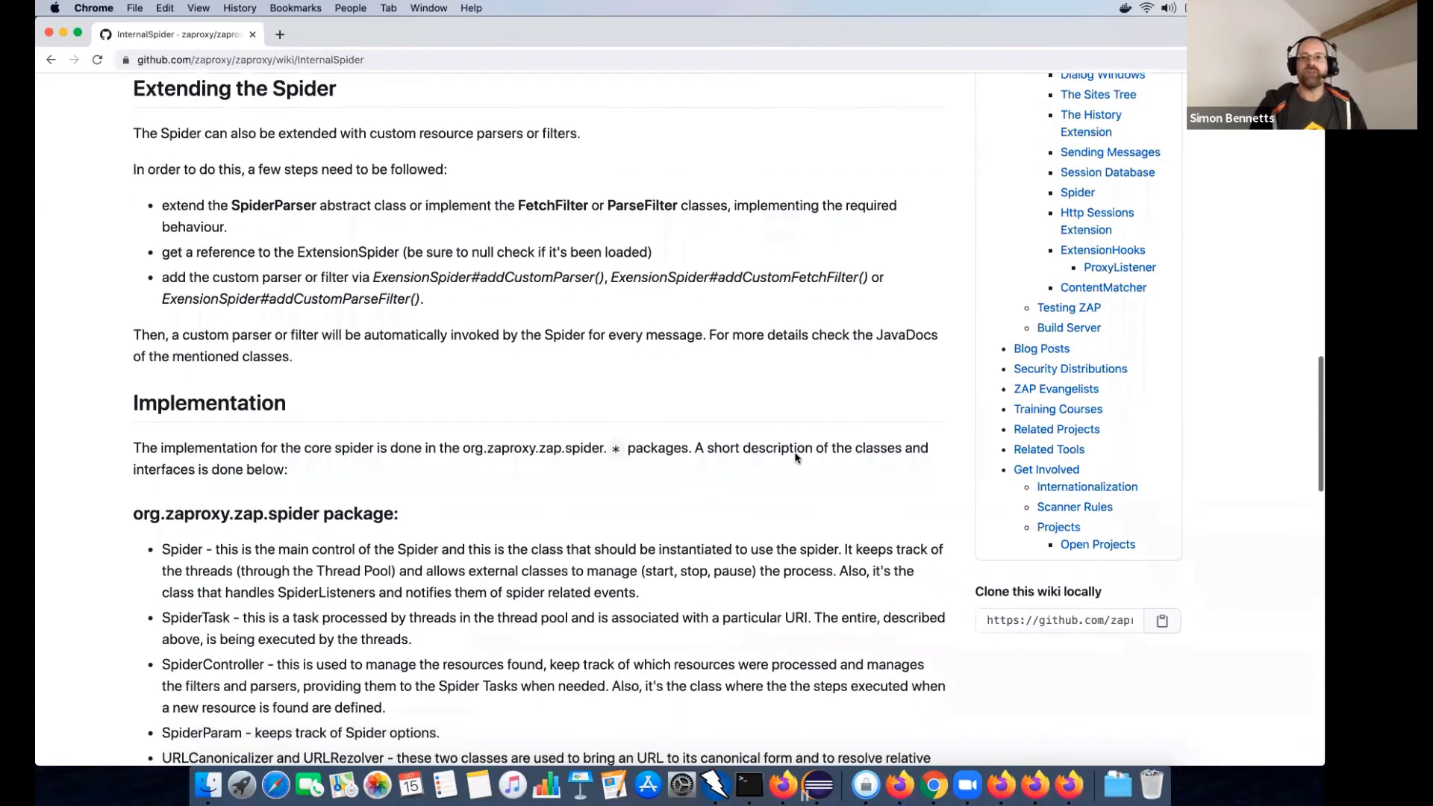
scroll(796, 458, "down", 9)
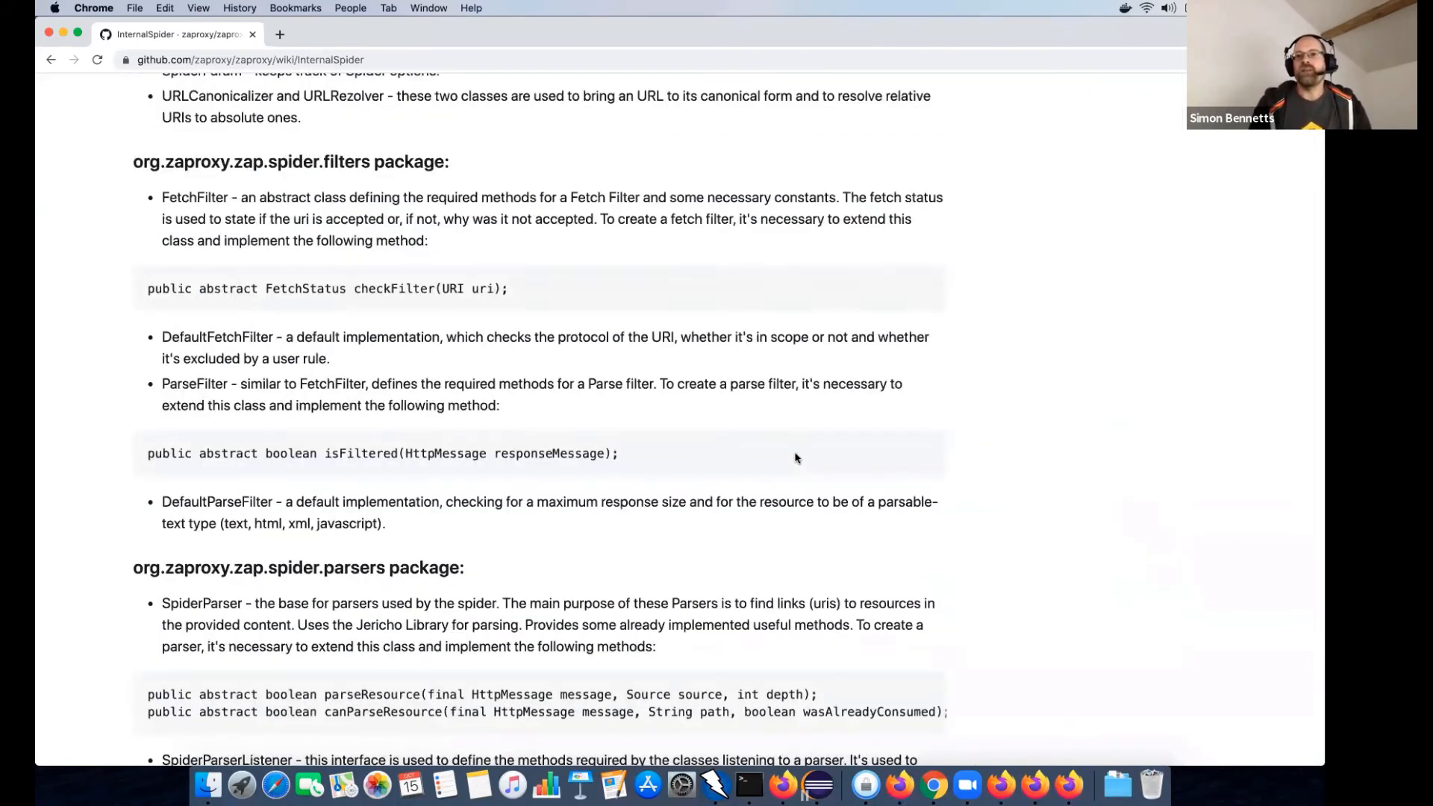
- Read the rest of the InternalSpider page, covering the parsers package and the Spider Extension classes, and go back up the page
scroll(795, 458, "down", 4)
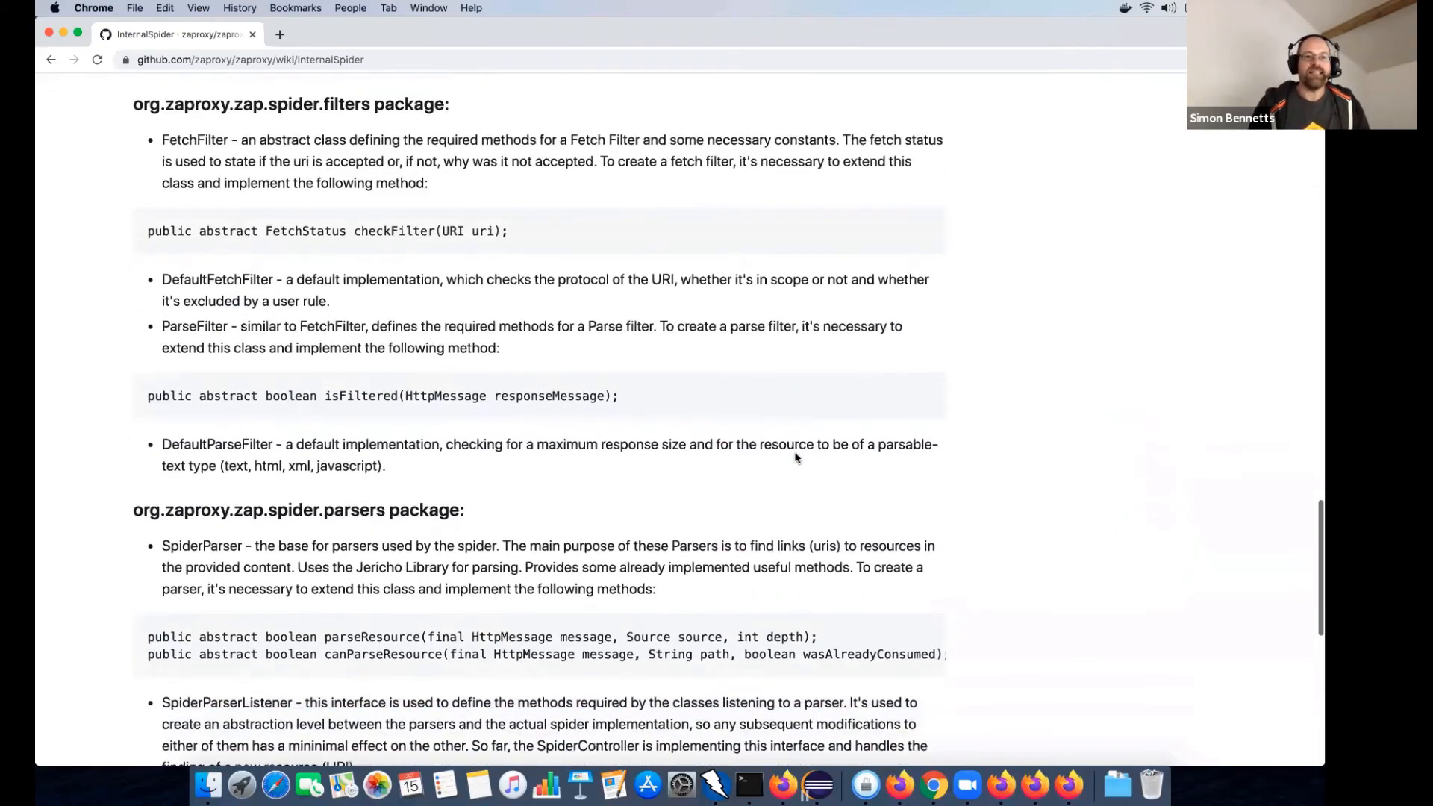
scroll(796, 457, "down", 3)
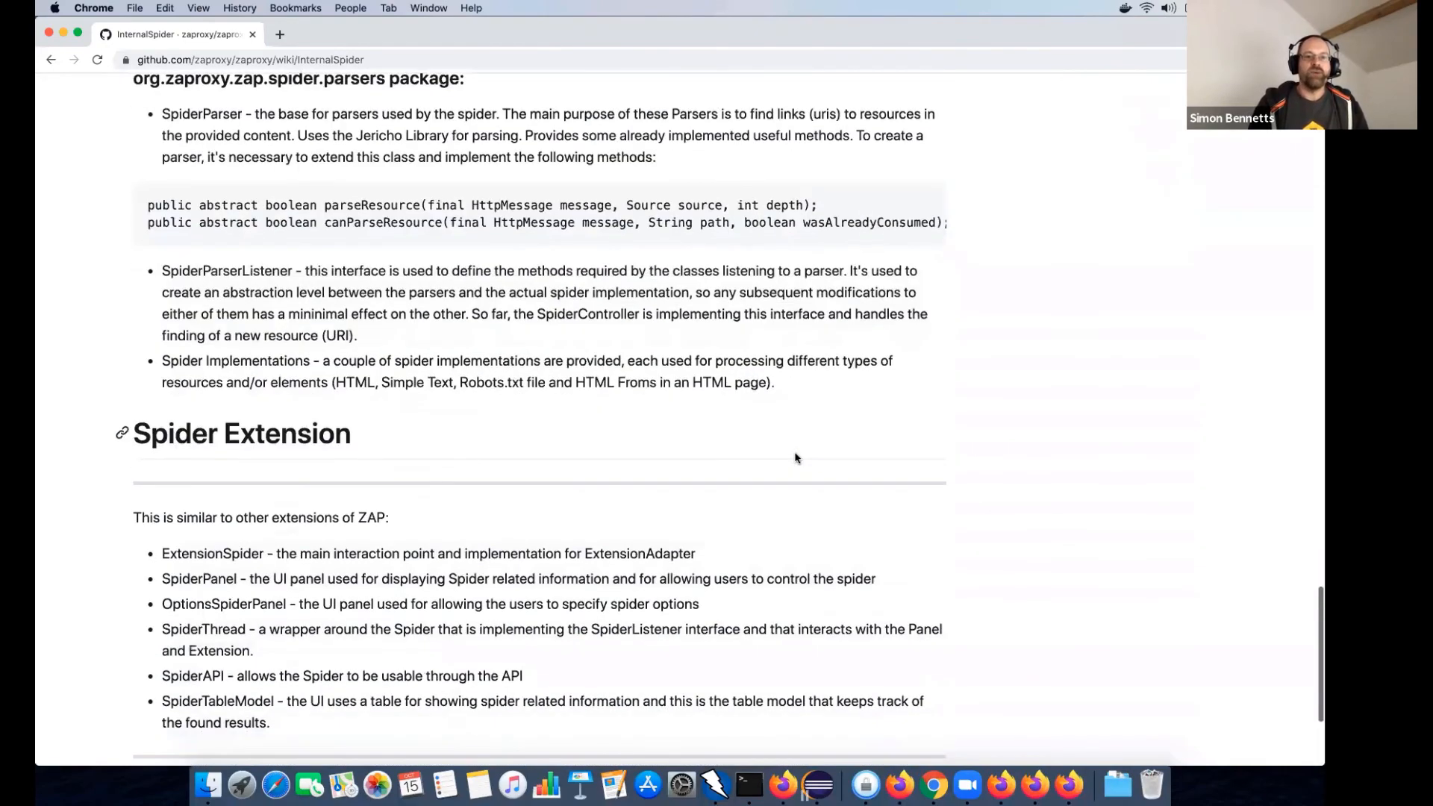
scroll(795, 457, "down", 3)
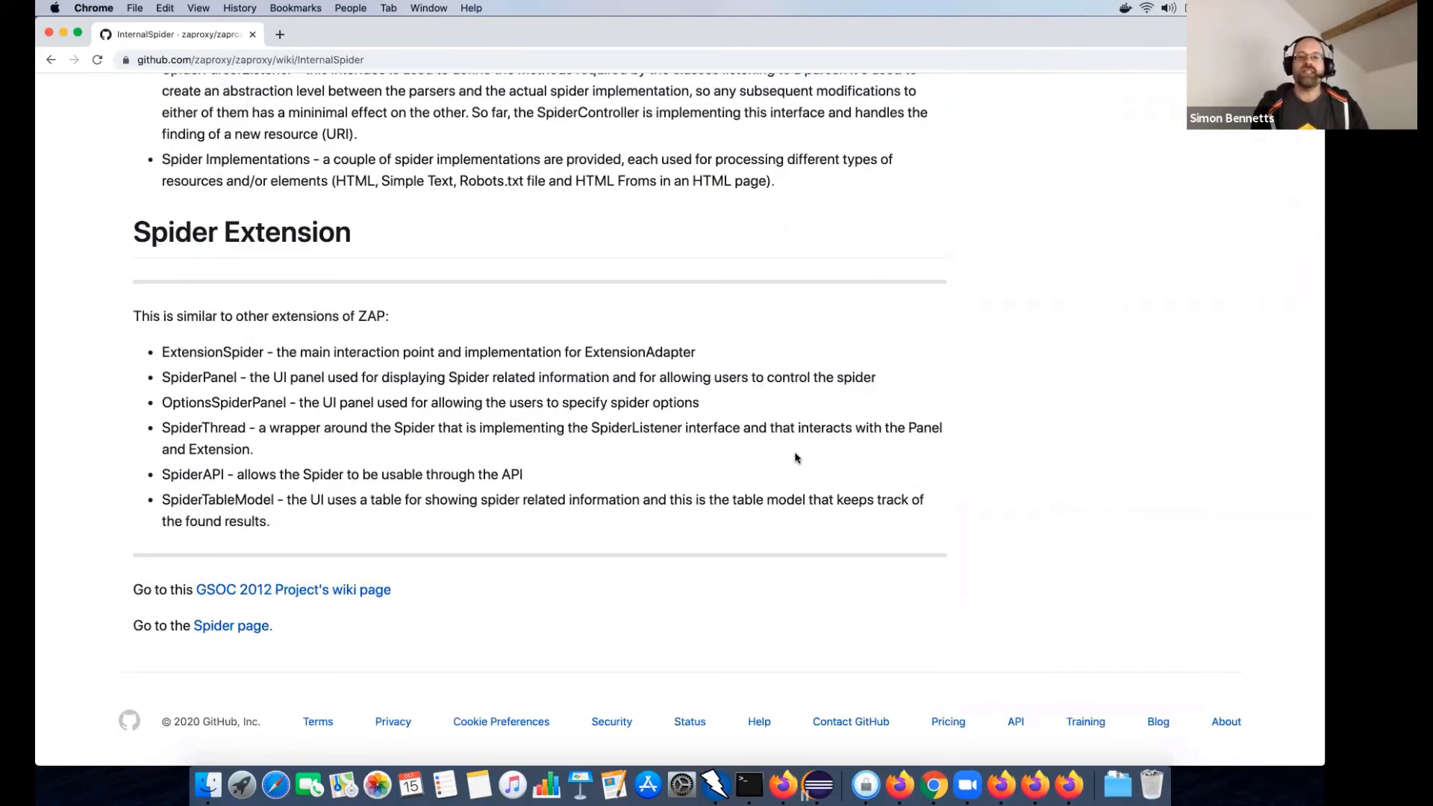
scroll(796, 458, "up", 1)
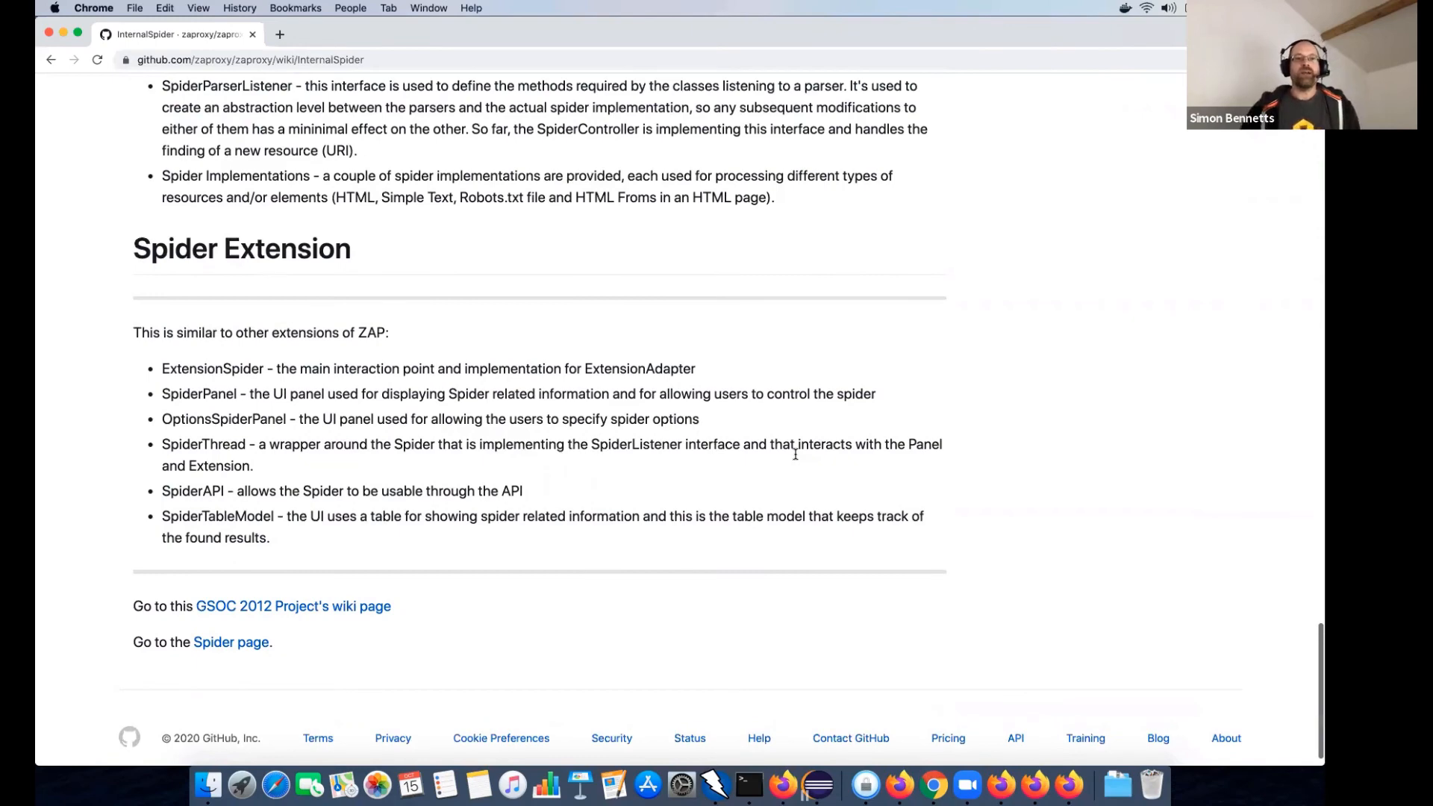
scroll(796, 454, "up", 8)
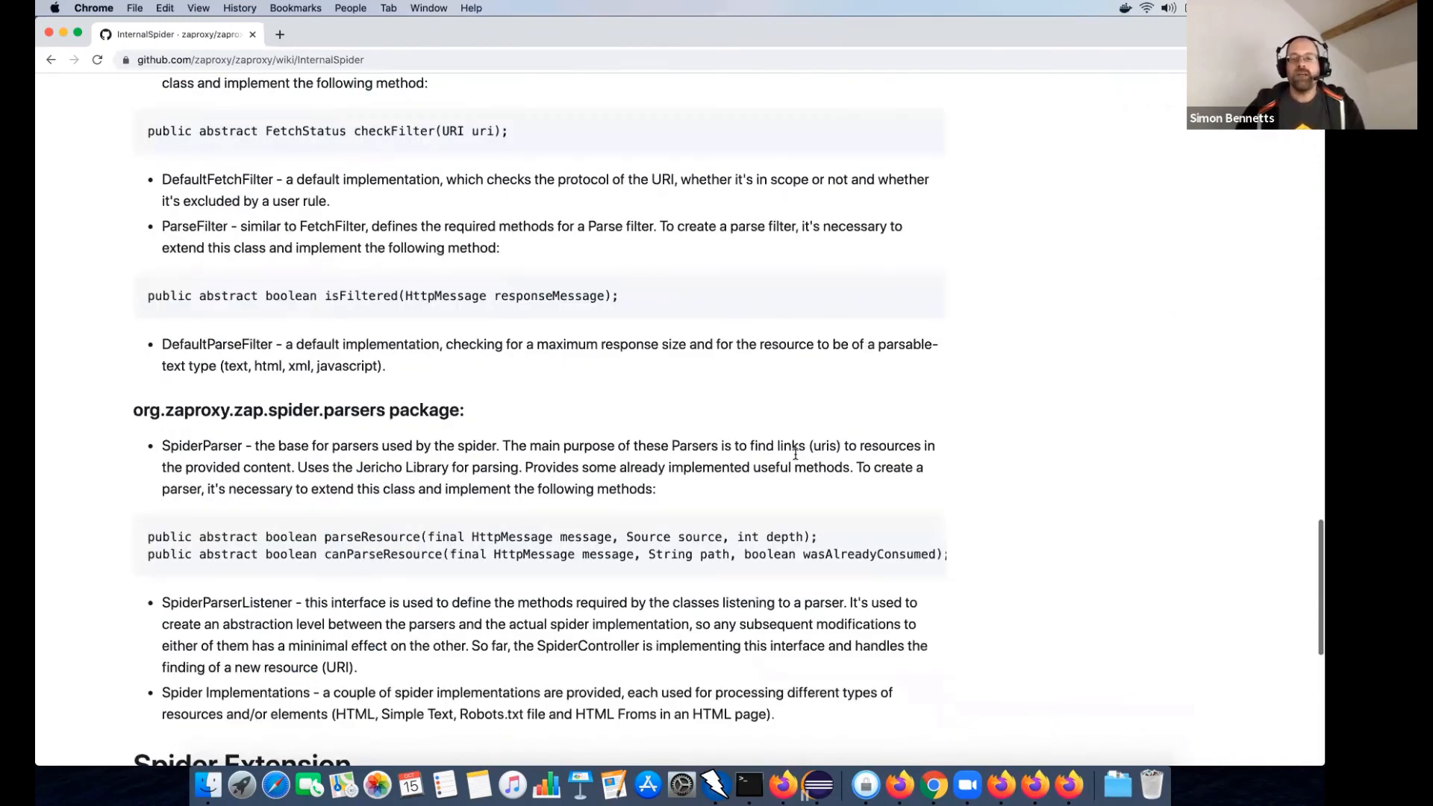
scroll(796, 455, "up", 15)
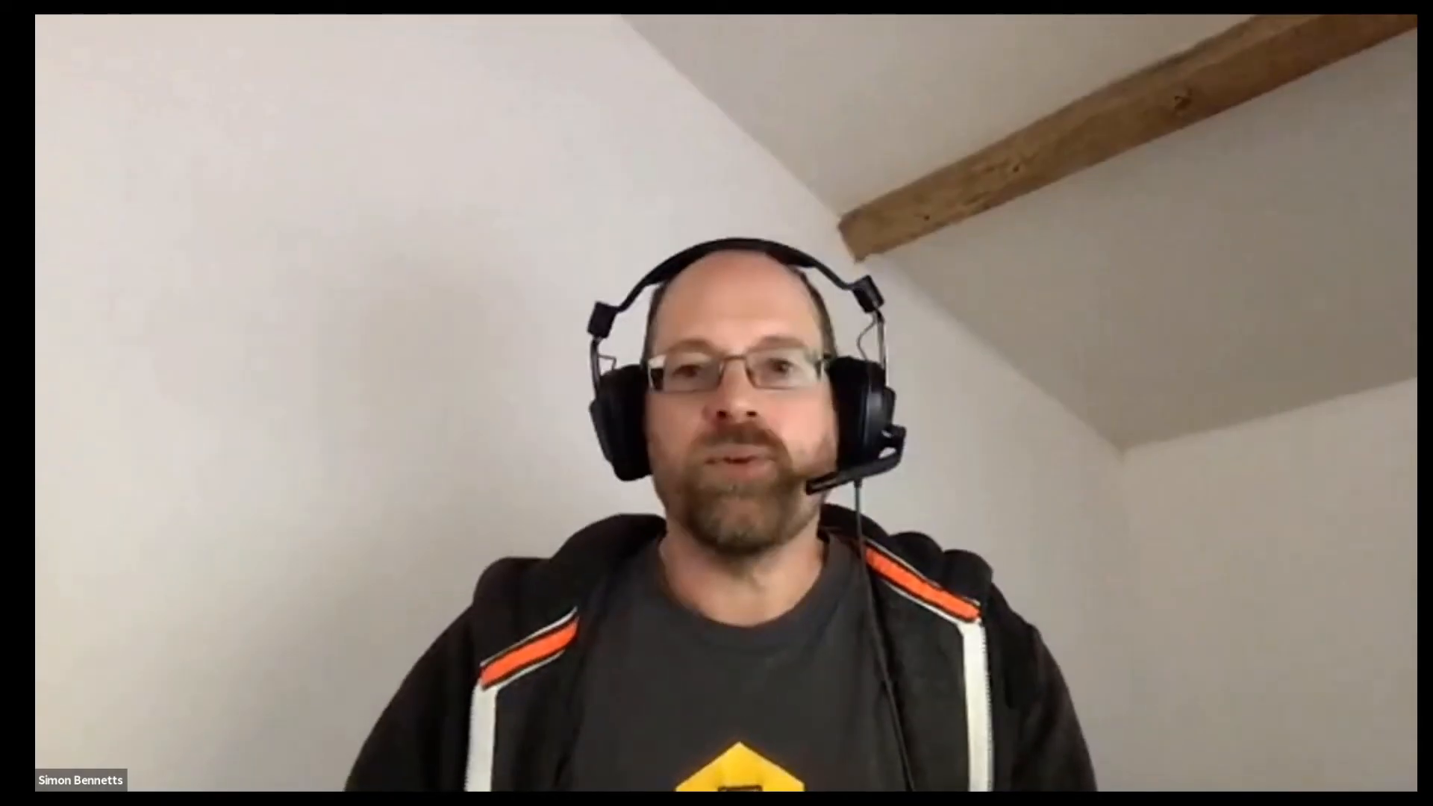